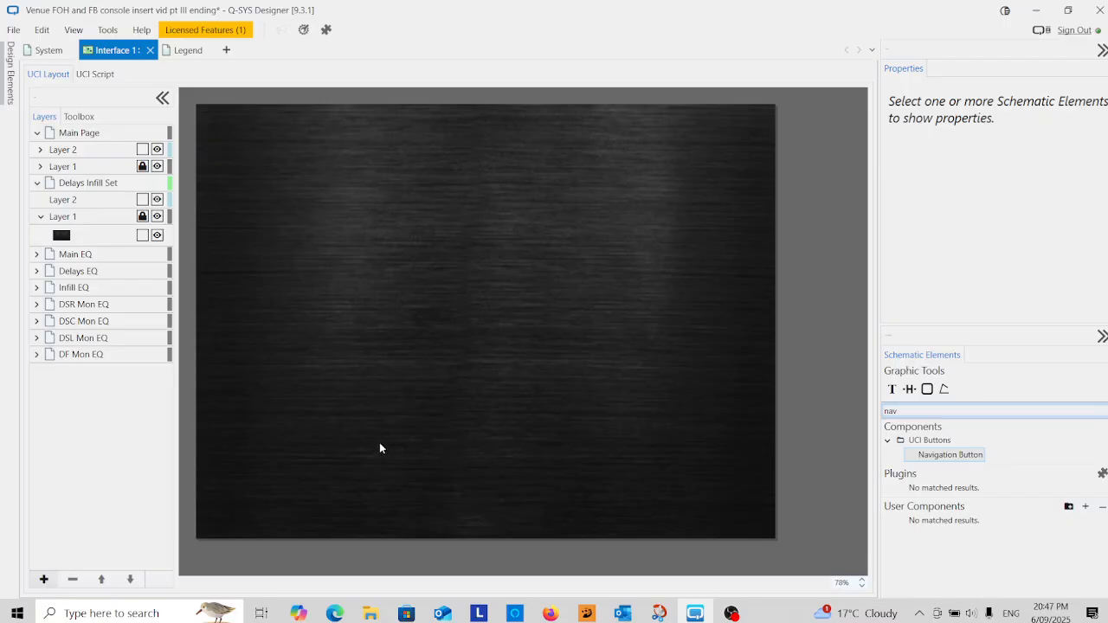
- Copy the four numbered snapshot buttons of the IP 2 config Snapshot Controller in the System schematic
click(48, 54)
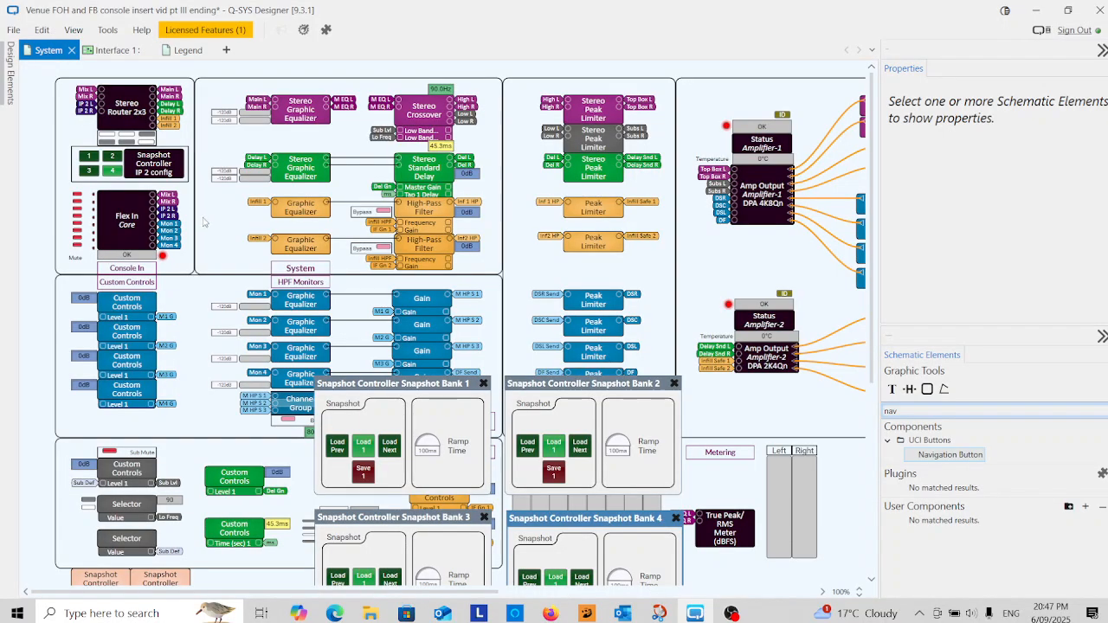
scroll(203, 222, up, 5)
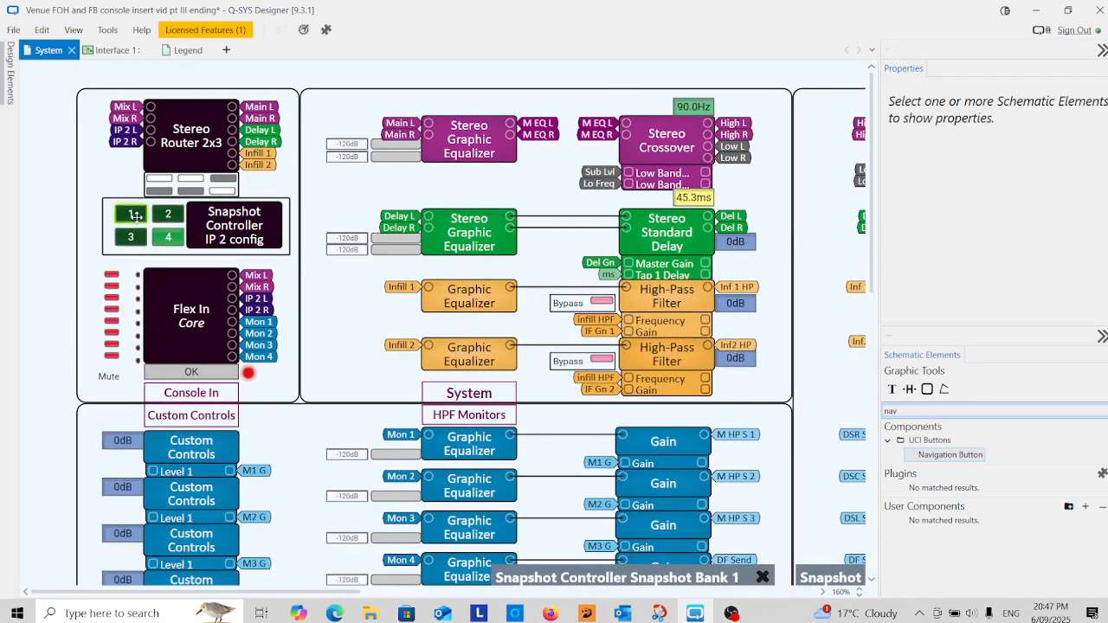
click(132, 215)
ctrl+click(171, 218)
ctrl+click(134, 243)
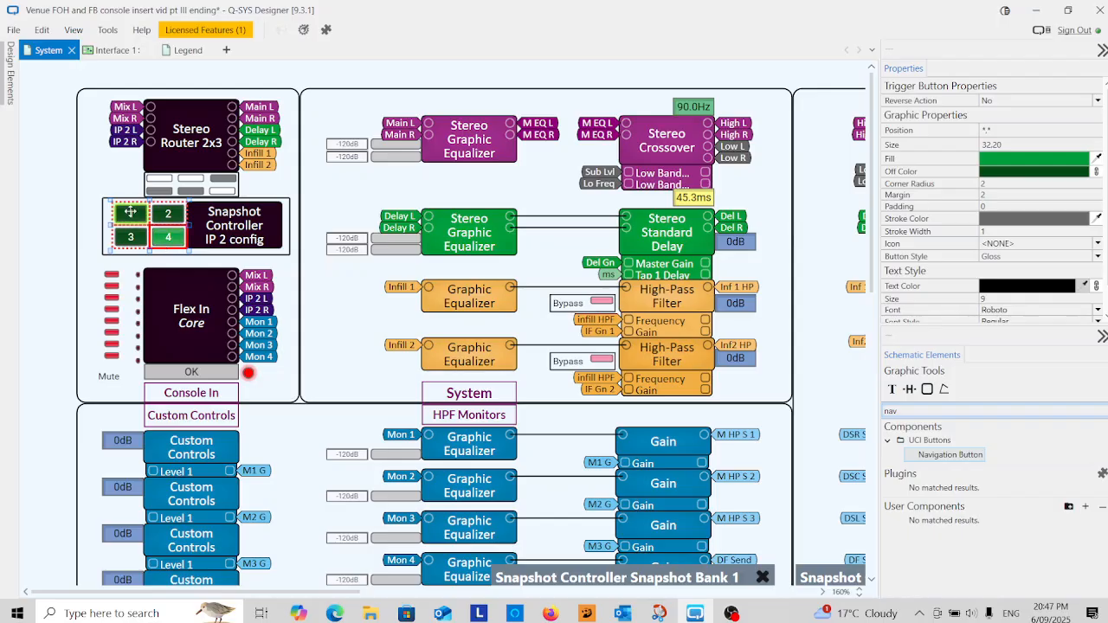
right_click(132, 217)
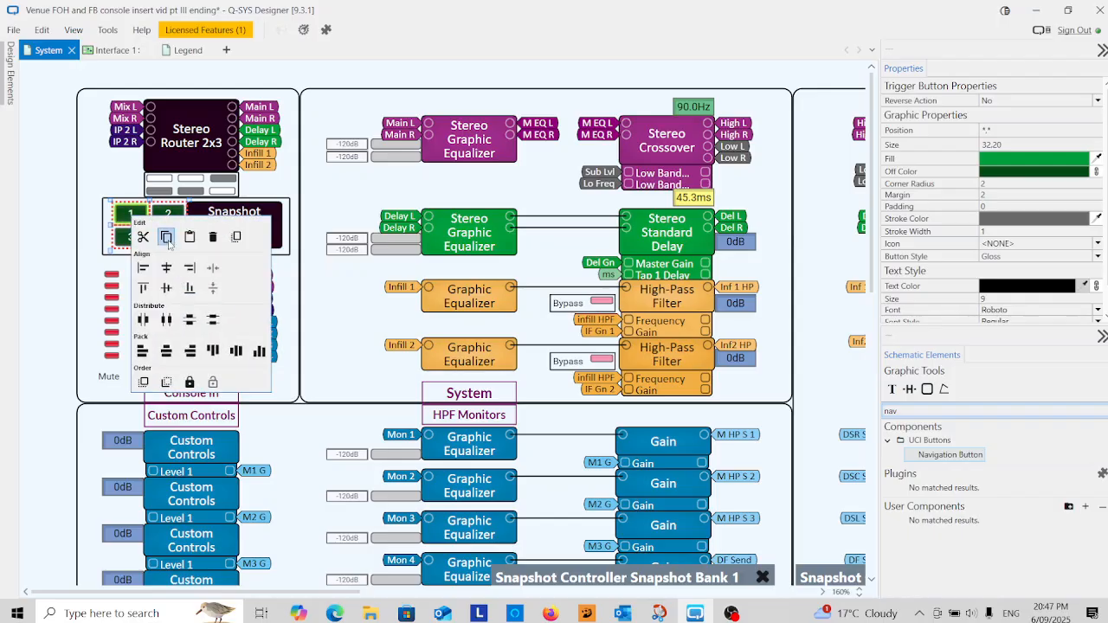
click(166, 238)
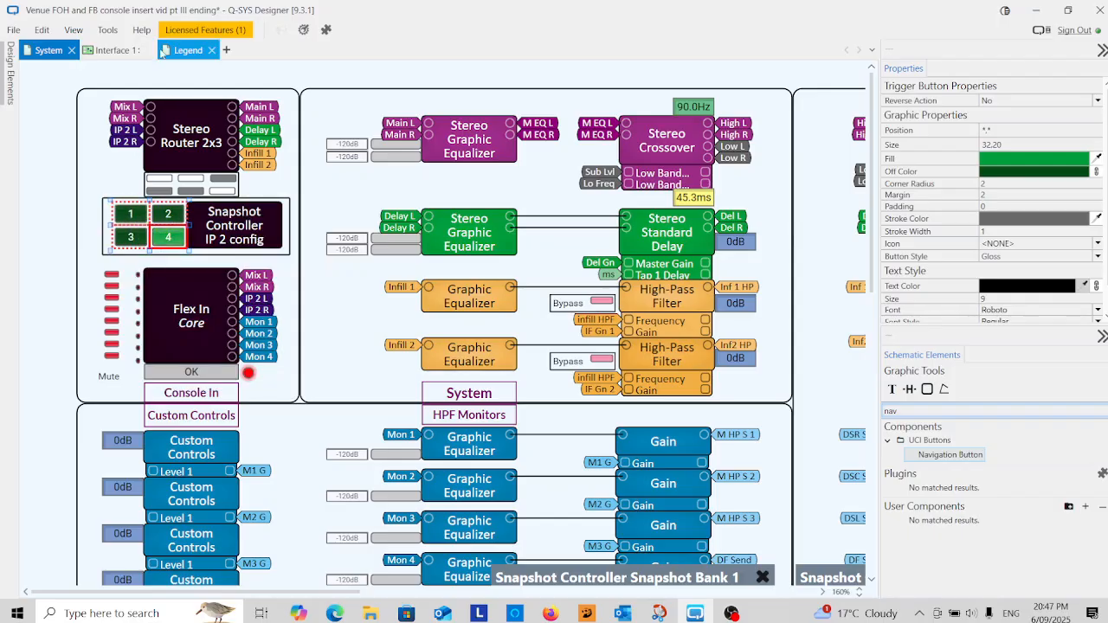
- Paste the copied snapshot buttons onto the Delays Infill Set page of the user interface
click(120, 54)
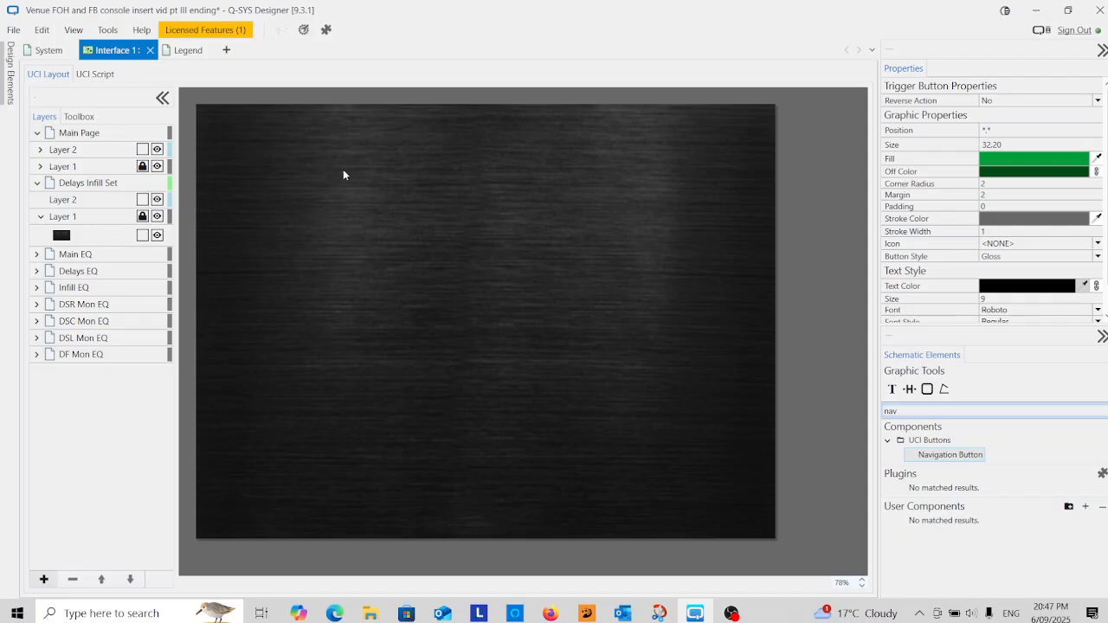
right_click(296, 173)
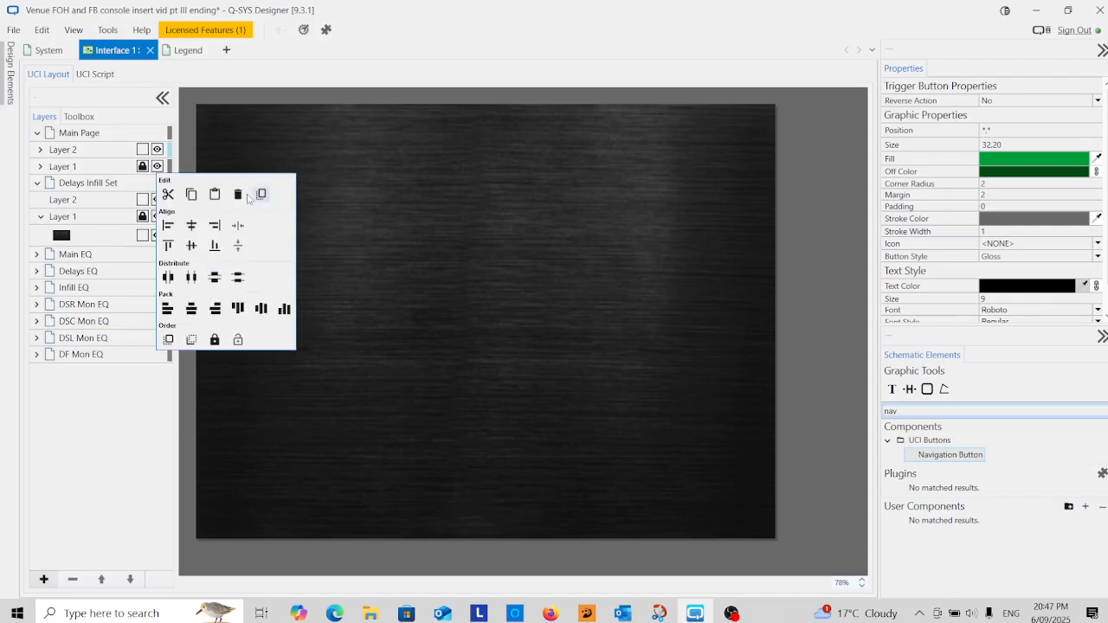
click(215, 195)
click(285, 166)
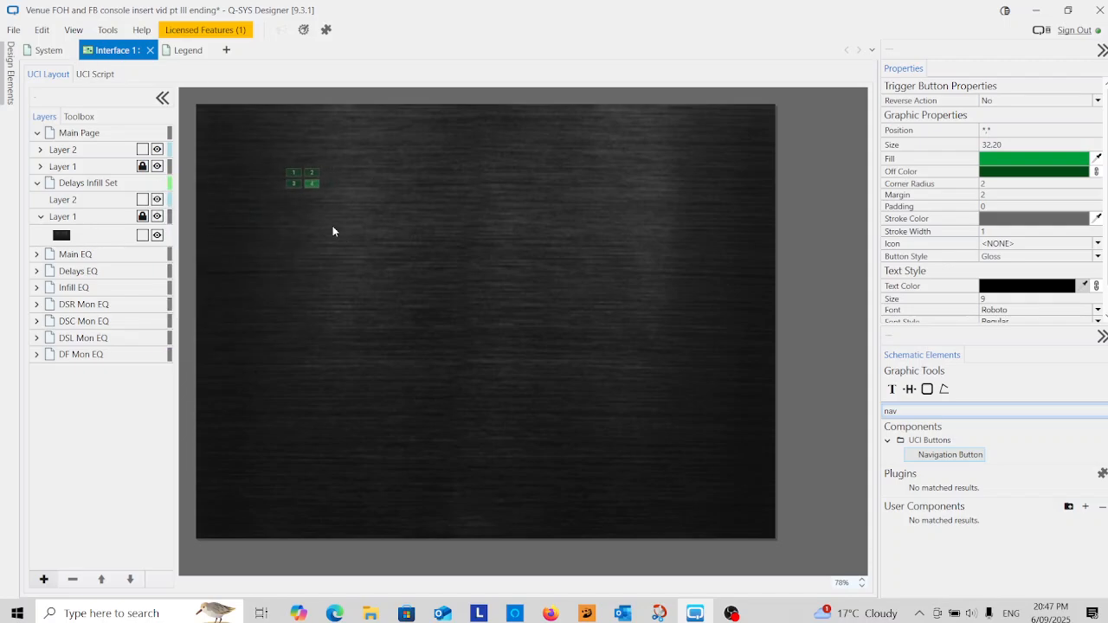
click(322, 228)
- Stack snapshot buttons 1 to 4 in one vertical column and enlarge each to about 124 by 29
mouse_move(297, 188)
mouse_down()
mouse_move(310, 203)
mouse_move(296, 208)
mouse_up()
click(313, 173)
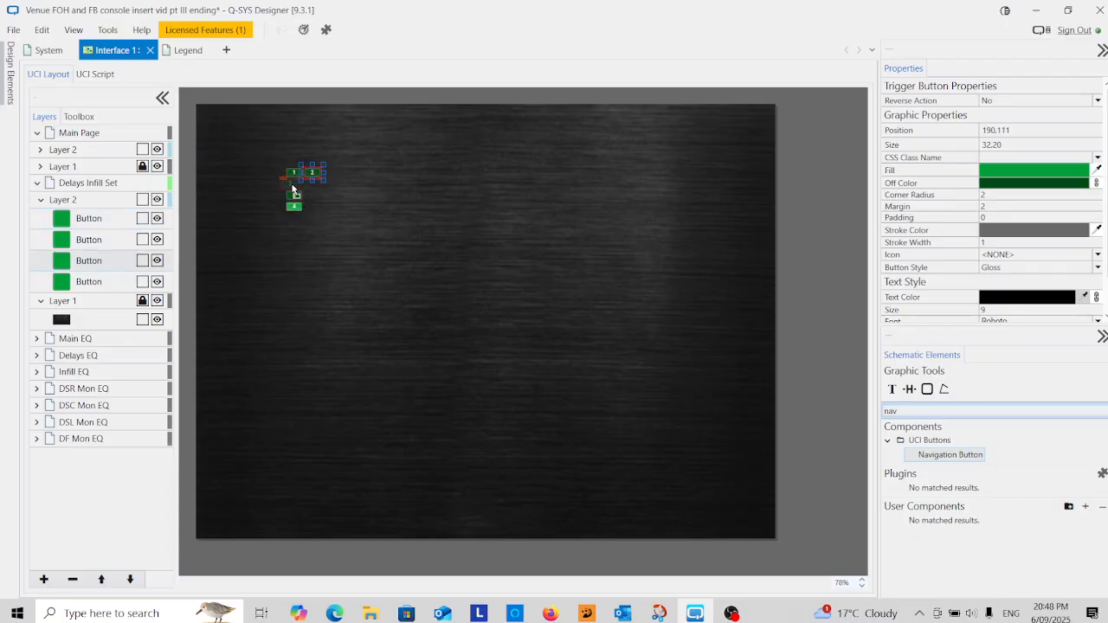
drag(313, 173, 319, 233)
click(320, 192)
click(364, 223)
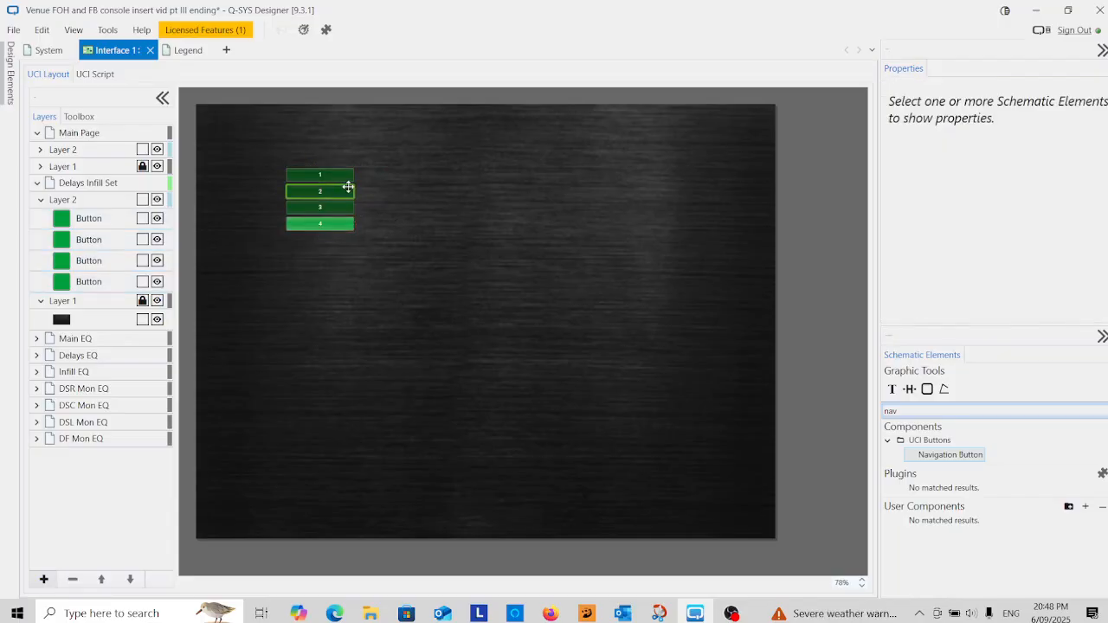
- Set the fill of the four stacked snapshot buttons to purple
drag(374, 158, 307, 255)
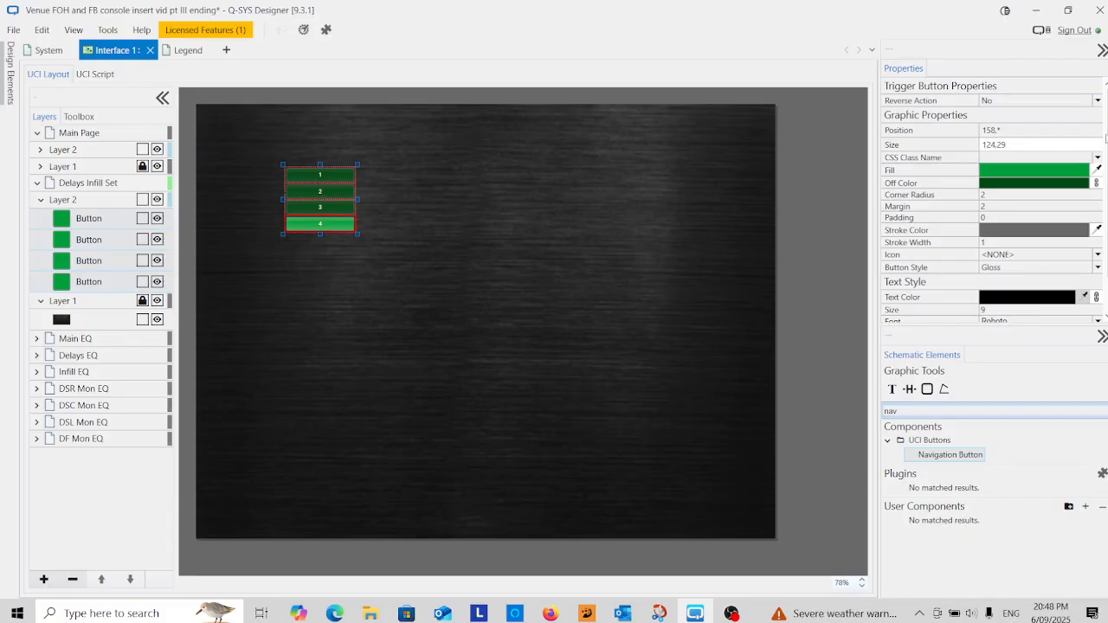
click(1047, 170)
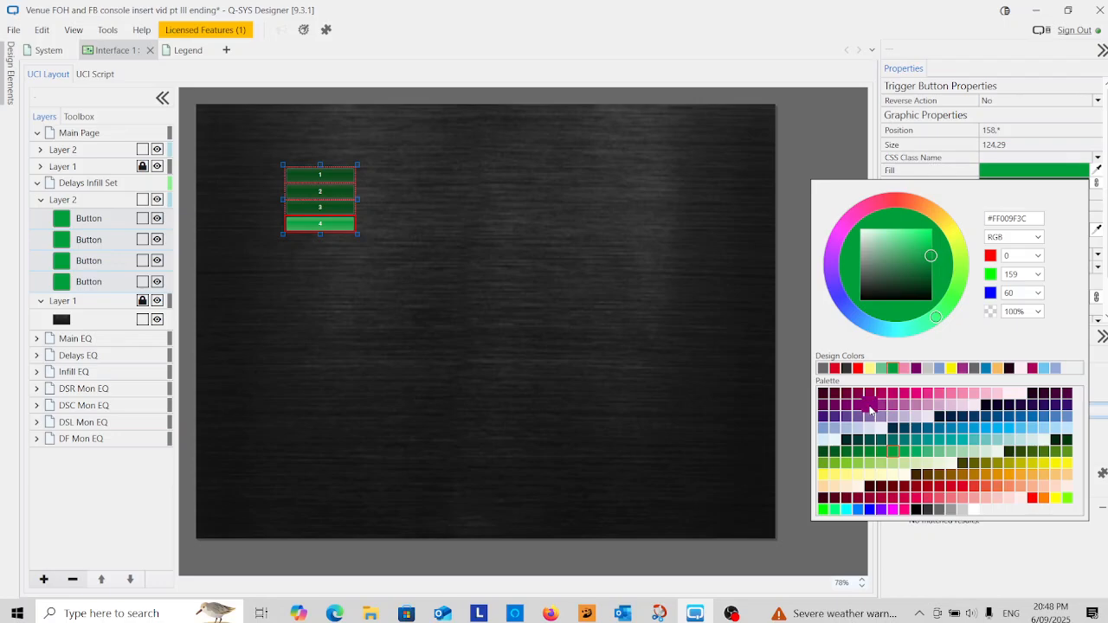
click(870, 408)
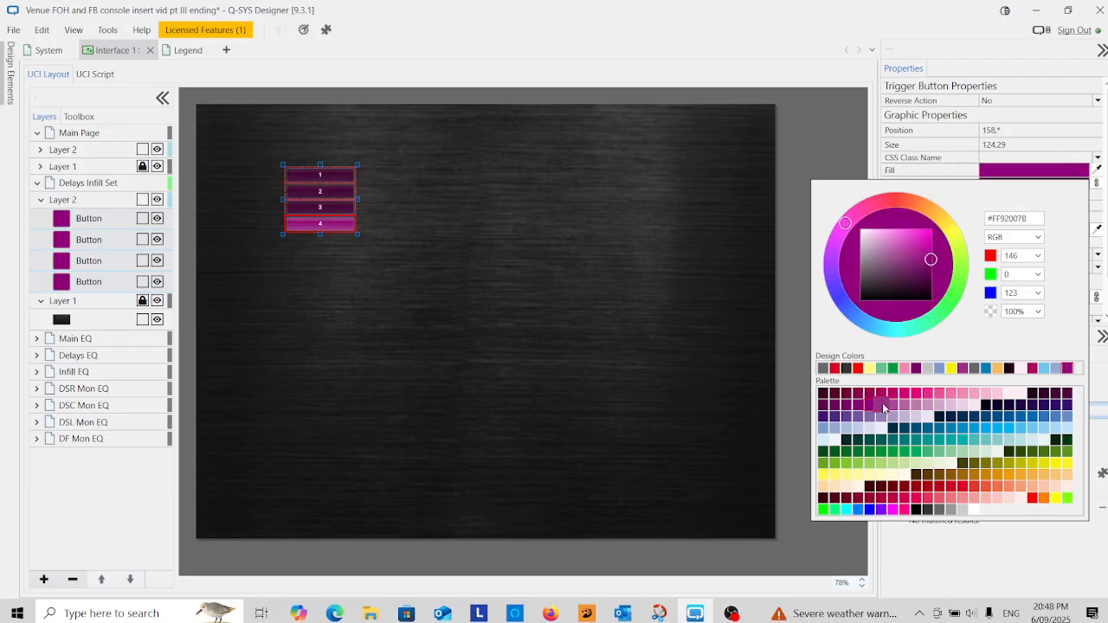
click(882, 403)
click(525, 256)
click(525, 255)
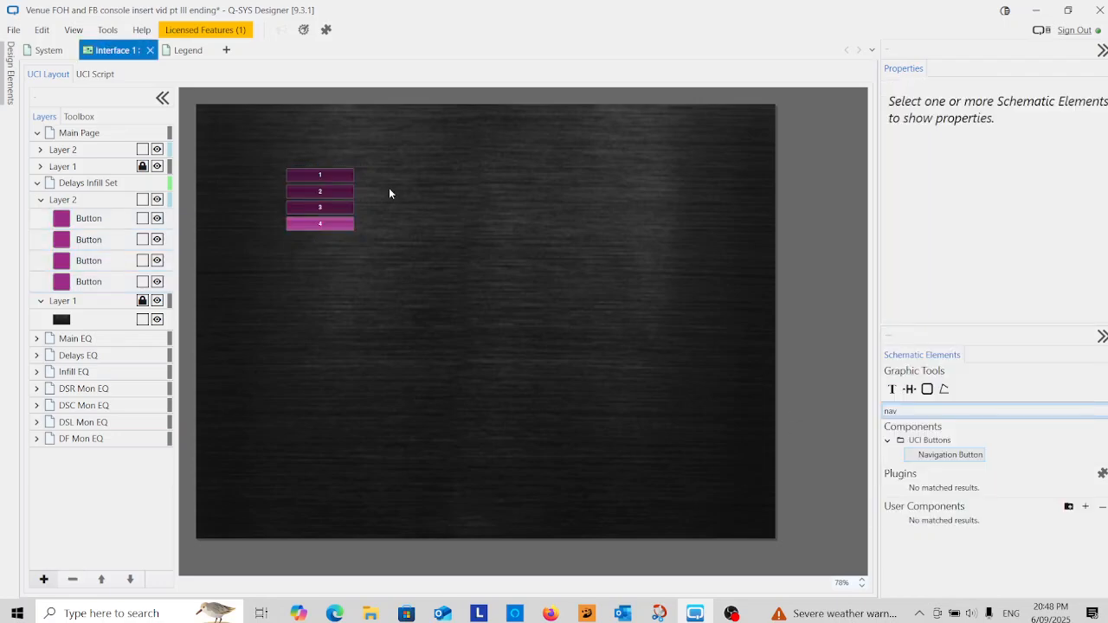
- Copy the six crosspoint buttons and their group box below the Stereo Router 2x3 in the System schematic
click(48, 51)
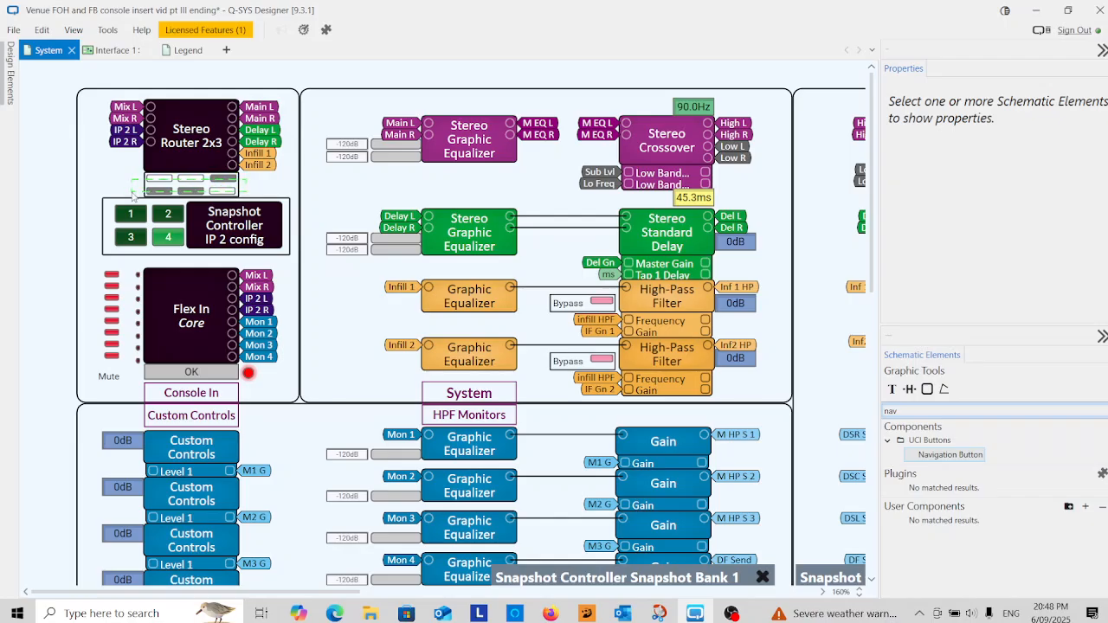
click(166, 190)
right_click(166, 191)
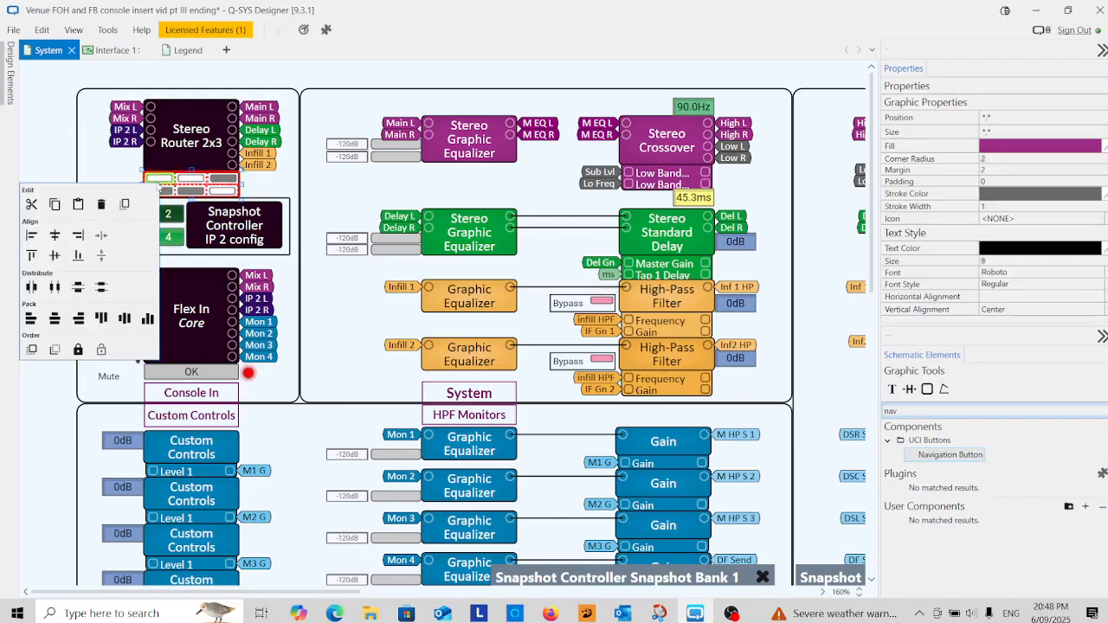
click(54, 204)
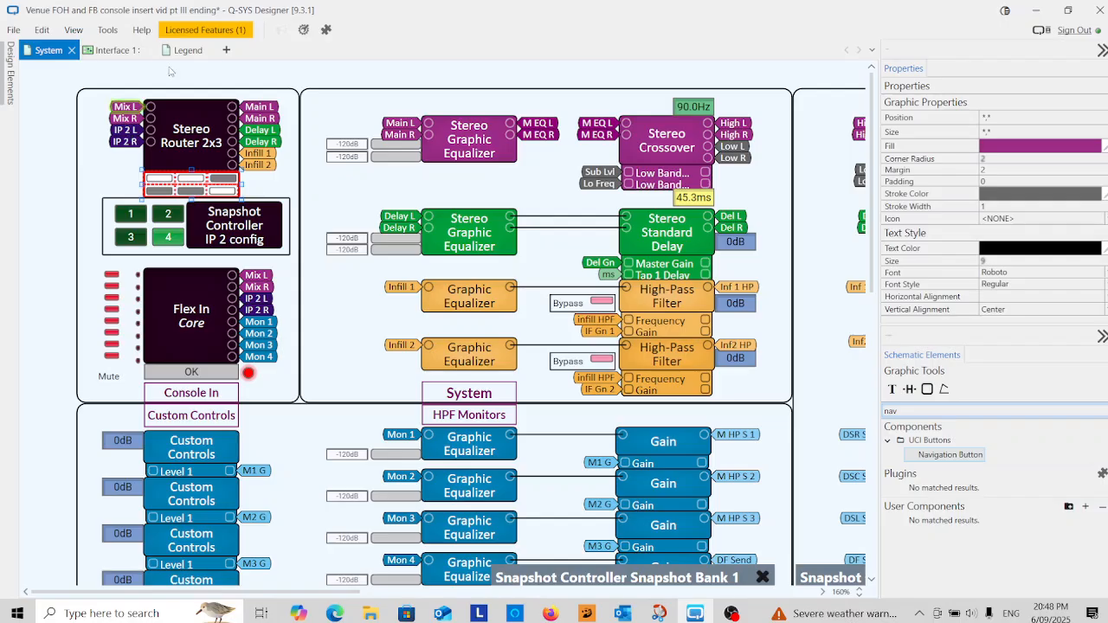
- Paste the router buttons onto the Delays Infill Set page, well apart from the snapshot buttons, and enlarge each to about 49 by 25
click(111, 50)
right_click(549, 169)
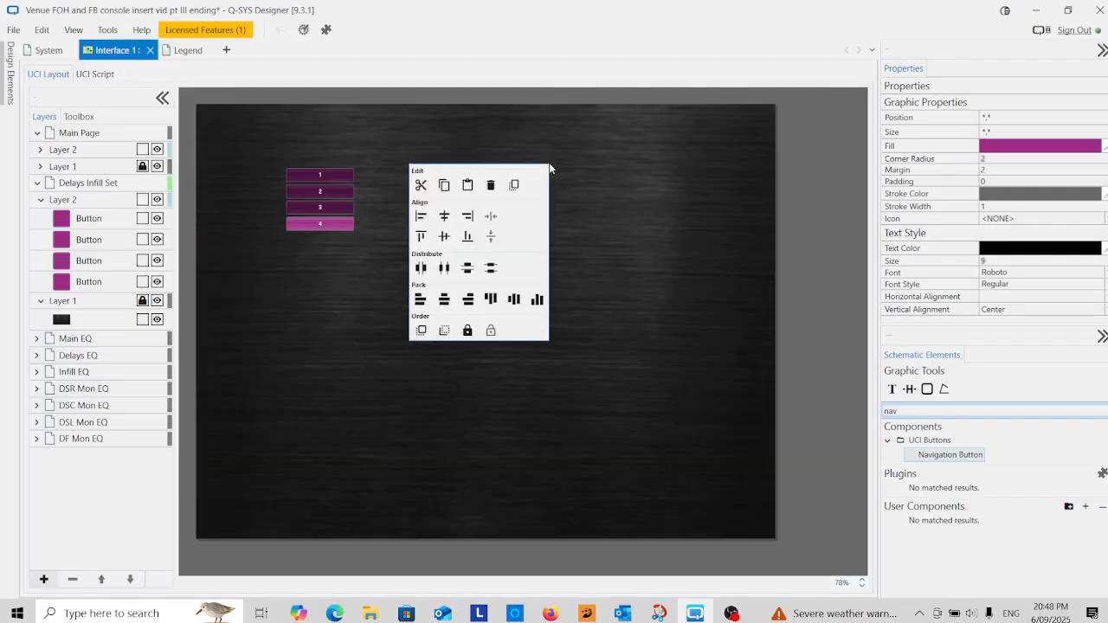
click(470, 182)
drag(500, 187, 593, 189)
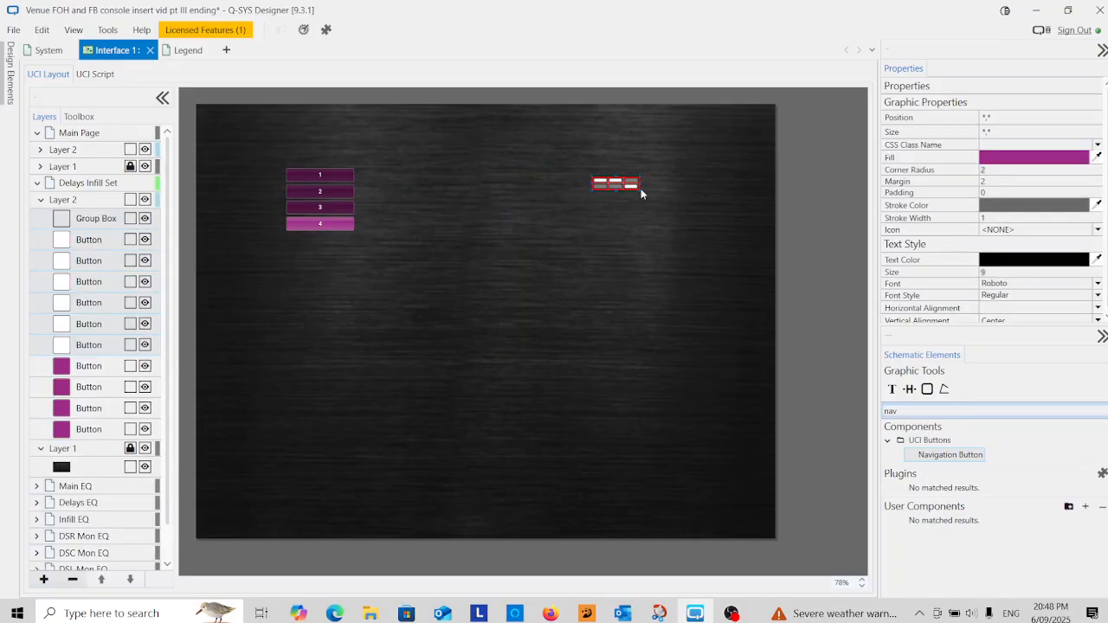
drag(641, 189, 678, 211)
click(663, 220)
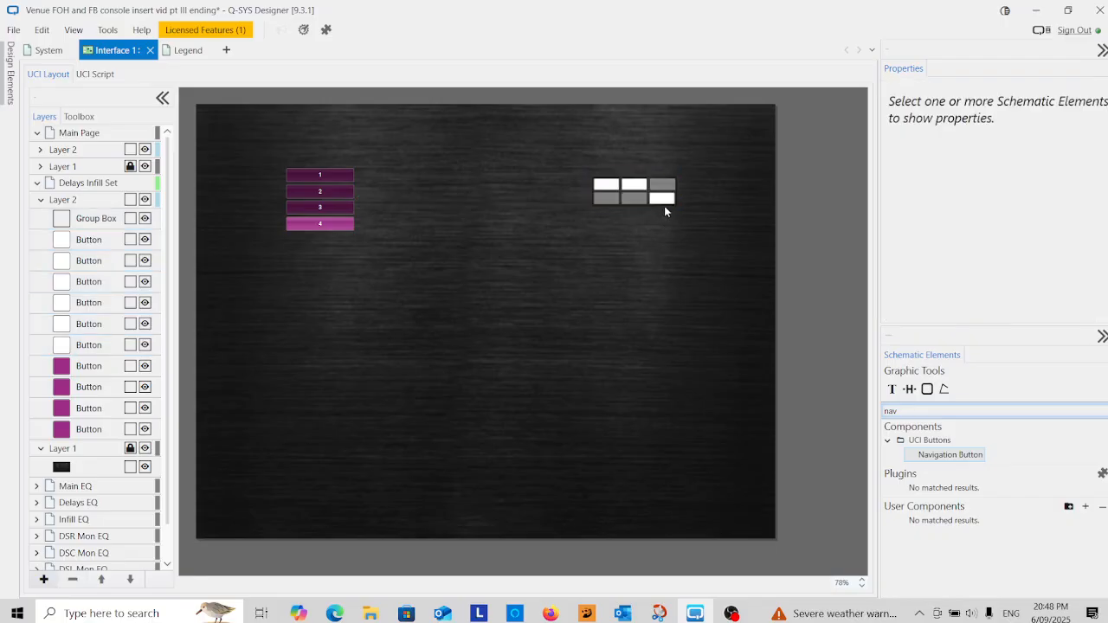
- Move the group box off the router buttons to just below them and set its stroke color to light grey #FFC2C2C2
click(664, 204)
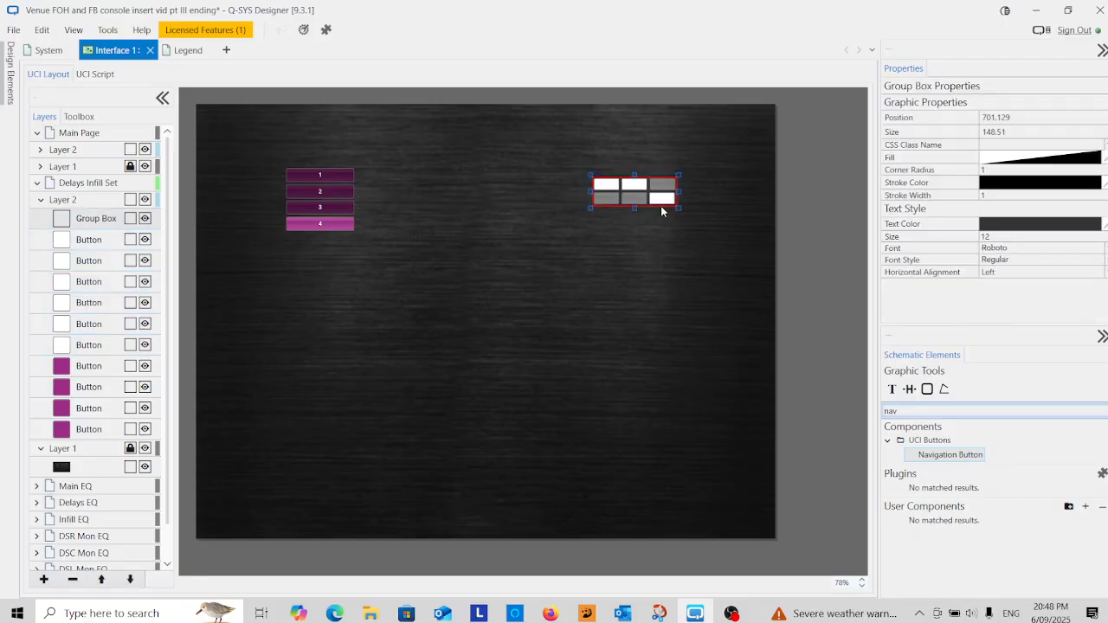
drag(668, 204, 645, 262)
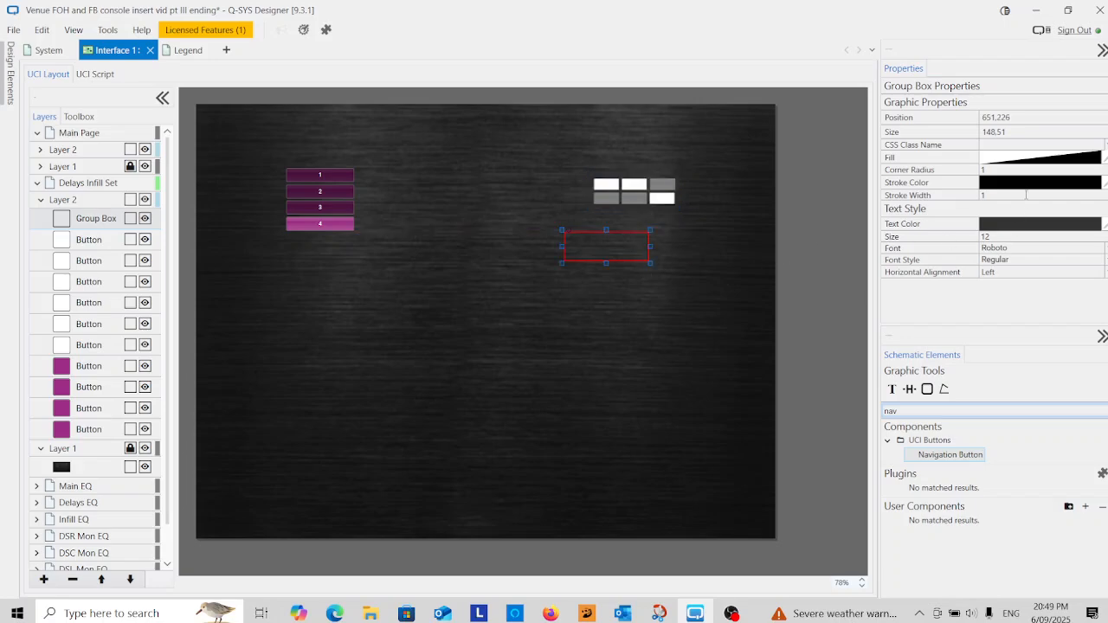
click(1031, 186)
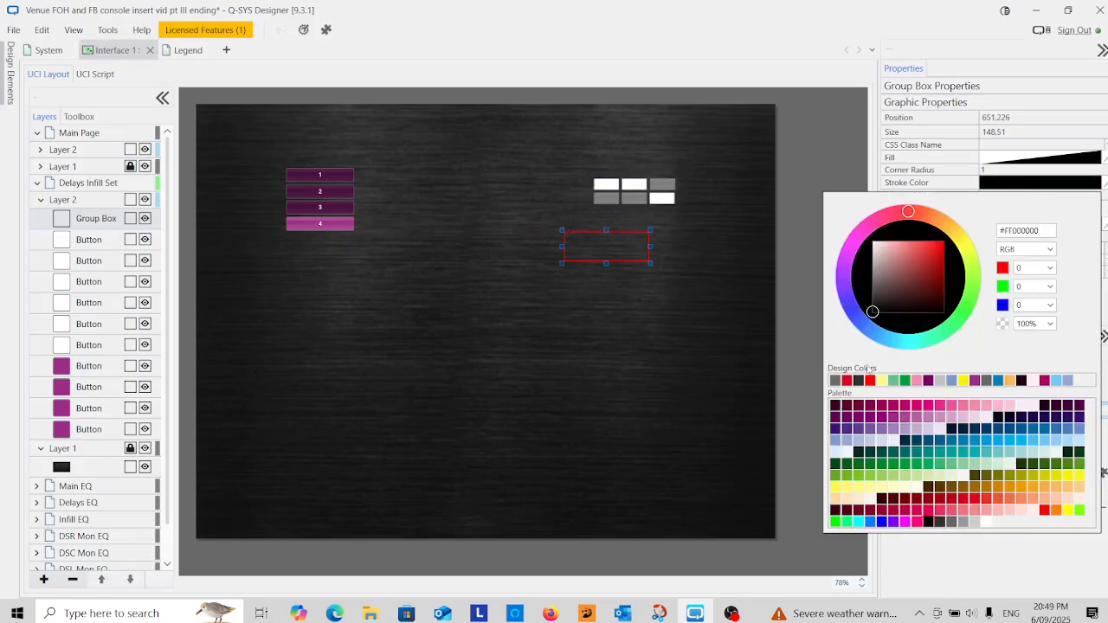
click(940, 380)
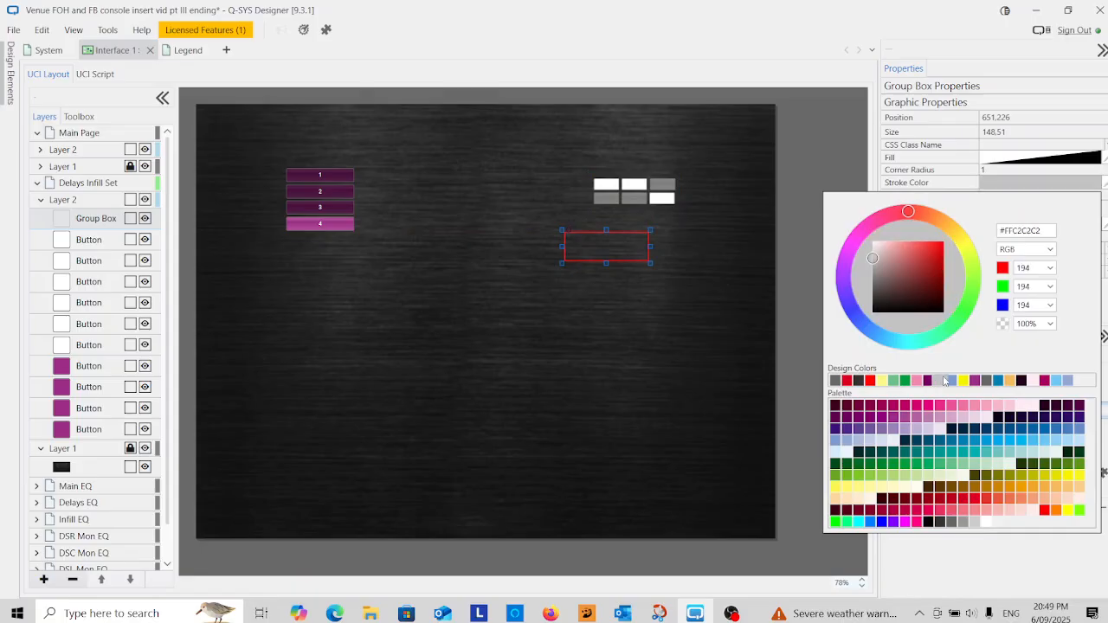
click(672, 327)
- Set the fill of the six router buttons to purple #FF9C2C86
drag(702, 174, 573, 210)
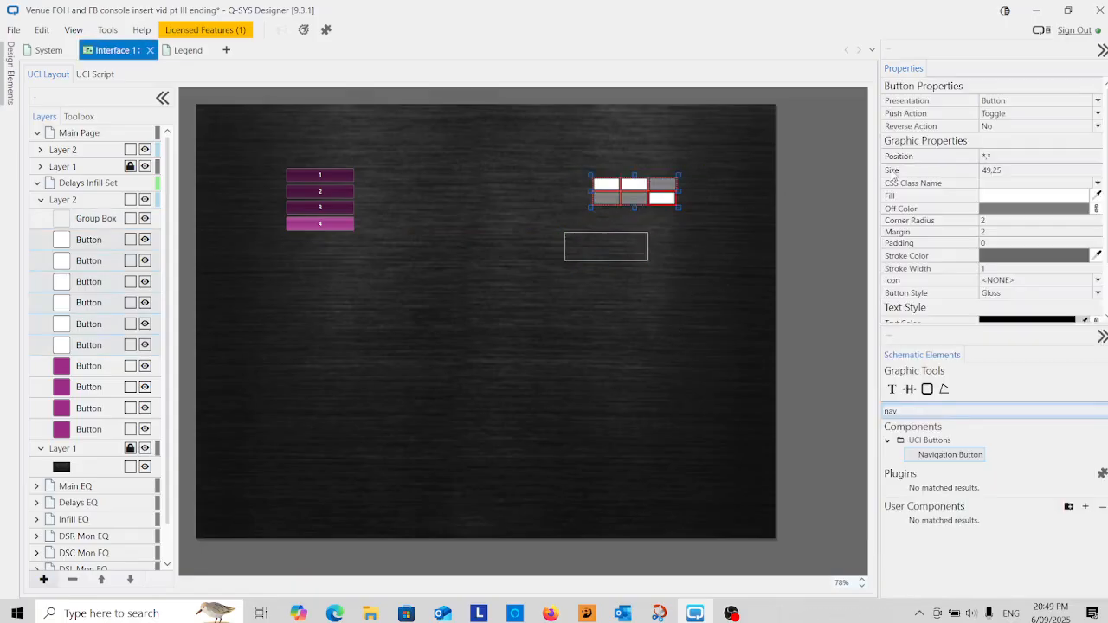
click(1039, 197)
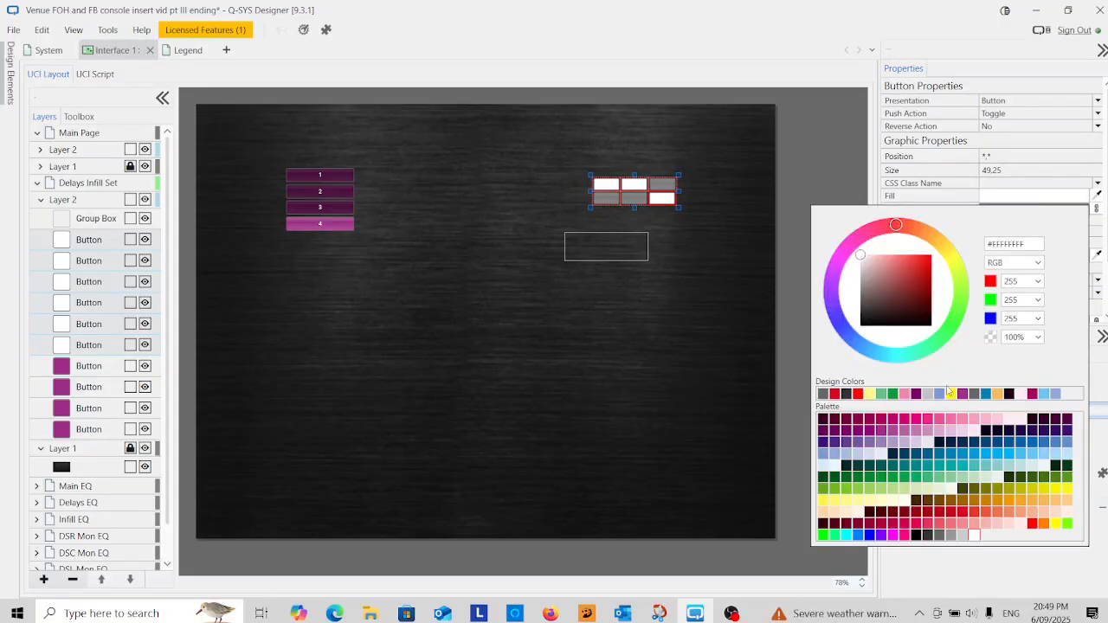
click(878, 430)
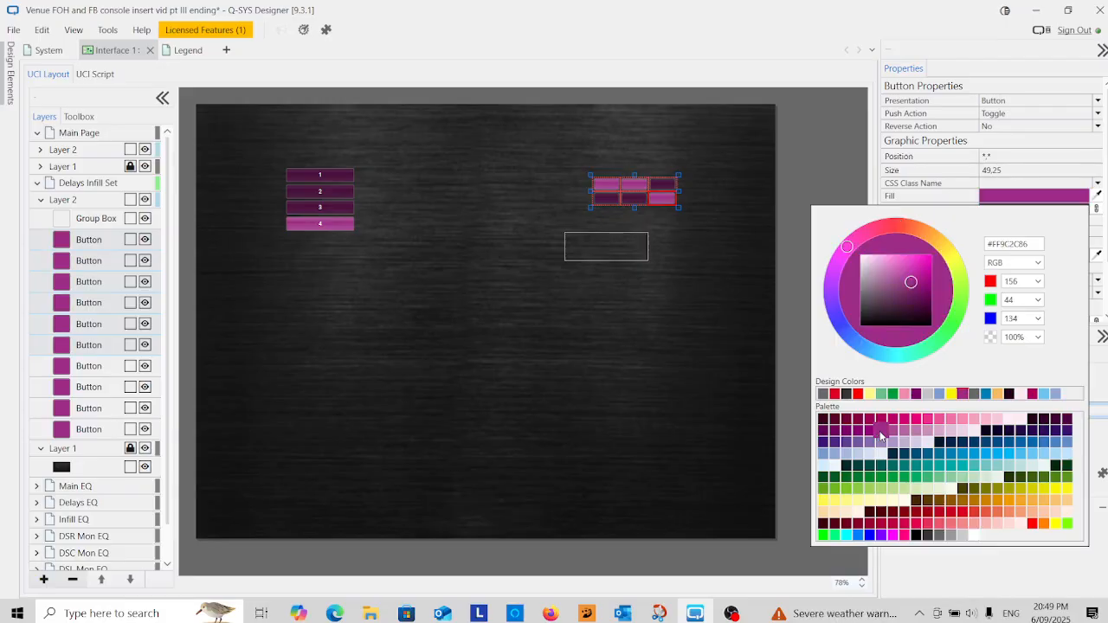
click(611, 333)
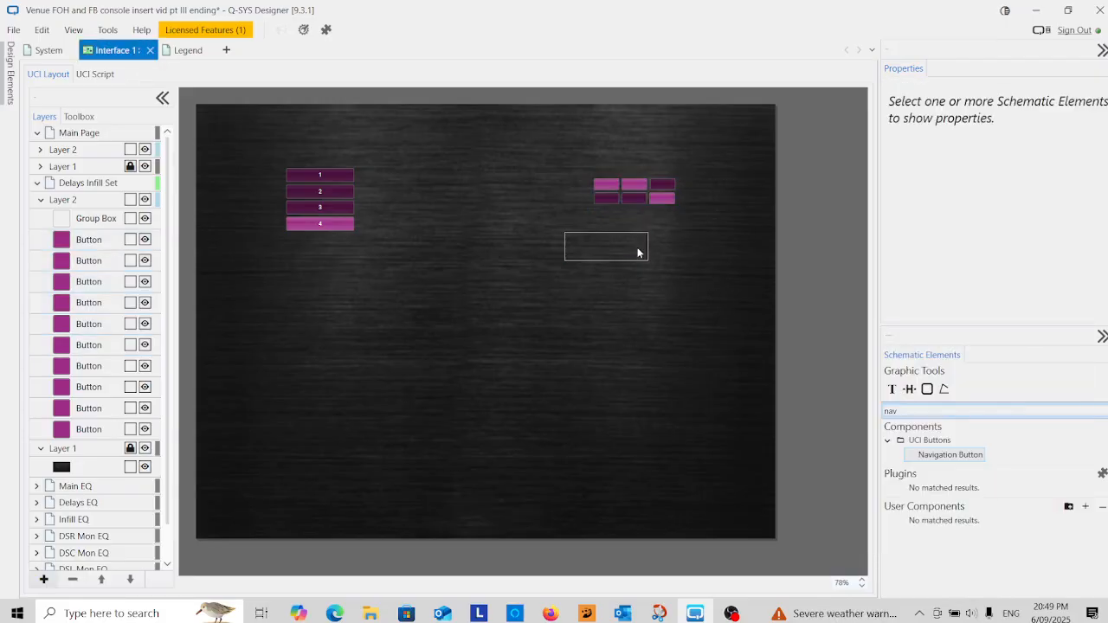
- Enlarge the six router buttons slightly and fit the group box around them as a frame
drag(701, 179, 596, 217)
click(672, 279)
click(636, 259)
drag(637, 260, 579, 217)
click(705, 186)
click(650, 241)
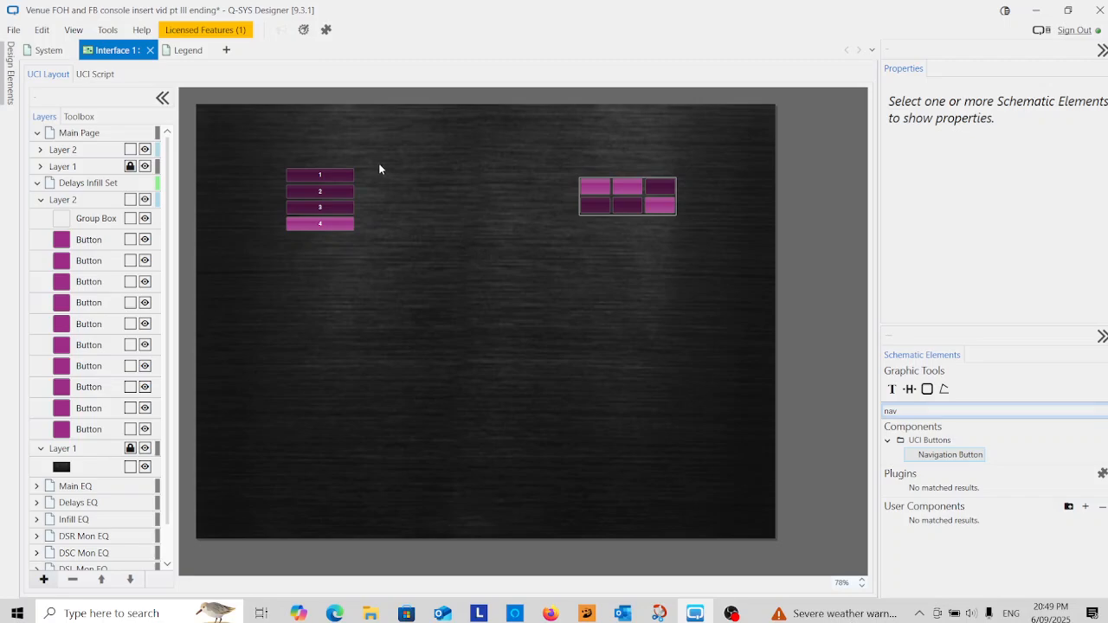
- Enlarge the four numbered snapshot buttons to about 152 by 37 each and set their text size to 14
drag(322, 248, 266, 148)
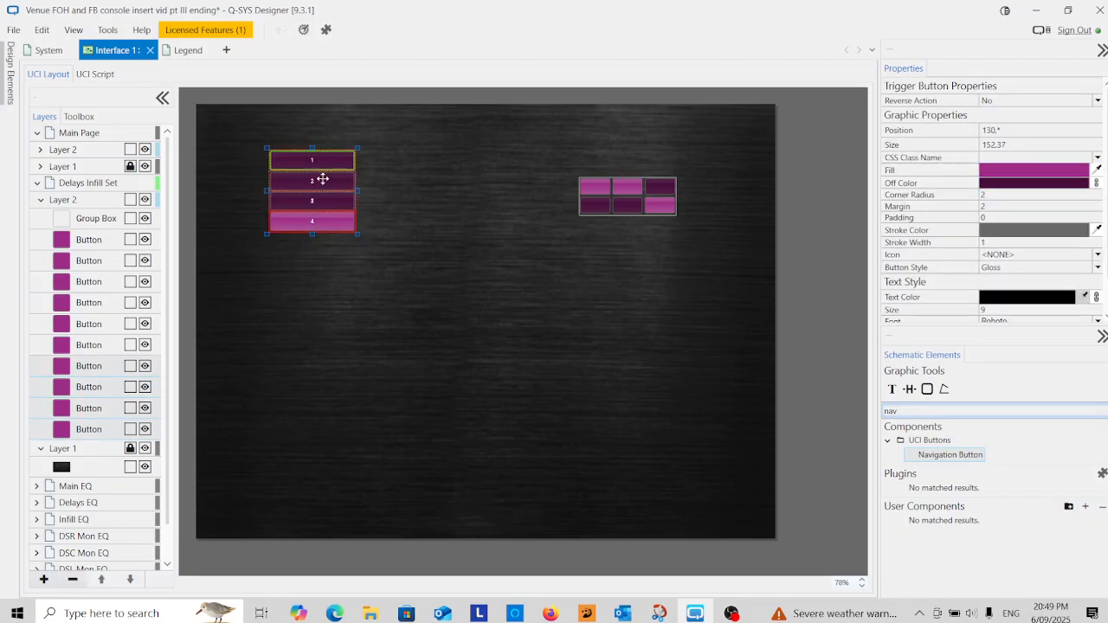
click(414, 232)
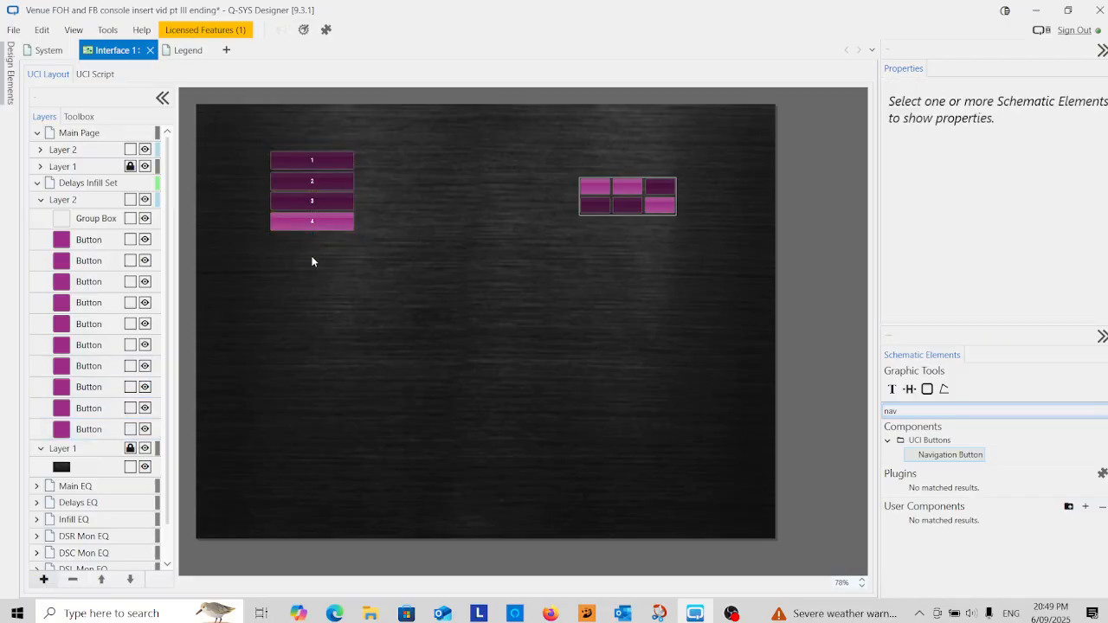
drag(381, 139, 303, 236)
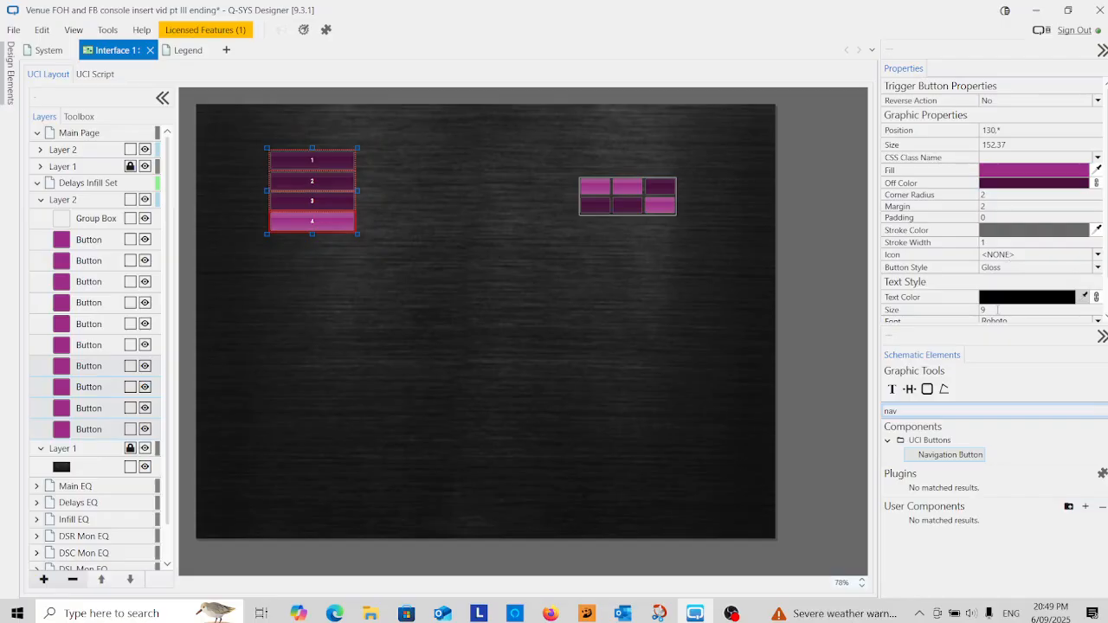
click(993, 310)
text(14)
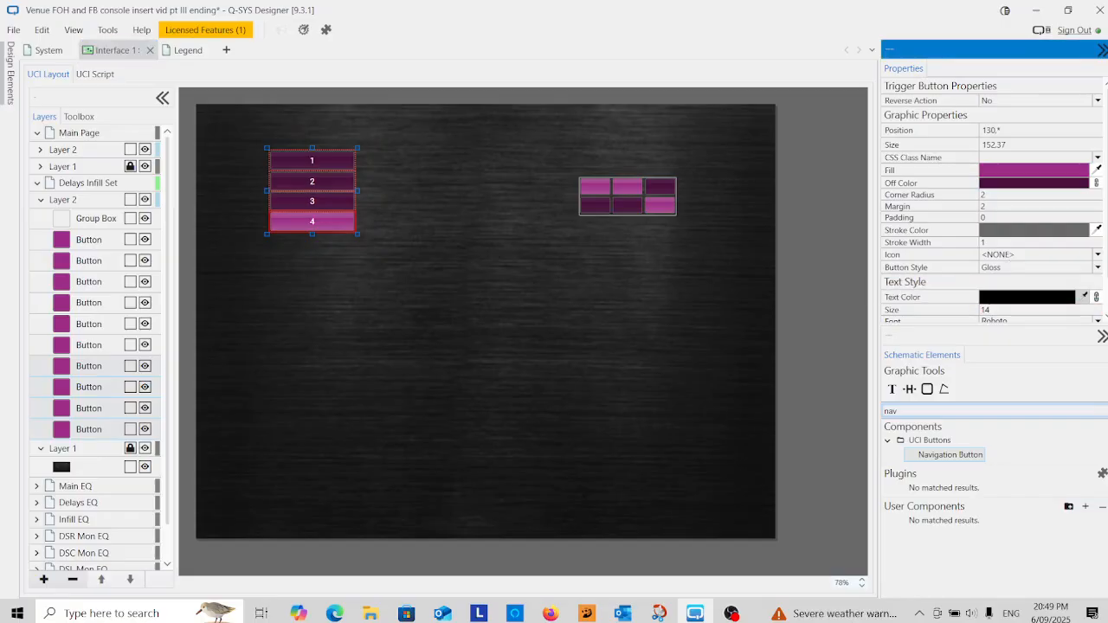
click(485, 374)
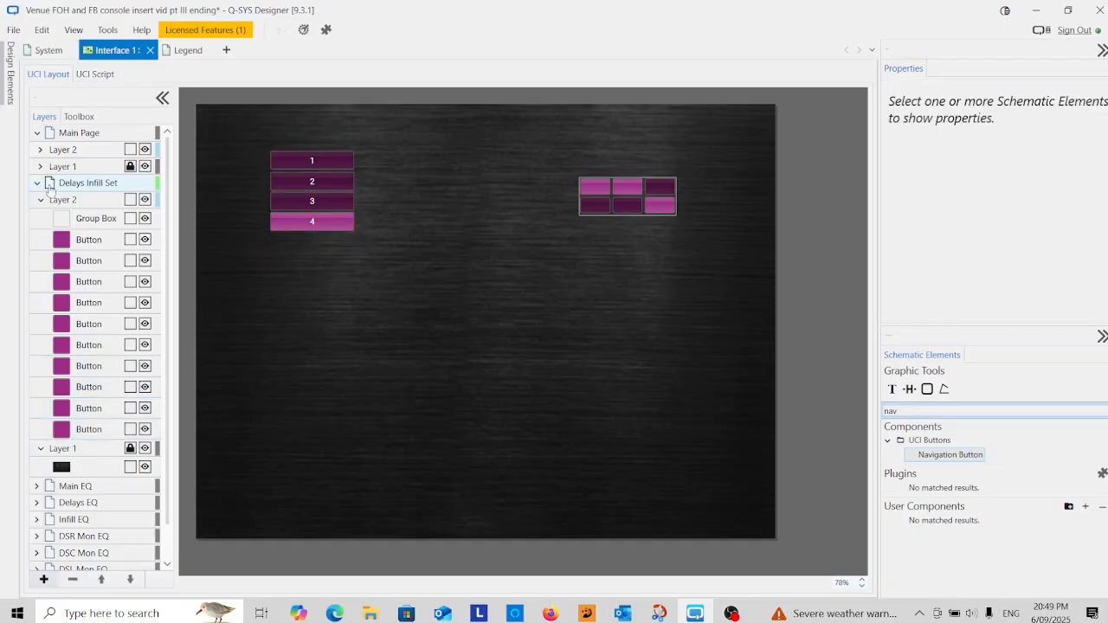
- Copy the Sub Level text block from Layer 2 of the Main Page
click(79, 153)
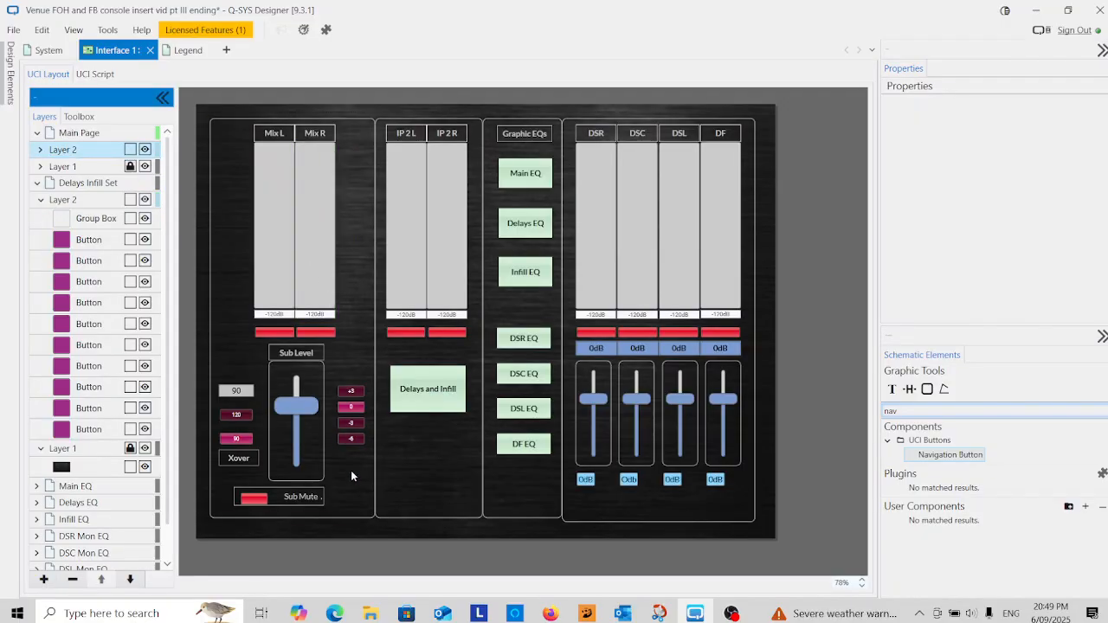
click(290, 355)
right_click(291, 355)
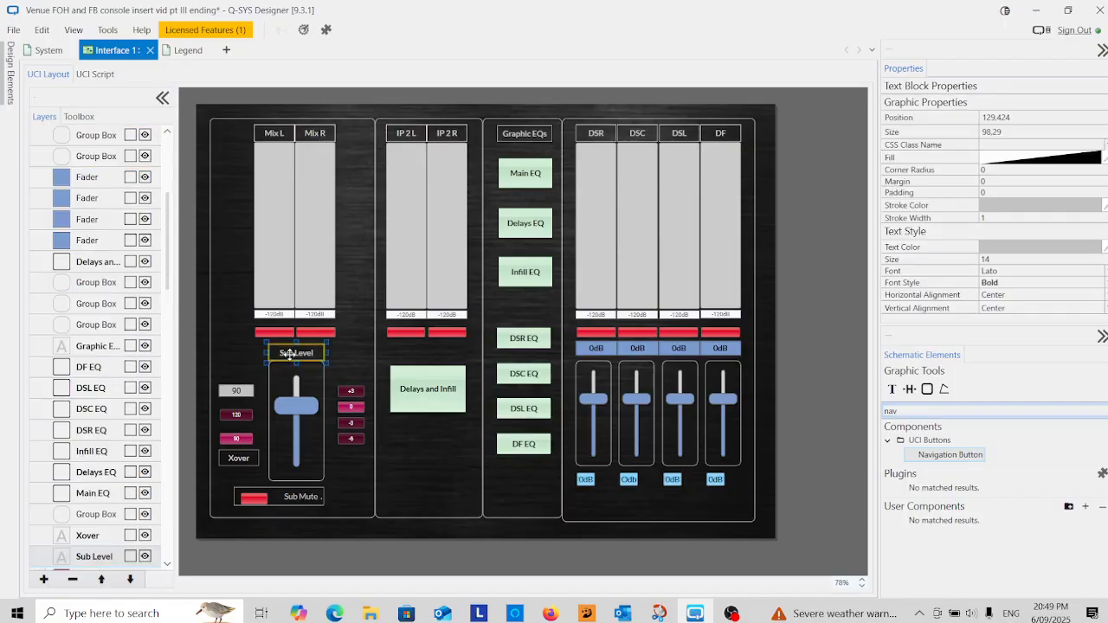
click(185, 377)
scroll(109, 211, up, 4)
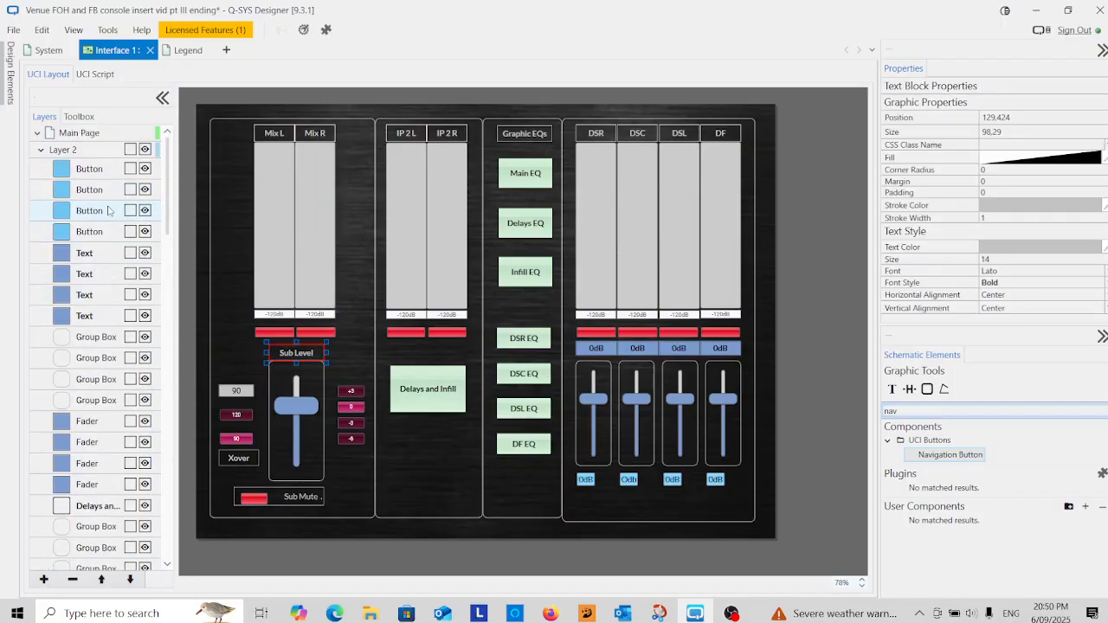
click(41, 150)
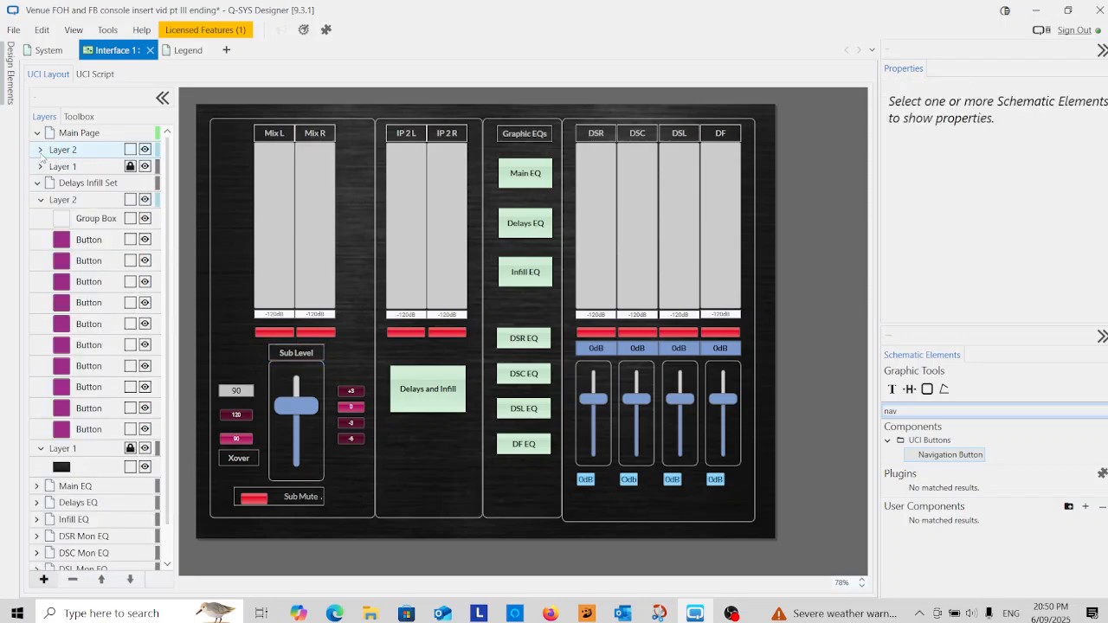
- Paste the copied text block into Layer 2 of the Delays Infill Set page, directly above the router buttons
click(84, 200)
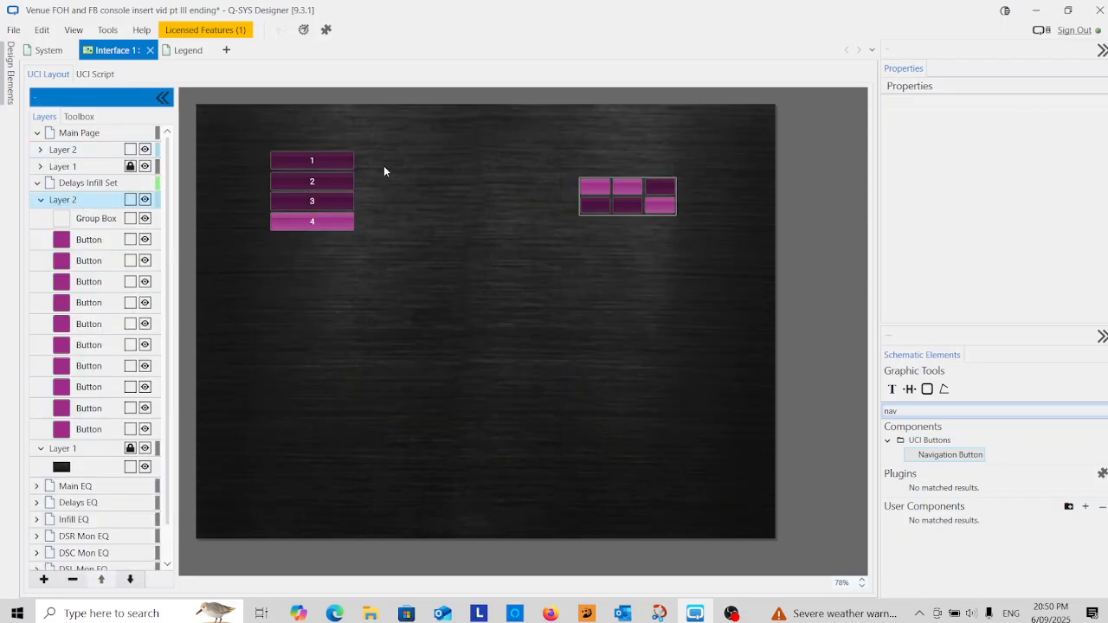
right_click(580, 158)
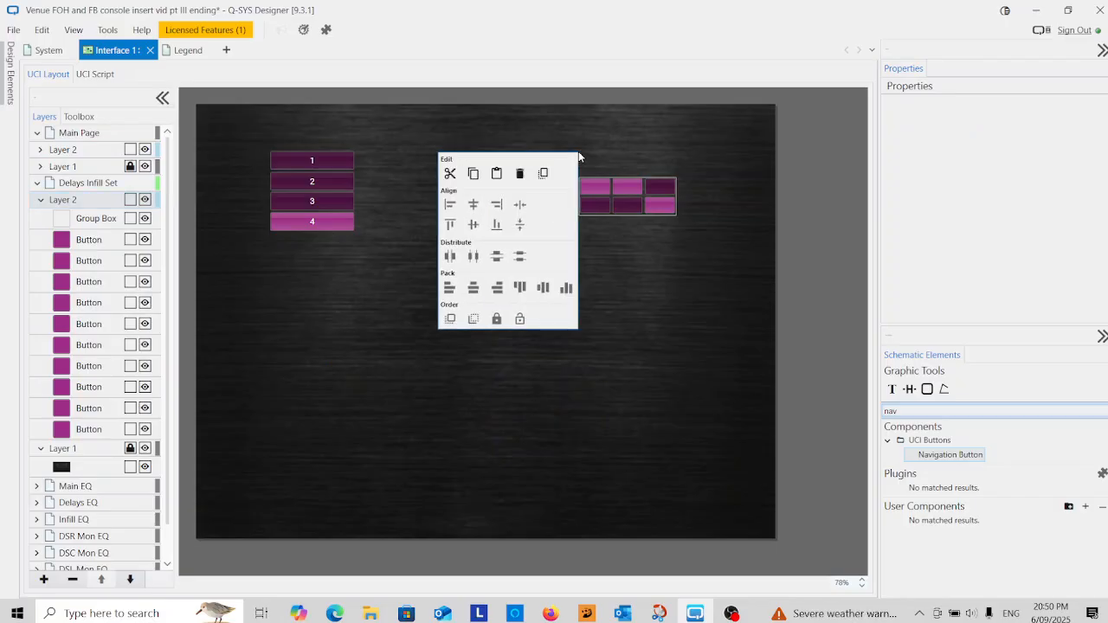
click(497, 173)
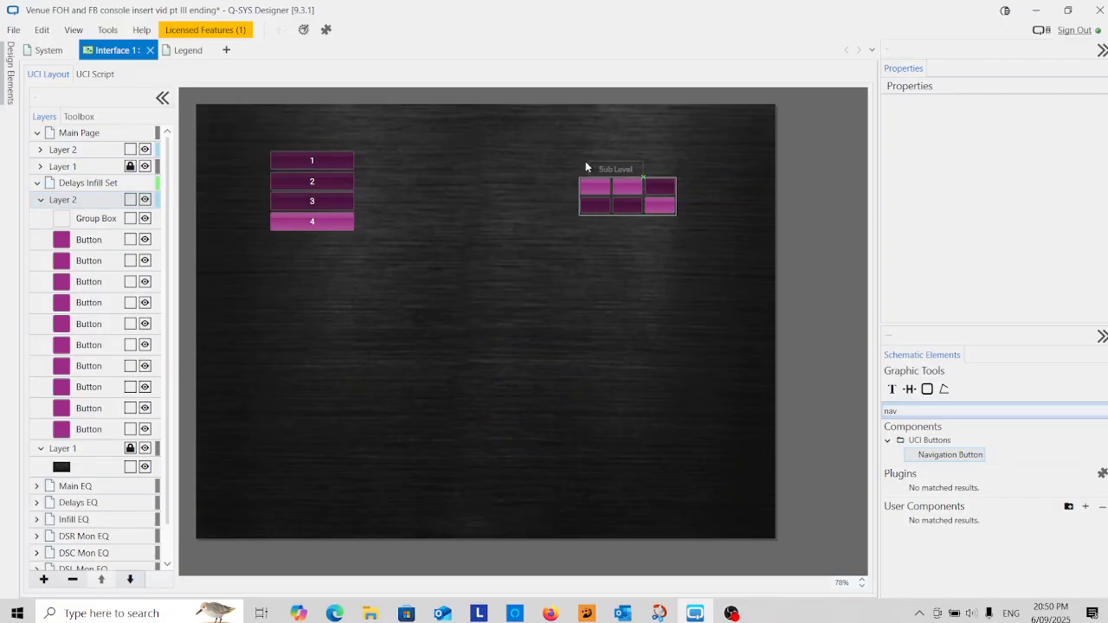
click(586, 161)
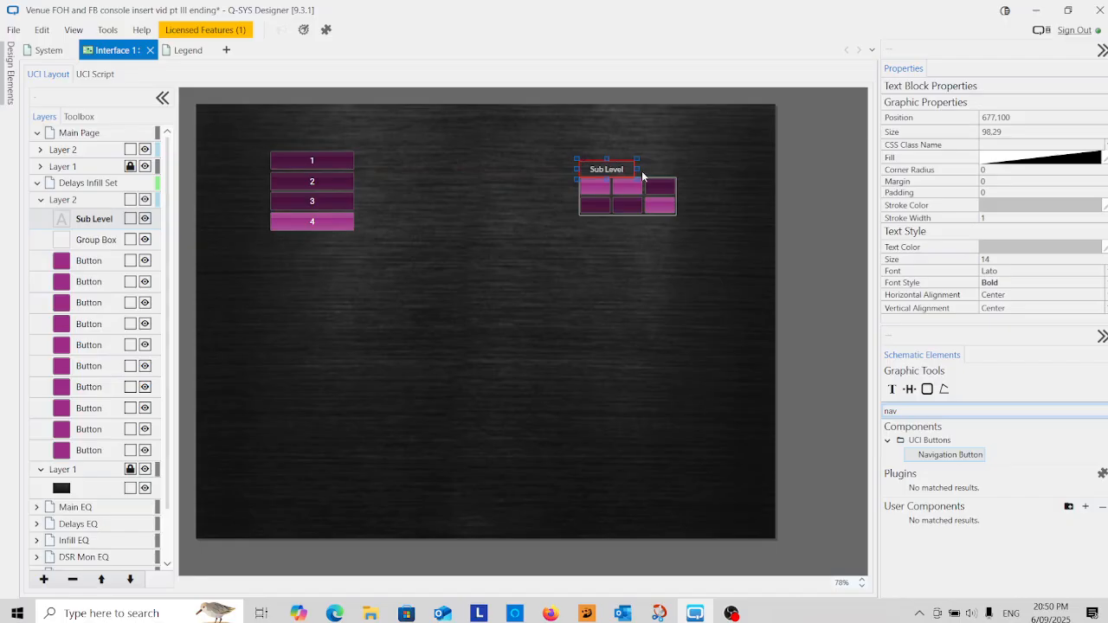
- Widen the pasted label to about 172 by 29 so it spans the router buttons and change its text to "Destination"
drag(637, 169, 678, 167)
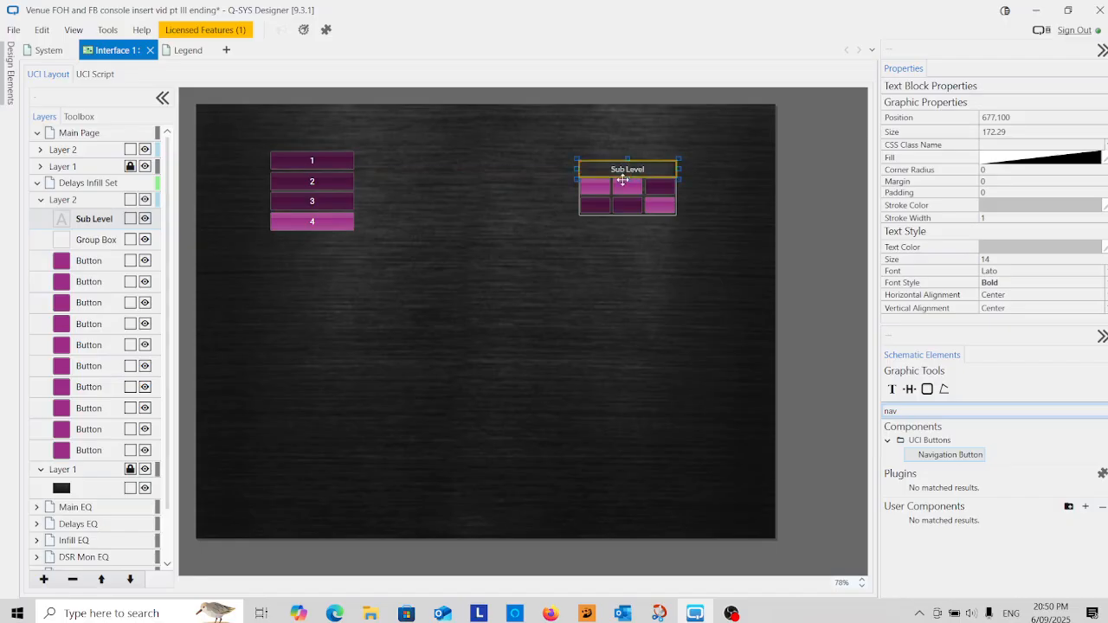
text(Destination)
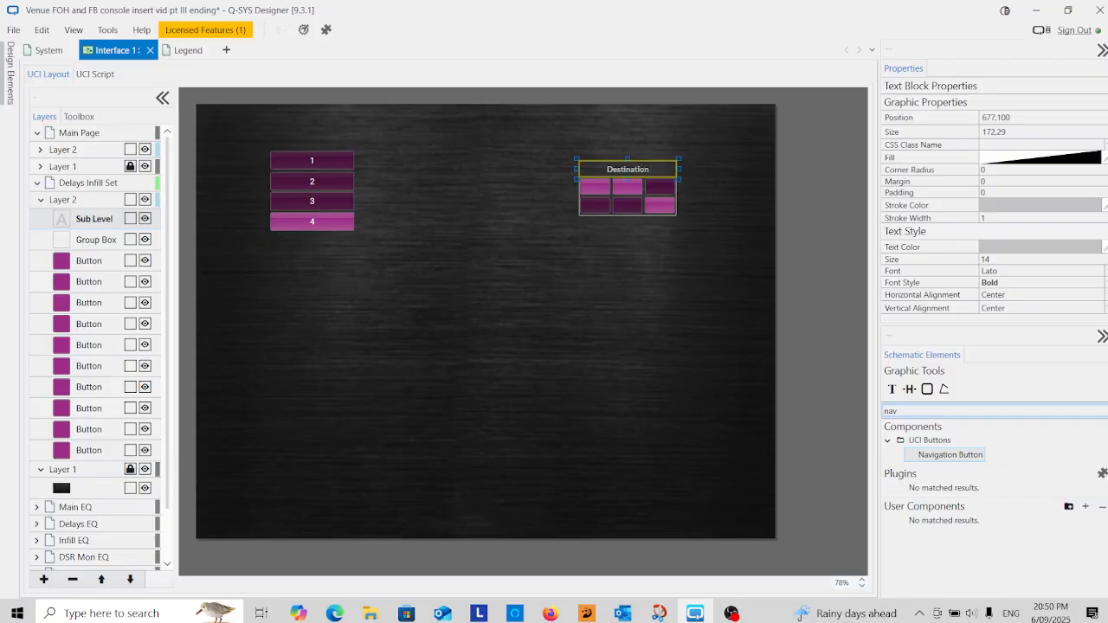
click(718, 204)
- Place four copies of the Destination label beside the snapshot buttons, one per button, each sized about 218 by 37
click(637, 169)
drag(636, 170, 401, 180)
click(394, 200)
click(399, 168)
drag(473, 135, 420, 232)
drag(456, 191, 481, 189)
- Shift the snapshot buttons and their labels slightly to the left and widen the four labels to about 233 by 37
drag(492, 139, 272, 239)
drag(297, 163, 279, 165)
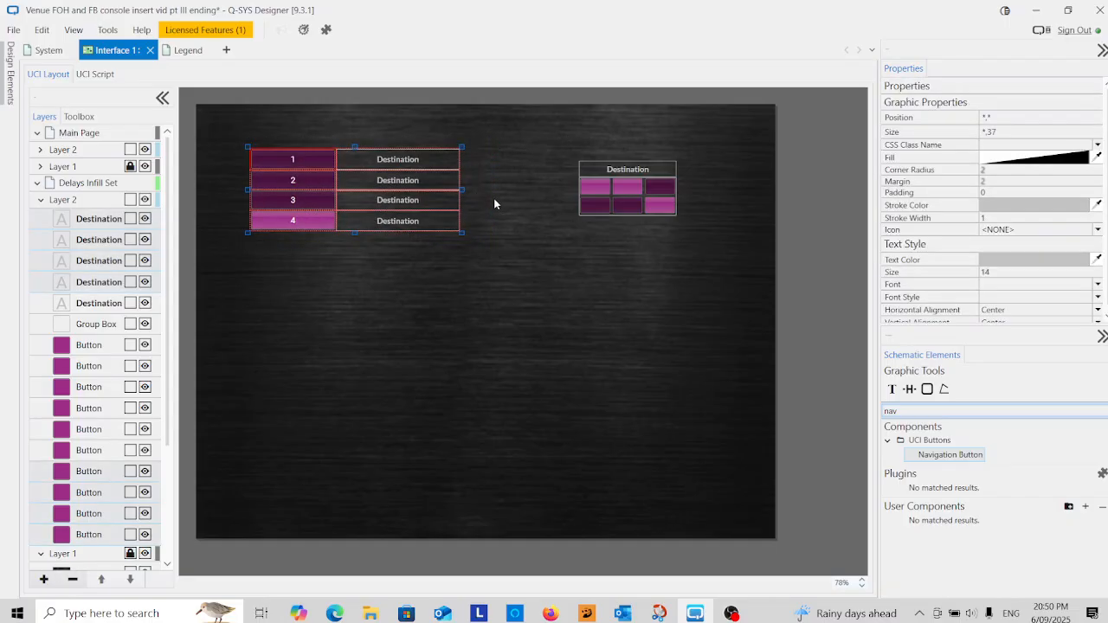
click(483, 231)
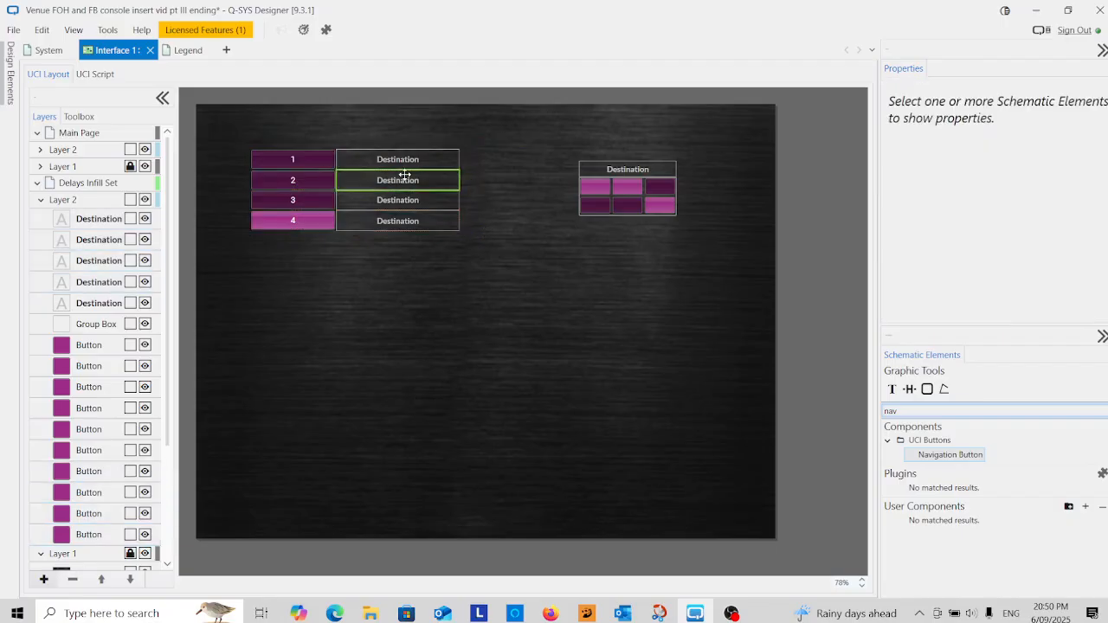
drag(475, 148, 407, 231)
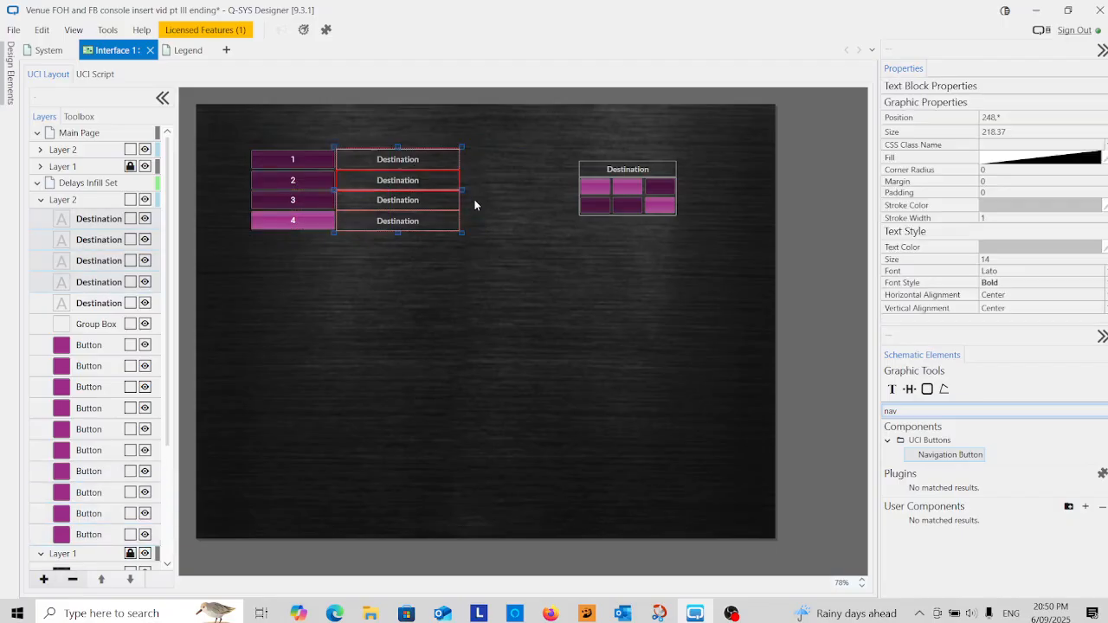
drag(467, 191, 477, 191)
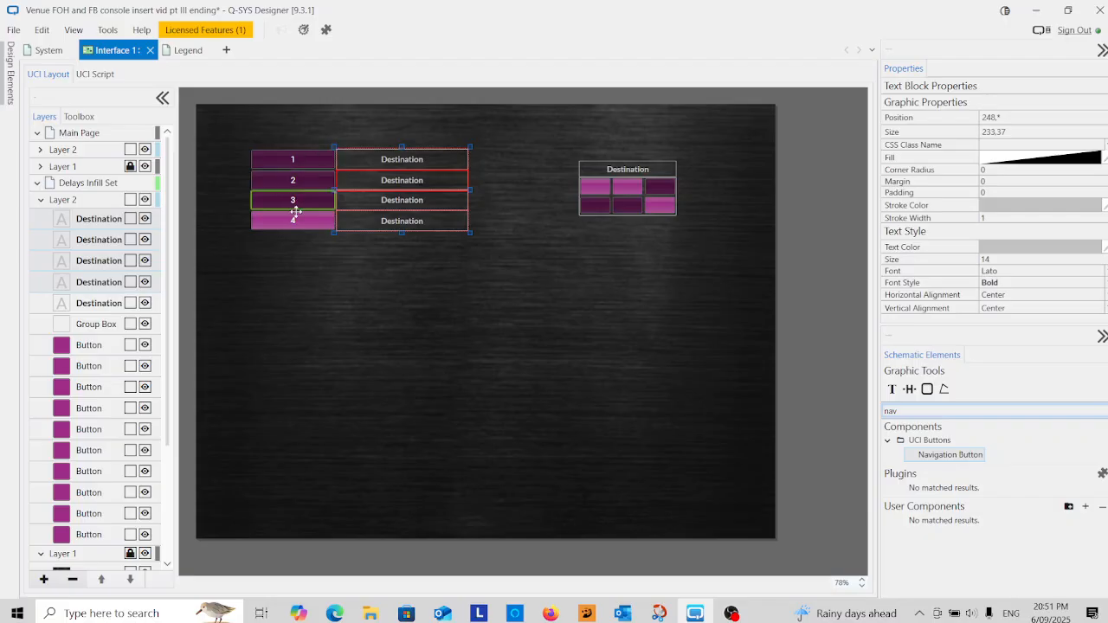
click(379, 298)
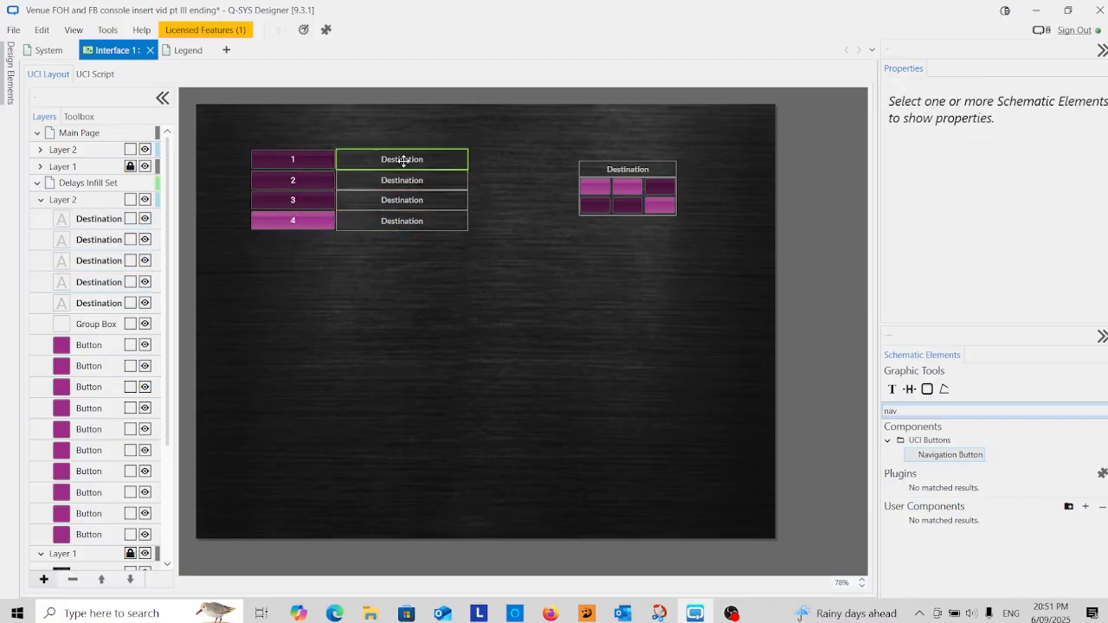
- Change the label beside snapshot button 1 to "Mix LR to all"
click(403, 161)
click(403, 163)
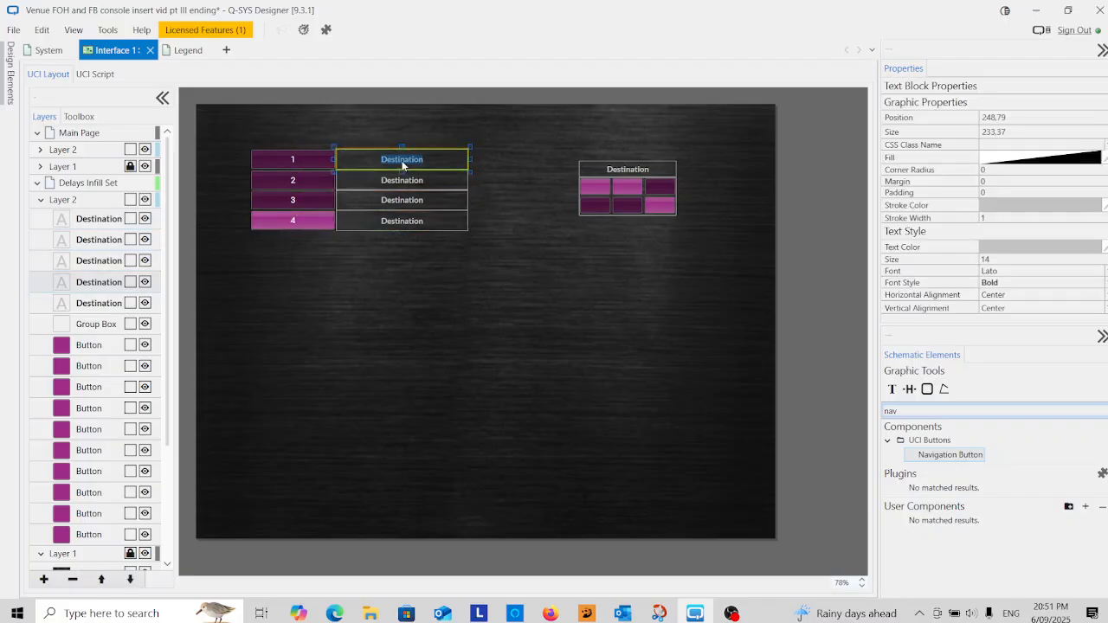
text(Mix LR to all)
- Change the label beside snapshot button 2 to "IP2 to Delay, LR to PA and Infill"
click(412, 182)
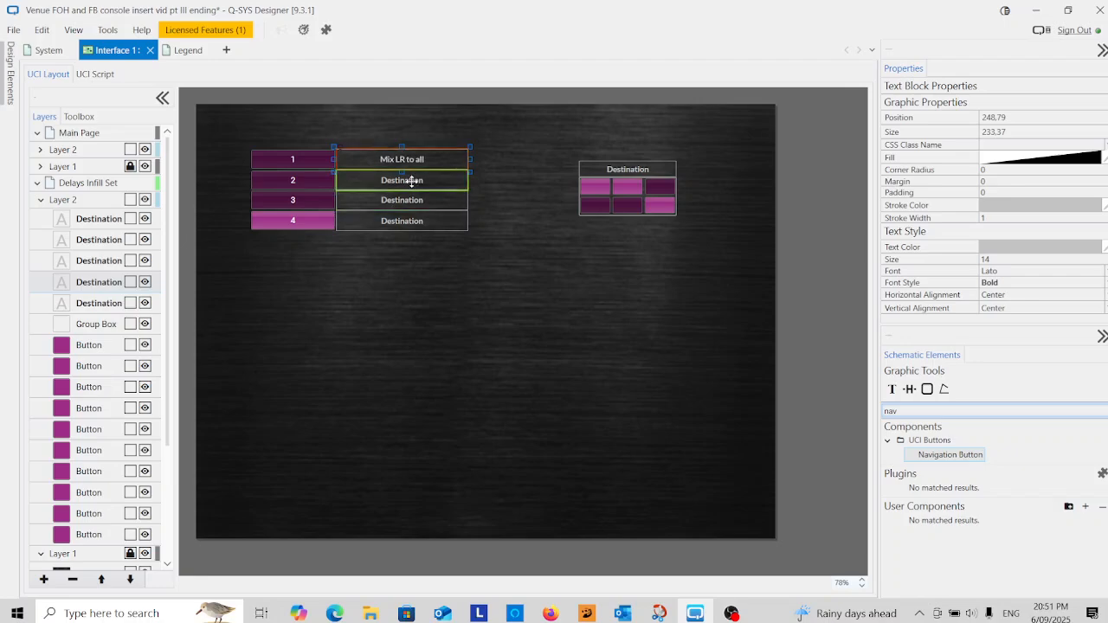
click(412, 182)
double_click(411, 186)
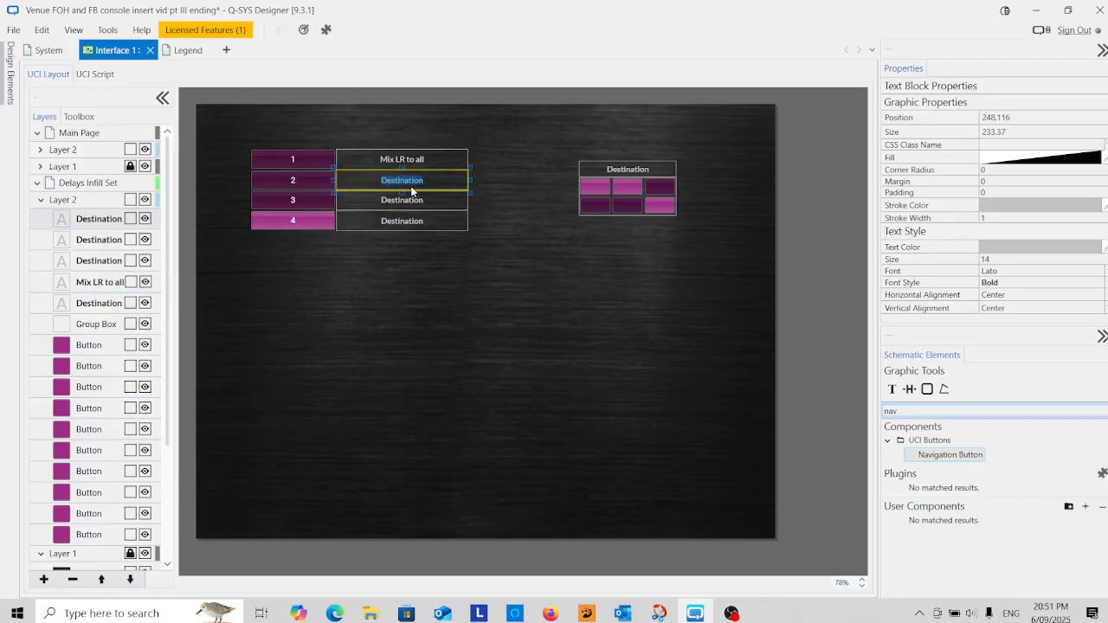
text(IP2 to)
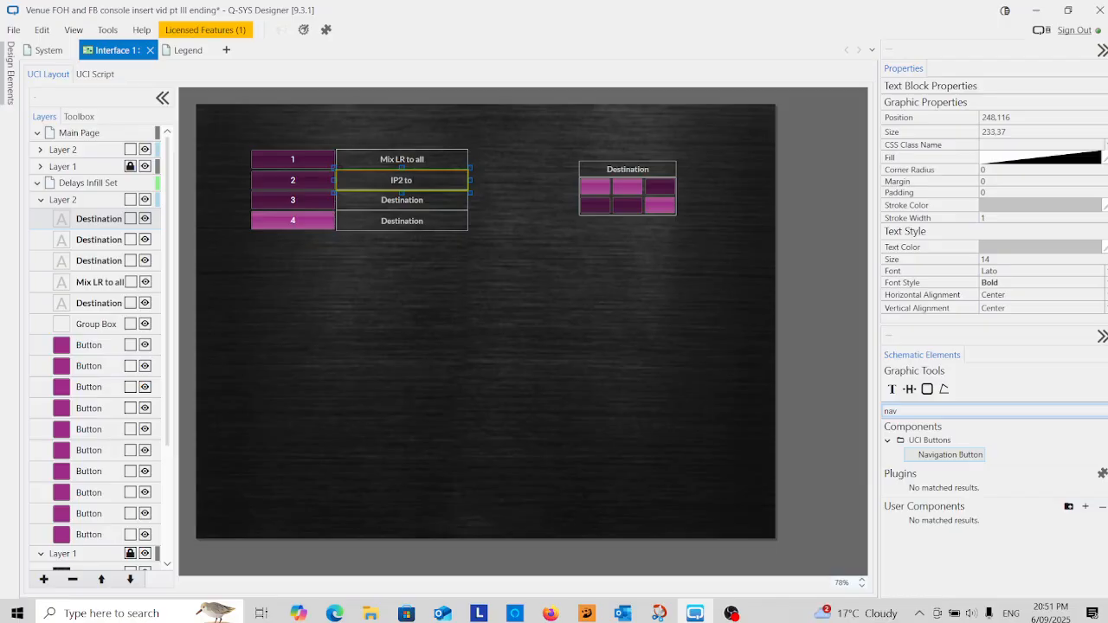
text( LR)
key(BackSpace)
key(BackSpace)
key(BackSpace)
text(Delay, LR to PA and Infil)
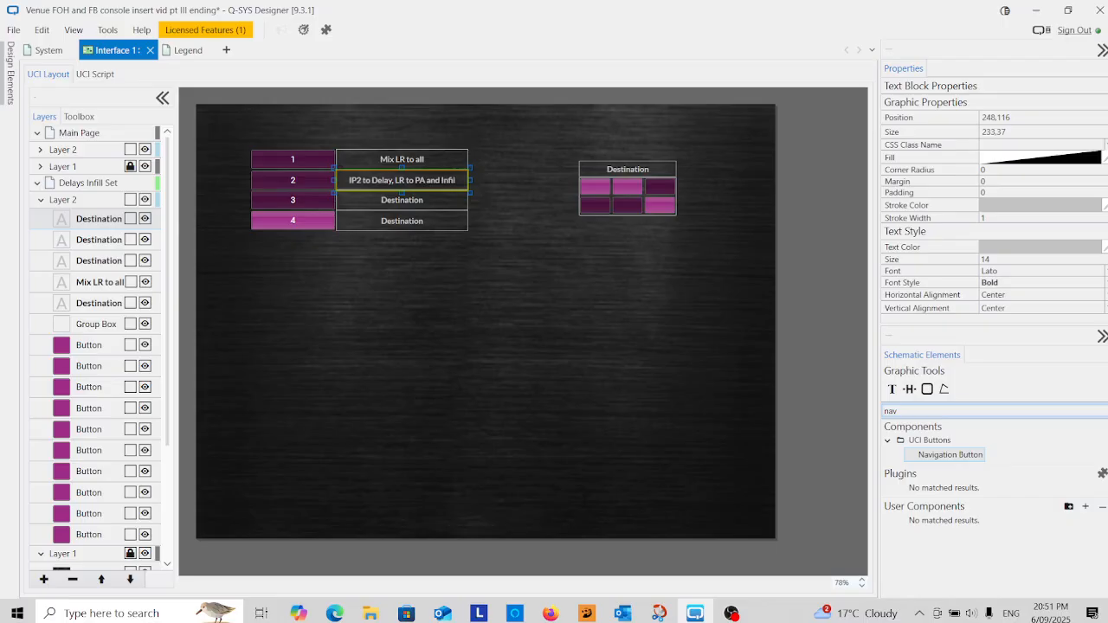
text(l)
- Change the label beside snapshot button 3 to "IP2 to Delay and Infill, LR to PA"
click(403, 200)
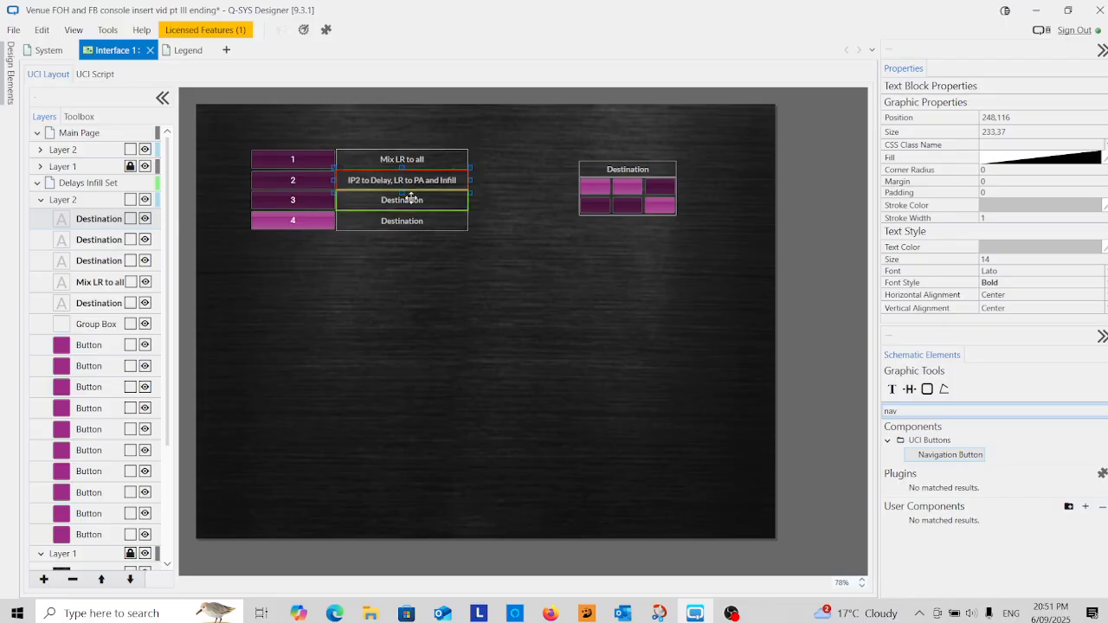
text(IP2 to Delay and Infill)
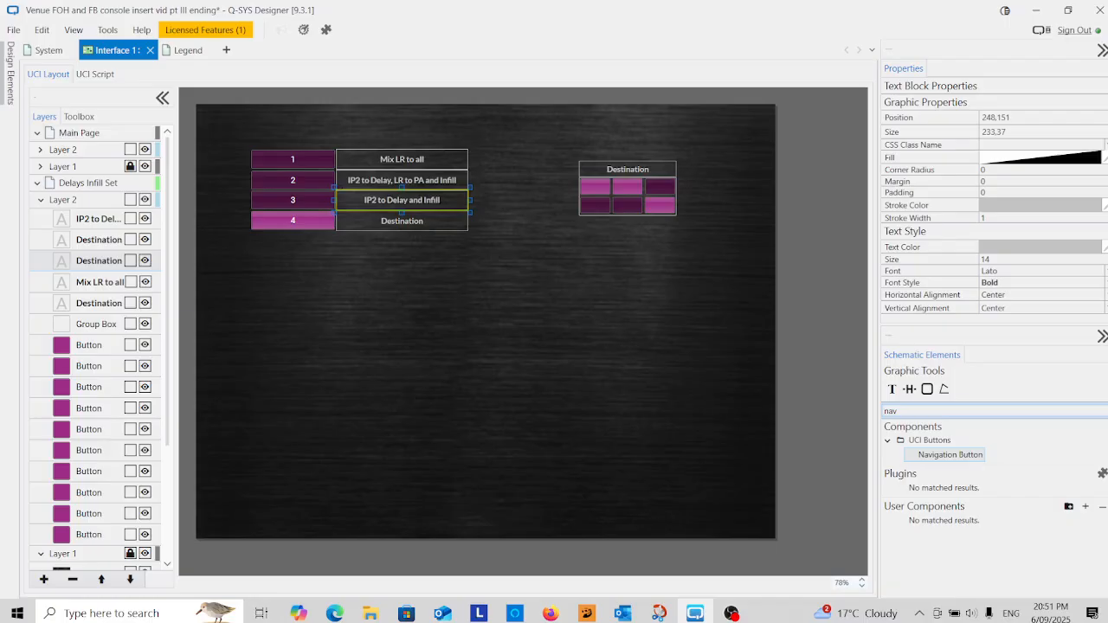
text(, LR to PA)
- Change the label beside snapshot button 4 to "IP2 to Infill, LR to PA and Delay"
click(412, 221)
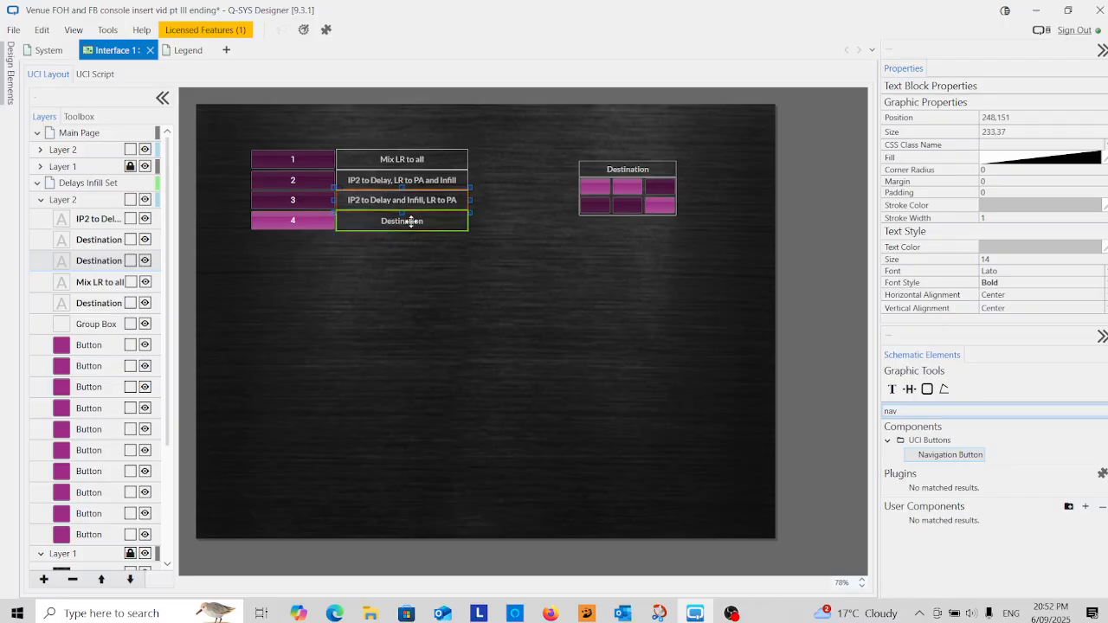
double_click(412, 221)
text(I)
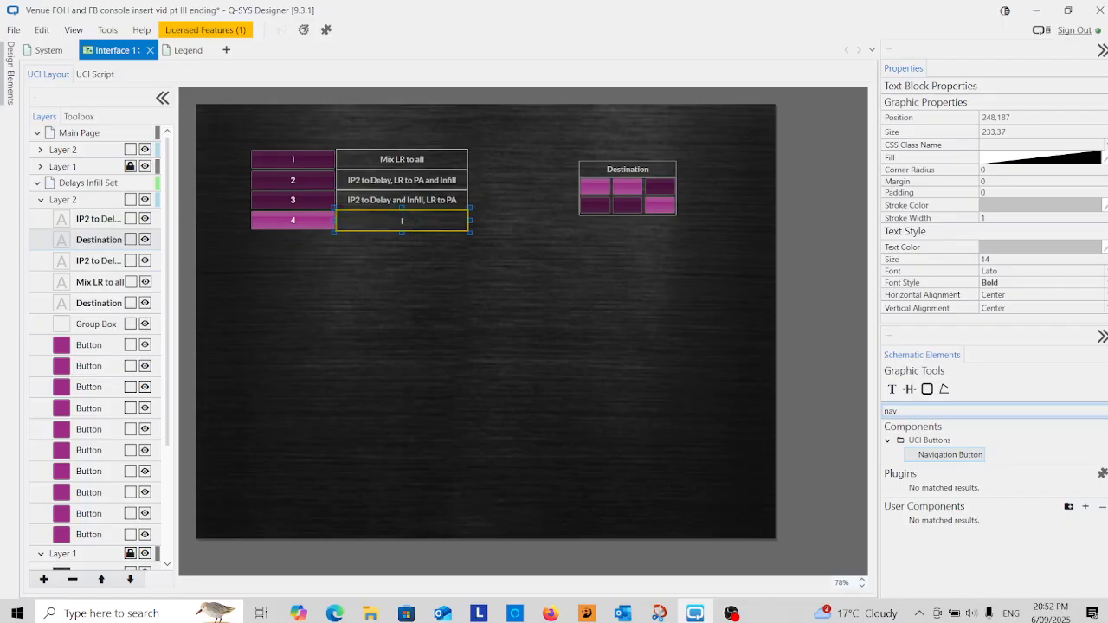
text(p2 to Infill, LR to PA and Delay)
click(429, 253)
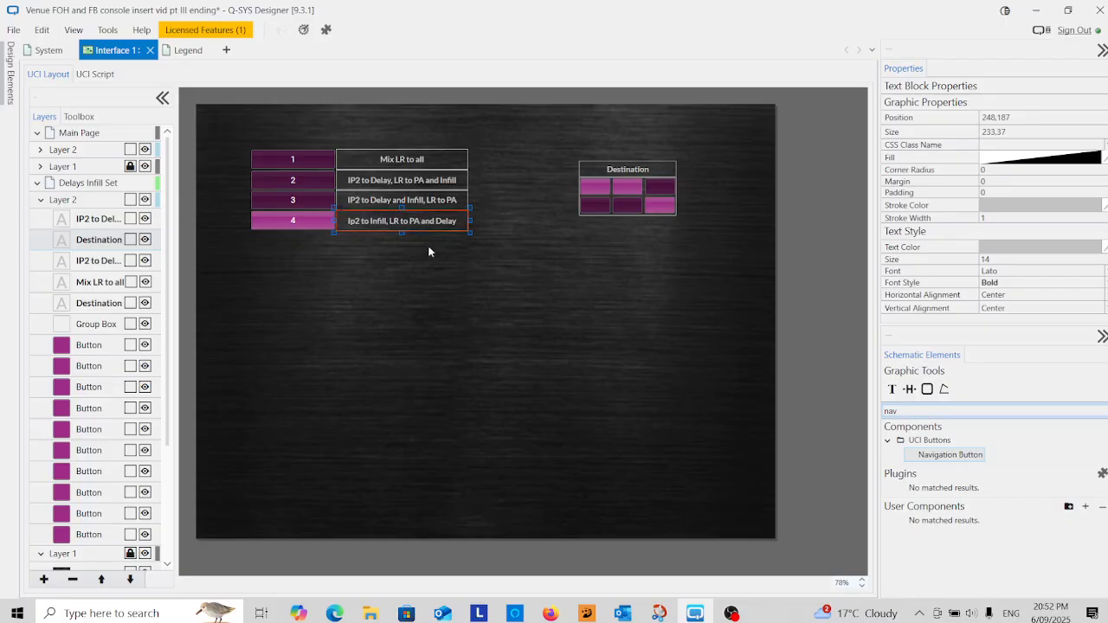
click(349, 221)
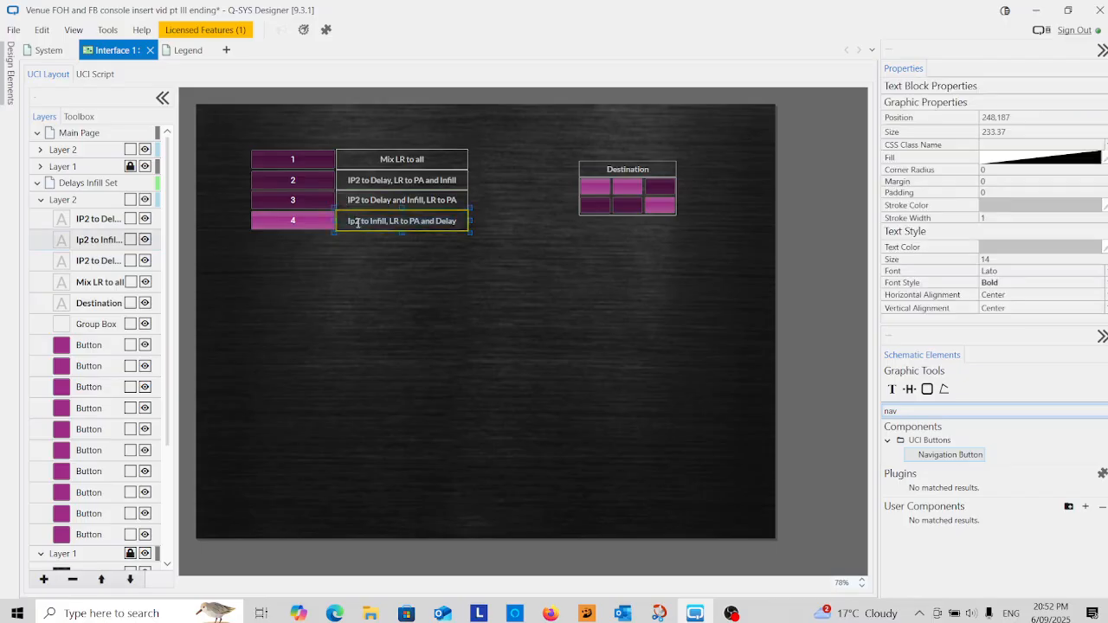
key(BackSpace)
text(P)
click(458, 285)
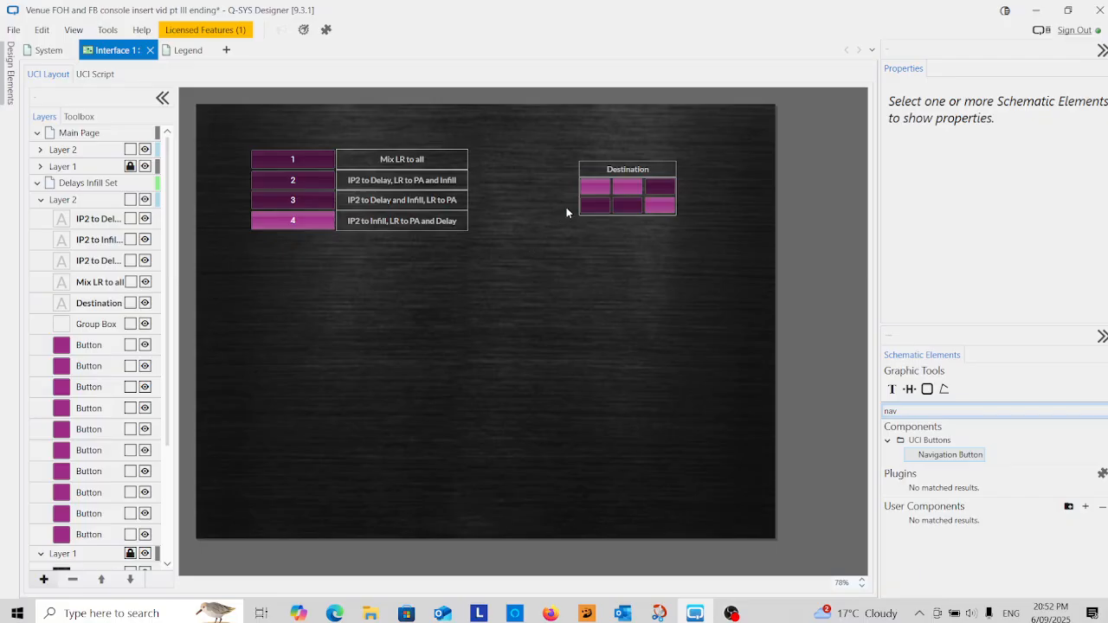
- Move the router buttons, their frame and the Destination label up to line up with the top of the snapshot labels
drag(694, 159, 570, 239)
drag(627, 174, 629, 158)
click(607, 242)
- Place a copy of the Destination label to its left, sized about 125 by 29, and change its text to "Source"
click(642, 156)
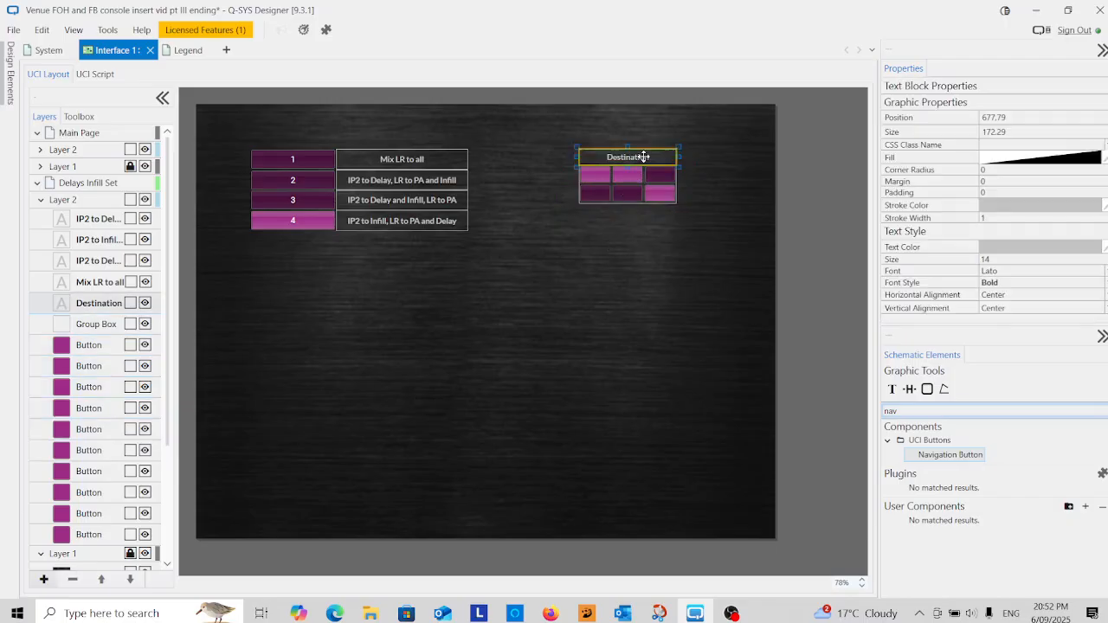
drag(643, 156, 508, 158)
click(523, 172)
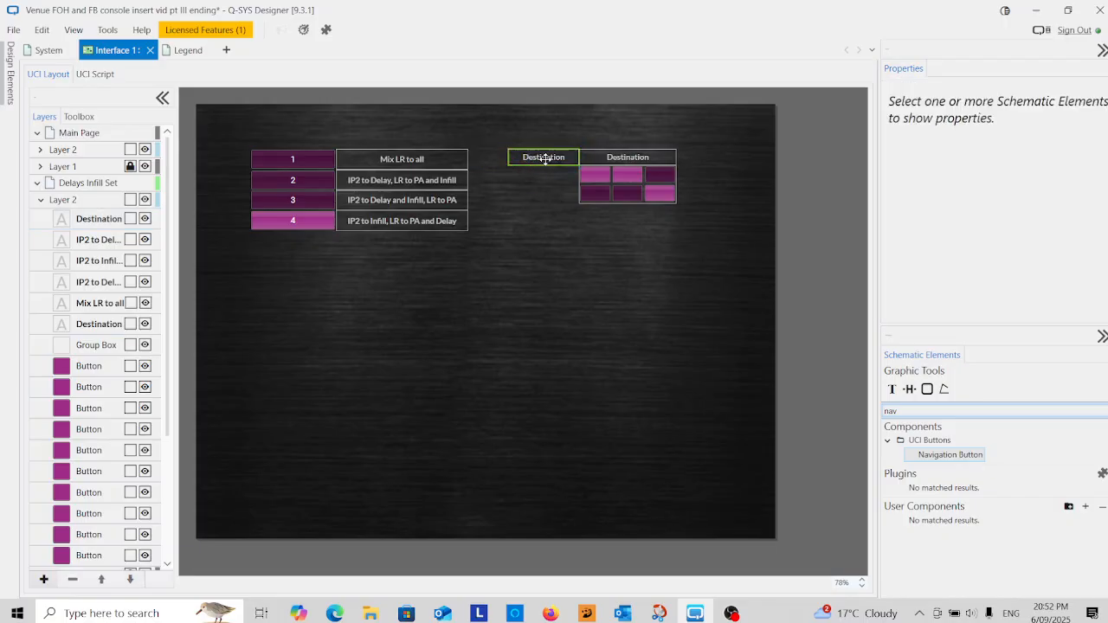
double_click(545, 160)
text(Source)
click(516, 191)
- Place a copy of the Source label directly below it, beside the upper router row, and change its text to "Mix LR"
click(544, 158)
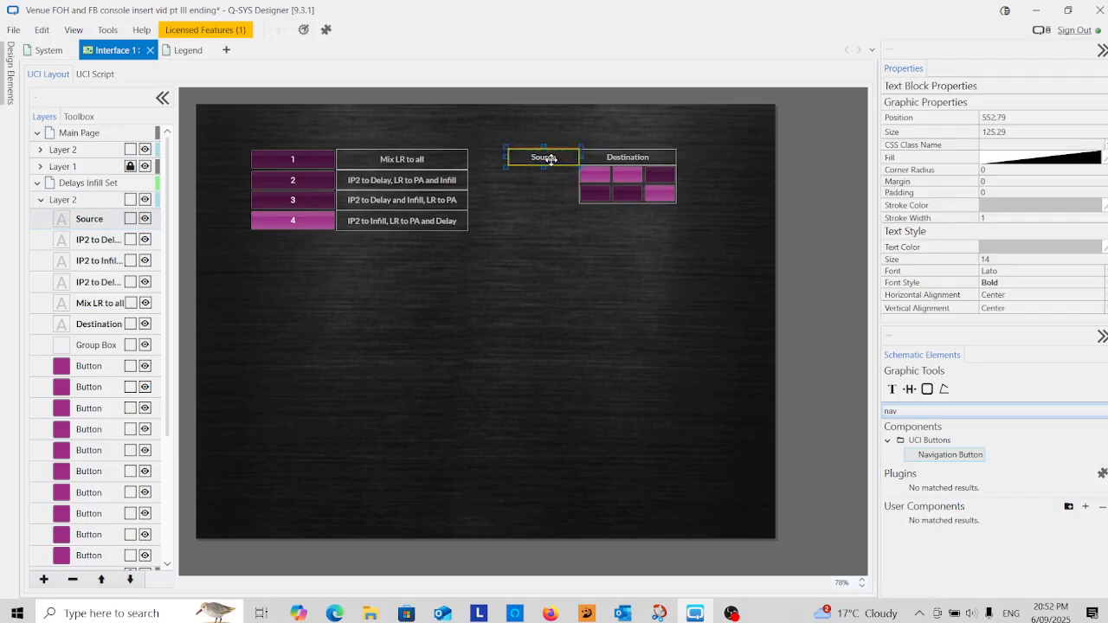
drag(545, 159, 551, 183)
double_click(547, 183)
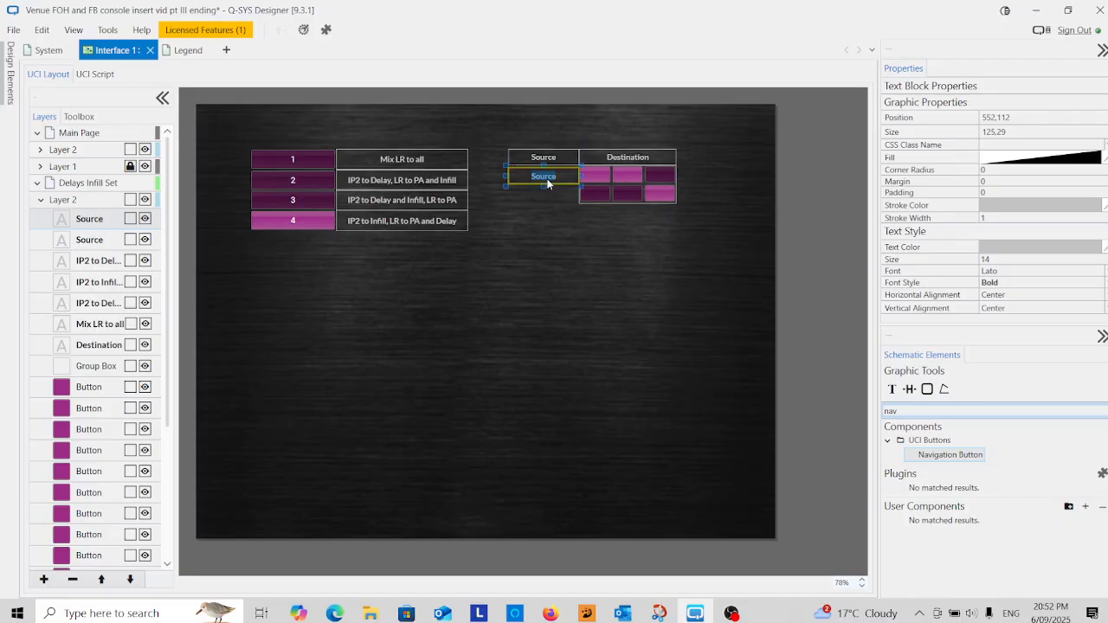
text(Mix LR)
click(536, 213)
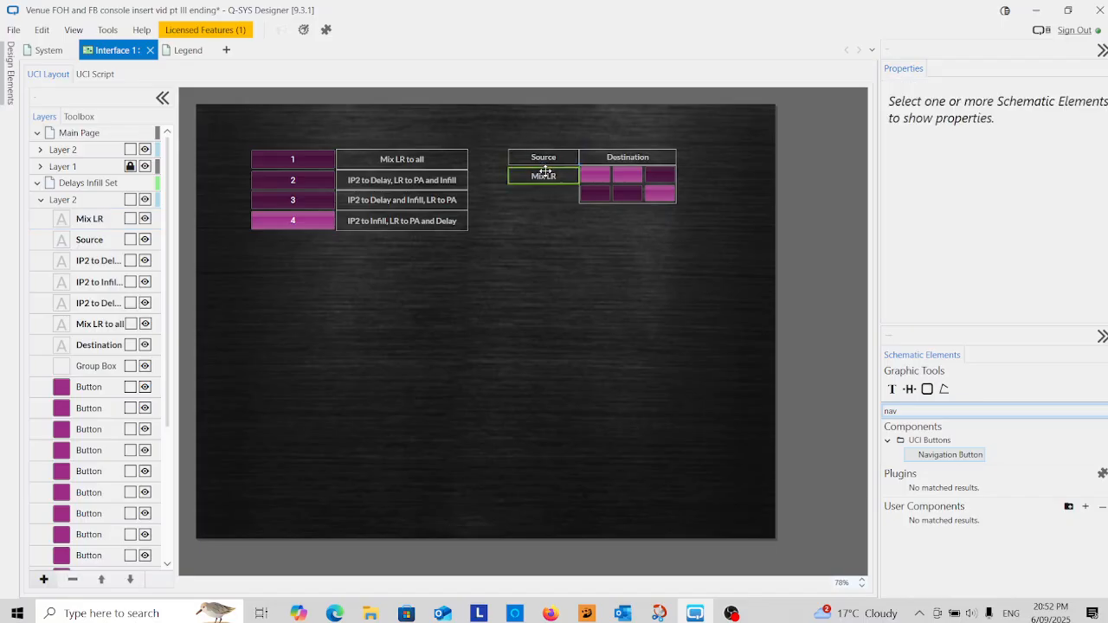
- Place a copy of the Mix LR label beside the lower router row and change its text to "Input 2"
click(544, 176)
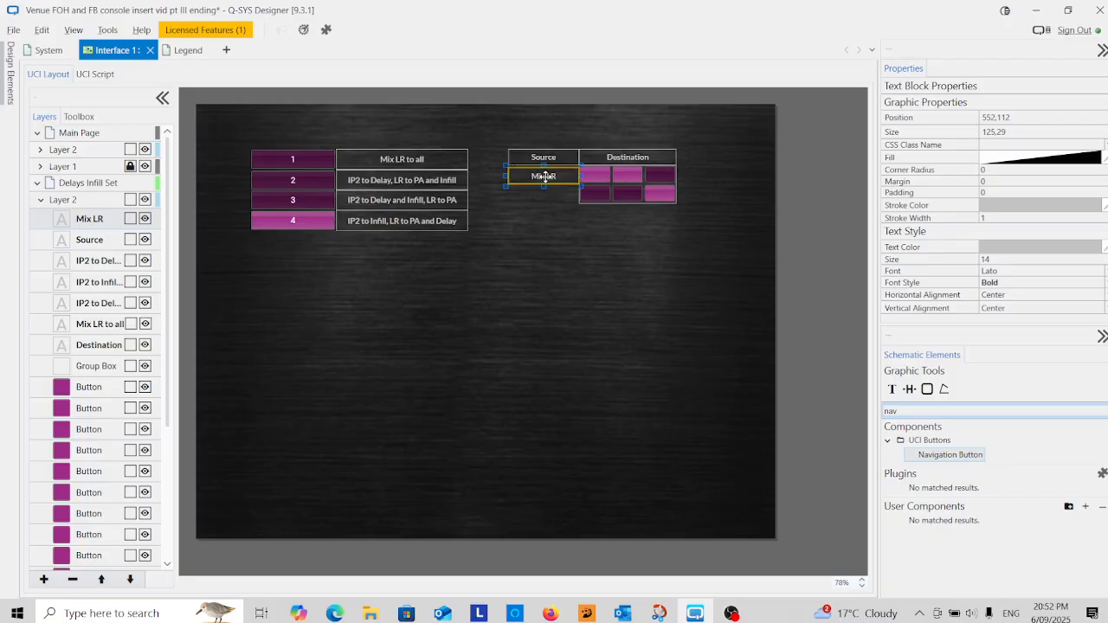
drag(549, 199, 544, 196)
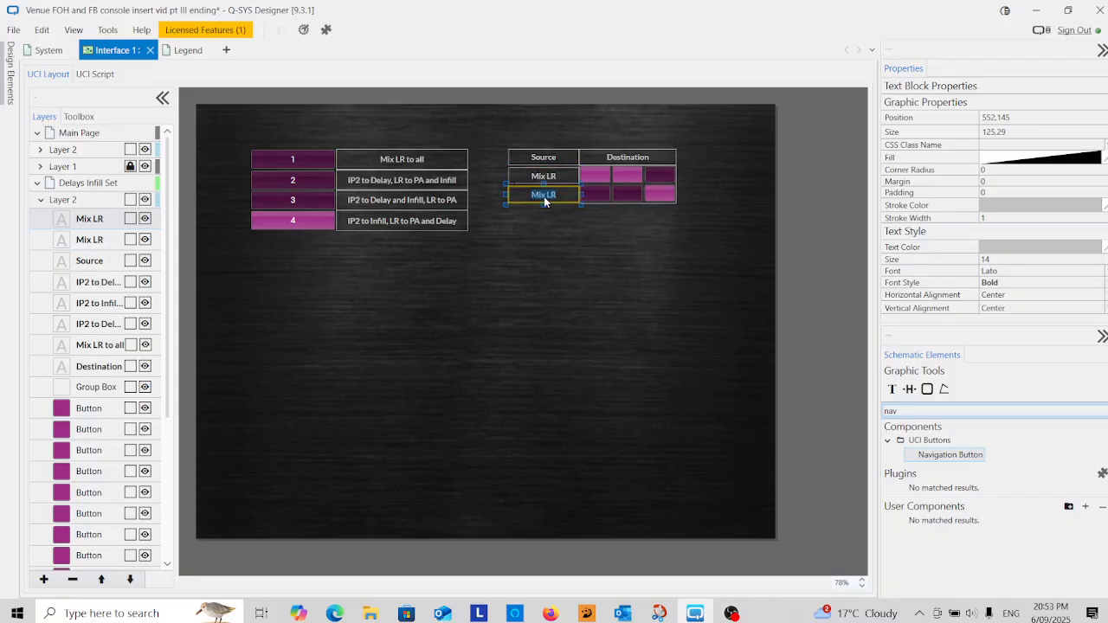
text(Input 2)
click(540, 236)
- Widen the six router buttons together with their frame and the Destination label
drag(690, 160, 600, 215)
drag(679, 184, 701, 177)
click(658, 253)
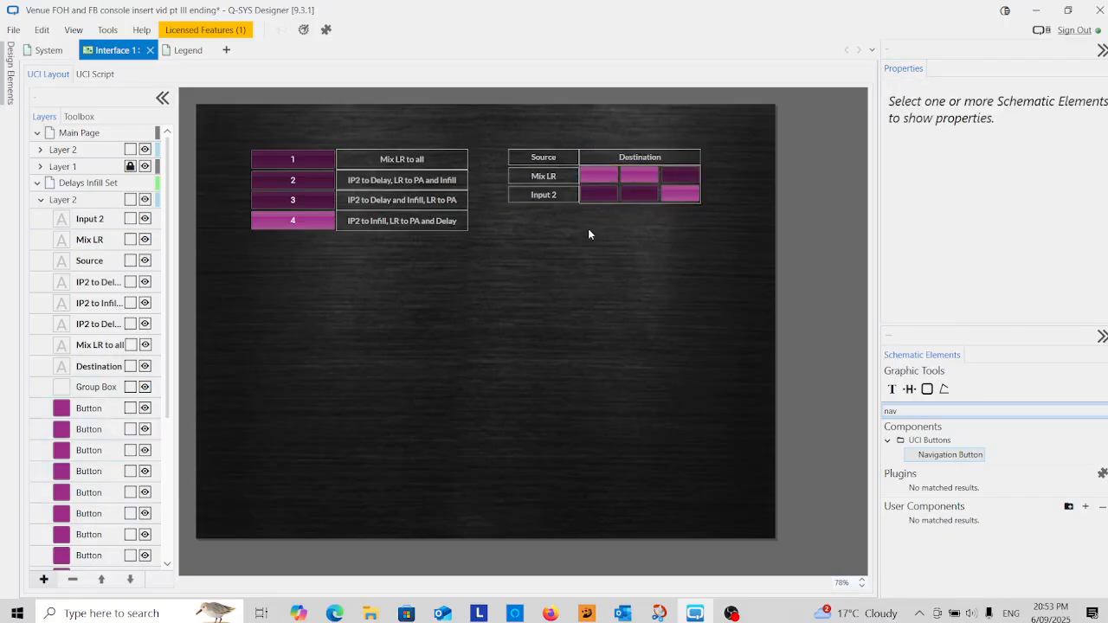
- Place a copy of the Mix LR label under the first router column, narrow it to about 71 by 29, and change its text to "Mains"
click(544, 179)
drag(545, 179, 616, 217)
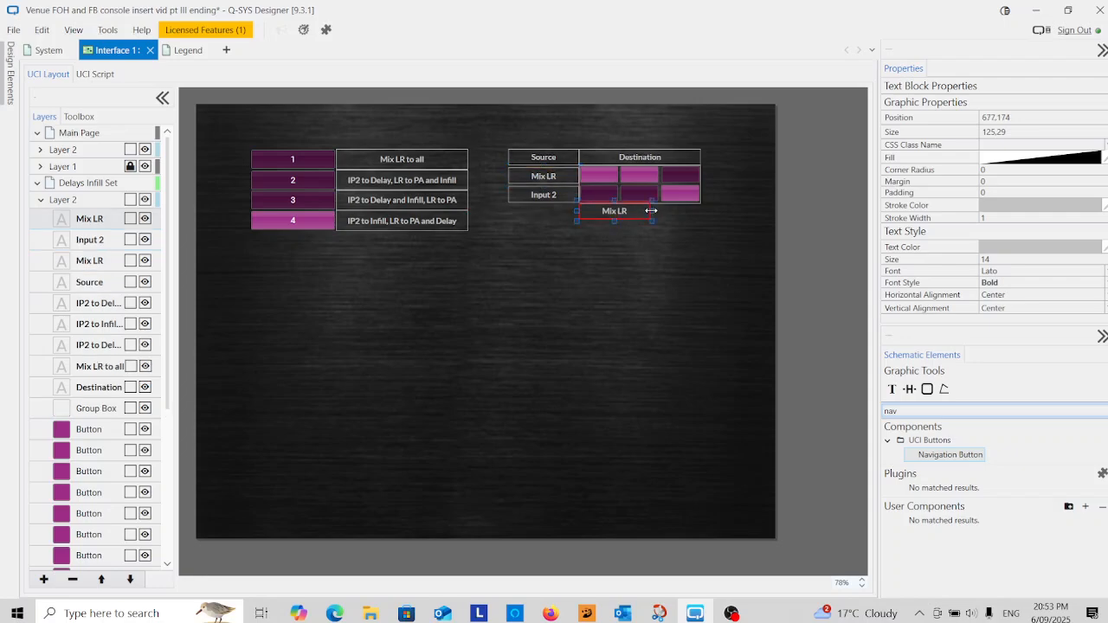
click(612, 243)
click(599, 211)
double_click(599, 211)
text(Mains)
click(650, 223)
- Place a copy of the Mains label under the second router column and change the first column label's text to "PA"
click(603, 211)
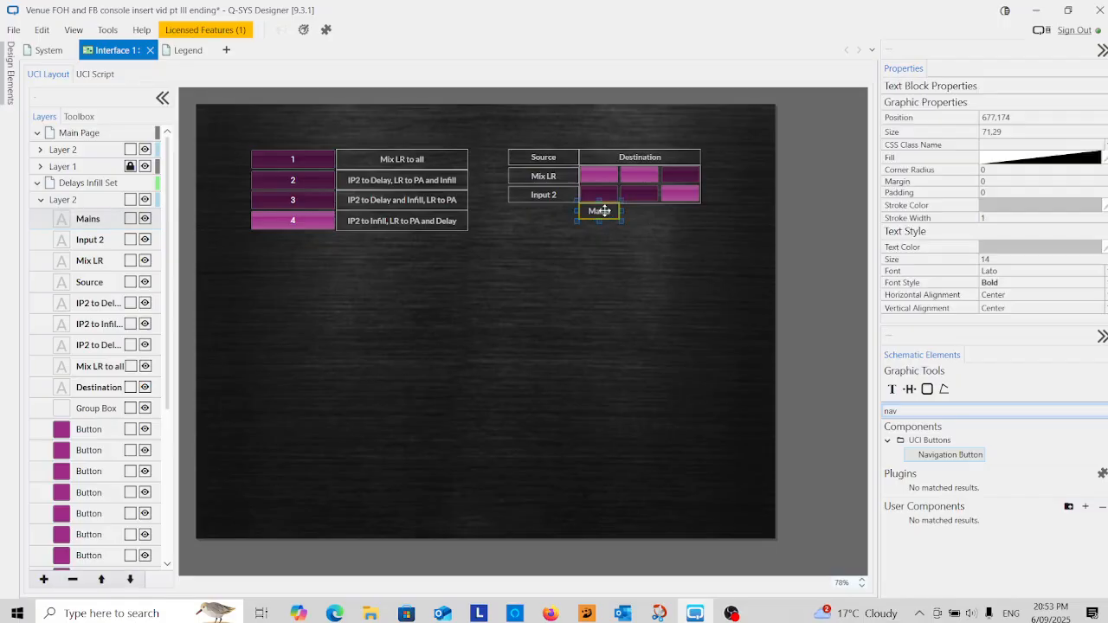
drag(604, 210, 641, 216)
click(598, 211)
double_click(598, 211)
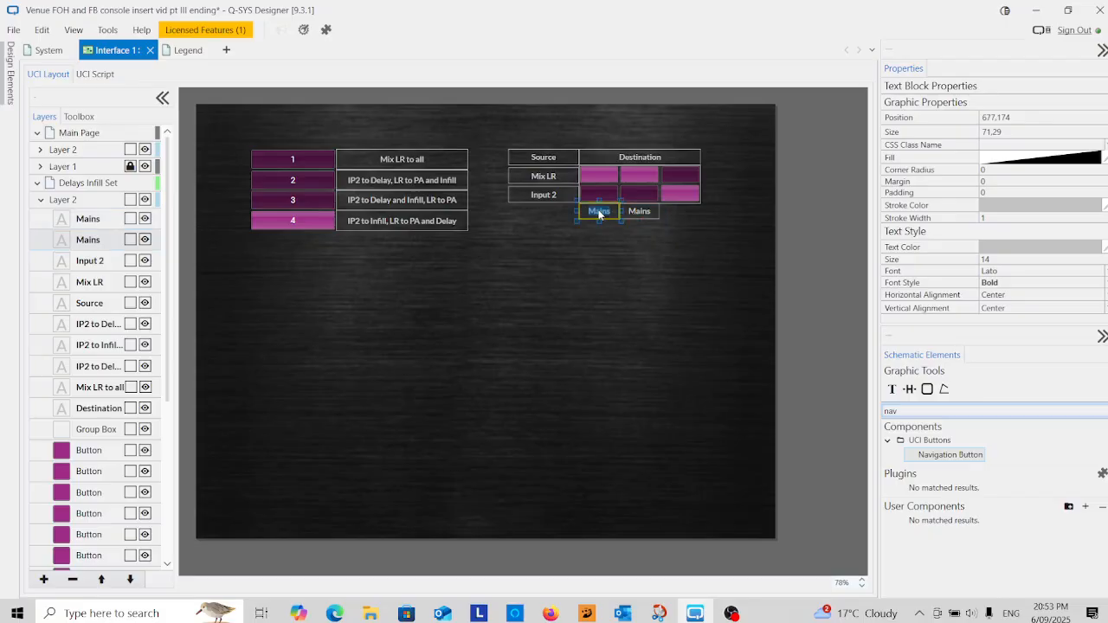
text(PA)
- Change the text of the label under the second router column to "Delays"
click(640, 213)
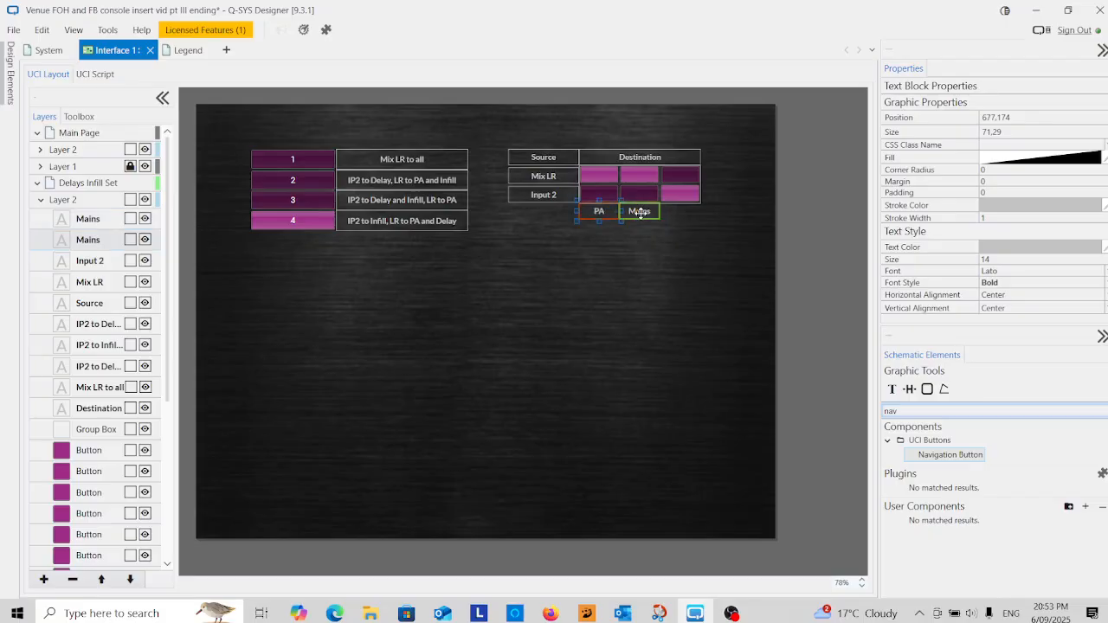
text(De)
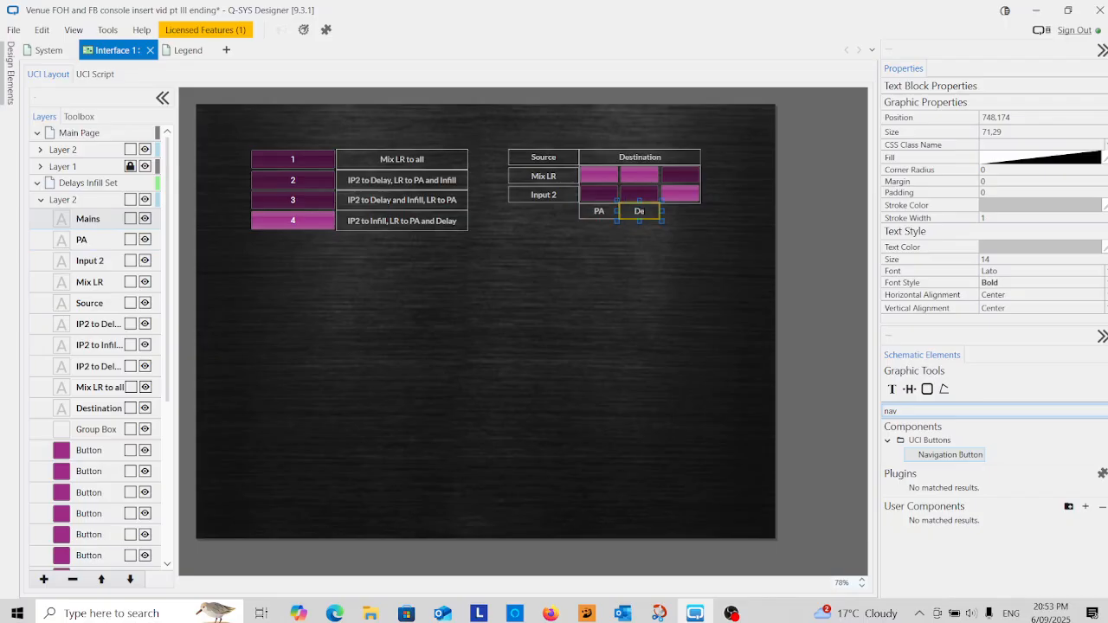
text(lays)
click(683, 228)
- Place a copy of the Delays label under the third router column and change its text to "Infill"
click(640, 211)
drag(683, 214, 683, 212)
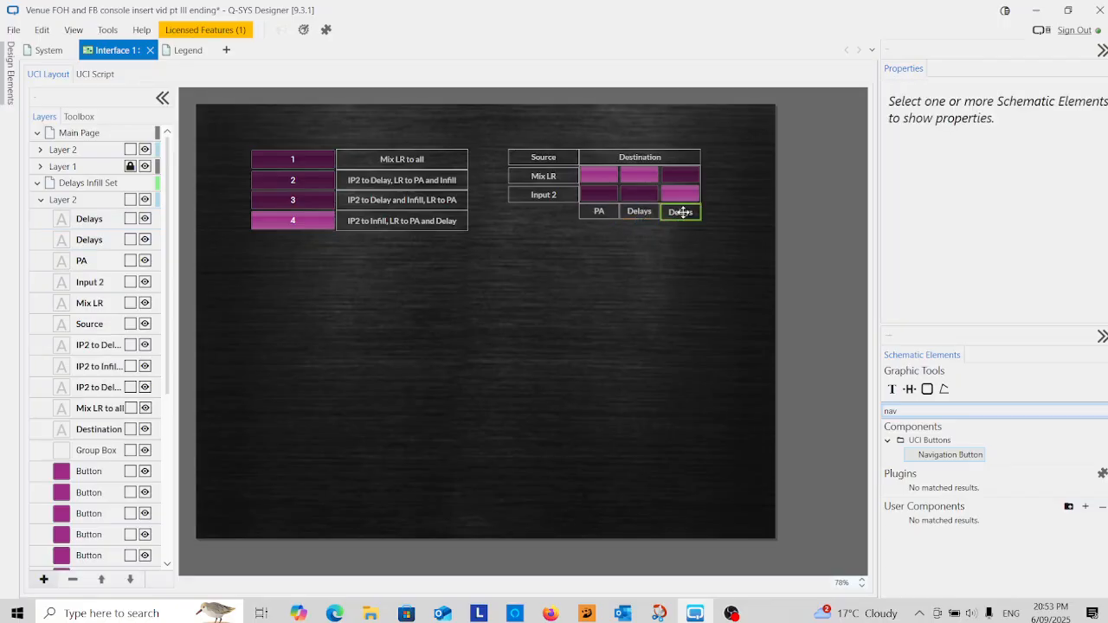
click(683, 213)
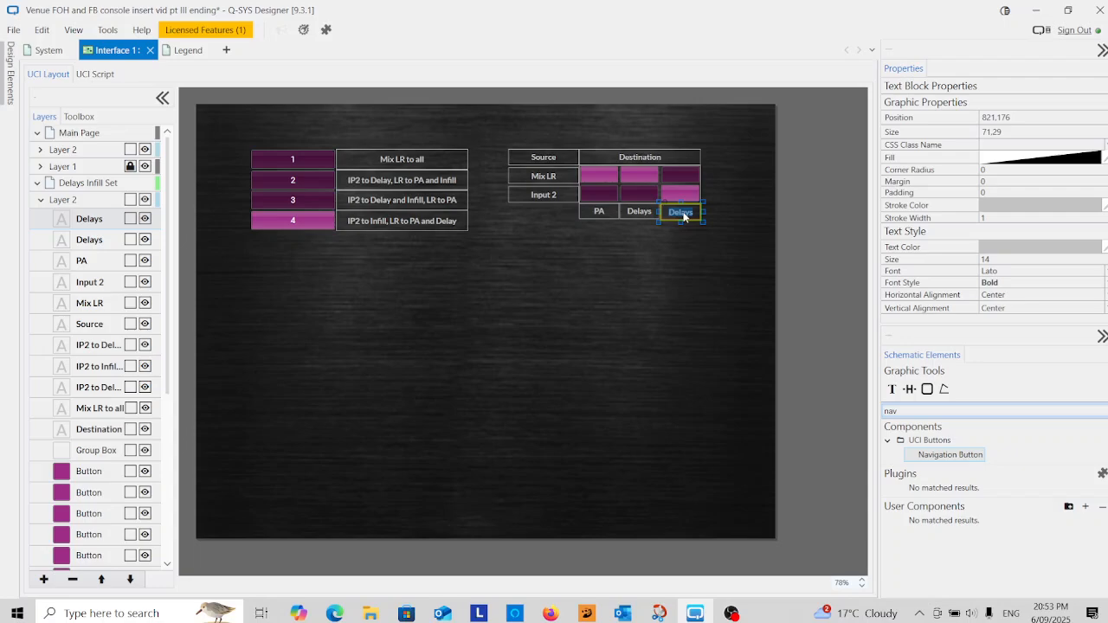
text(Infill)
click(680, 251)
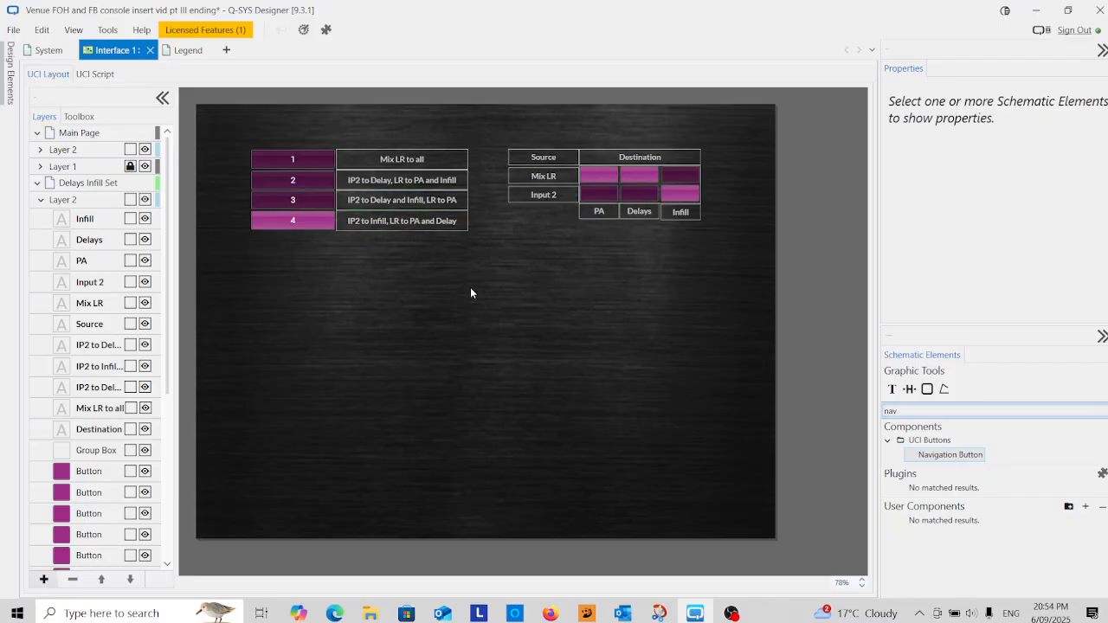
- Emulate the design to test snapshot buttons 1 to 4 against the router grid, and disconnect when done
click(14, 31)
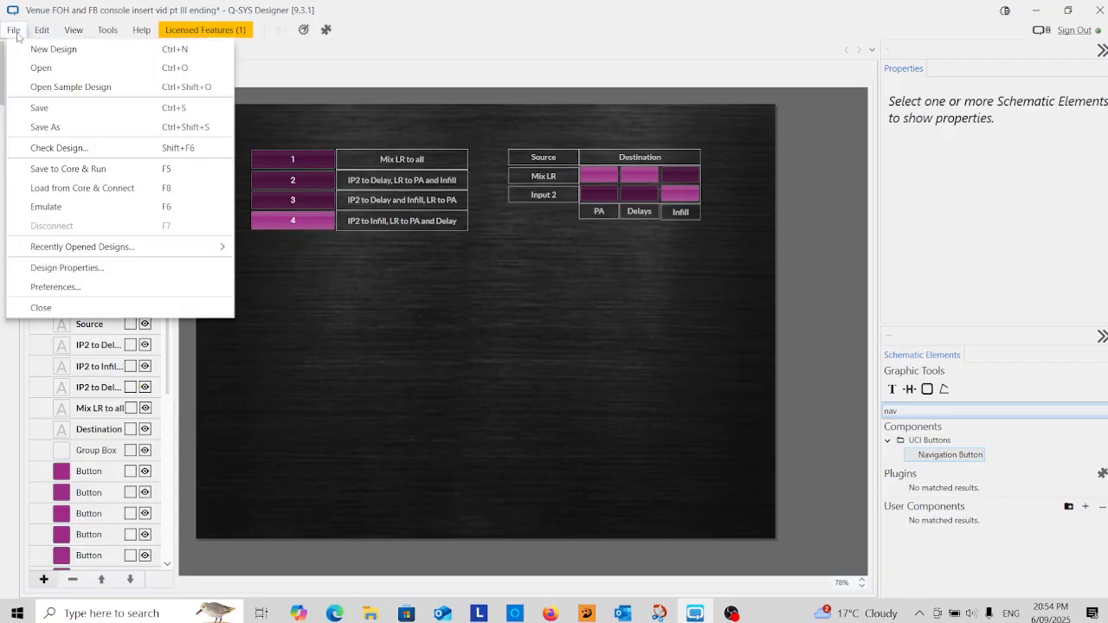
click(46, 207)
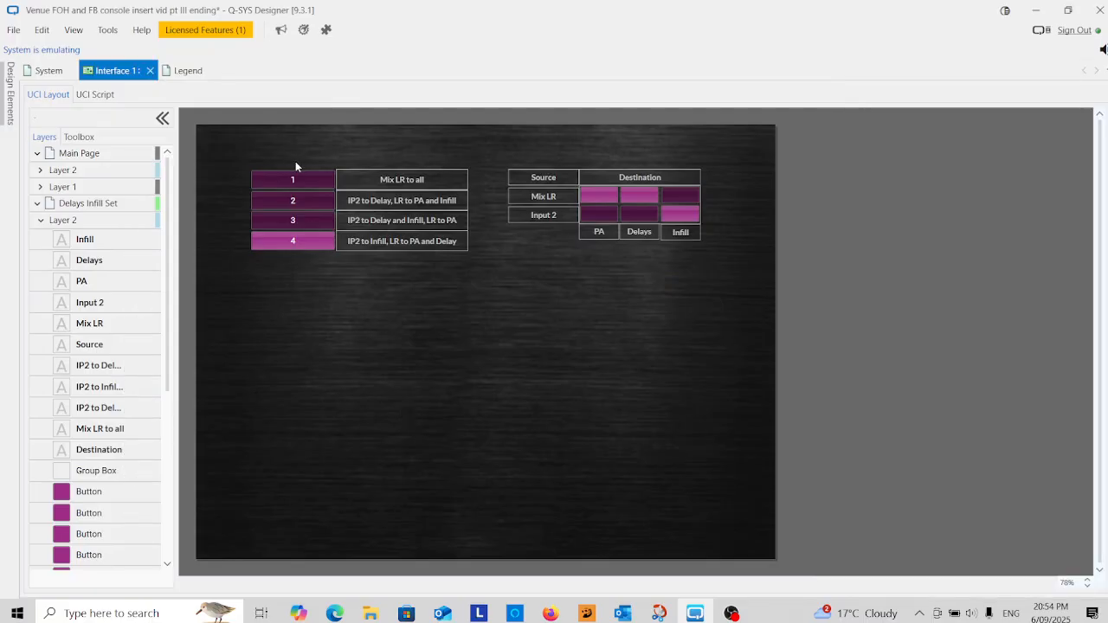
click(292, 185)
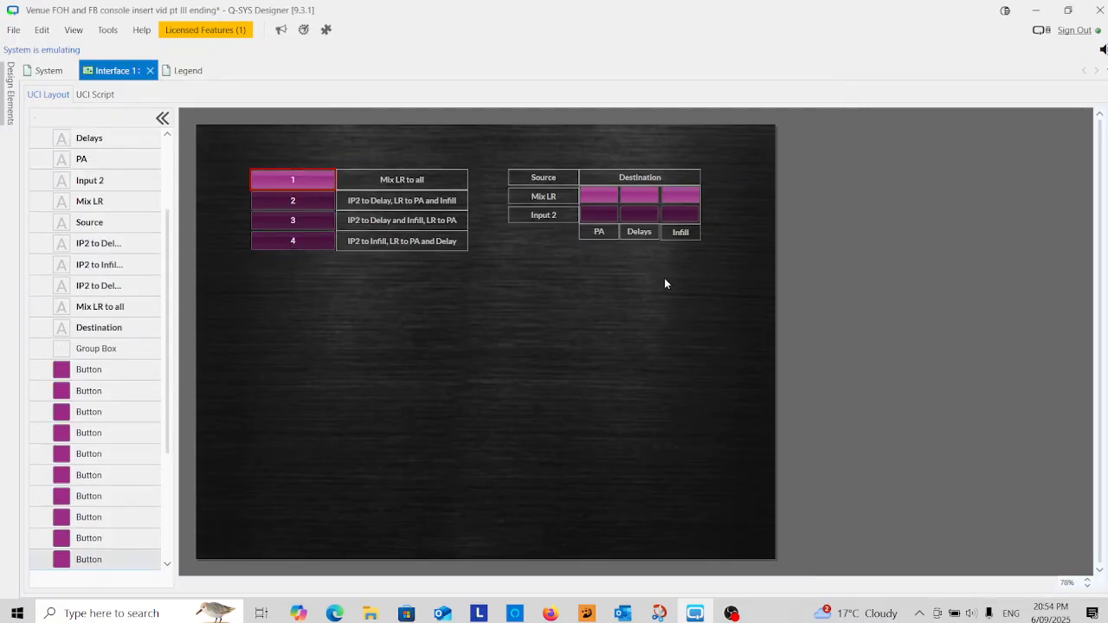
click(298, 206)
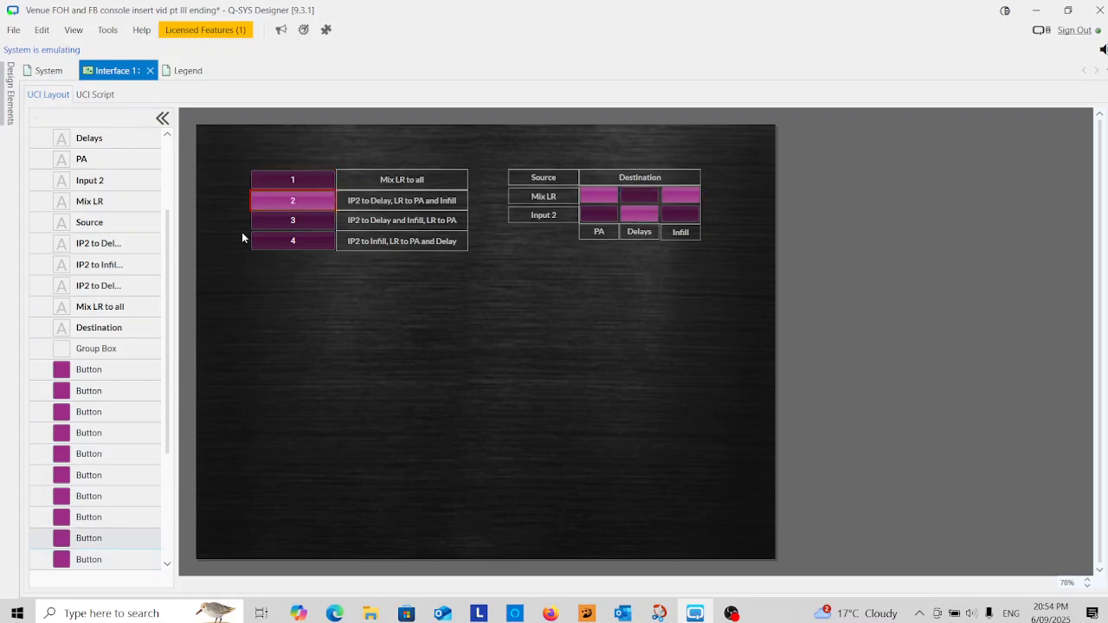
click(329, 221)
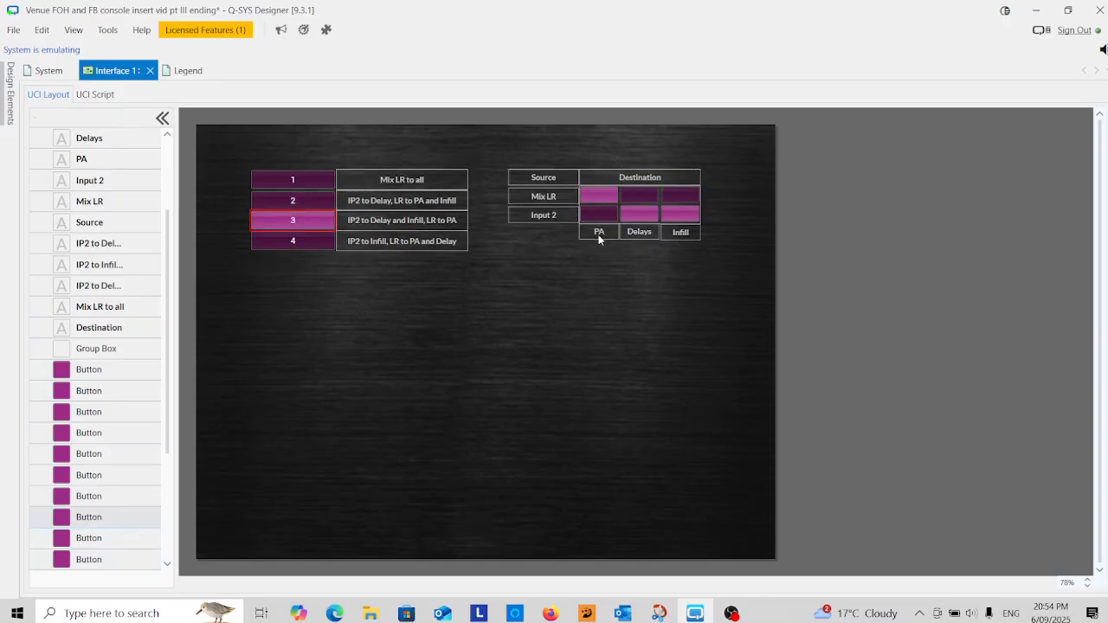
click(299, 246)
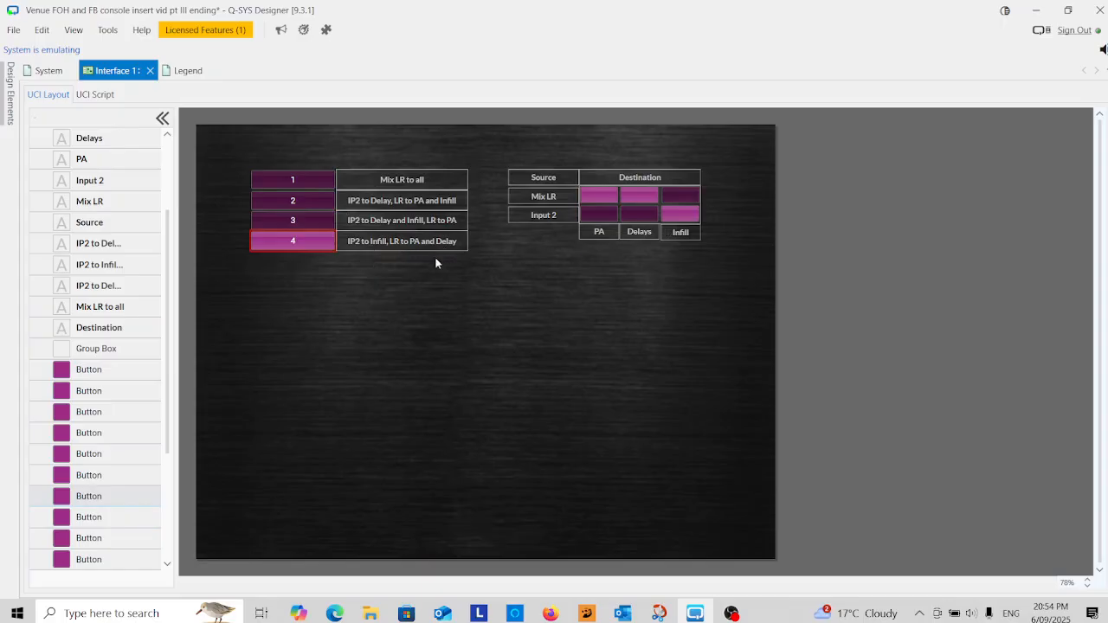
click(499, 325)
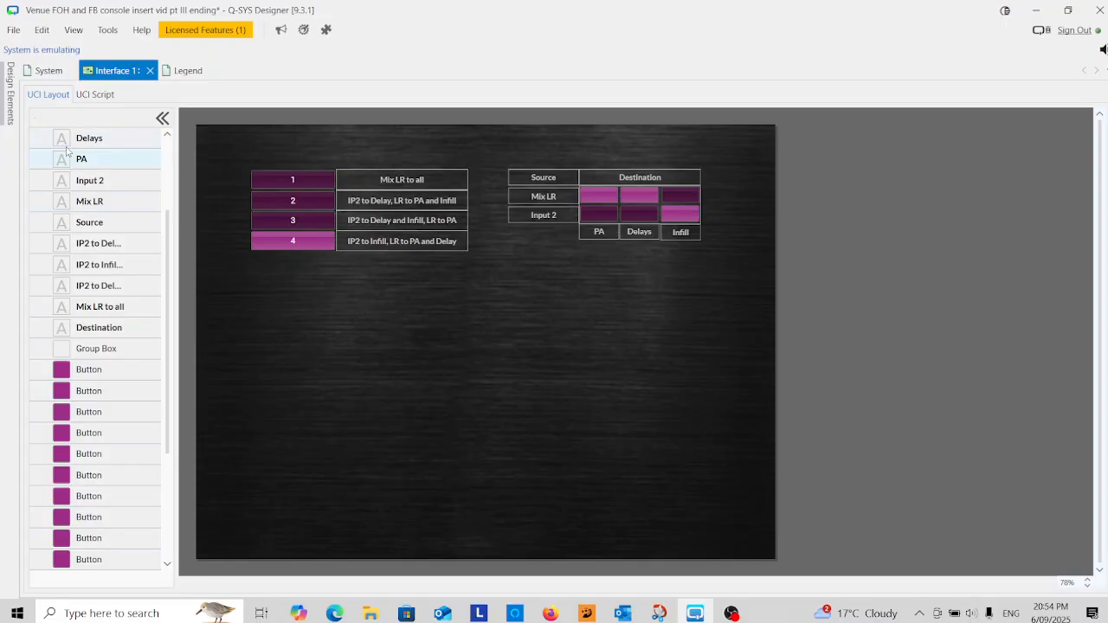
click(14, 30)
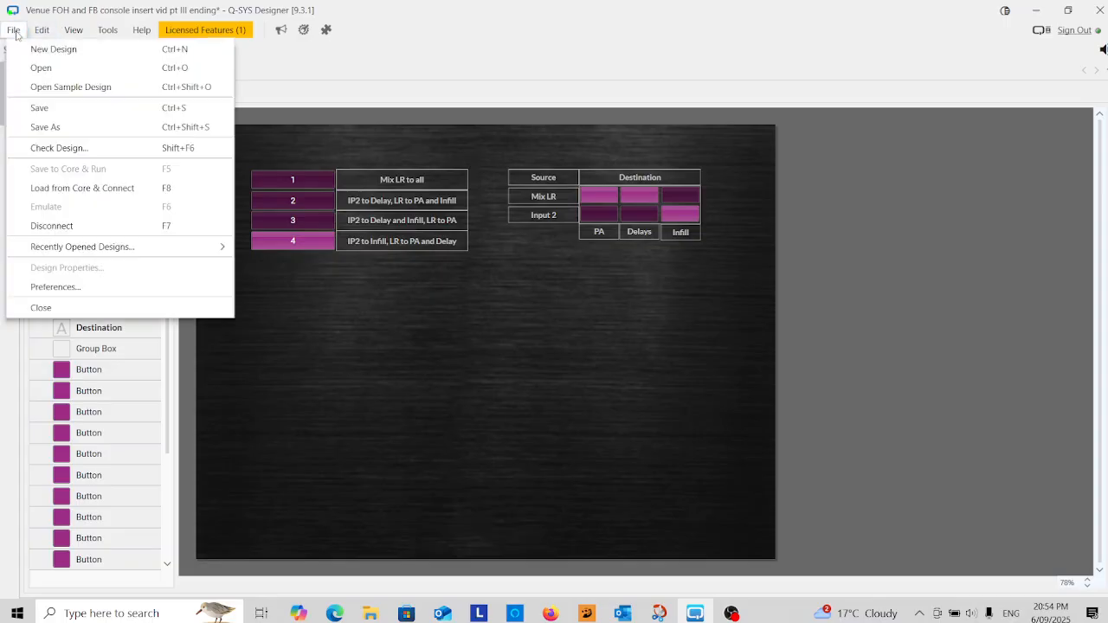
click(72, 225)
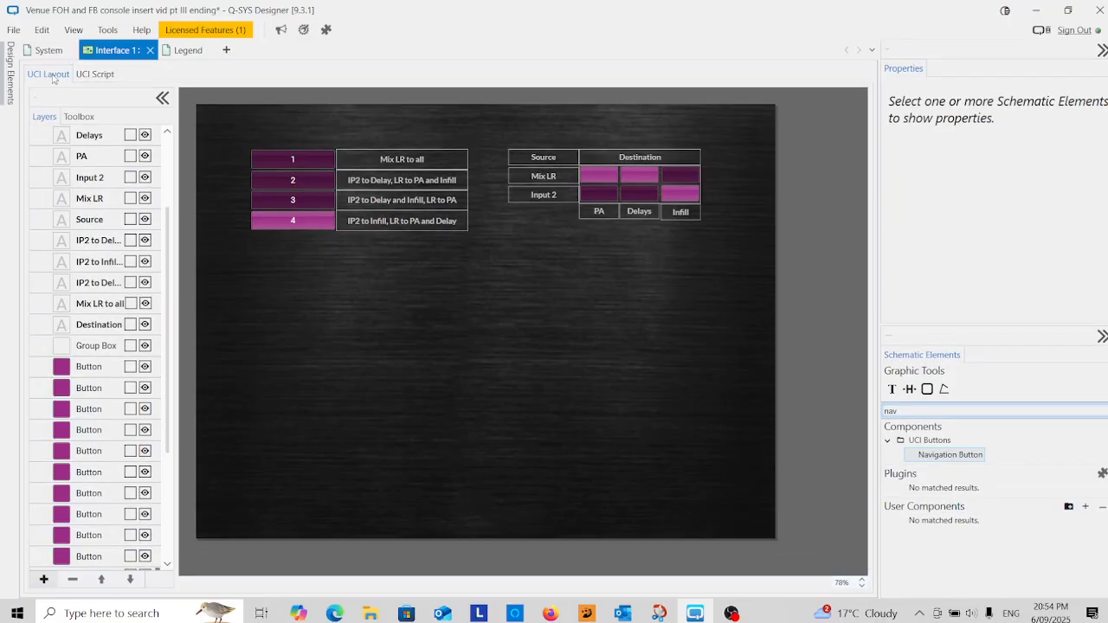
- Copy the gain text field of the green Custom Controls block feeding Del Gn in the System schematic
click(49, 52)
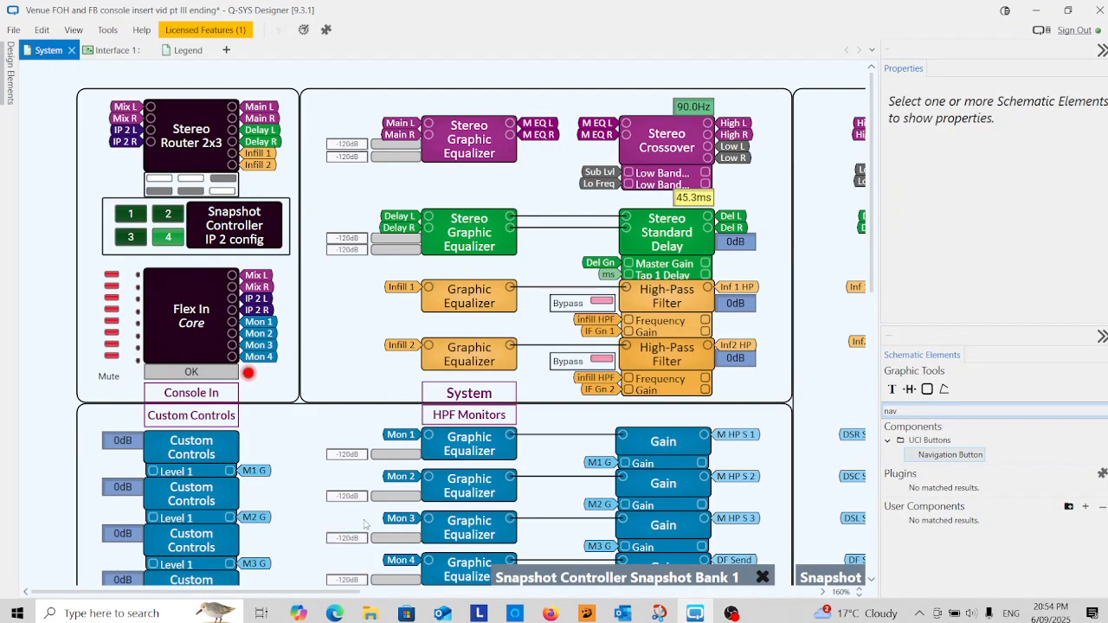
scroll(336, 475, down, 2)
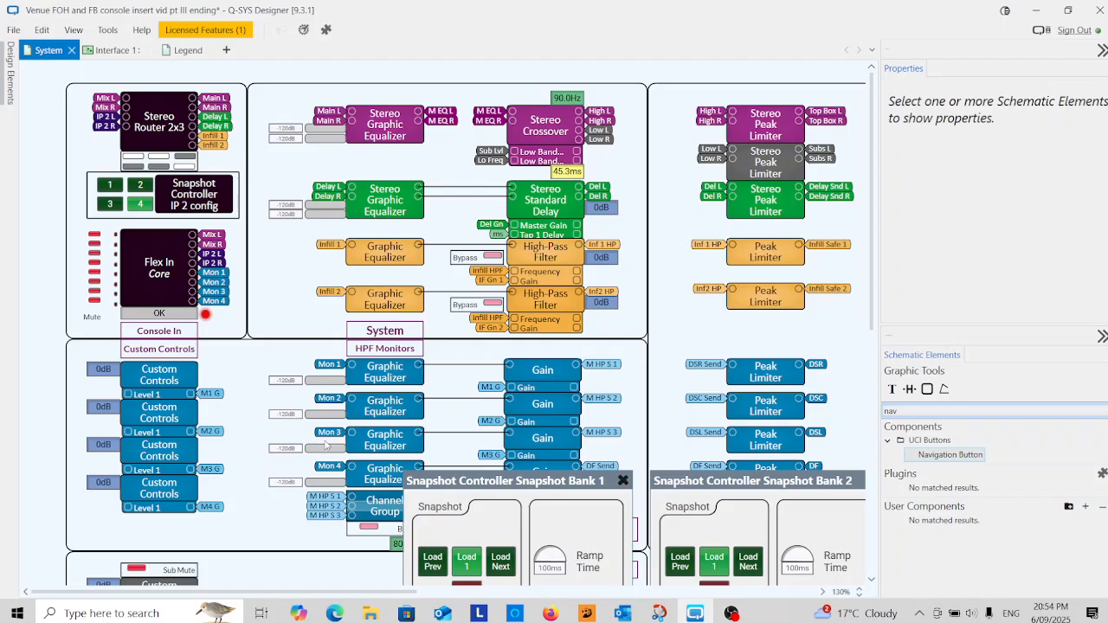
scroll(326, 444, down, 1)
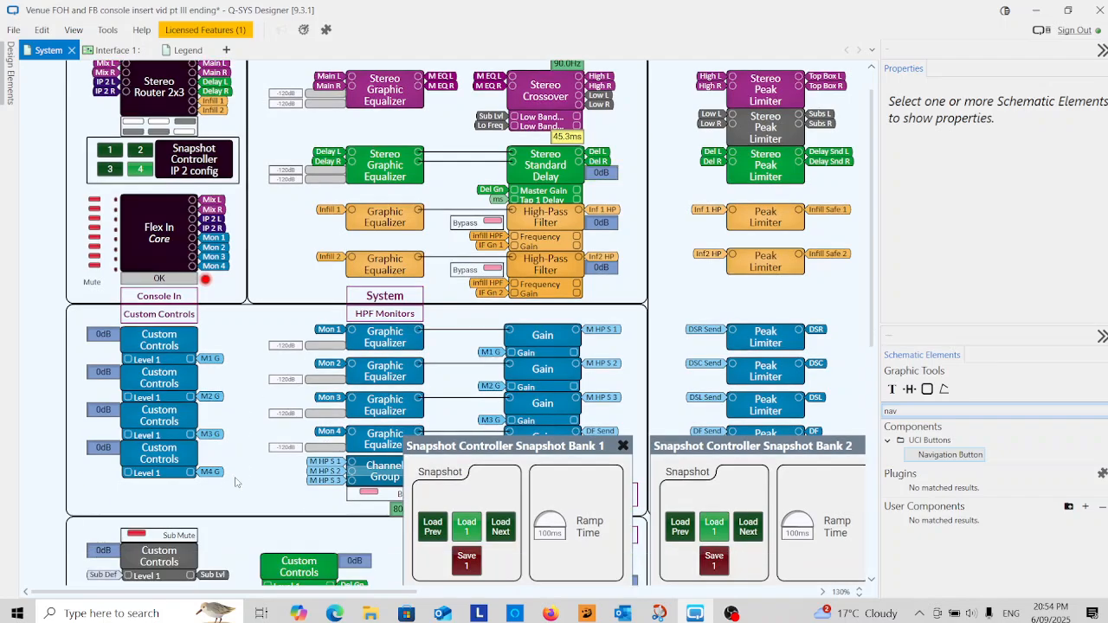
scroll(260, 474, down, 4)
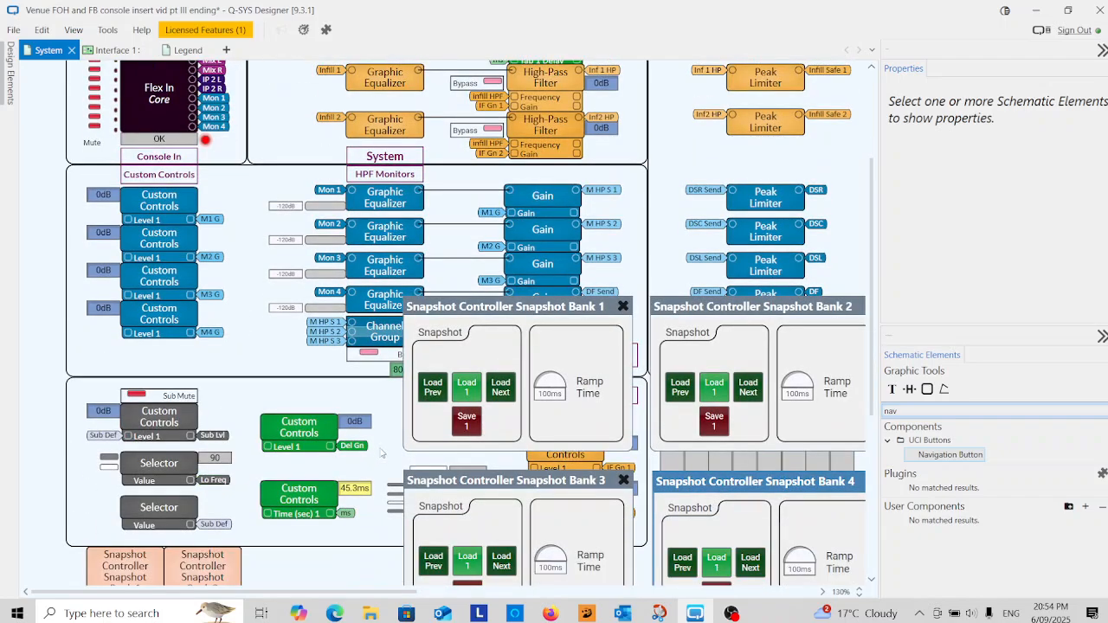
click(356, 420)
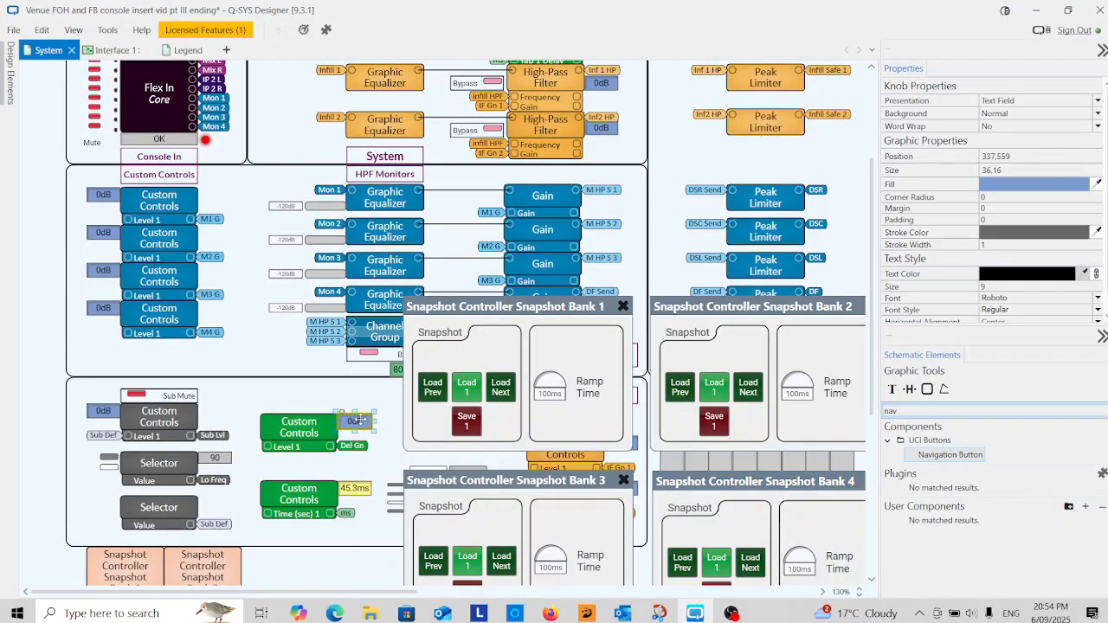
right_click(362, 424)
click(257, 442)
- Close the control windows of Snapshot Controller Snapshot Banks 1 to 4 in the System schematic
click(623, 307)
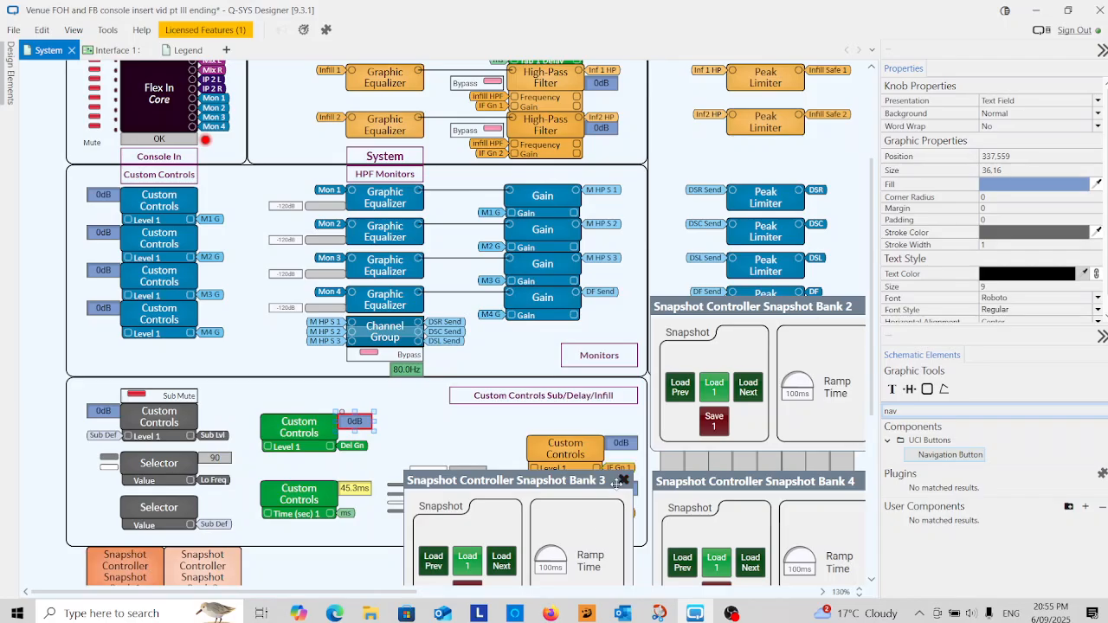
click(623, 481)
scroll(645, 480, down, 2)
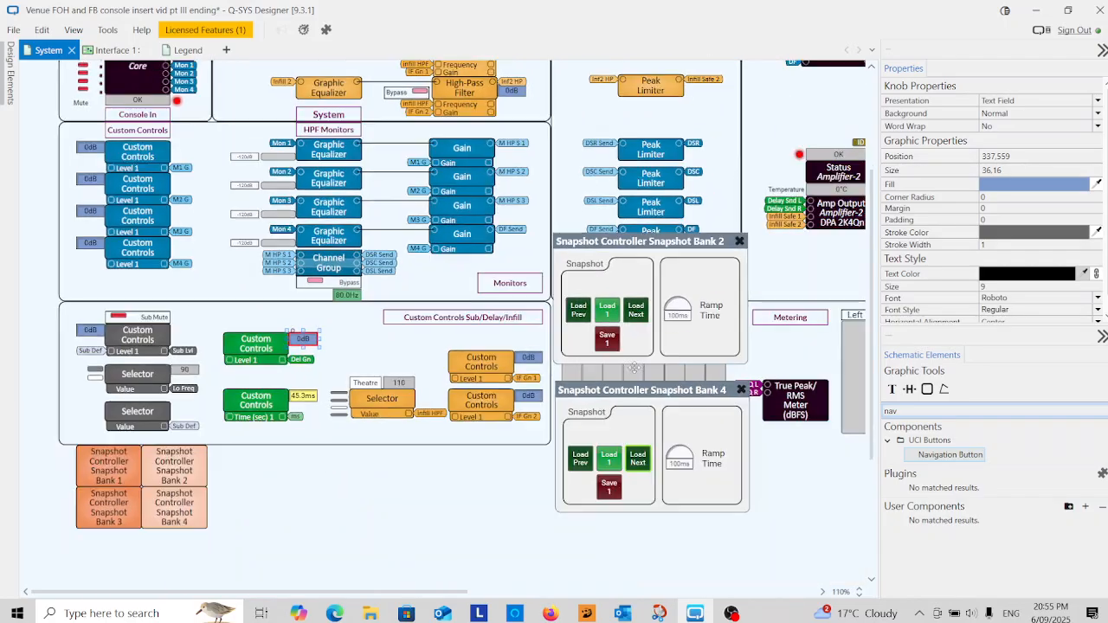
click(739, 240)
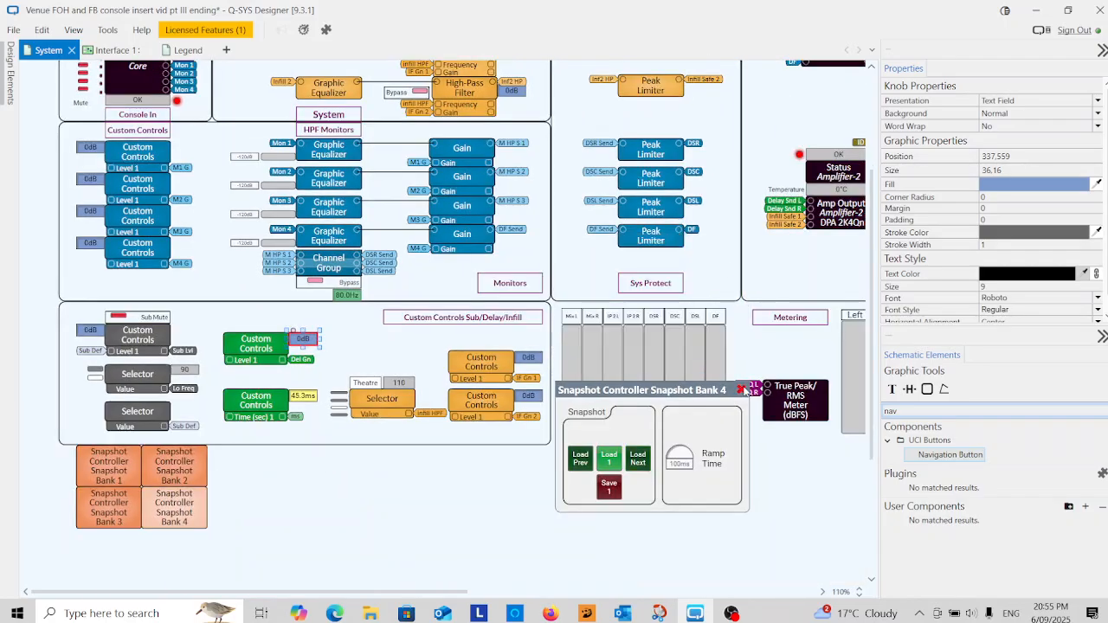
click(741, 390)
scroll(532, 411, up, 4)
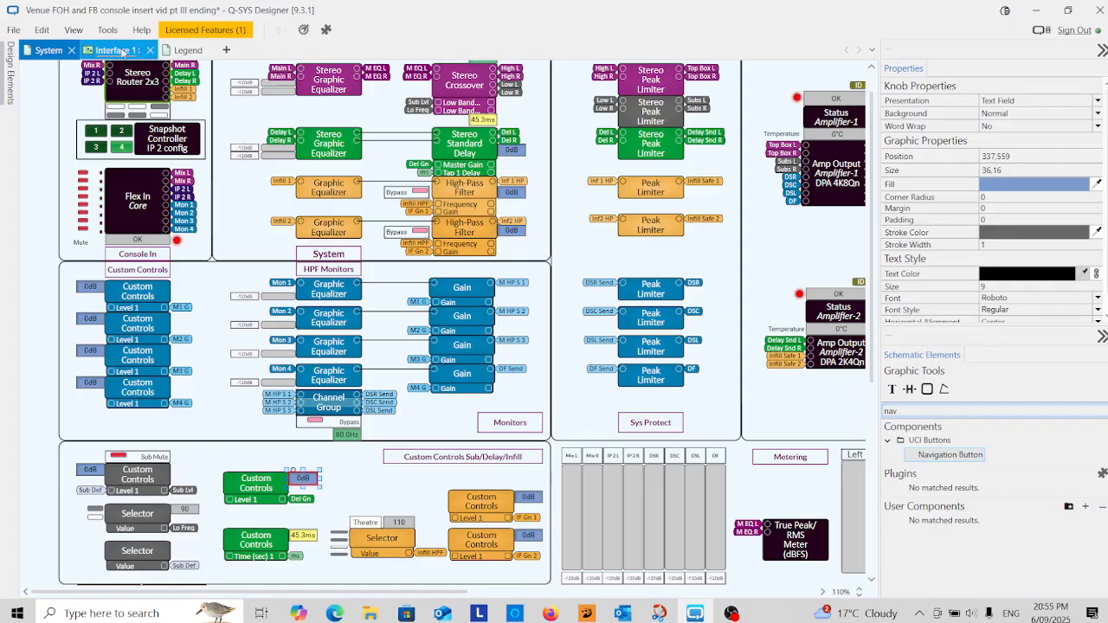
- Paste the copied delay gain field onto the Delays Infill Set page of the interface, below the snapshot labels
click(117, 50)
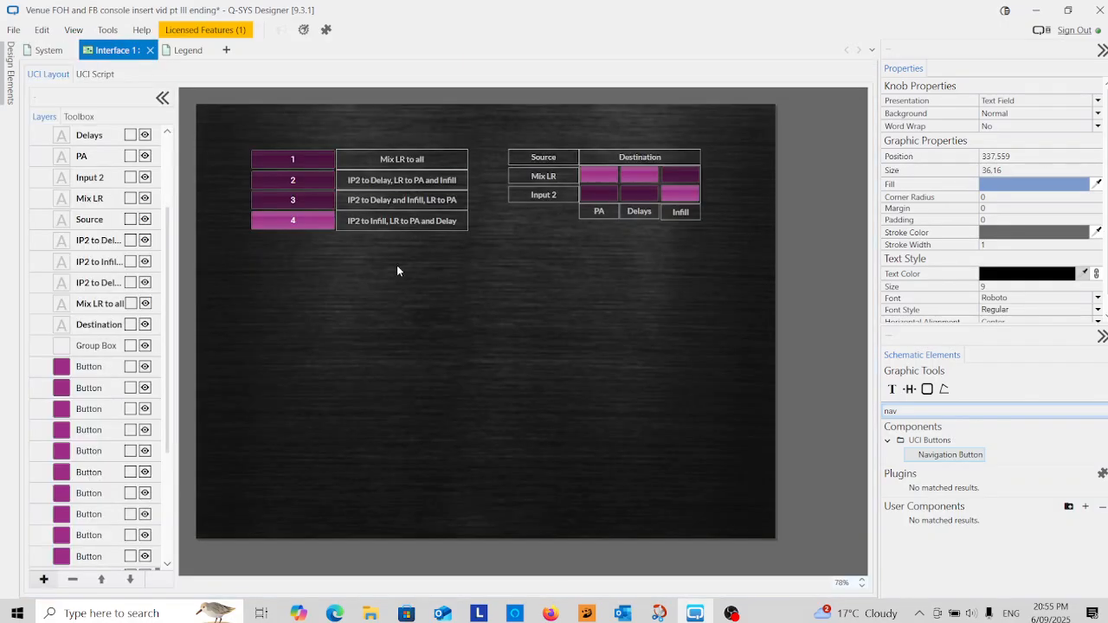
right_click(340, 306)
click(243, 330)
right_click(334, 304)
click(251, 327)
click(341, 304)
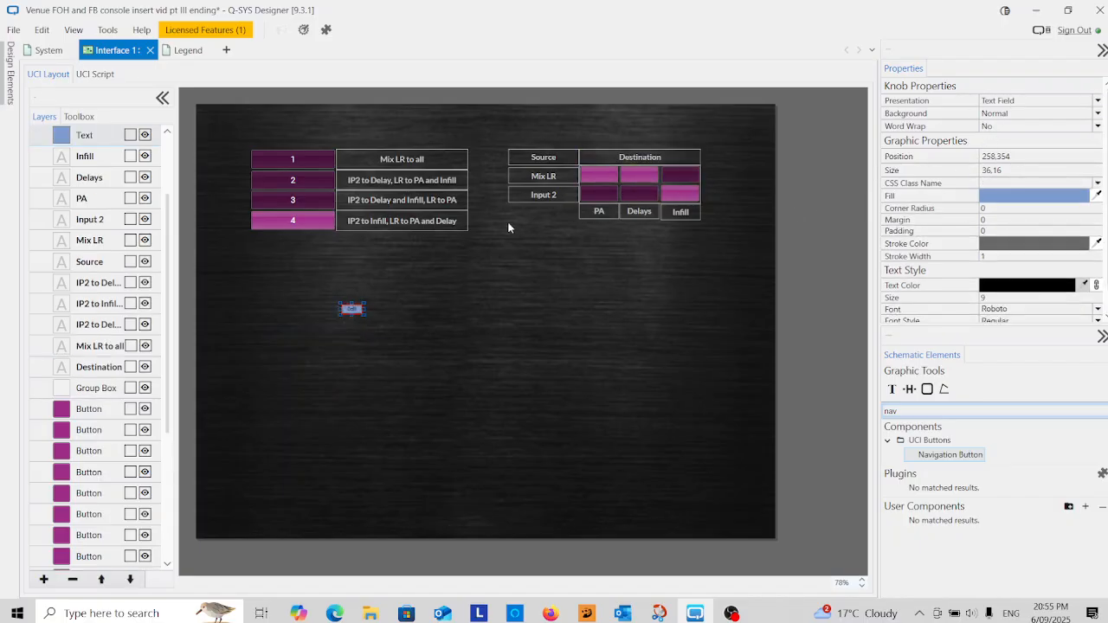
- Copy the IF Gn 1 gain field from the System schematic and paste it beside the delay gain field on the interface page
click(49, 50)
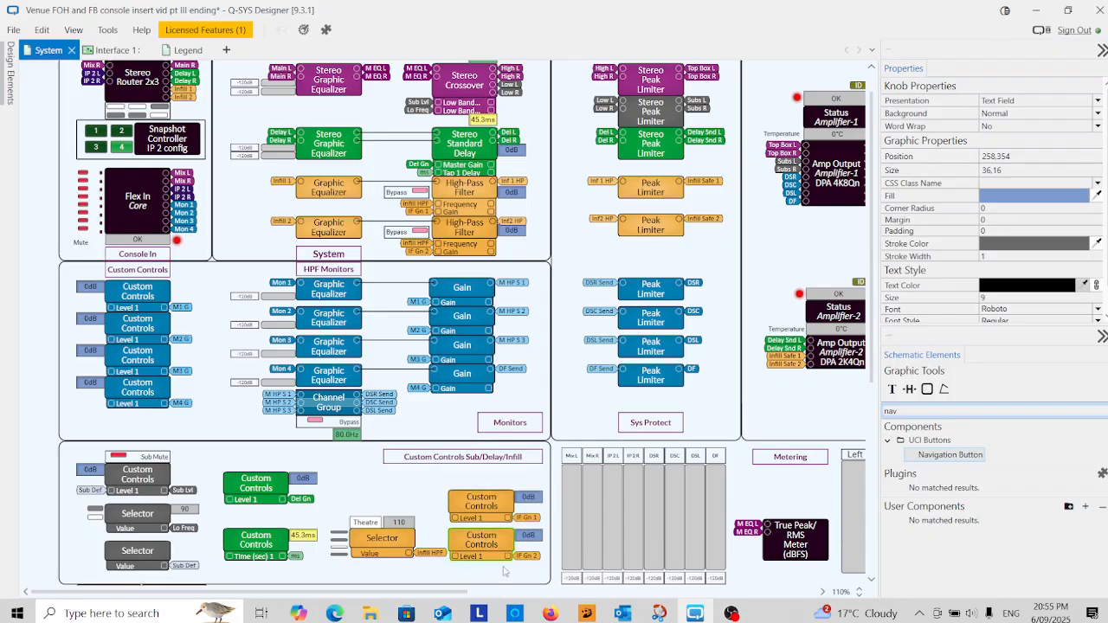
click(529, 497)
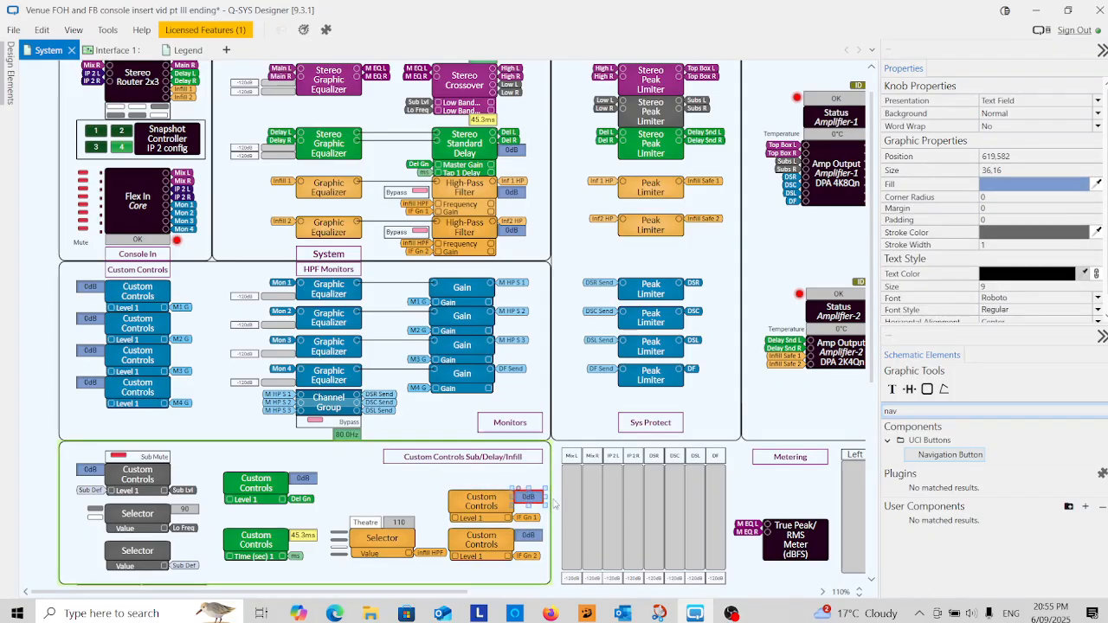
right_click(530, 498)
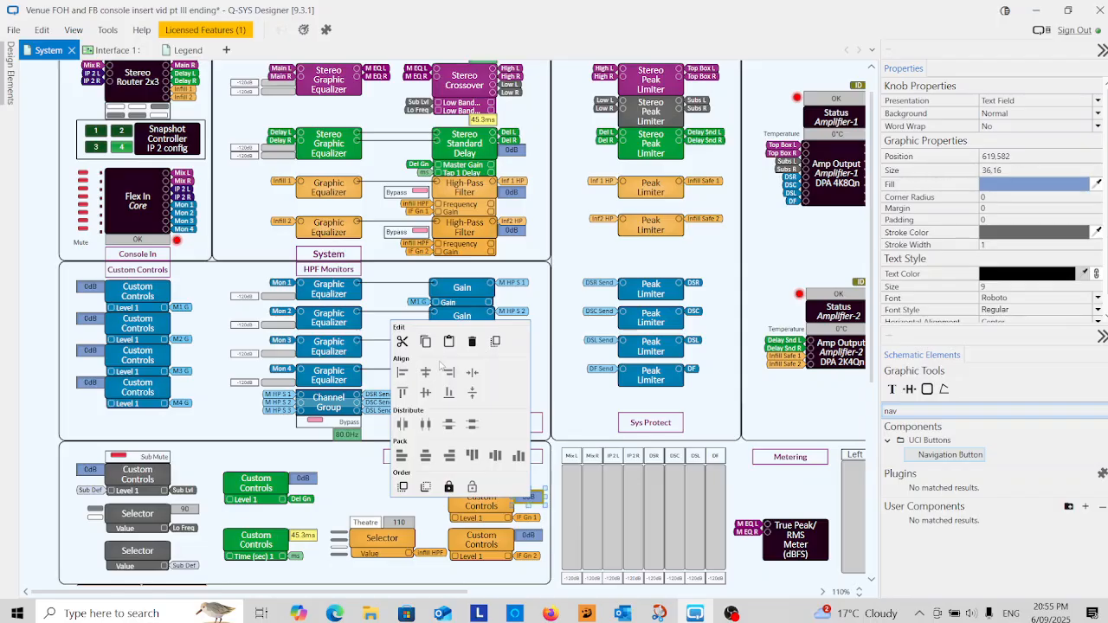
click(425, 341)
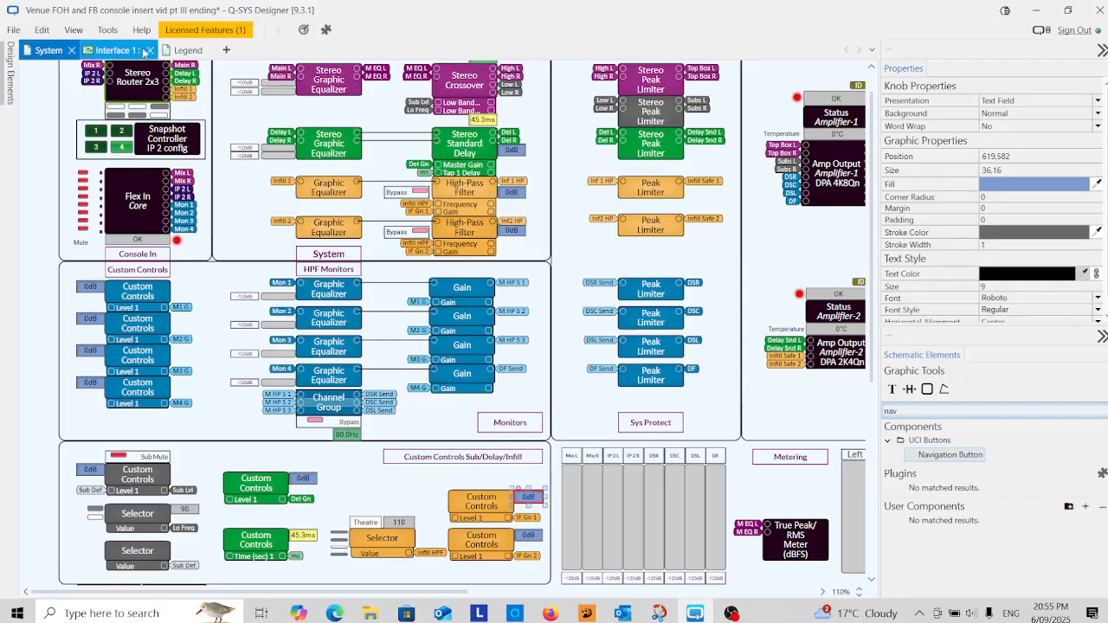
click(117, 50)
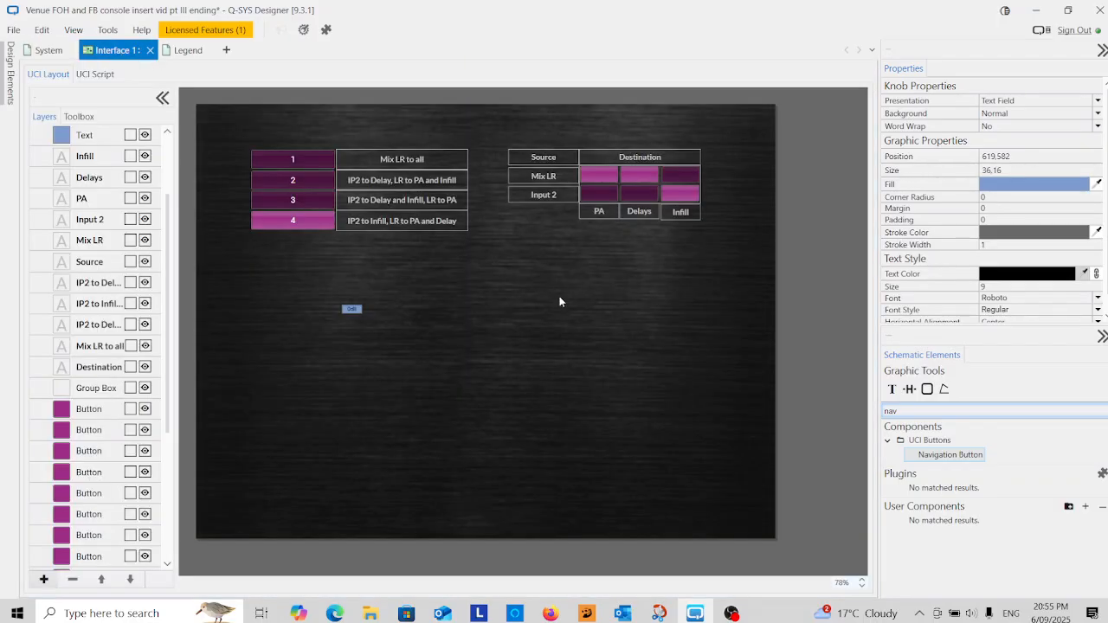
right_click(482, 309)
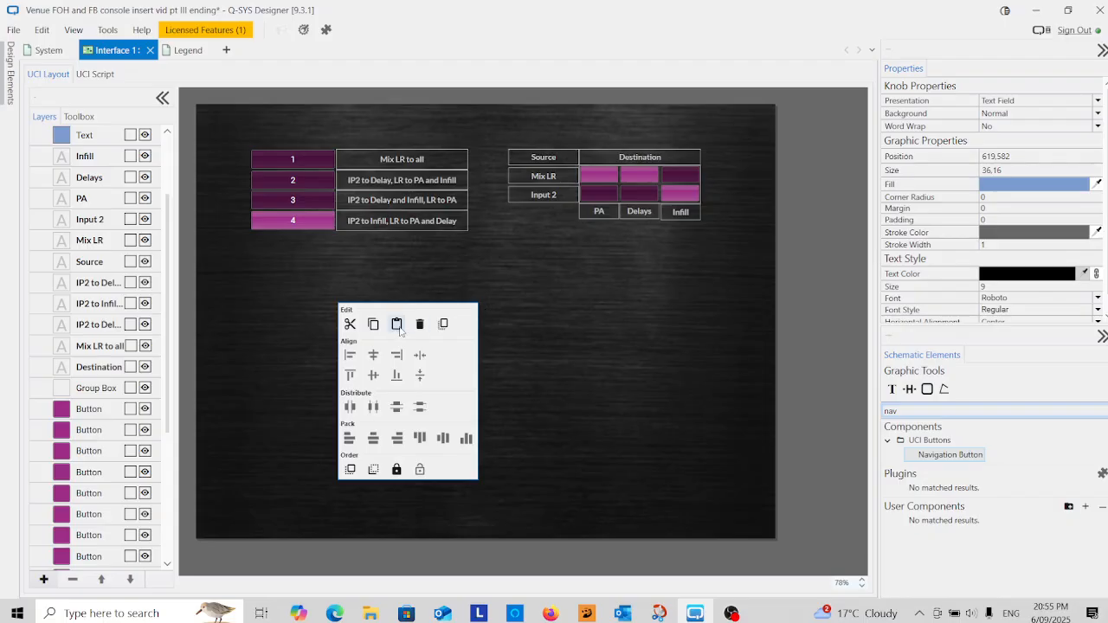
click(397, 327)
- Change the presentation of both pasted gain fields to Fader and enlarge them to about 47 by 222
drag(500, 310, 323, 342)
click(1006, 101)
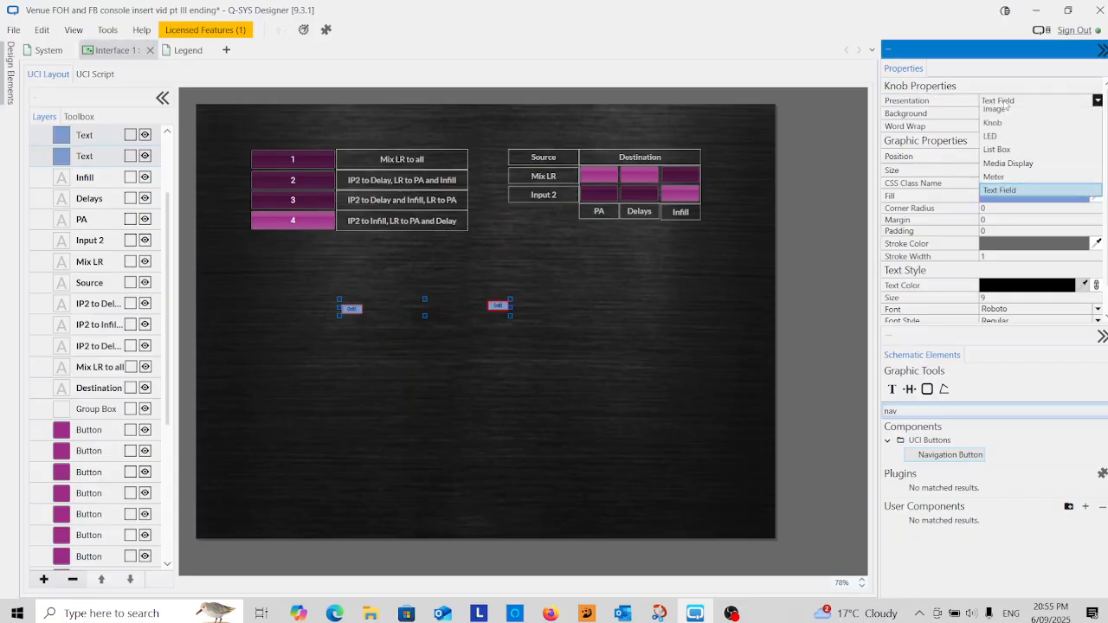
click(1007, 145)
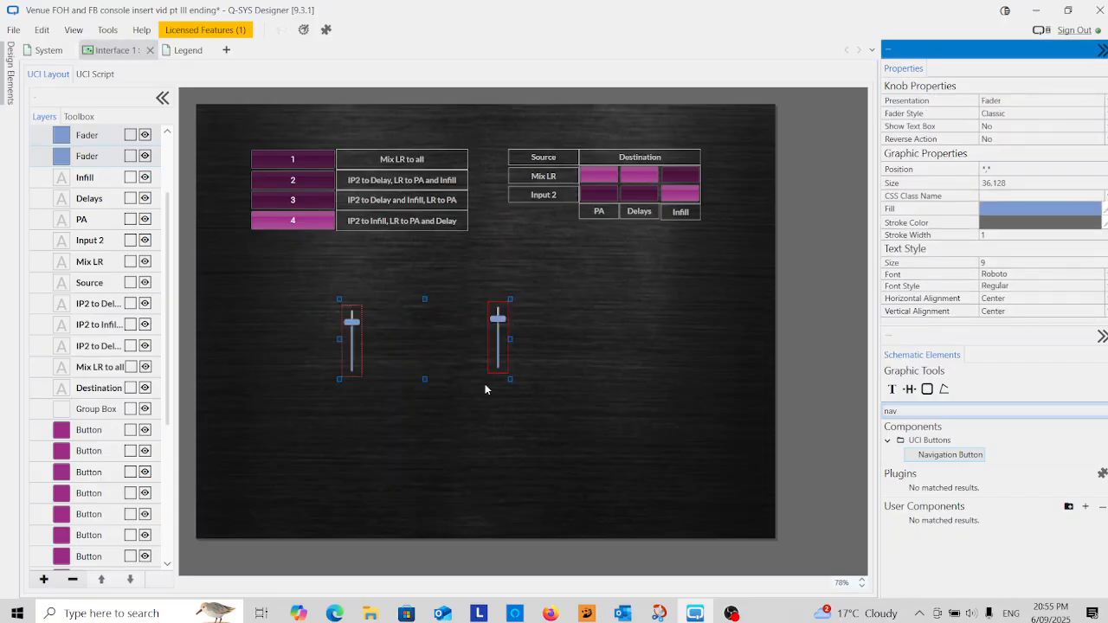
drag(339, 379, 288, 434)
click(556, 389)
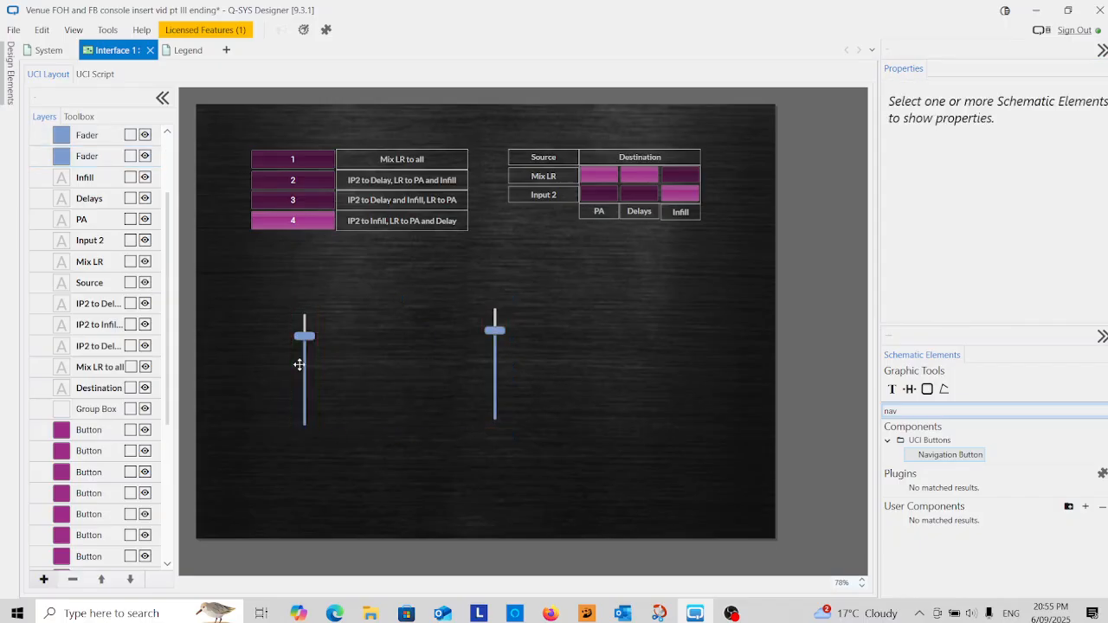
- Widen the delay gain fader to about 89 and the infill gain fader to a similar width
click(306, 361)
drag(321, 369, 345, 369)
click(495, 344)
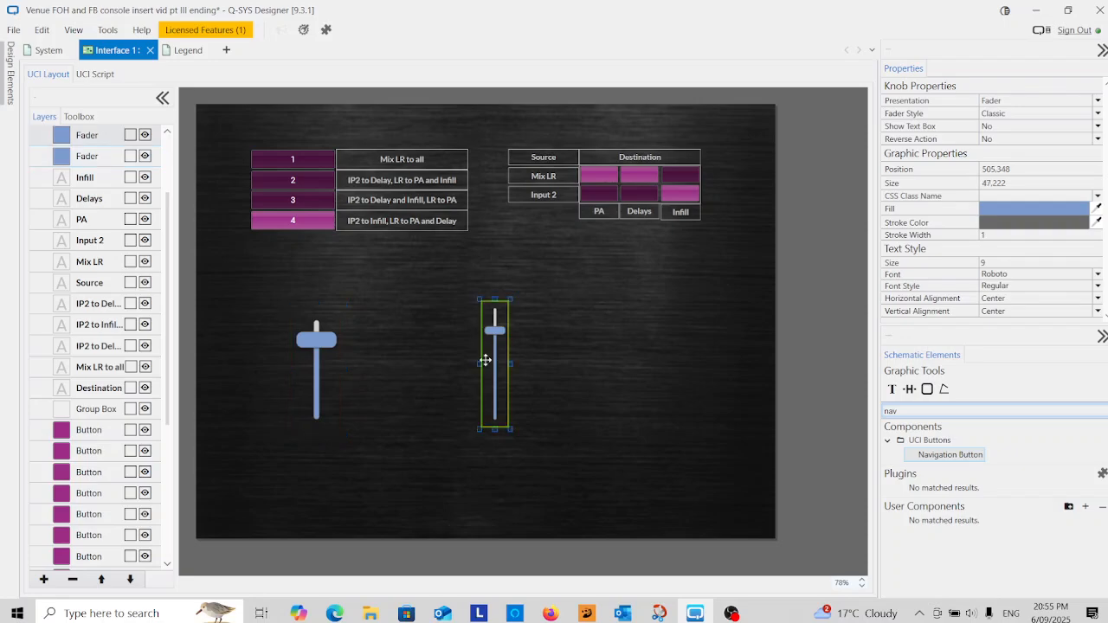
drag(479, 363, 453, 365)
click(545, 376)
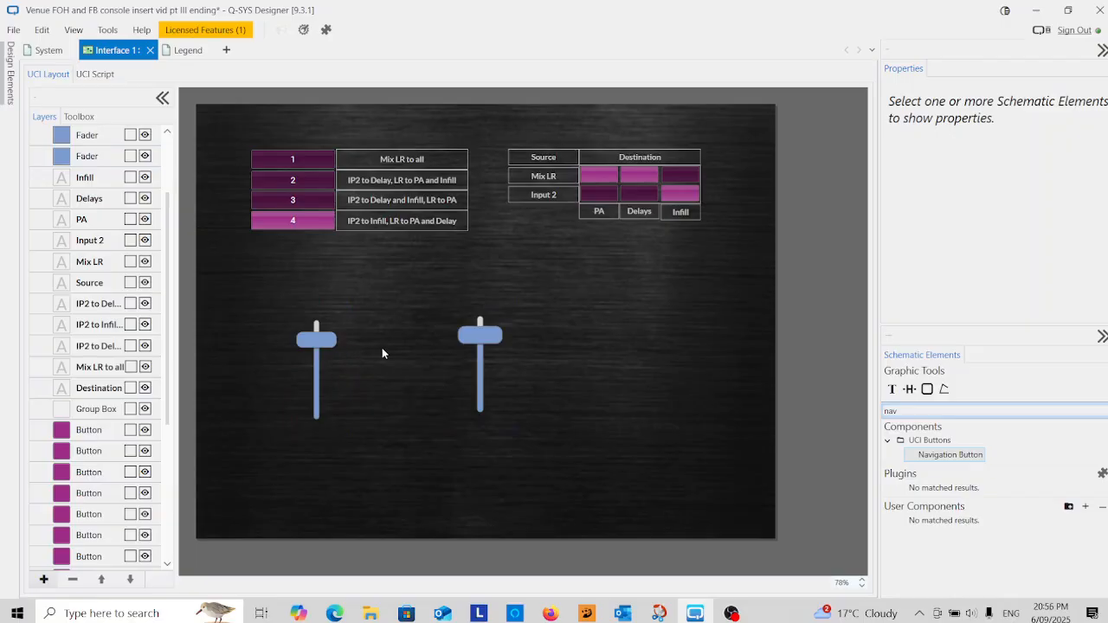
- Copy the delay fader's size of 89,222 and apply it to the infill fader
click(318, 345)
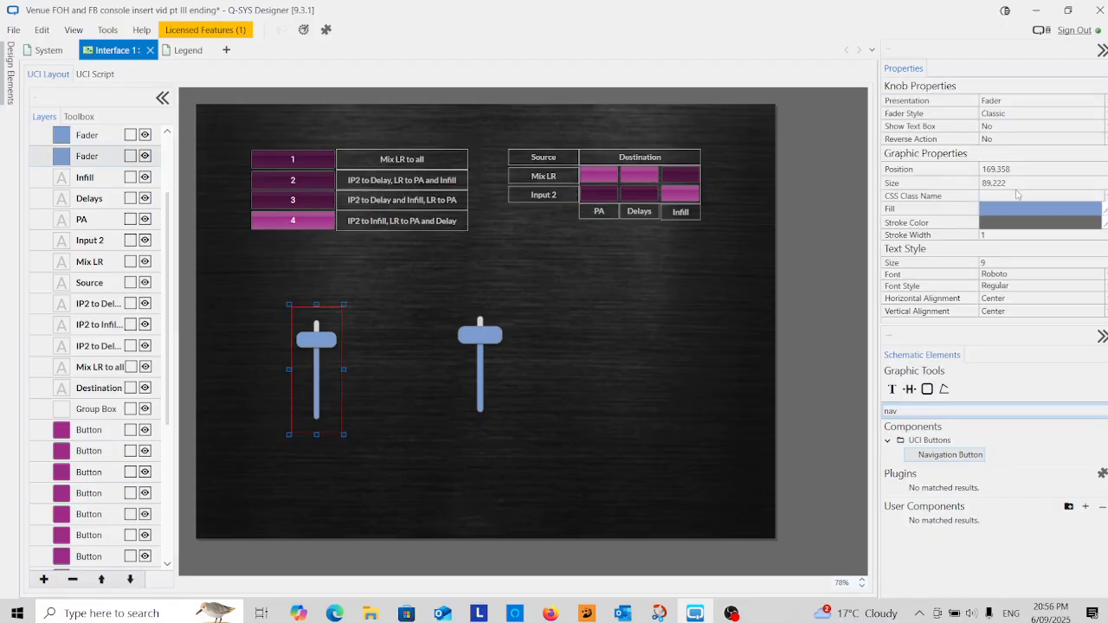
drag(1009, 183, 980, 186)
right_click(996, 186)
click(930, 218)
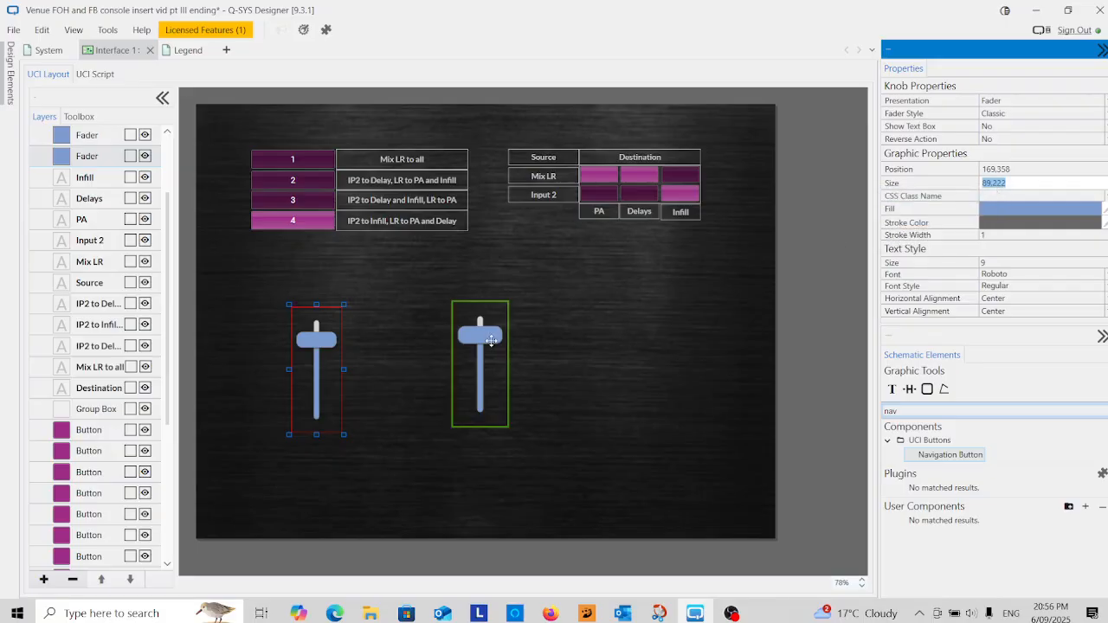
click(490, 340)
drag(1007, 183, 971, 191)
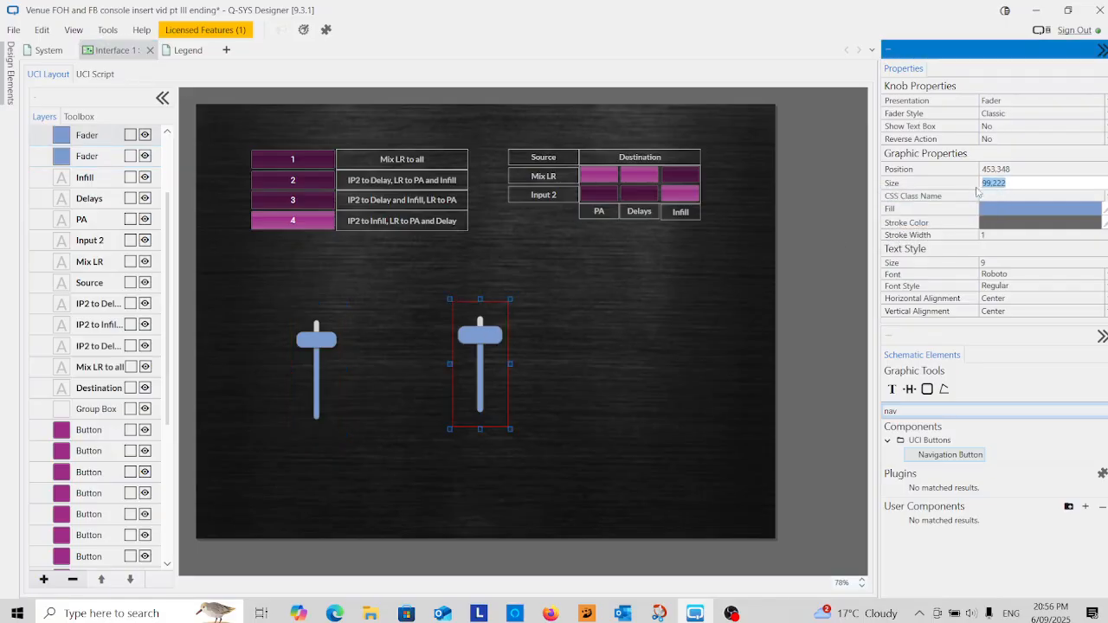
right_click(988, 188)
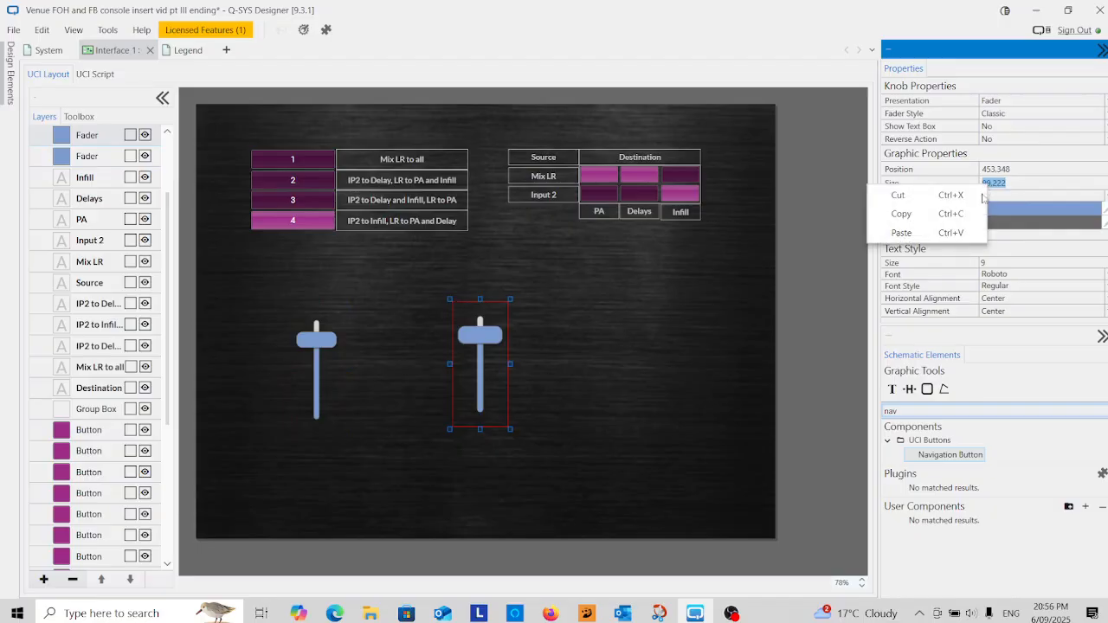
click(933, 232)
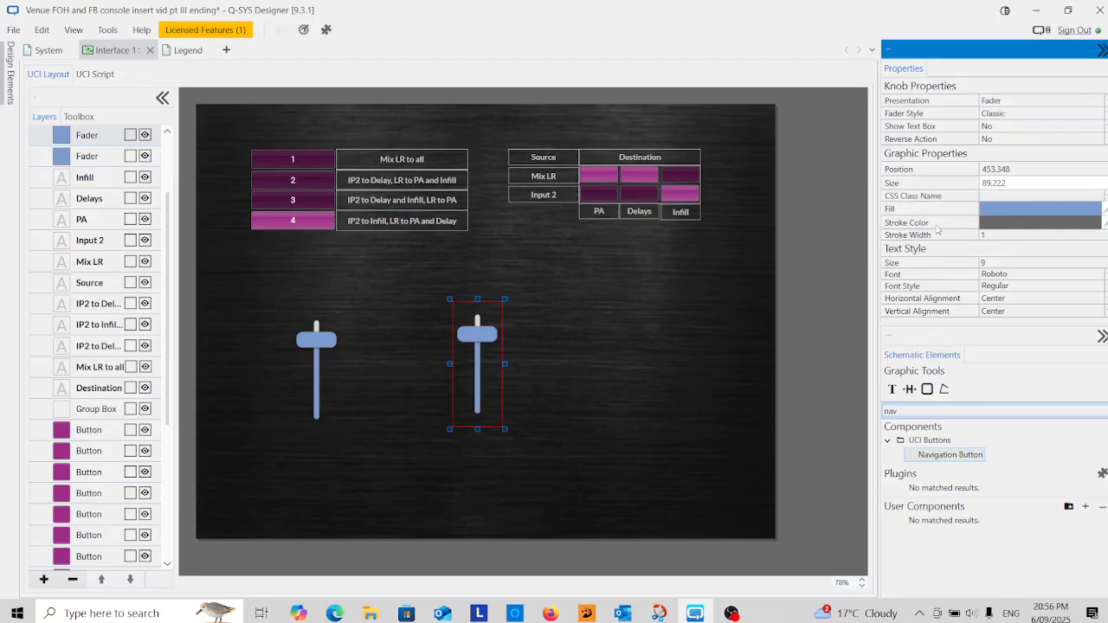
click(668, 381)
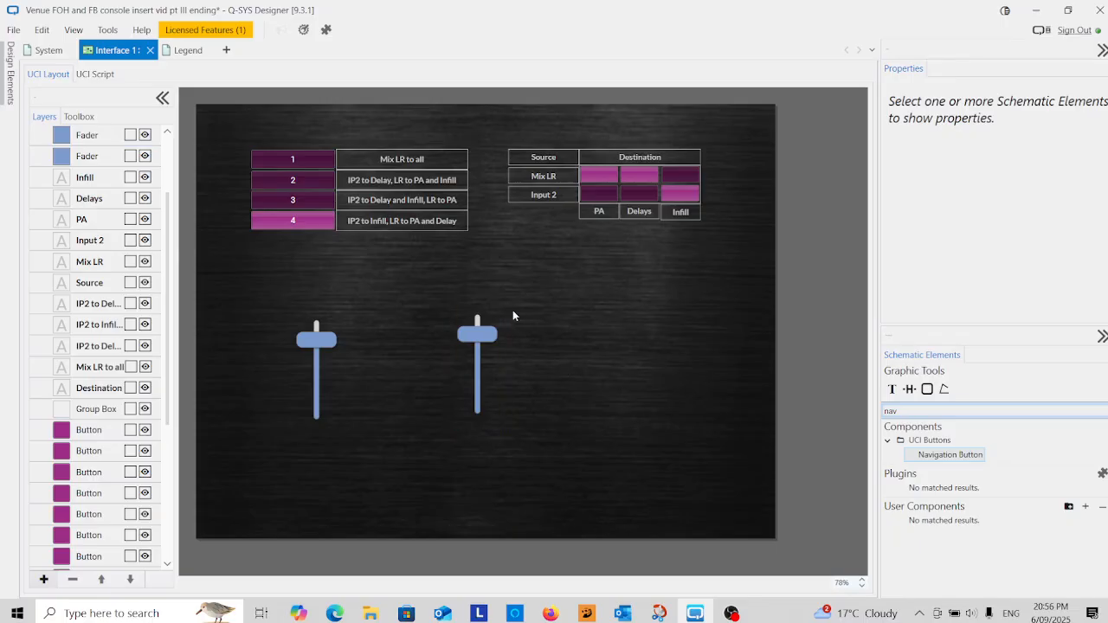
- Draw a group box about 95 by 222 beside the infill fader and give it a light grey #FFC2C2C2 stroke
click(927, 389)
drag(588, 302, 643, 428)
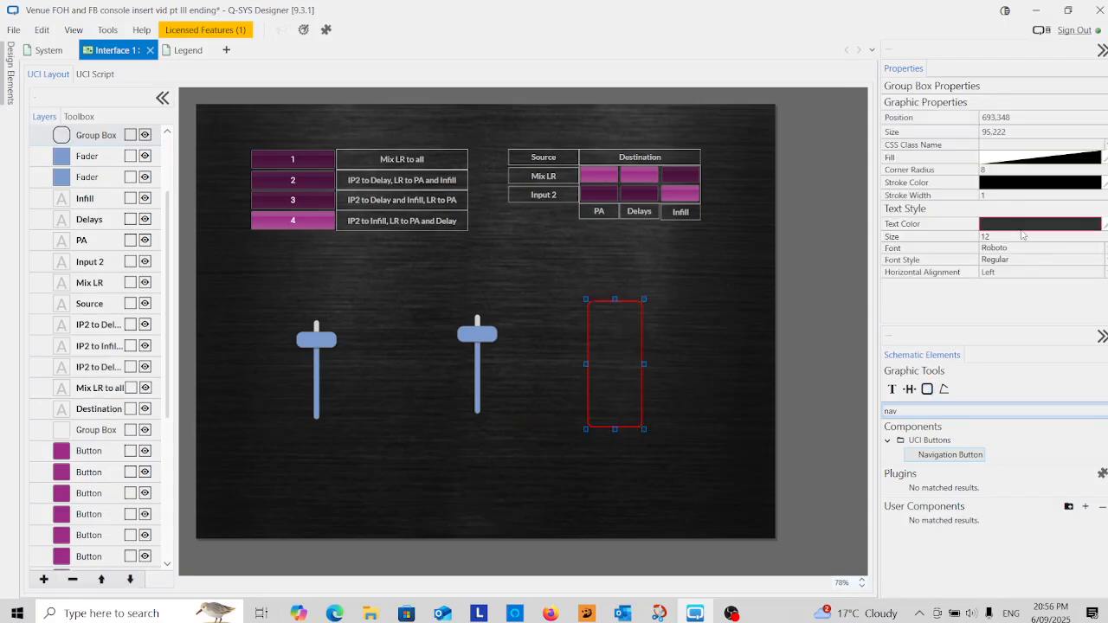
click(1030, 184)
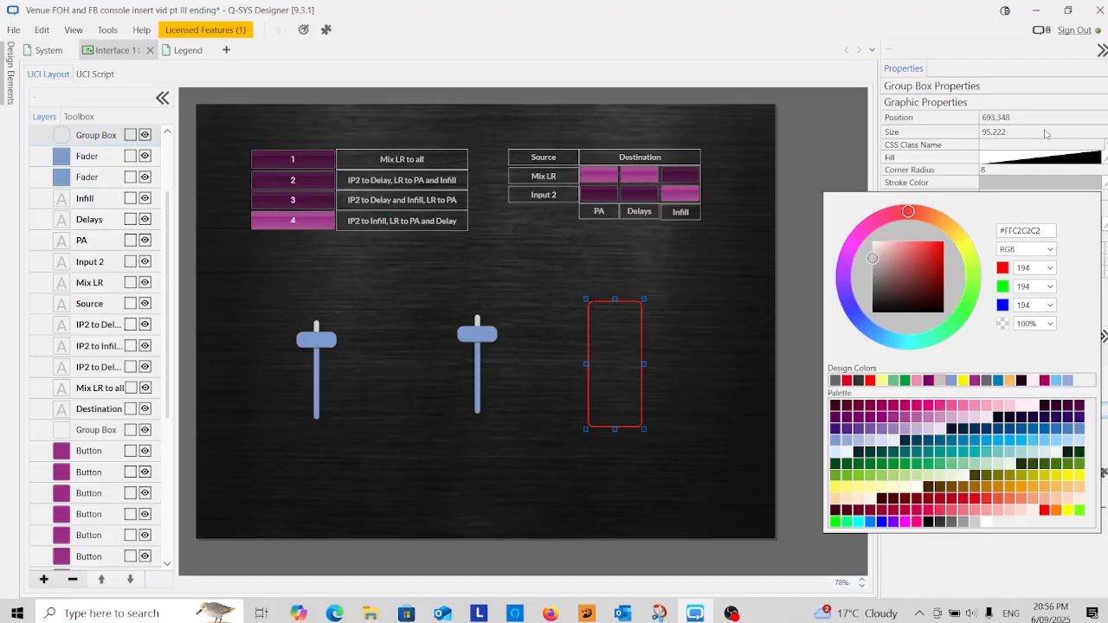
click(1047, 129)
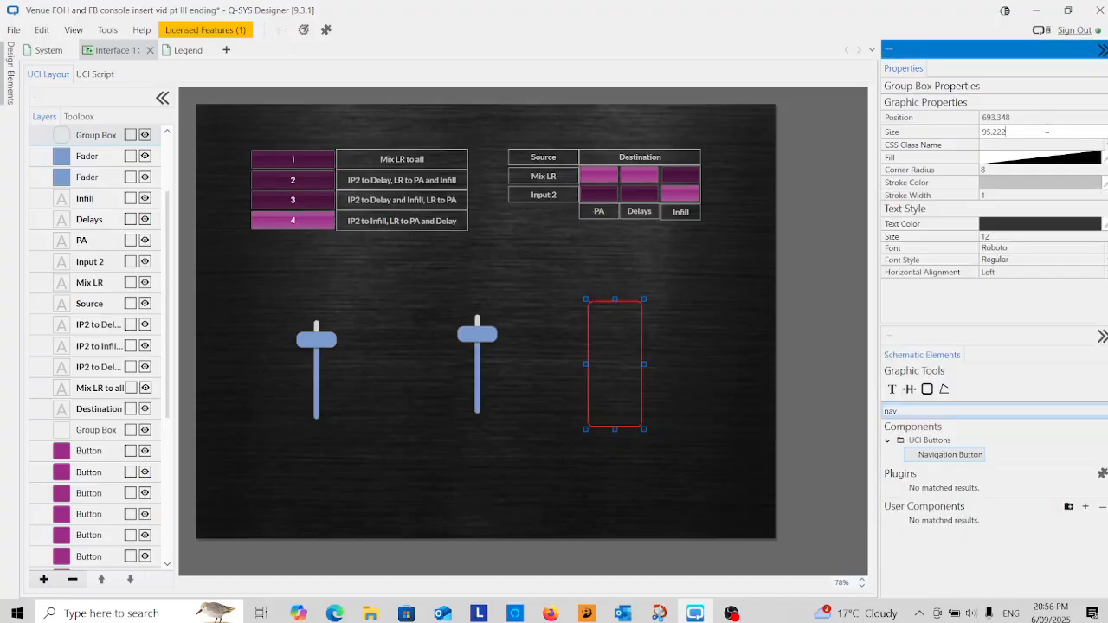
click(635, 303)
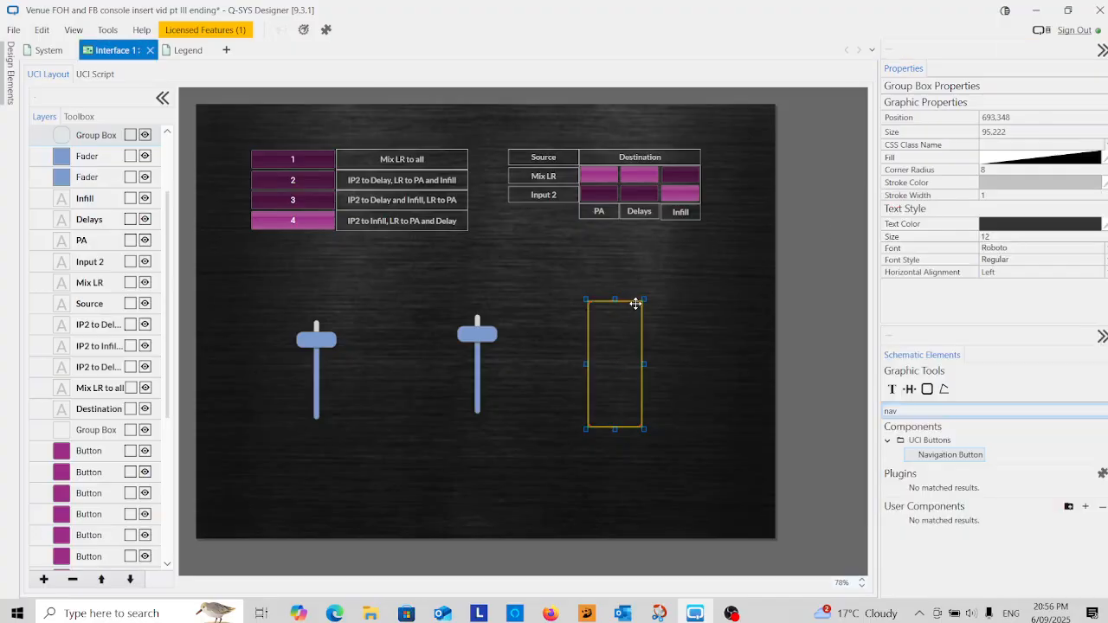
- Paste the copied fader size of 89,222 into the new group box's size
click(1018, 132)
right_click(987, 137)
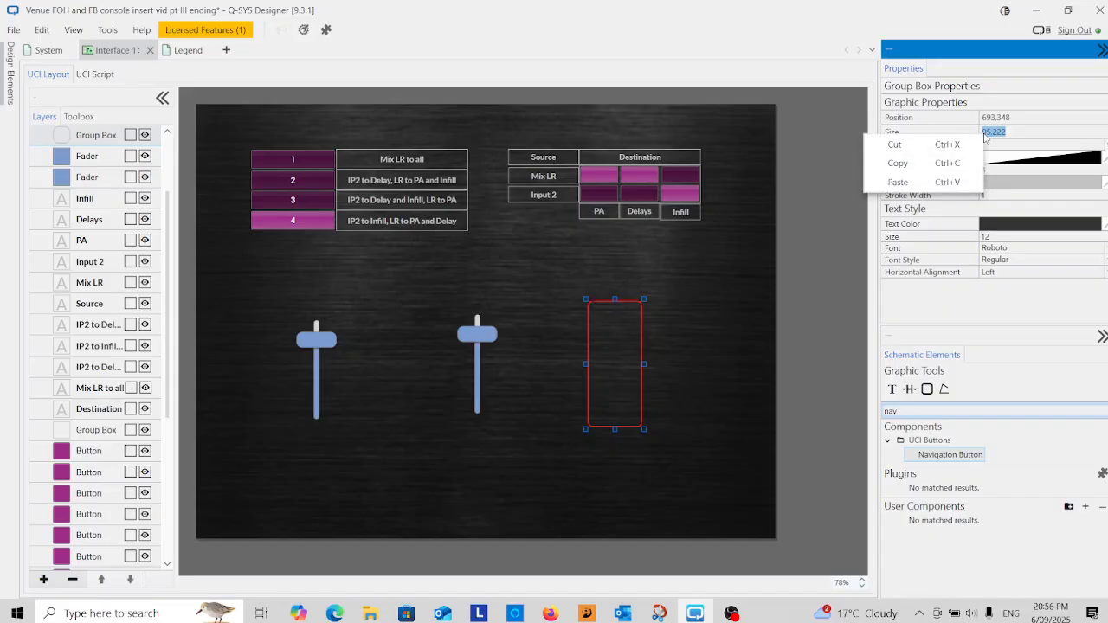
click(900, 182)
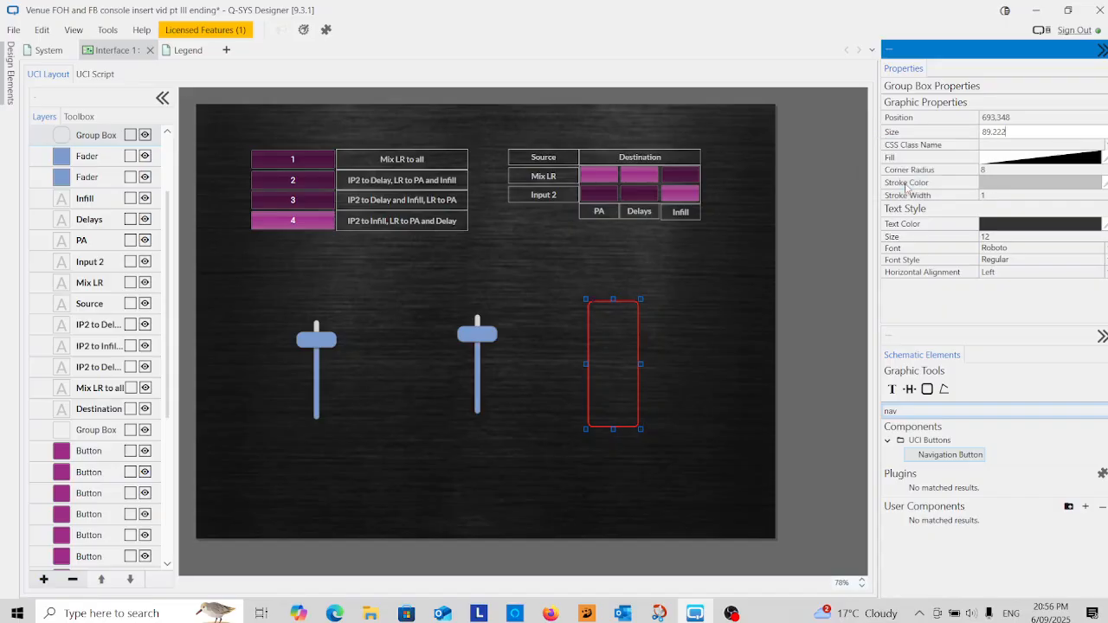
click(686, 351)
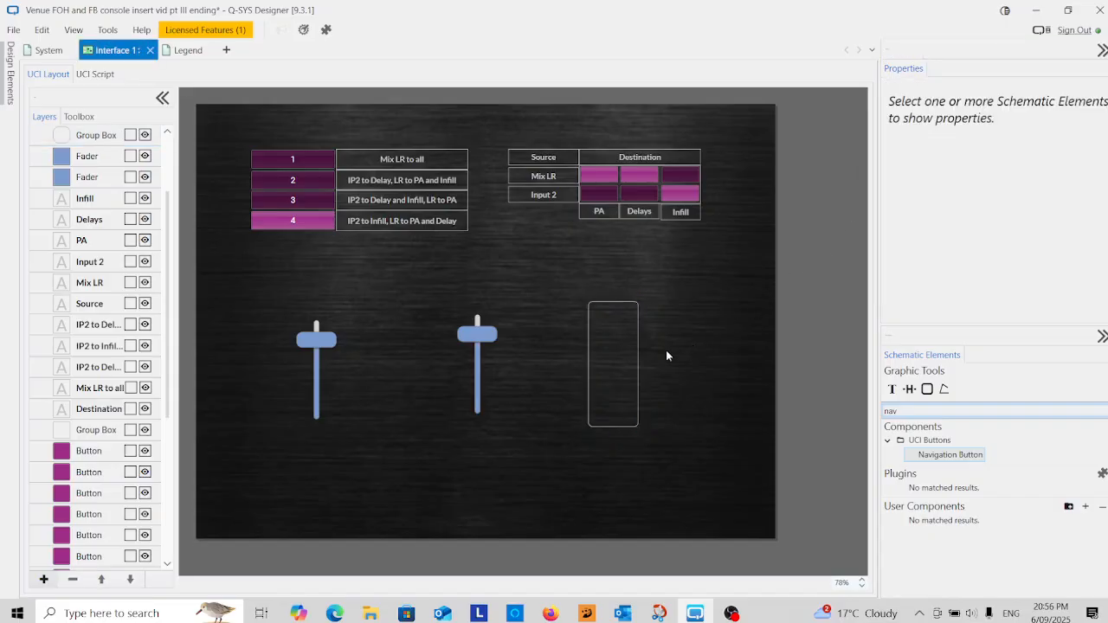
- Place the group box as a frame around the delay fader and duplicate it around the infill fader
click(620, 320)
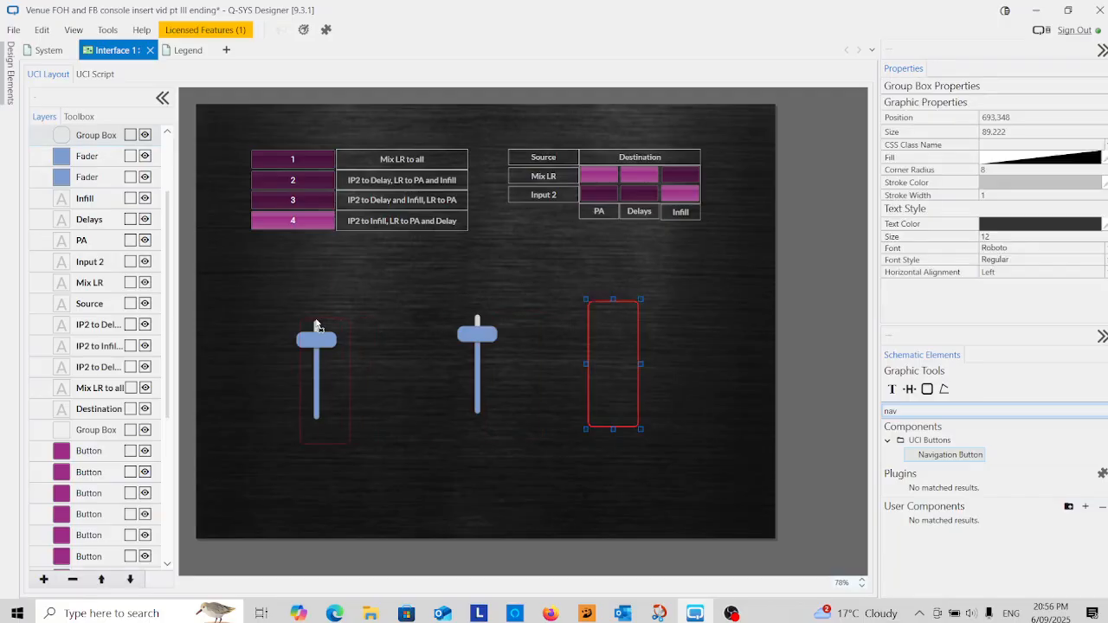
drag(303, 319, 319, 316)
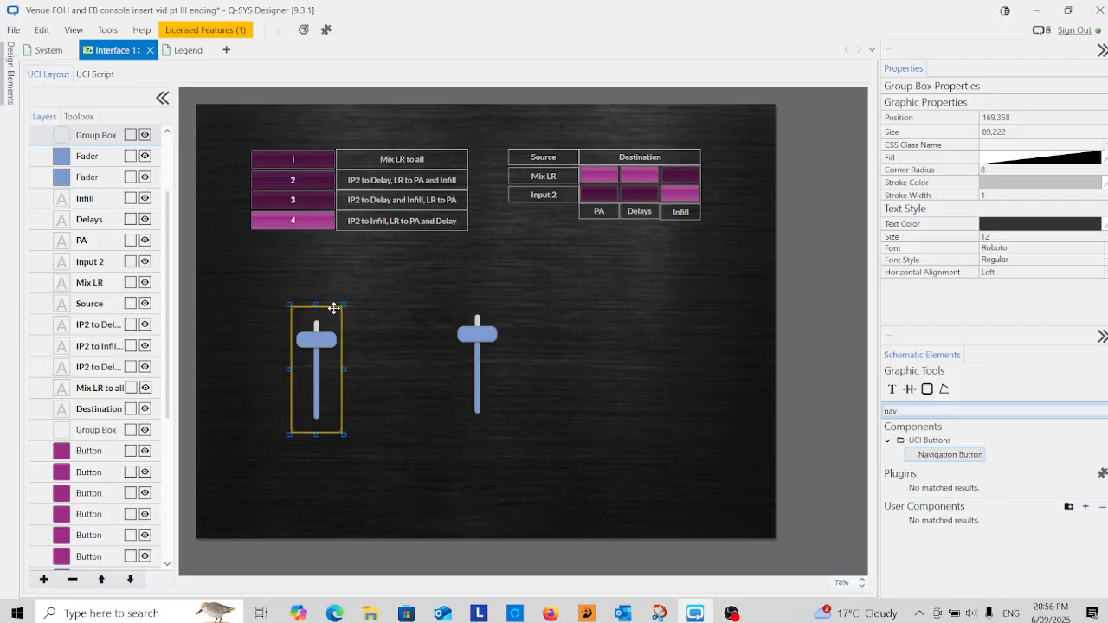
drag(333, 308, 492, 303)
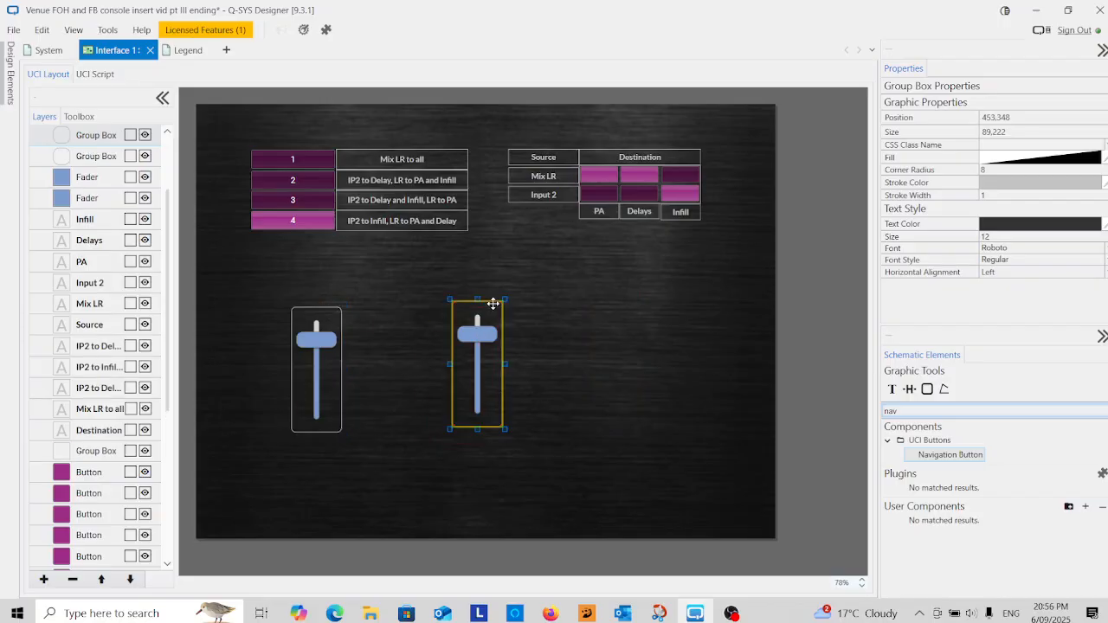
click(575, 349)
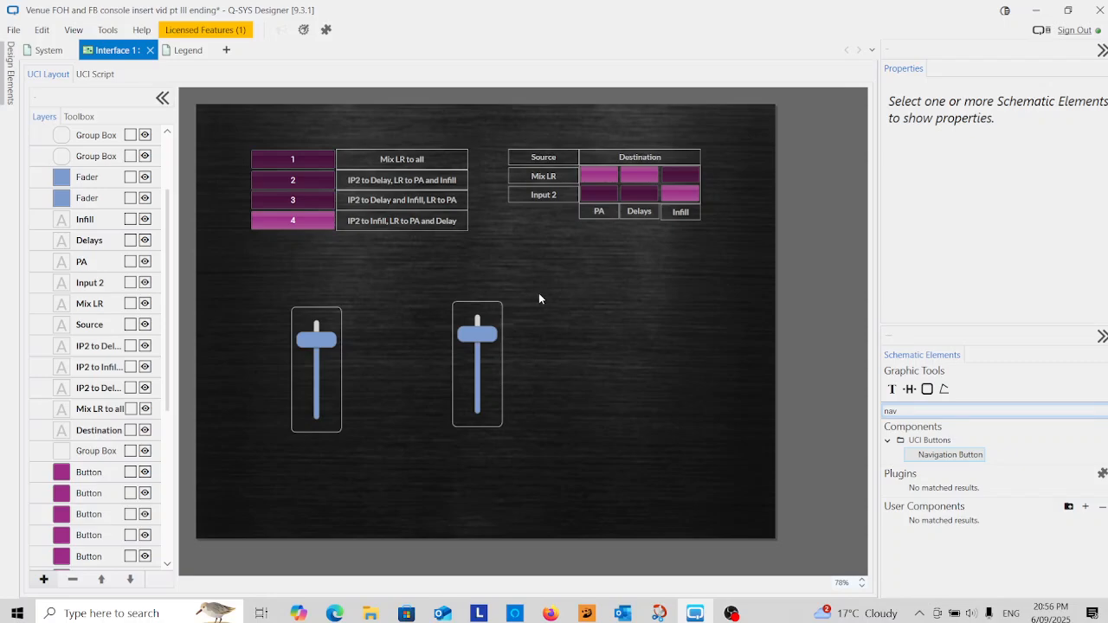
- Move the delay fader together with its frame up, level with the infill fader
click(333, 318)
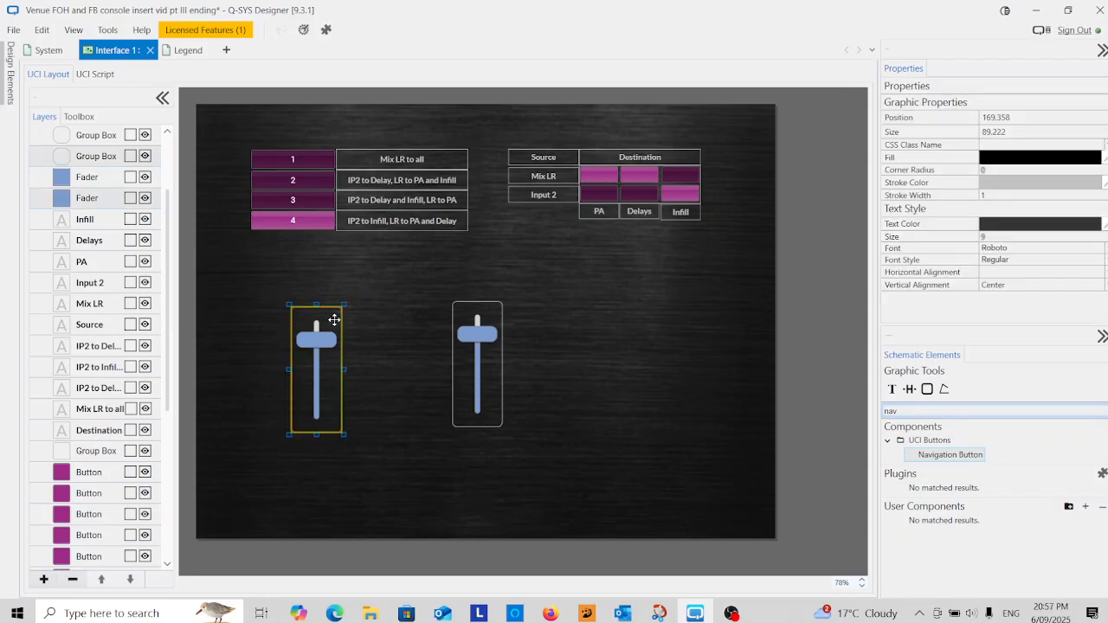
click(369, 343)
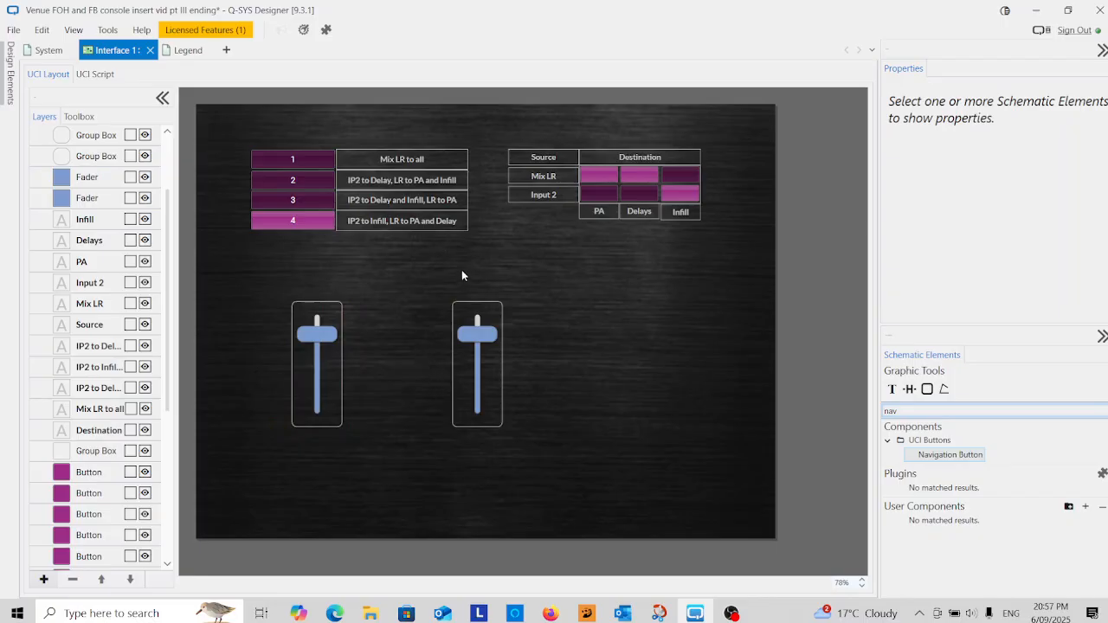
- Copy the Del Gn gain text field from the System schematic and paste it directly above the delay fader's frame
click(50, 52)
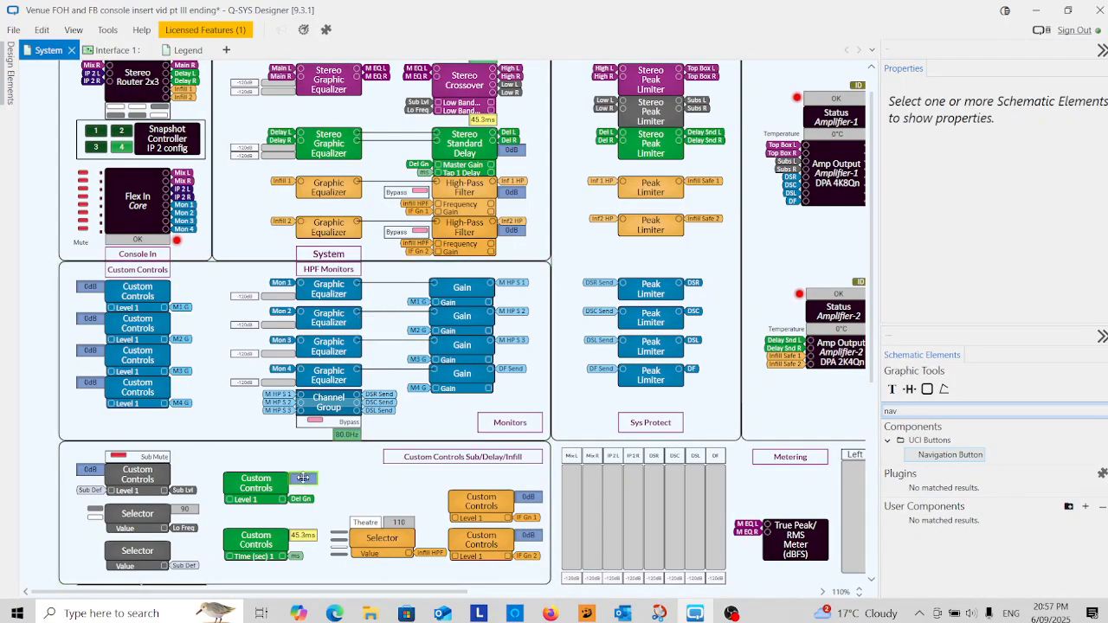
click(302, 477)
right_click(302, 477)
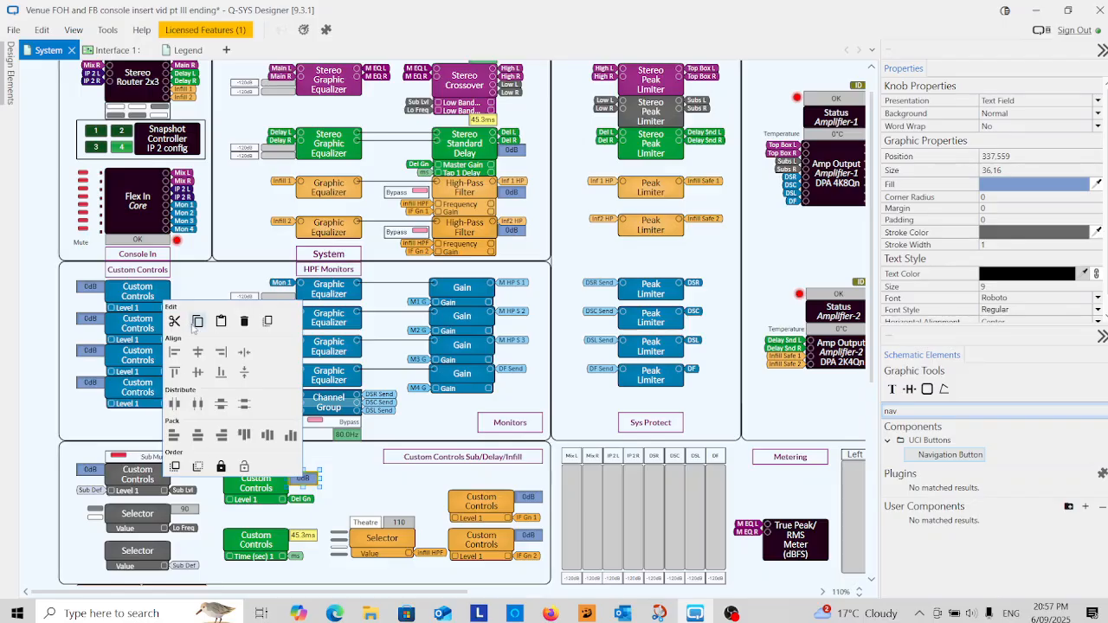
click(118, 50)
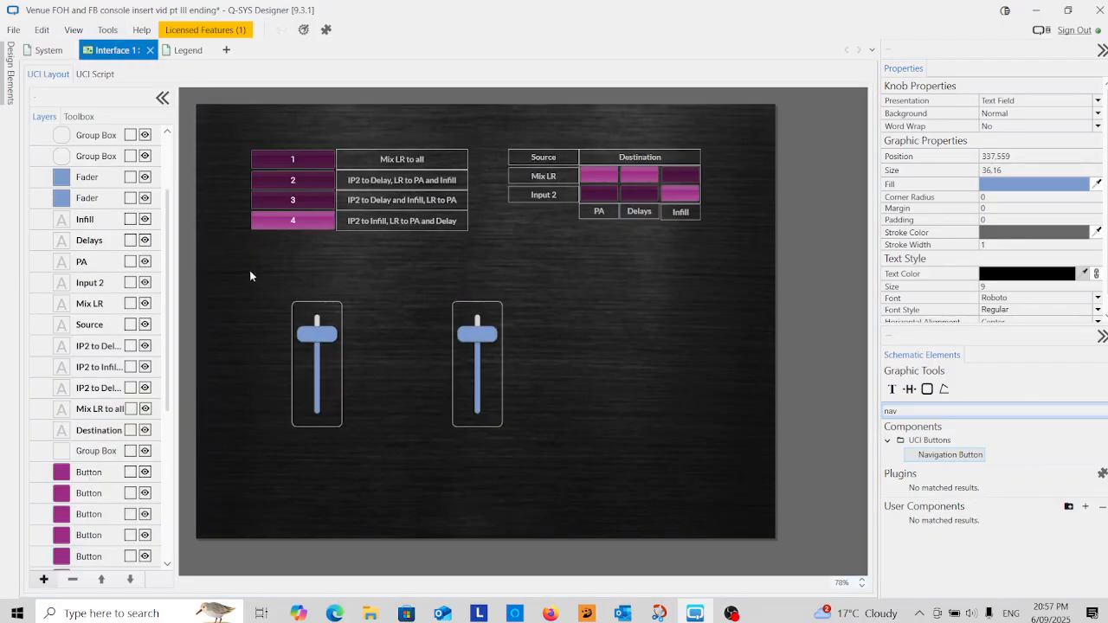
right_click(300, 279)
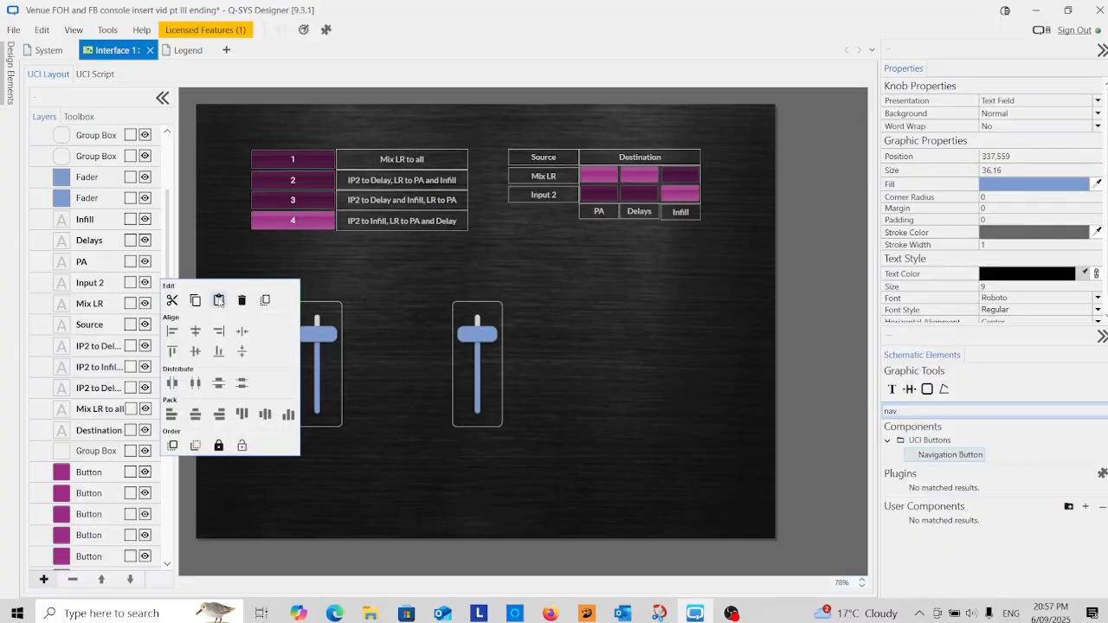
click(218, 299)
drag(255, 290, 311, 290)
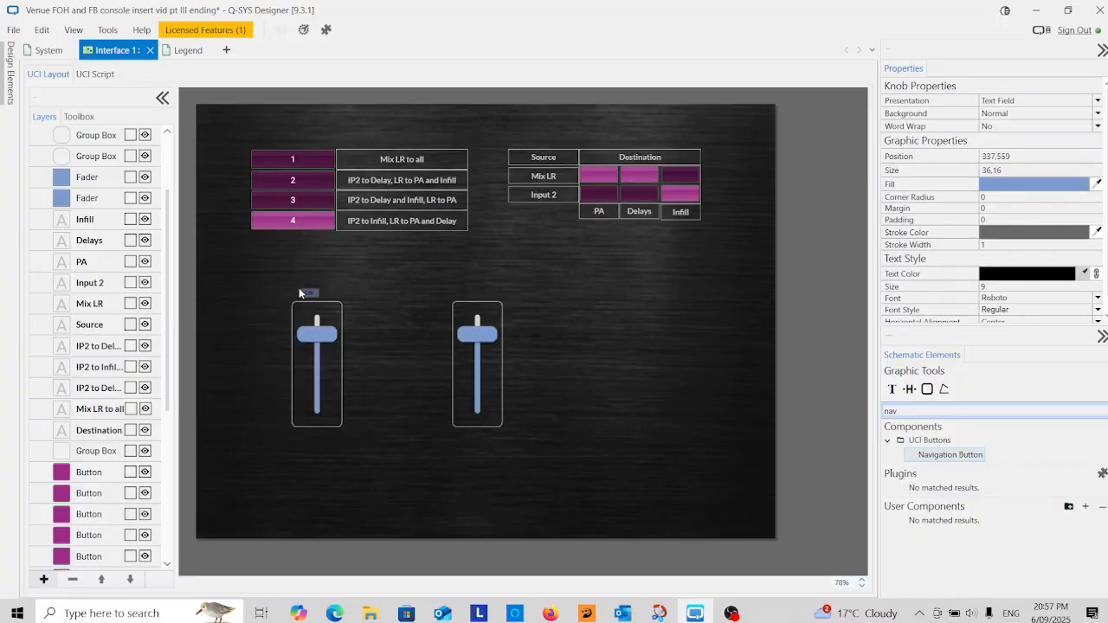
click(294, 296)
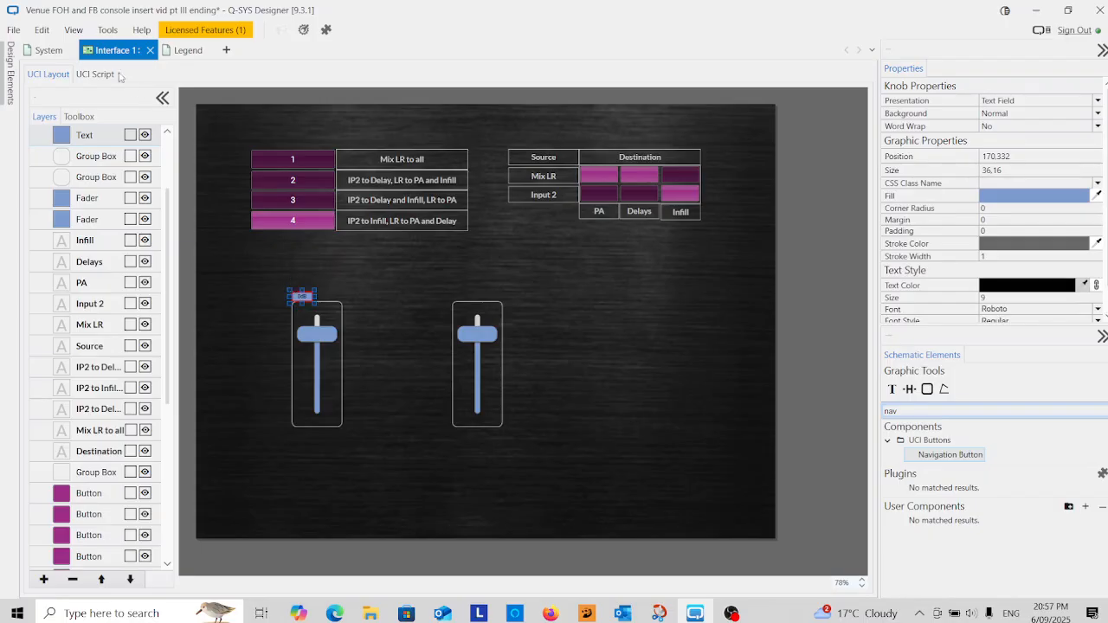
- Copy the IF Gn 1 gain text field from the System schematic and paste it directly above the infill fader's frame
click(49, 52)
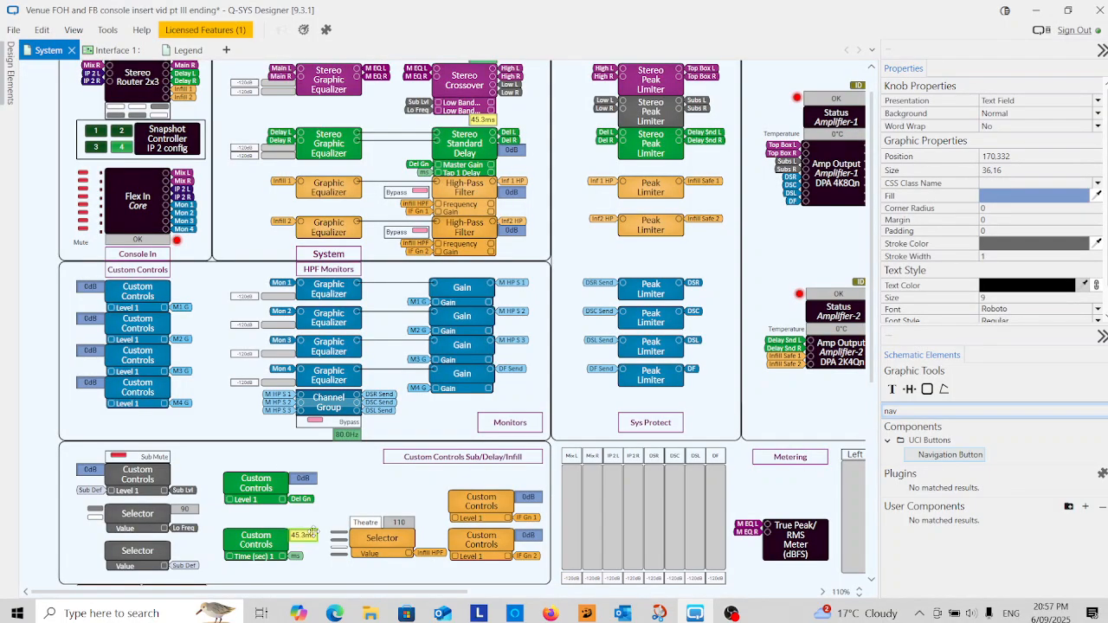
click(532, 497)
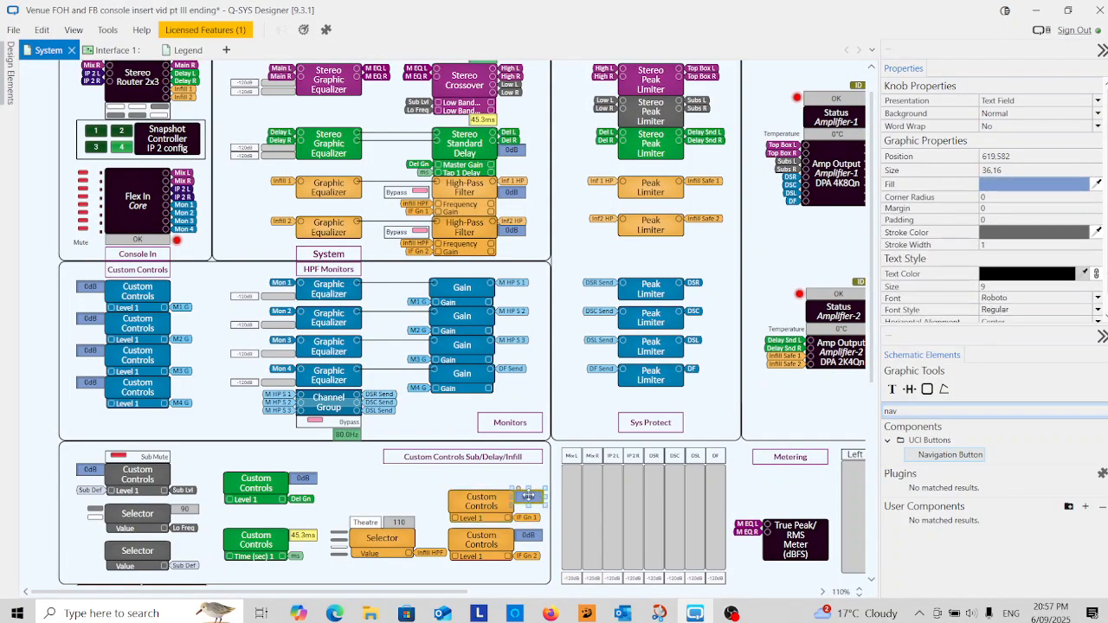
right_click(528, 497)
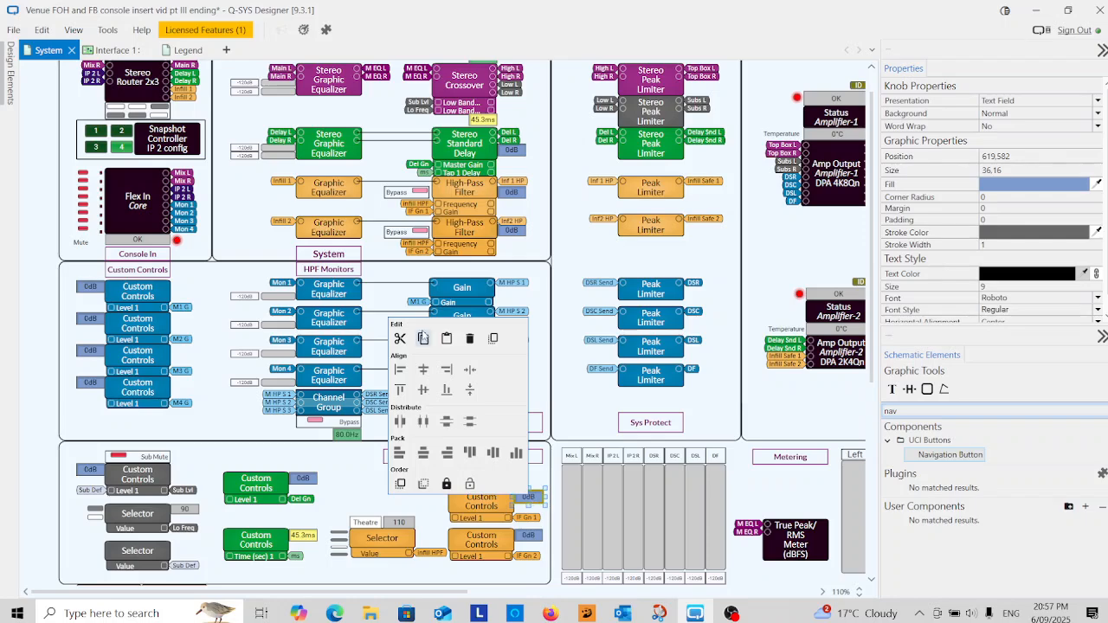
click(423, 339)
click(113, 50)
click(476, 309)
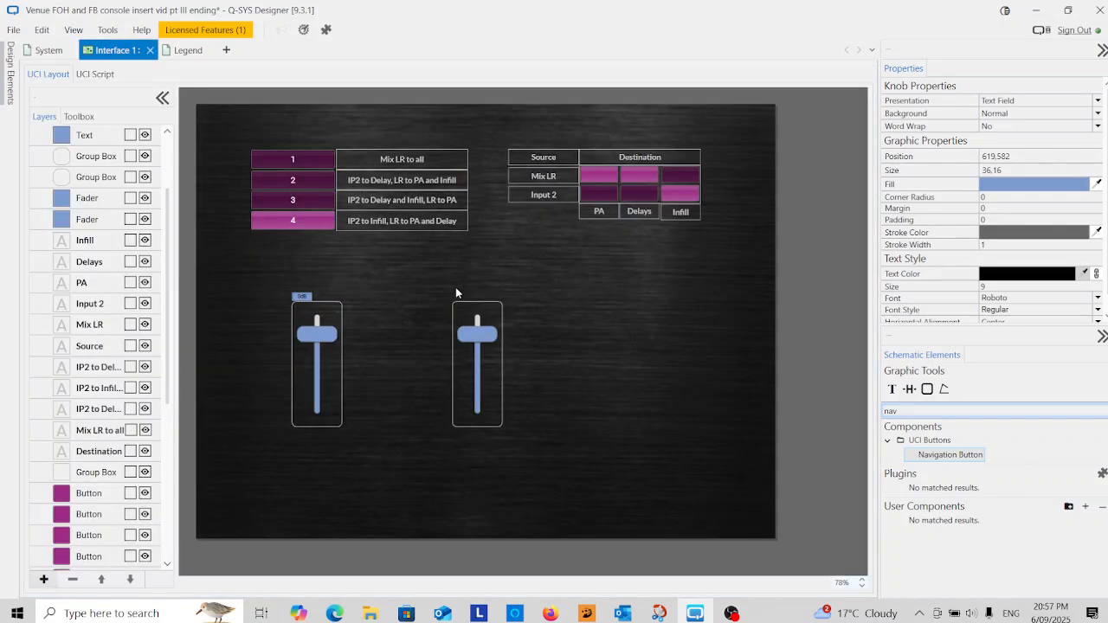
right_click(456, 293)
click(377, 314)
click(452, 292)
- Resize both gain readouts above the delay and infill faders to 89 by 38, matching the width of the fader frames
drag(503, 275, 293, 301)
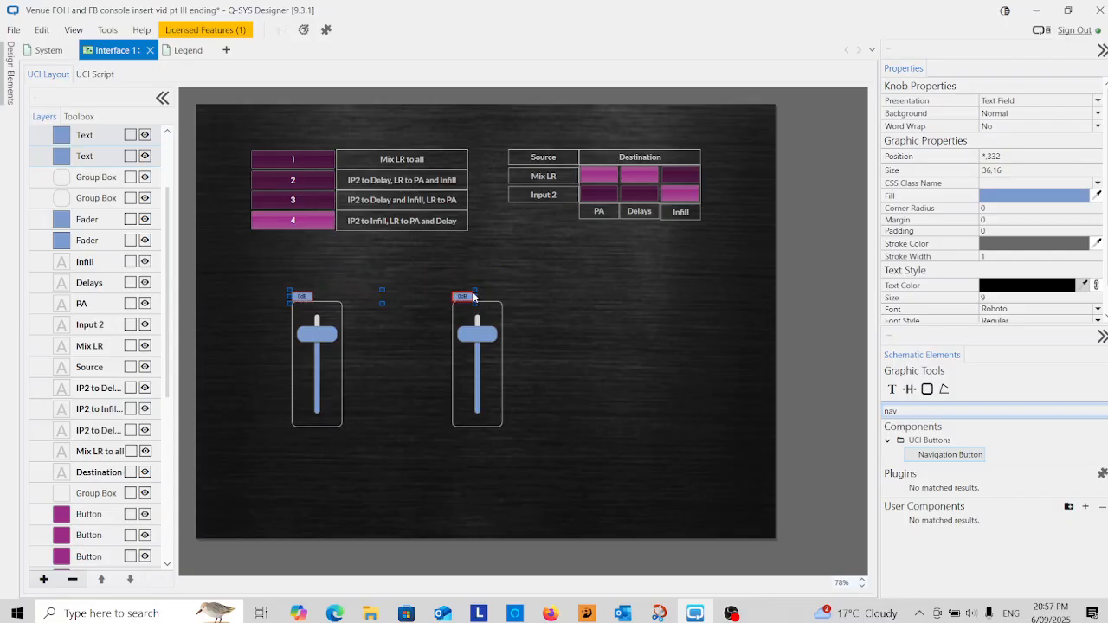
drag(474, 289, 450, 291)
click(541, 314)
click(490, 291)
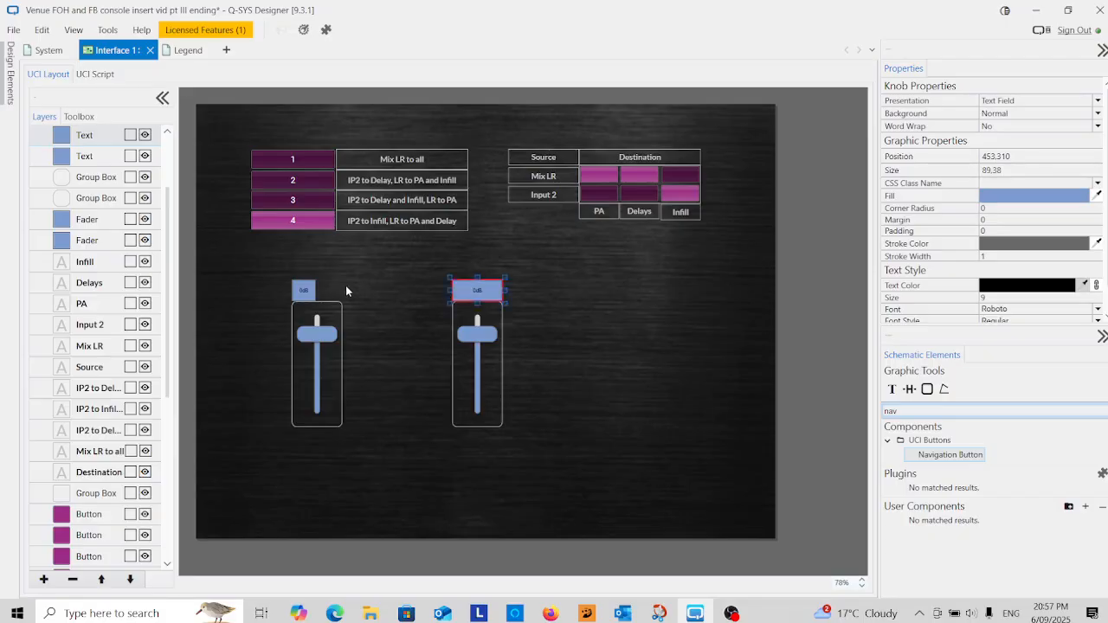
click(305, 288)
drag(316, 291, 342, 291)
click(419, 312)
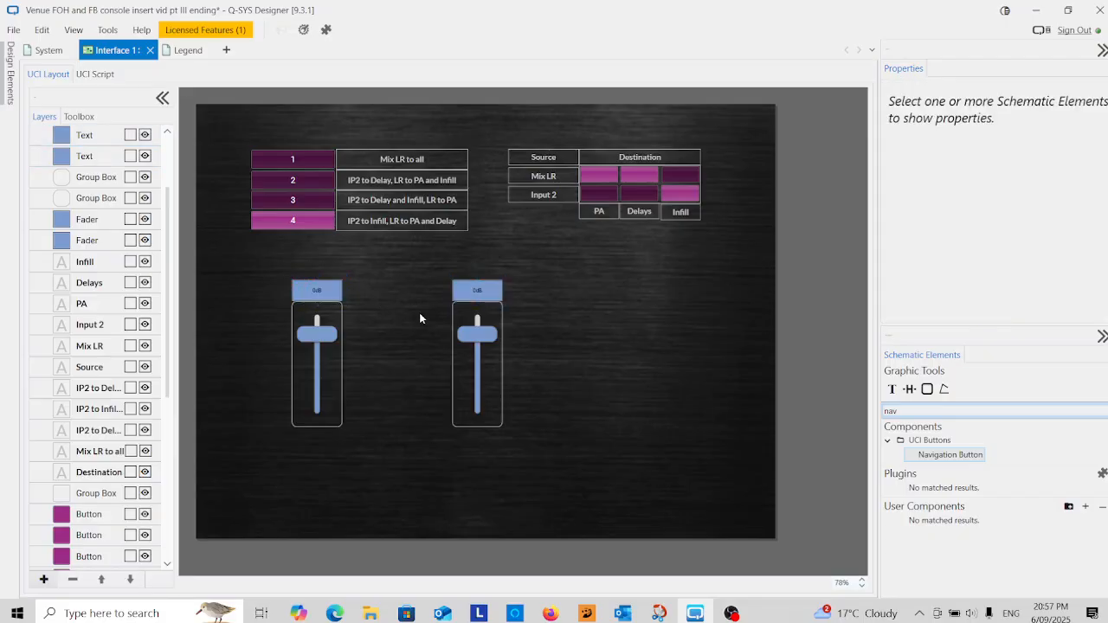
- Set the text size of both gain readouts to 14
click(494, 296)
ctrl+click(319, 297)
ctrl+click(330, 292)
click(991, 299)
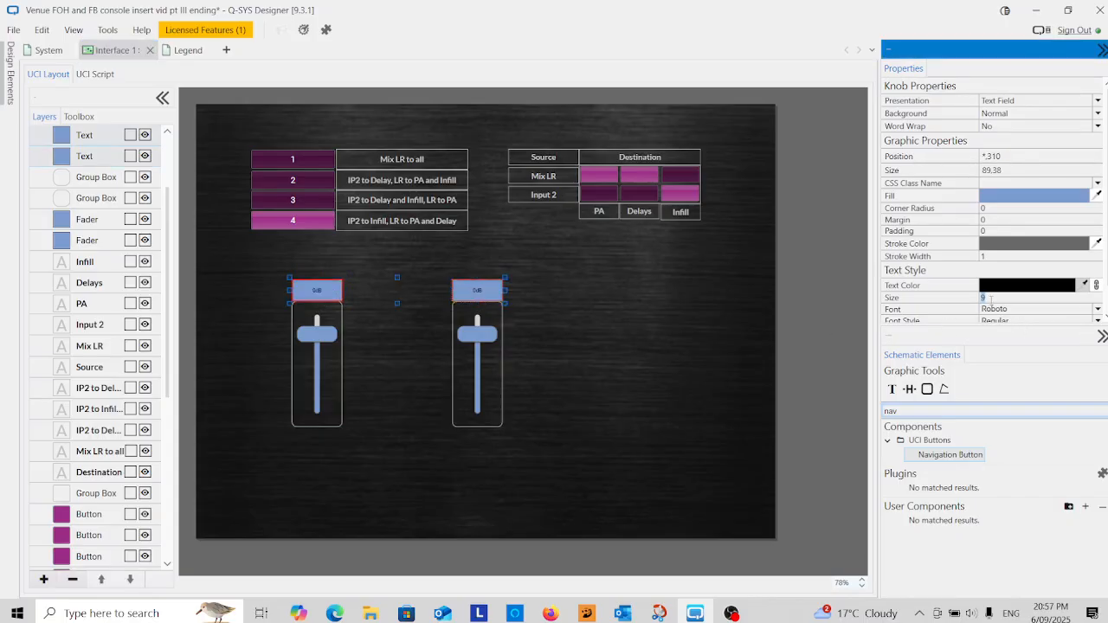
text(14)
click(781, 382)
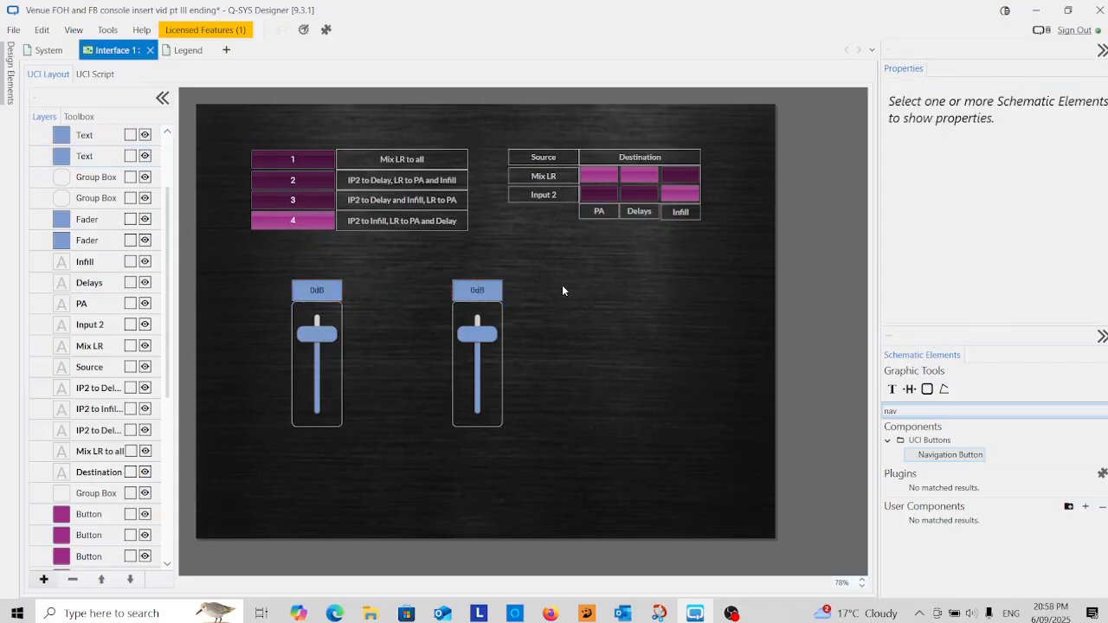
- Move the infill fader with its frame and readout slightly right, to a horizontal position of about 481
drag(538, 277, 446, 461)
drag(483, 305, 498, 304)
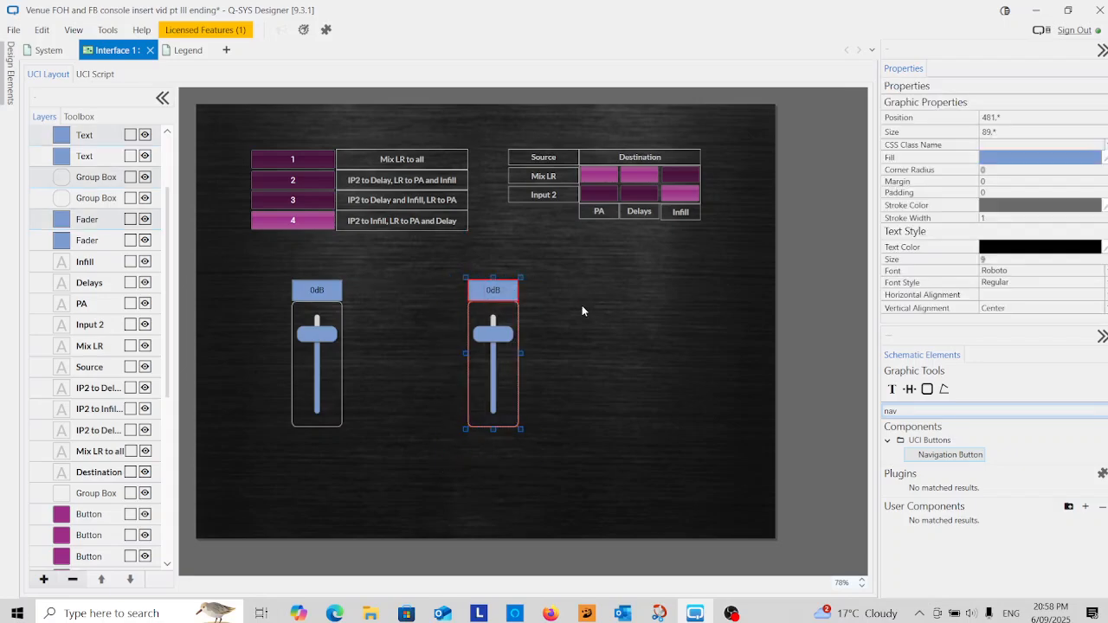
click(579, 312)
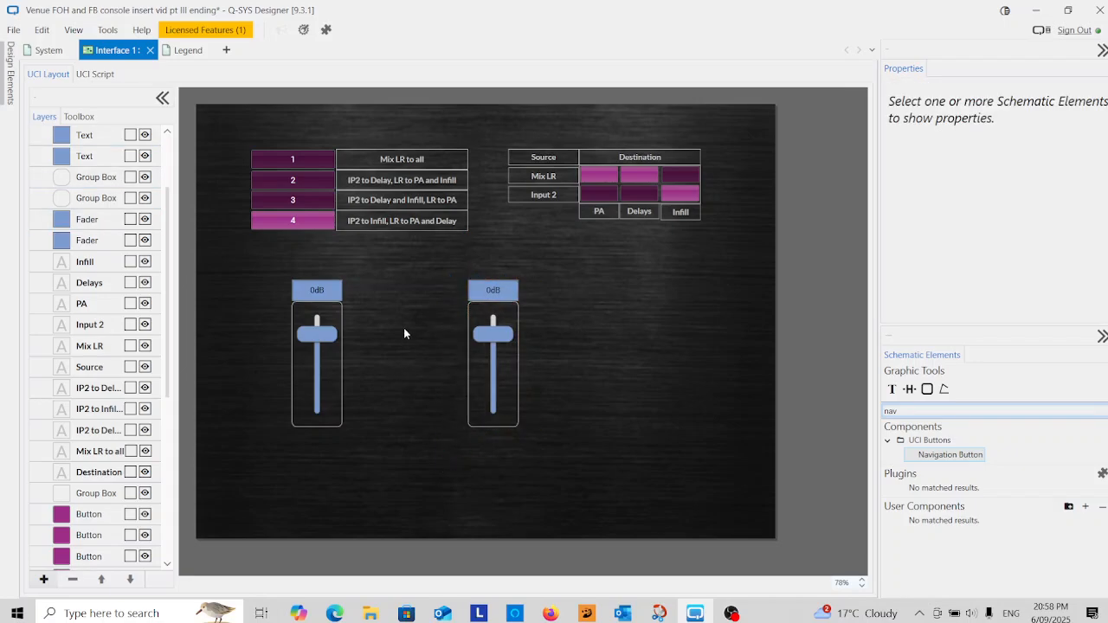
- Delete the Infill 2 graphic equalizer, high-pass filter, bypass control, gain readout and peak limiter from the System schematic
click(48, 50)
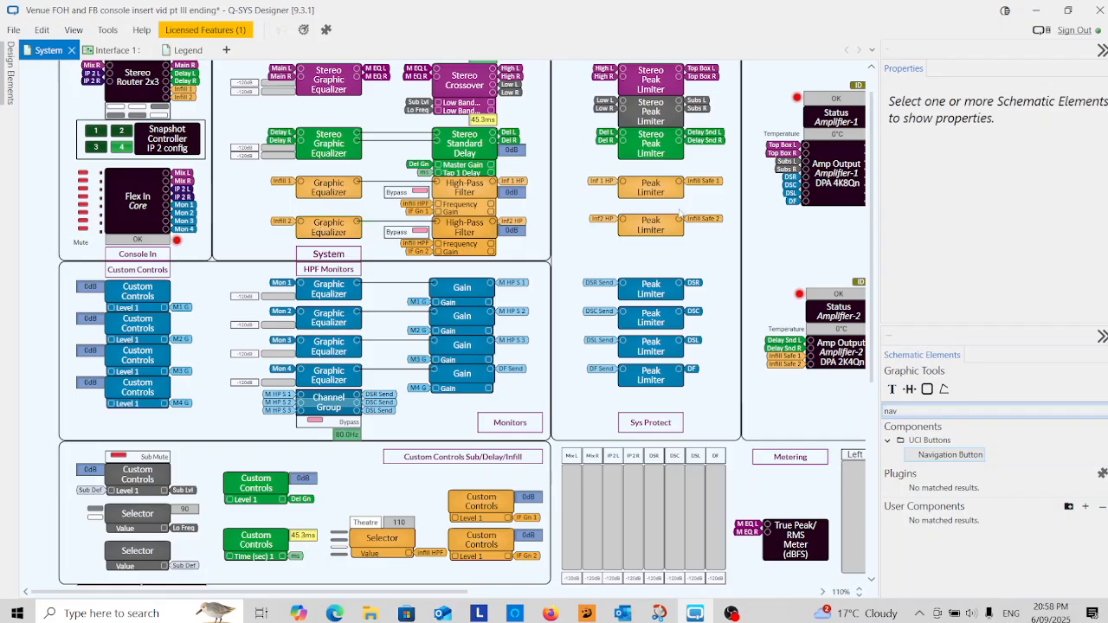
click(316, 232)
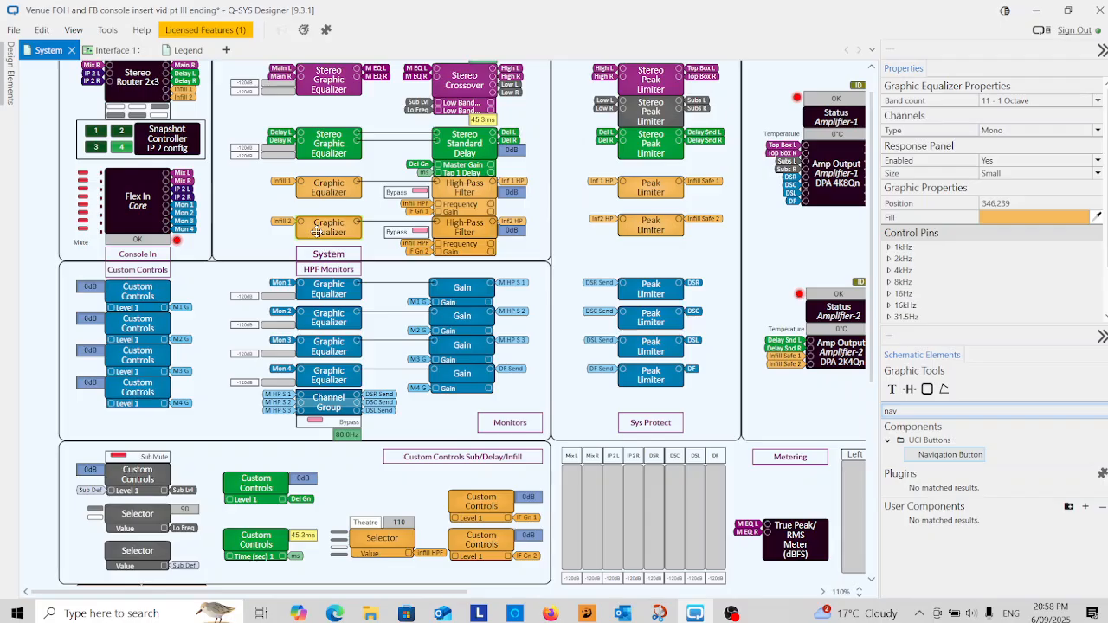
key(Delete)
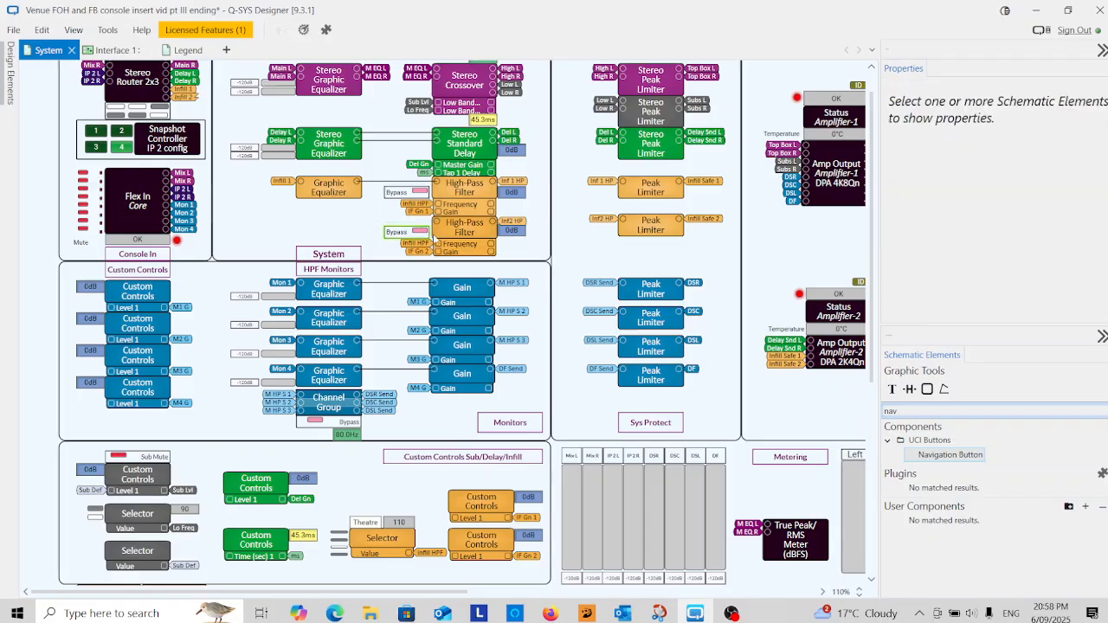
click(471, 230)
key(Delete)
click(413, 235)
key(Delete)
click(510, 229)
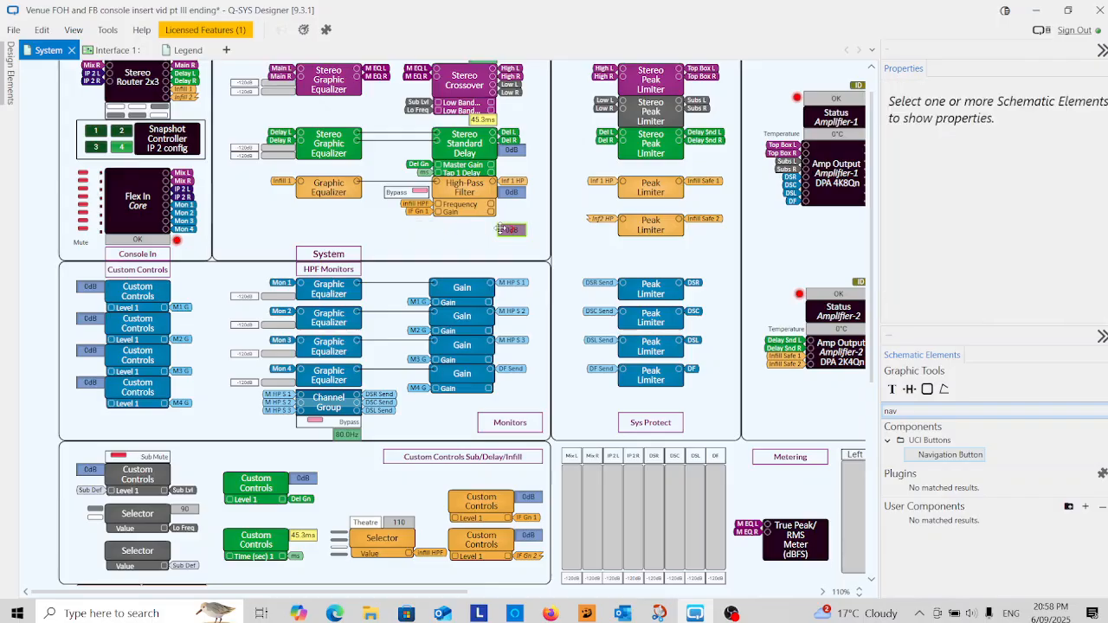
key(Delete)
click(649, 221)
key(Delete)
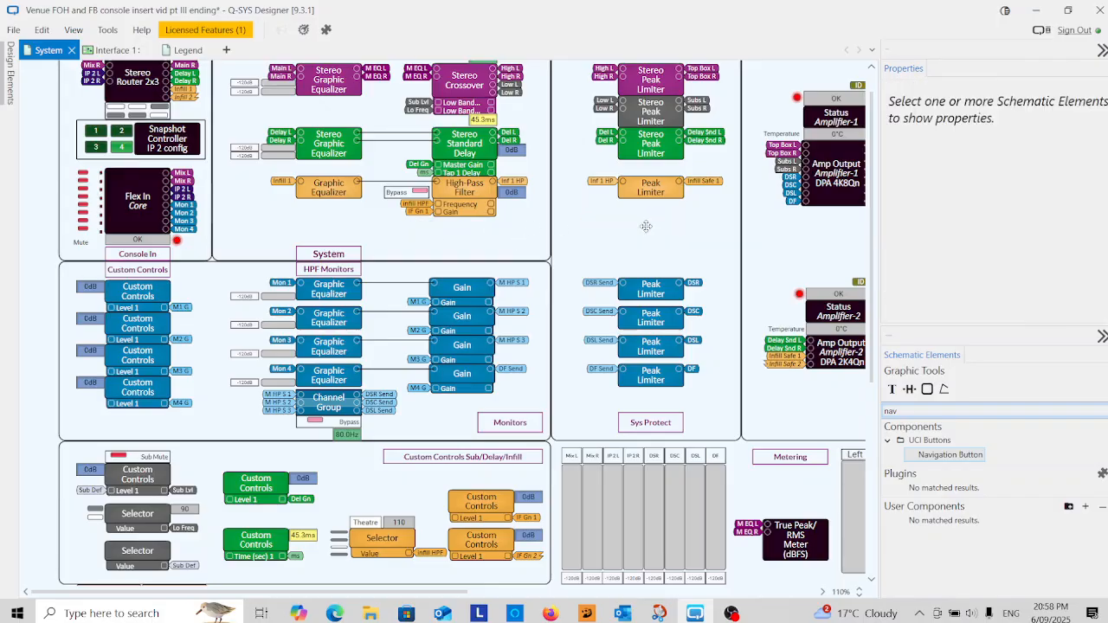
- Set the channel type of the remaining infill graphic equalizer, high-pass filter and peak limiter to Stereo
click(339, 192)
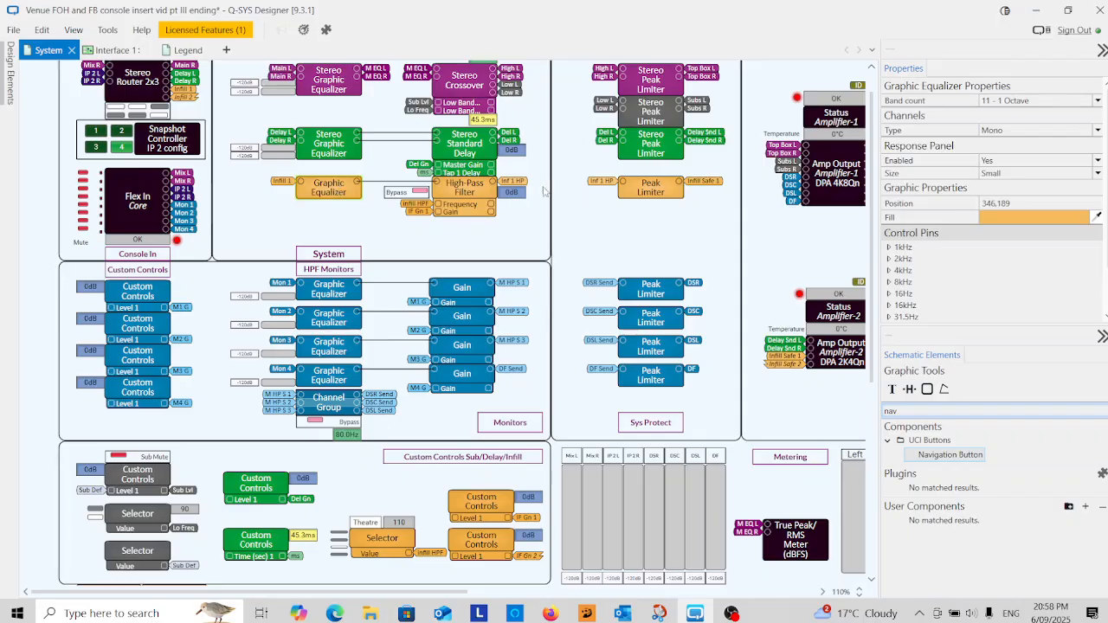
click(1008, 129)
click(1013, 157)
click(459, 192)
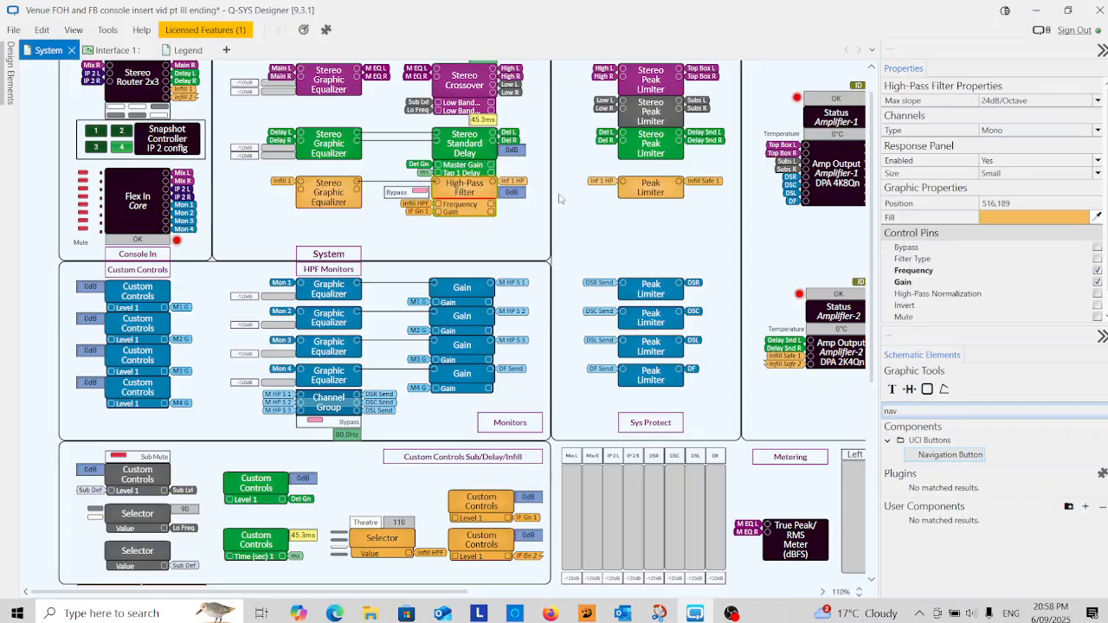
click(1018, 133)
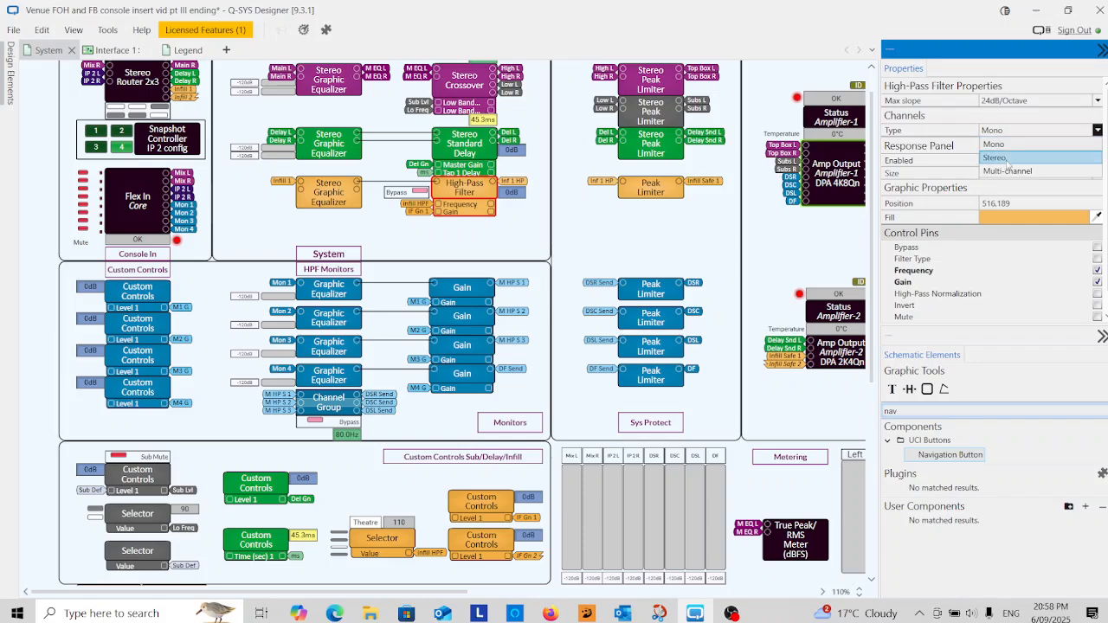
click(1009, 159)
click(651, 192)
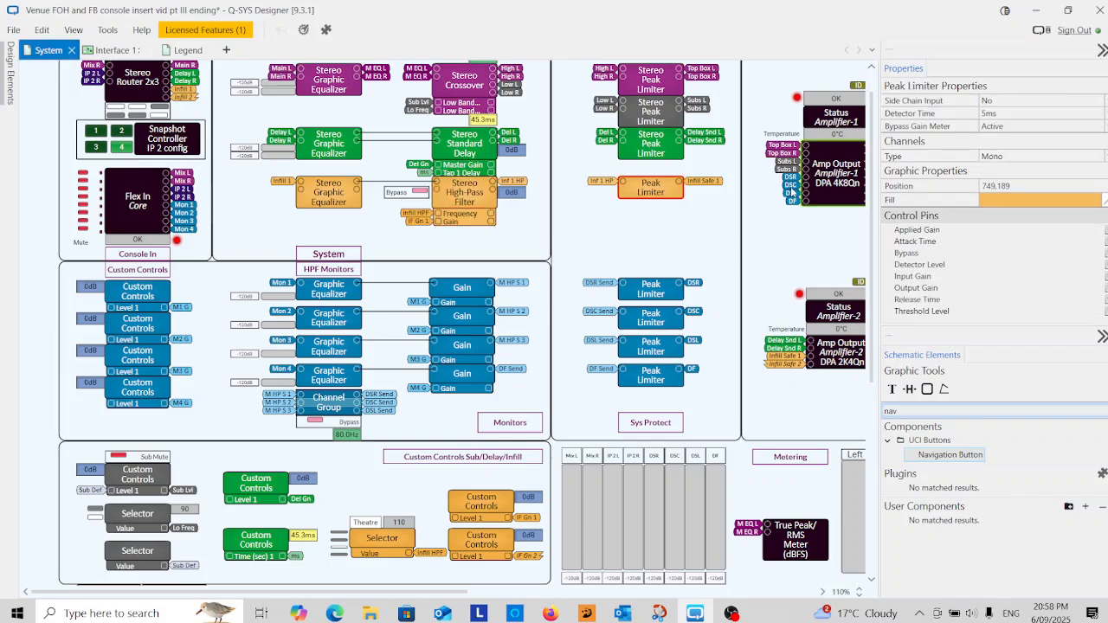
click(1004, 157)
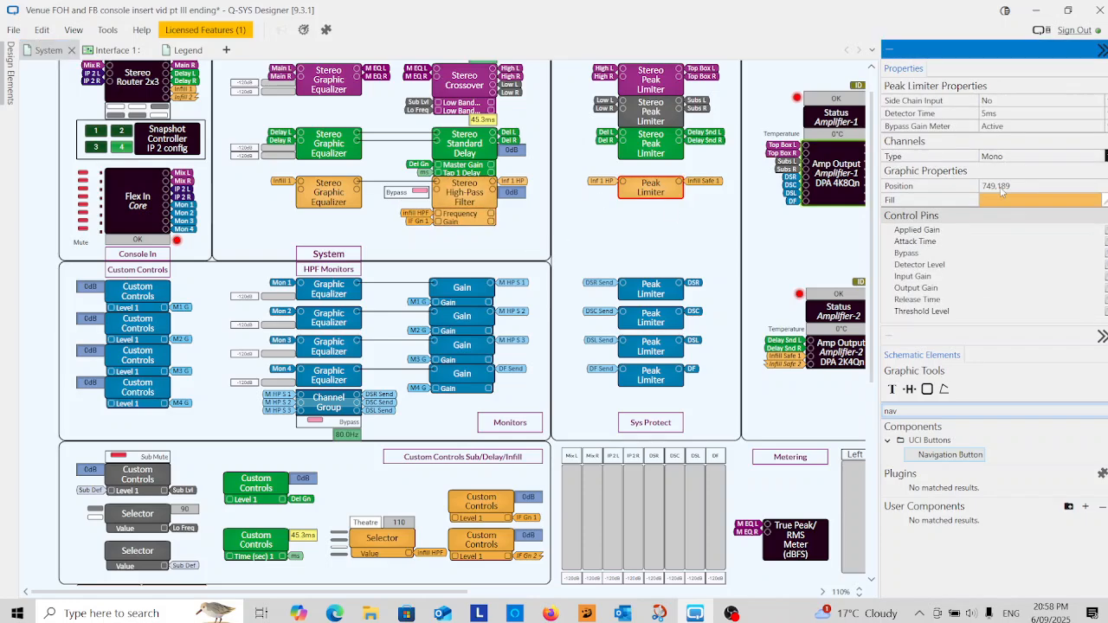
click(1006, 181)
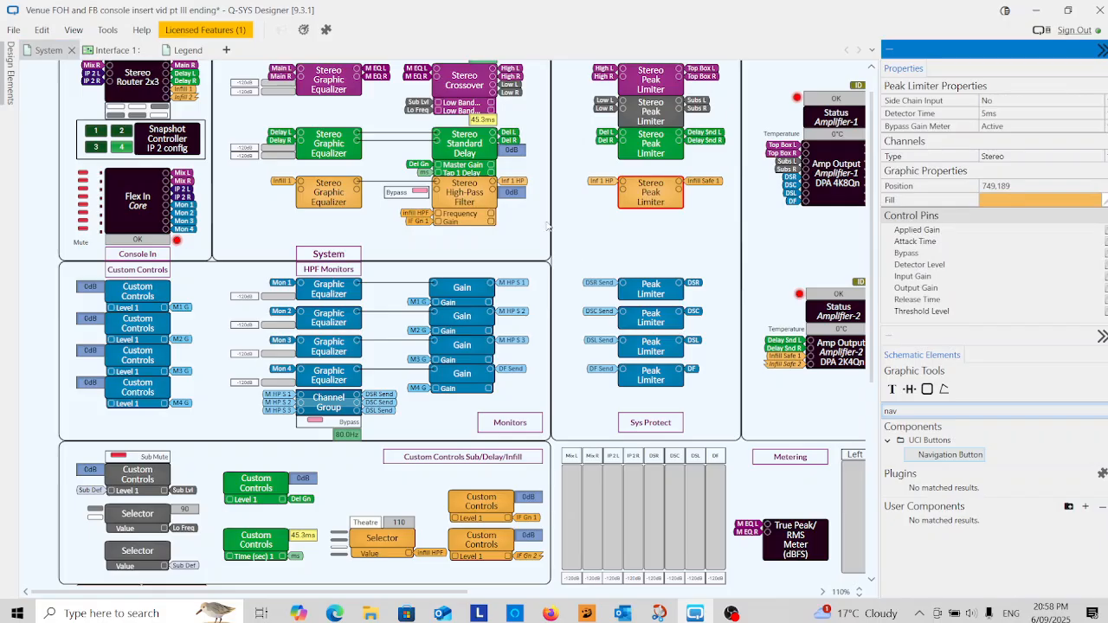
- Assign the Infill 2 signal name to the second input of the infill stereo graphic equalizer
click(302, 196)
double_click(303, 196)
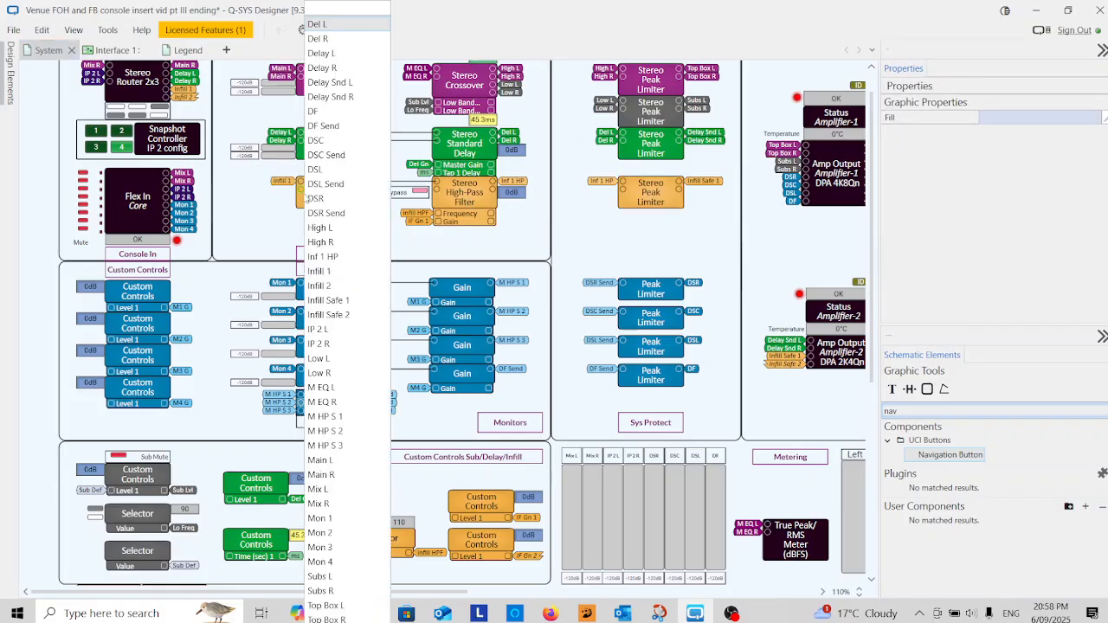
click(322, 286)
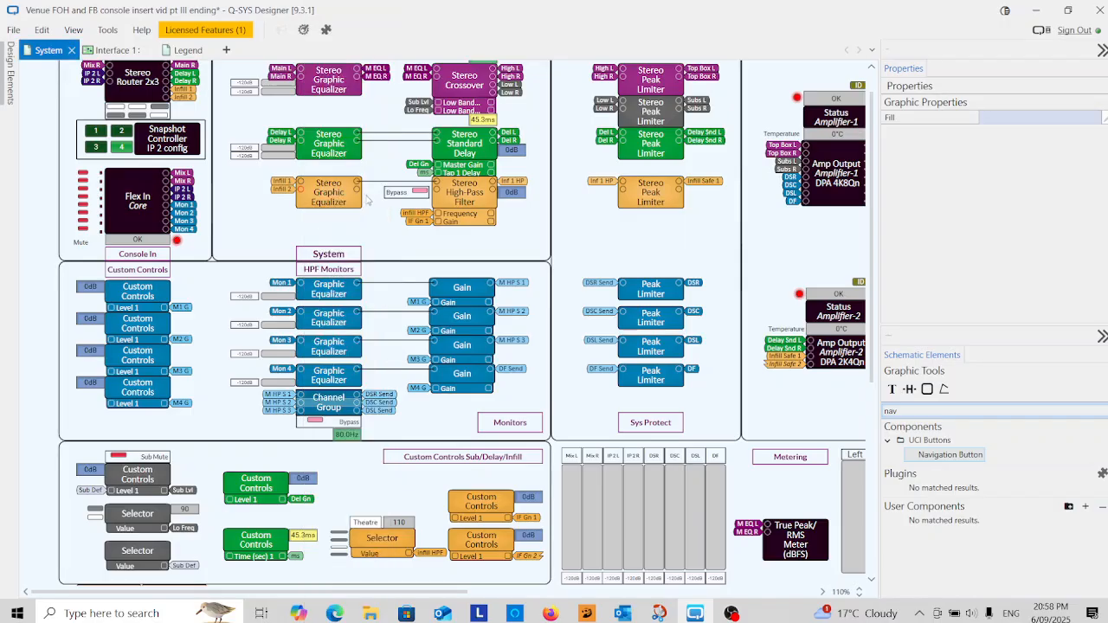
- Wire the infill equalizer's second output to the high-pass filter and move the Bypass label and button beneath the filter
drag(358, 189, 463, 241)
click(407, 194)
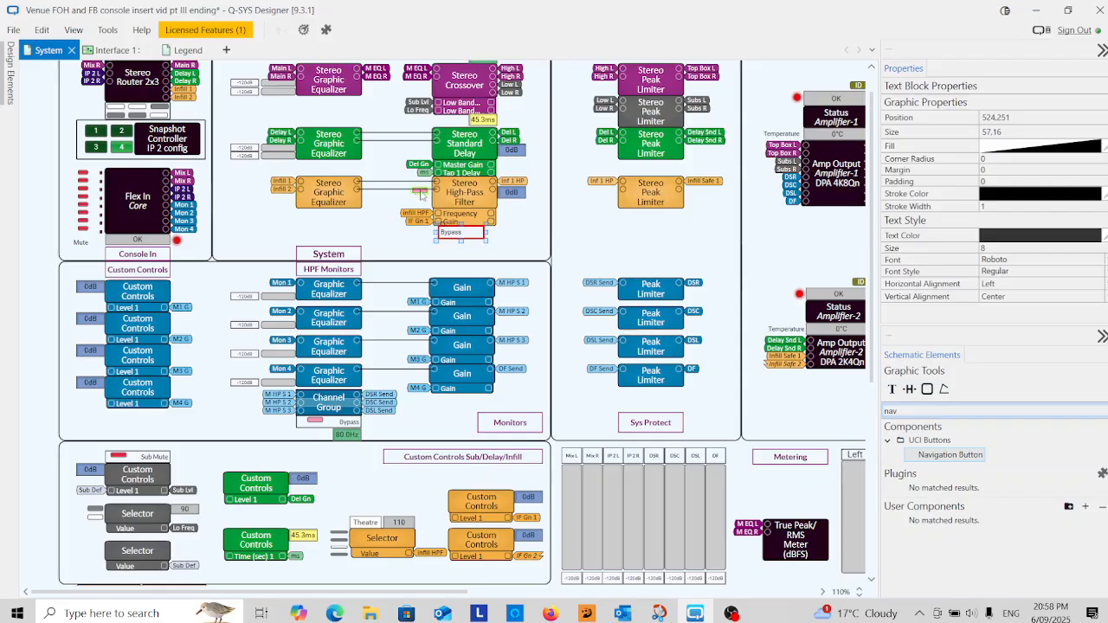
drag(419, 190, 473, 233)
click(509, 236)
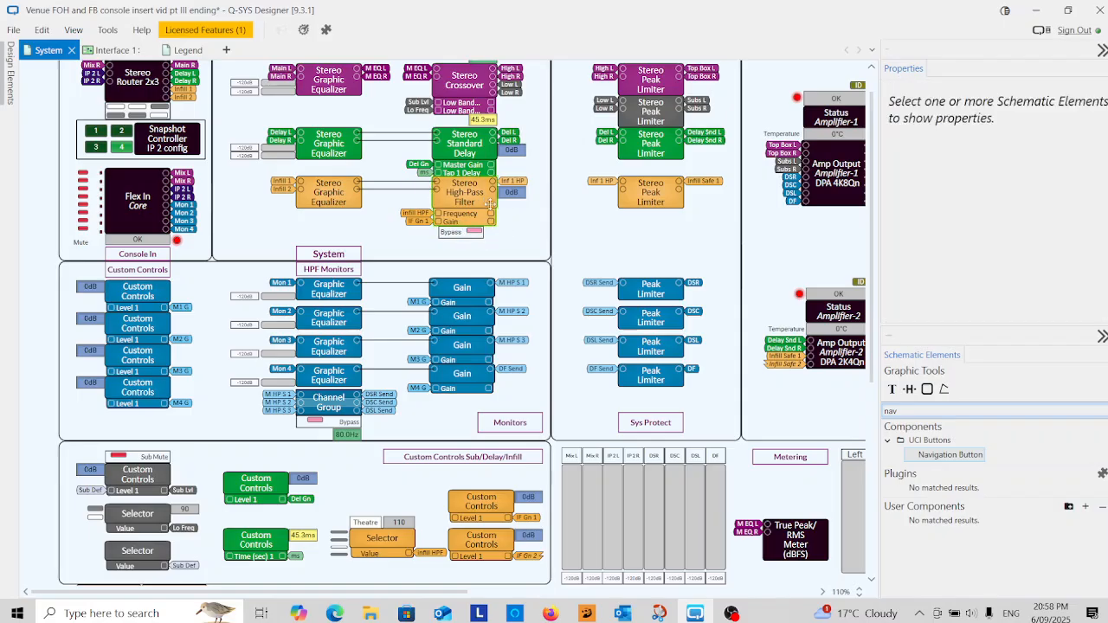
- Name the infill high-pass filter's right output Inf 2 HP and assign that signal name to the stereo peak limiter's second input
click(492, 194)
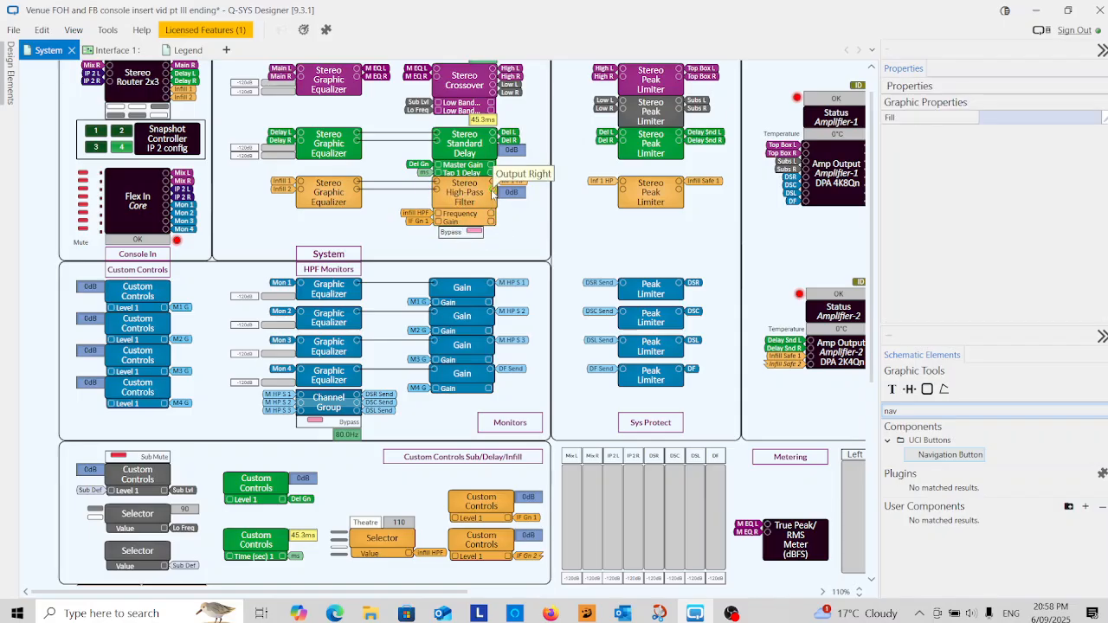
double_click(492, 191)
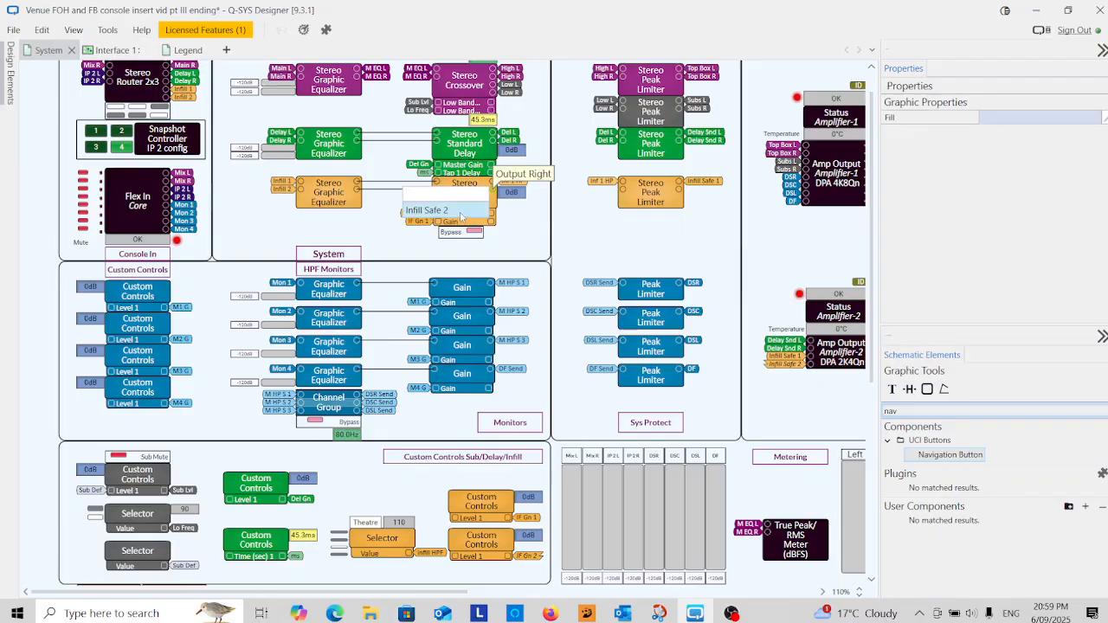
click(531, 221)
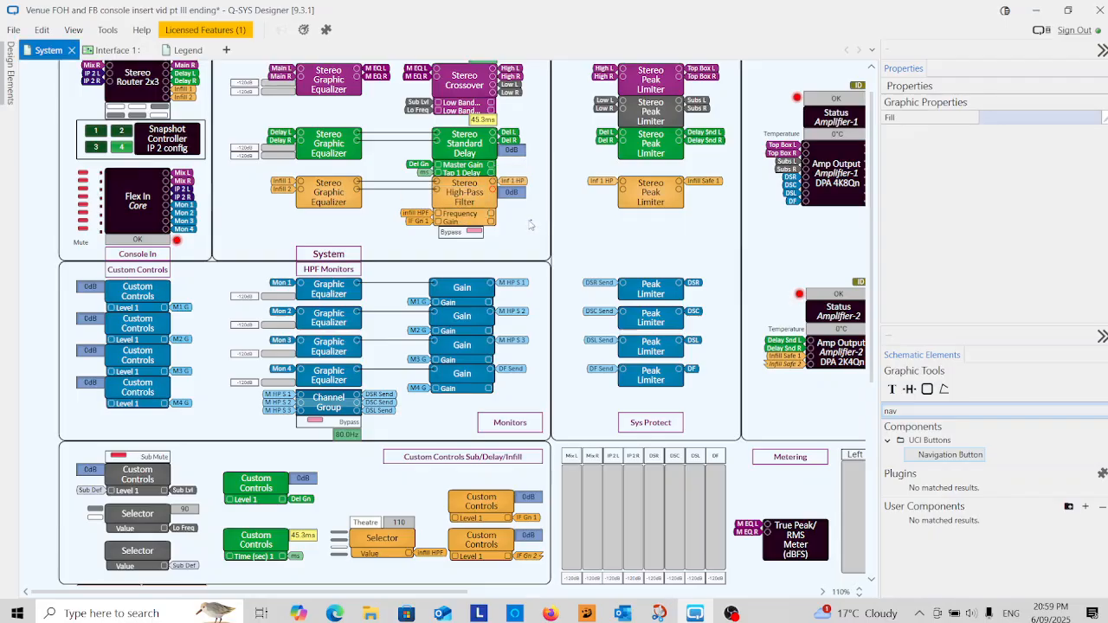
double_click(493, 190)
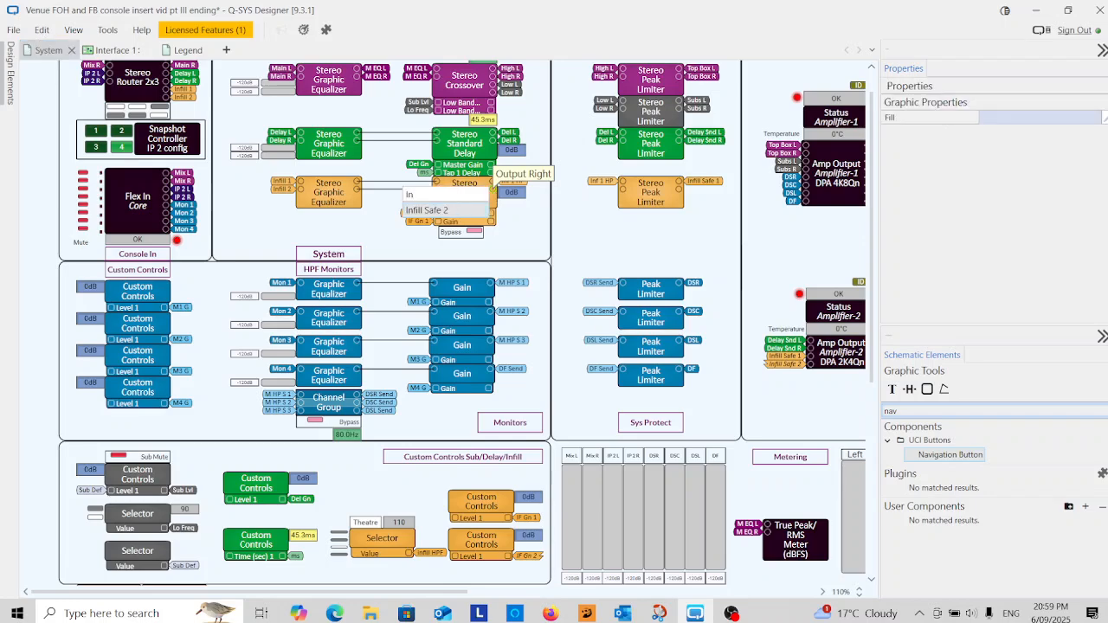
text(Inf 2 HP)
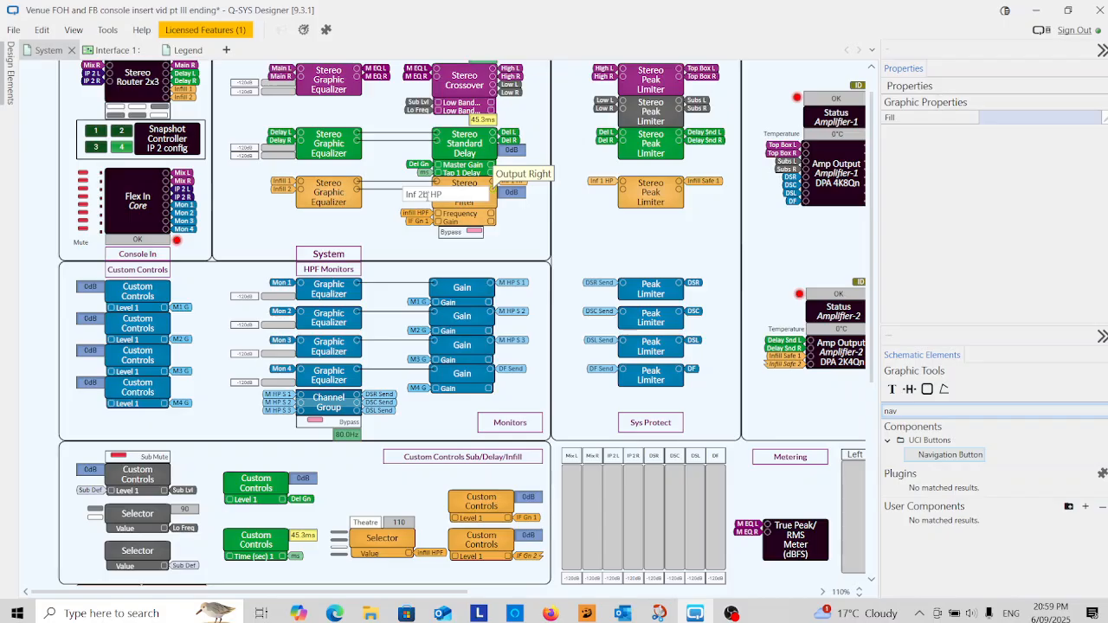
click(508, 215)
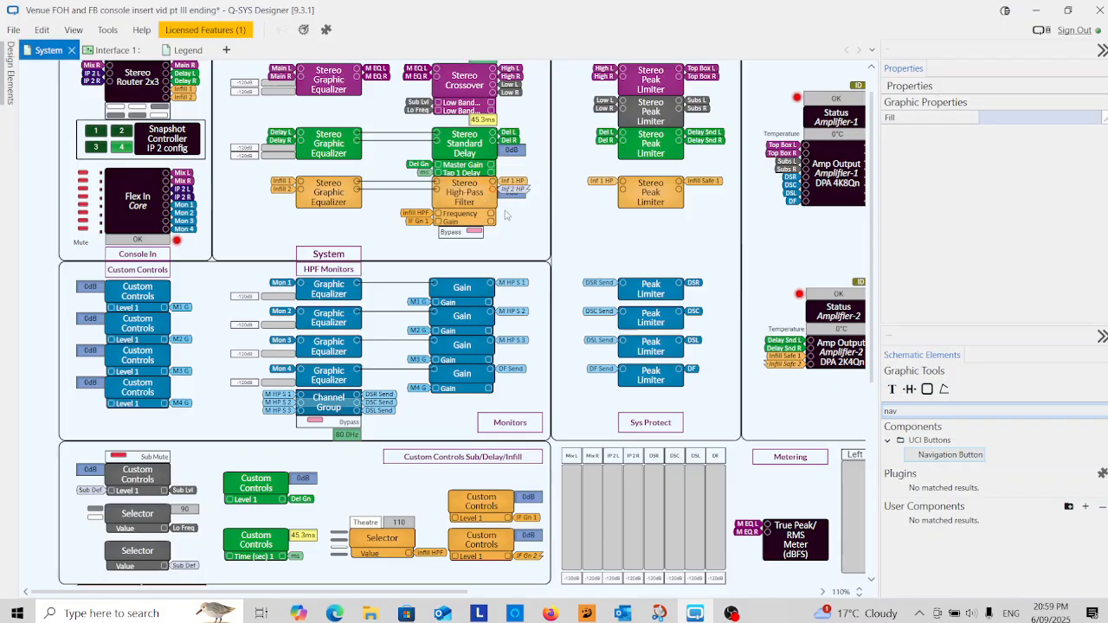
double_click(625, 196)
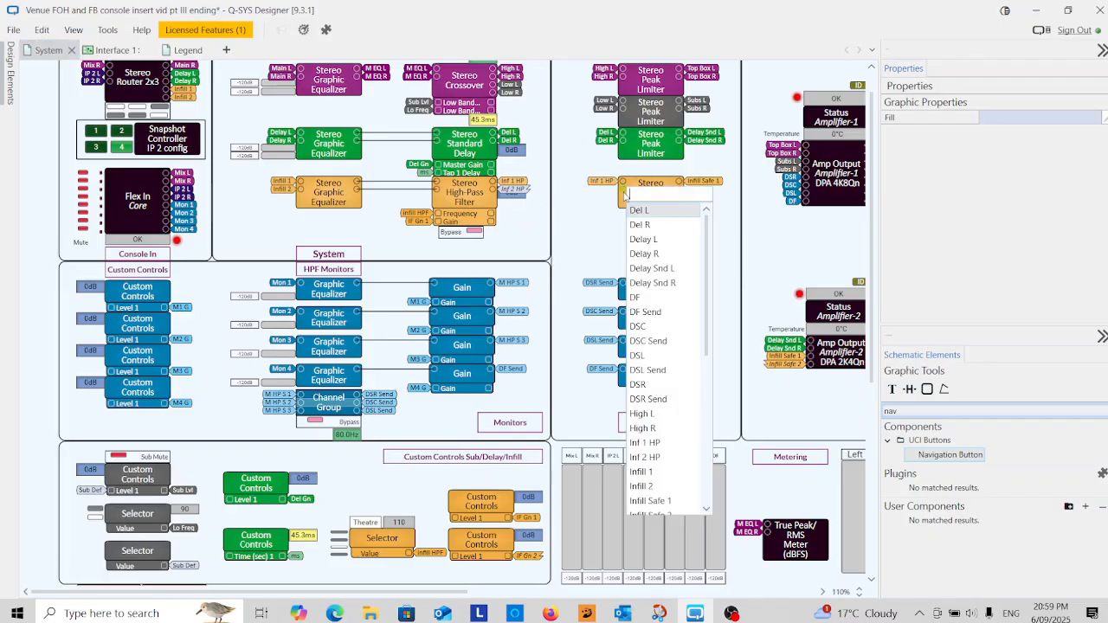
click(663, 457)
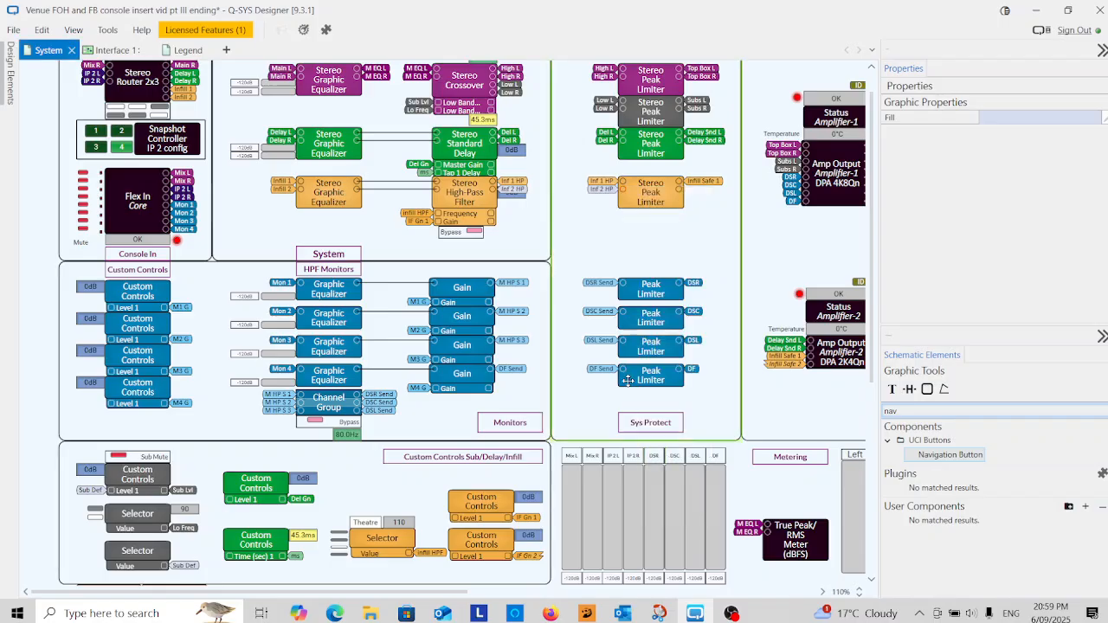
- Copy the high-pass filter's orange fill code #F5BA5C and apply it as the fill of the Inf 2 HP signal name
click(448, 201)
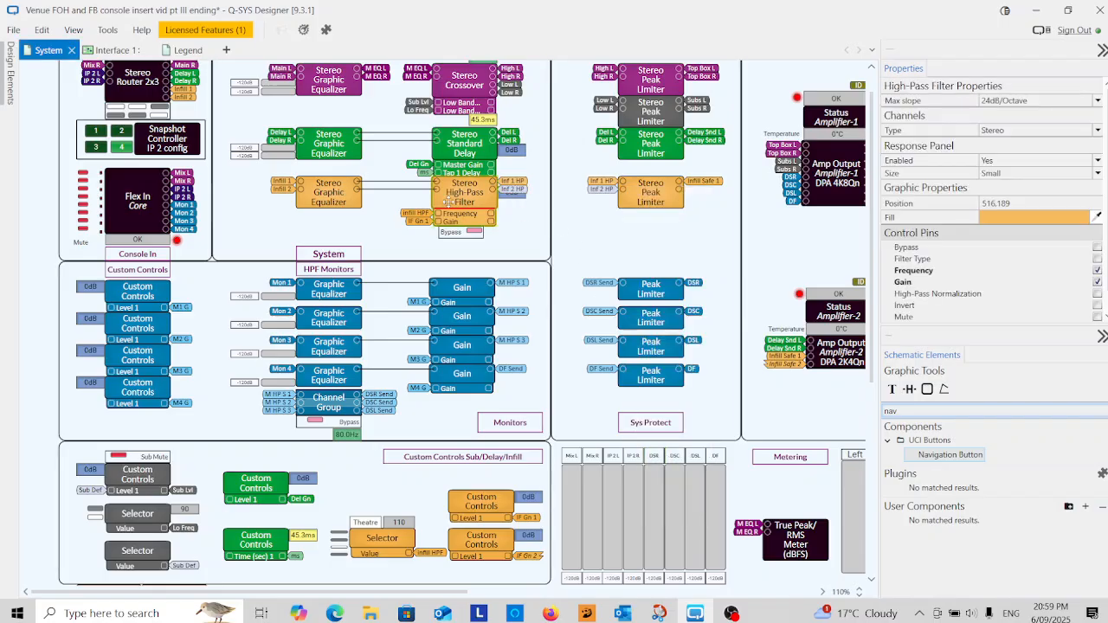
click(1045, 219)
double_click(1013, 275)
right_click(1005, 275)
click(926, 303)
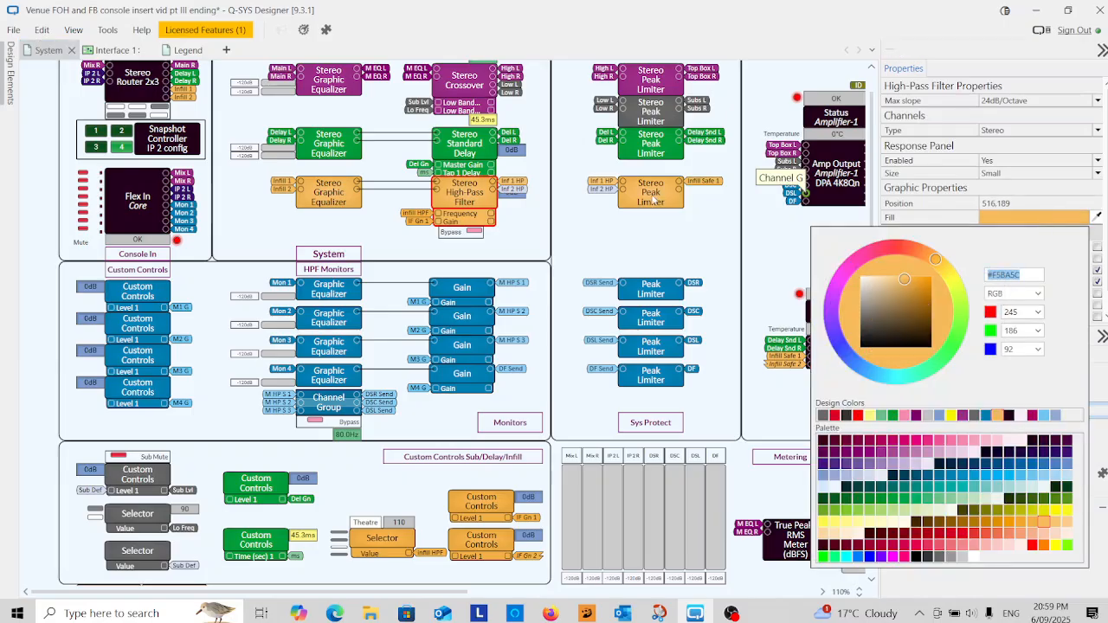
click(524, 208)
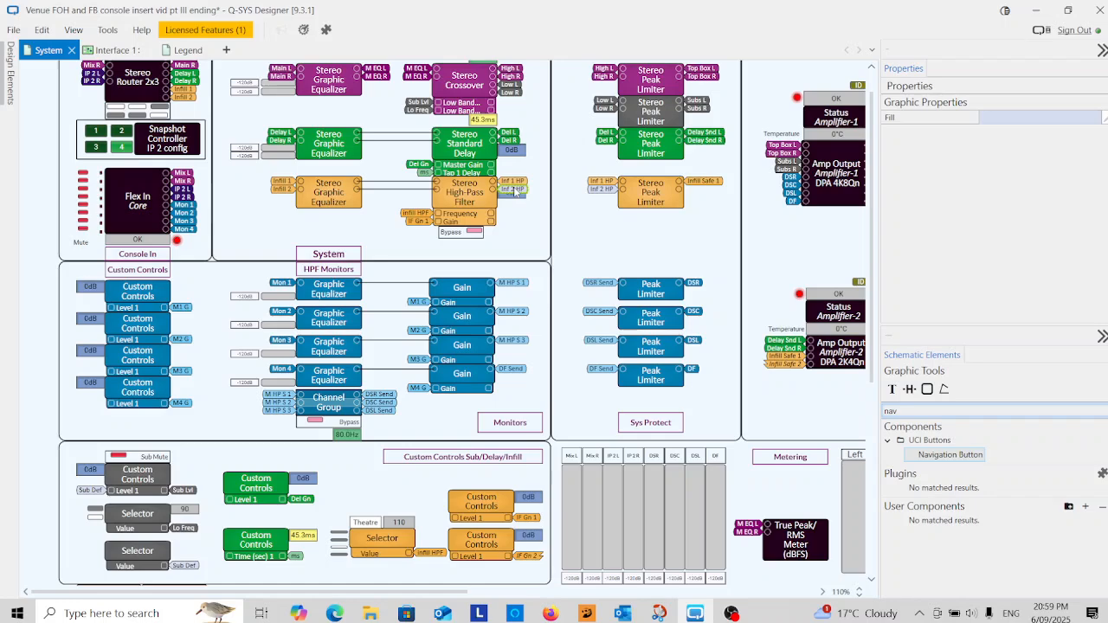
click(1034, 125)
drag(1032, 175, 996, 176)
right_click(1017, 175)
click(946, 227)
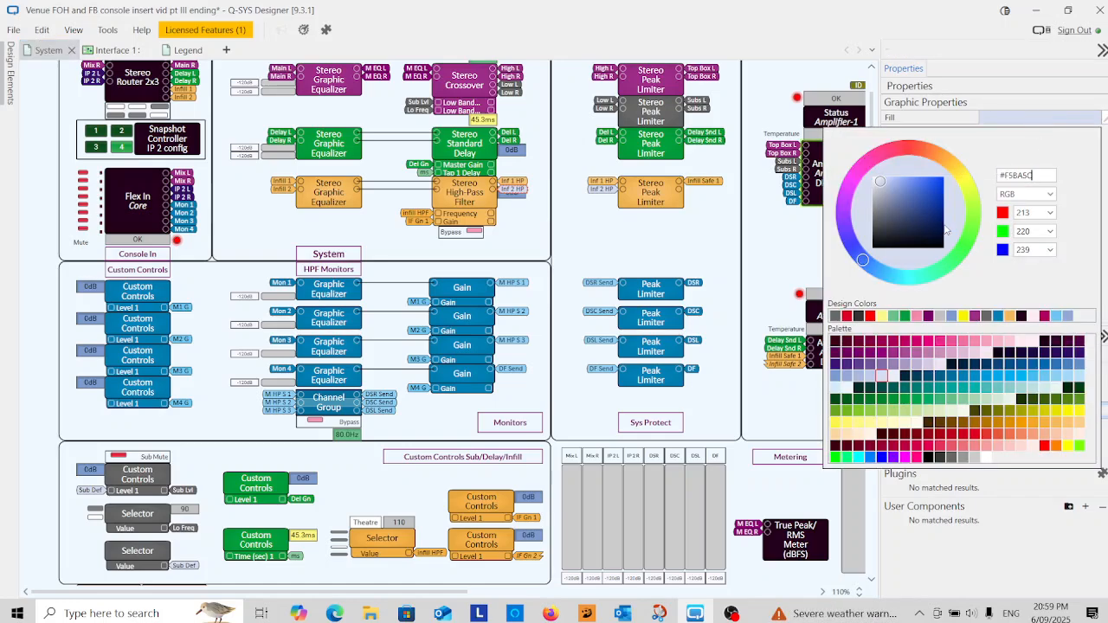
key(Return)
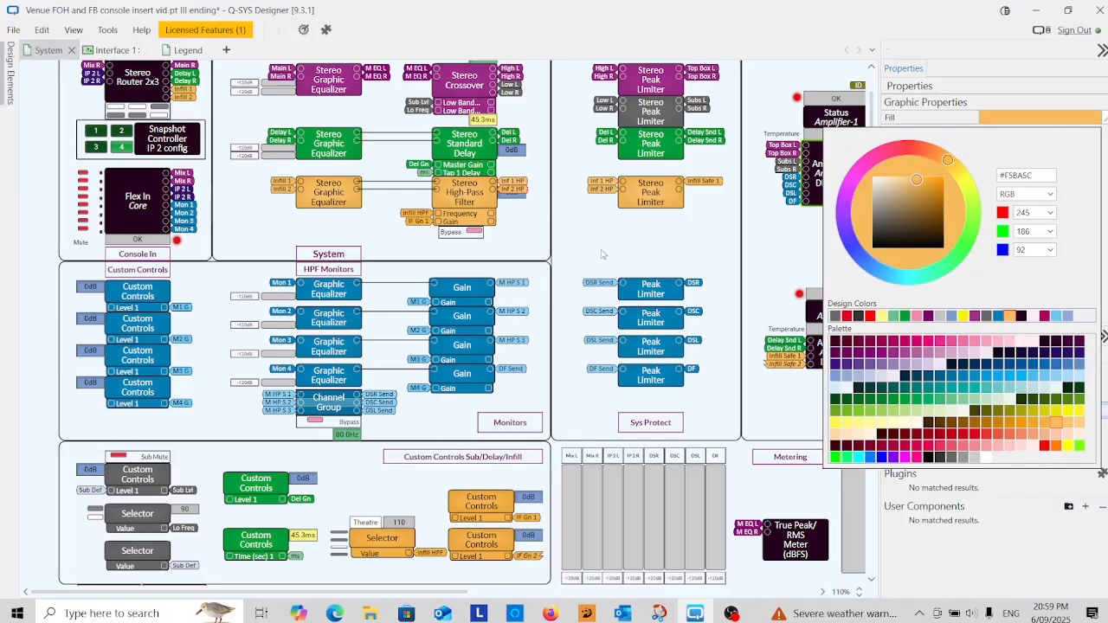
- Name the infill stereo peak limiter's right output Infill Safe 2
click(590, 240)
double_click(679, 190)
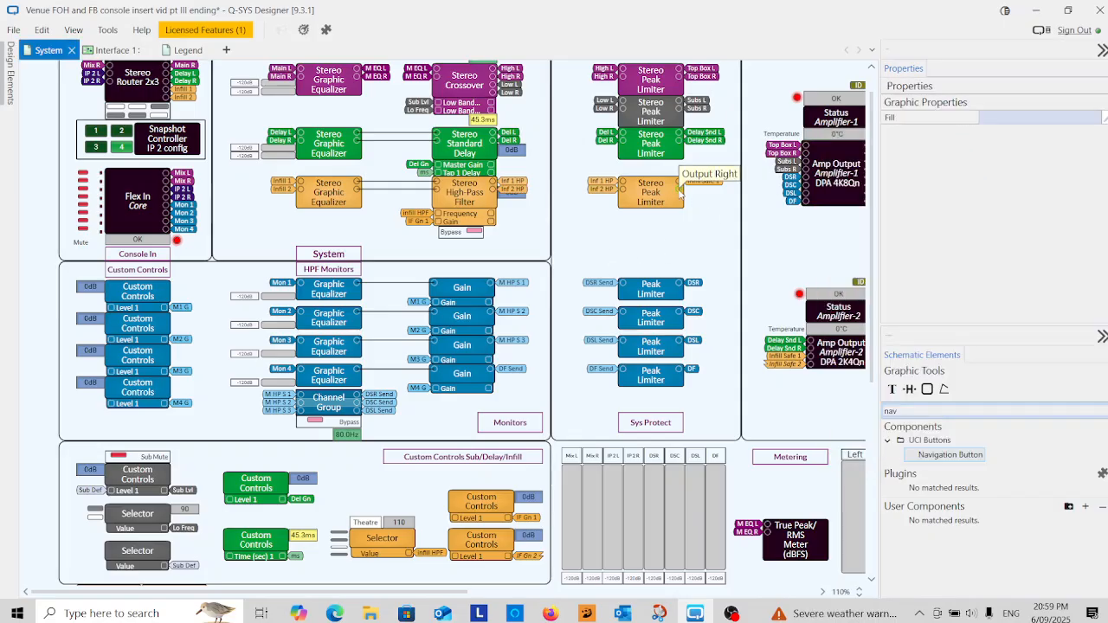
click(632, 213)
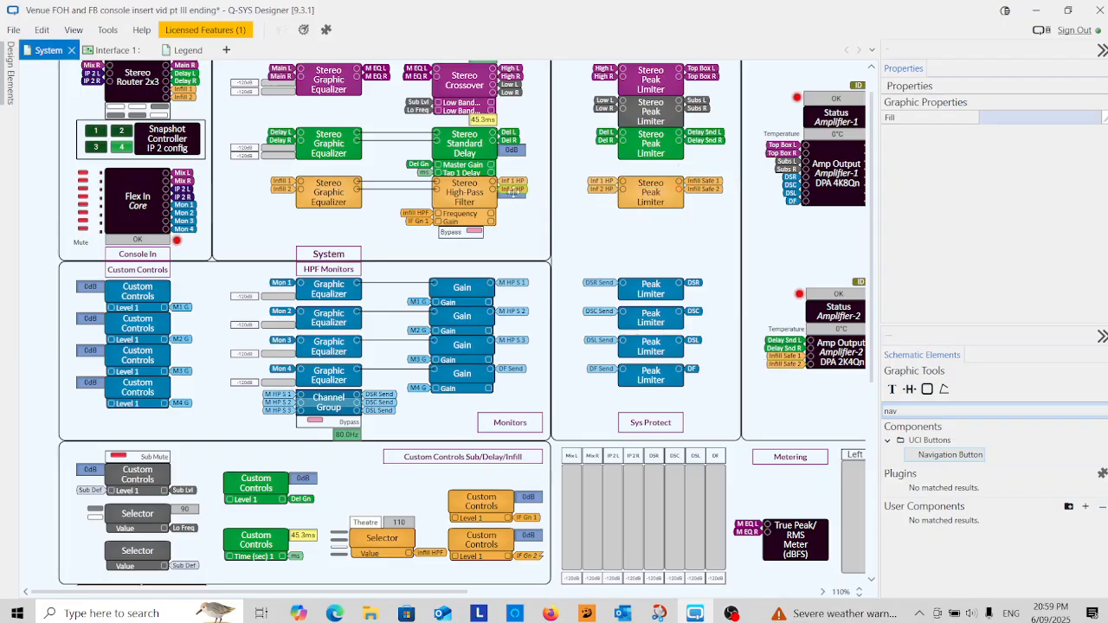
- Move the infill high-pass filter's gain readout down so it sits clear beneath the Inf 2 HP signal name
click(513, 206)
drag(513, 210, 513, 210)
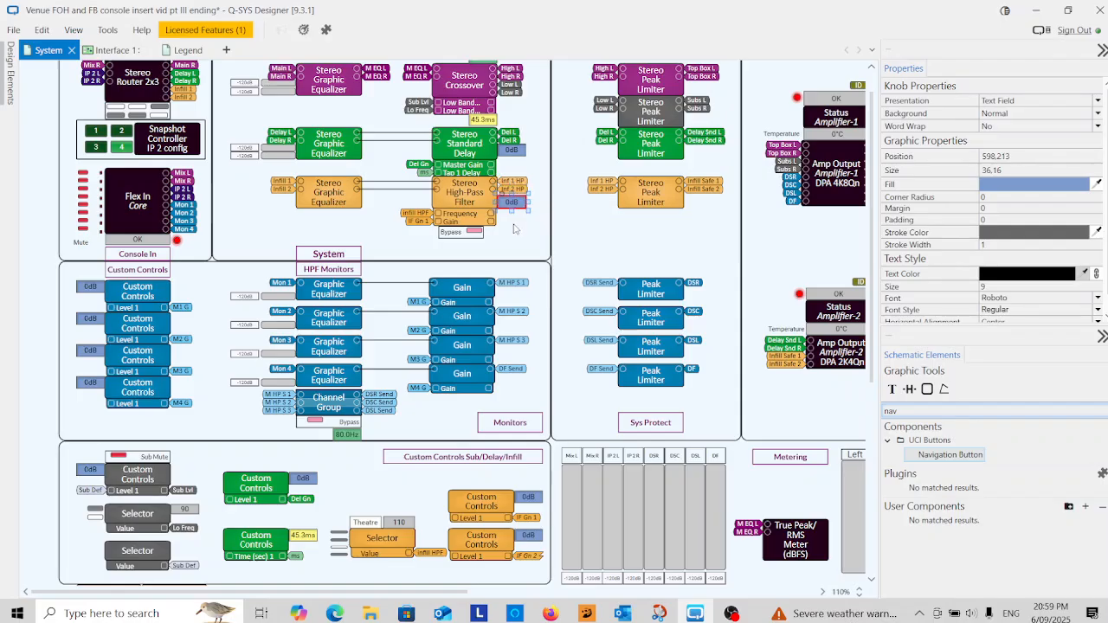
click(515, 227)
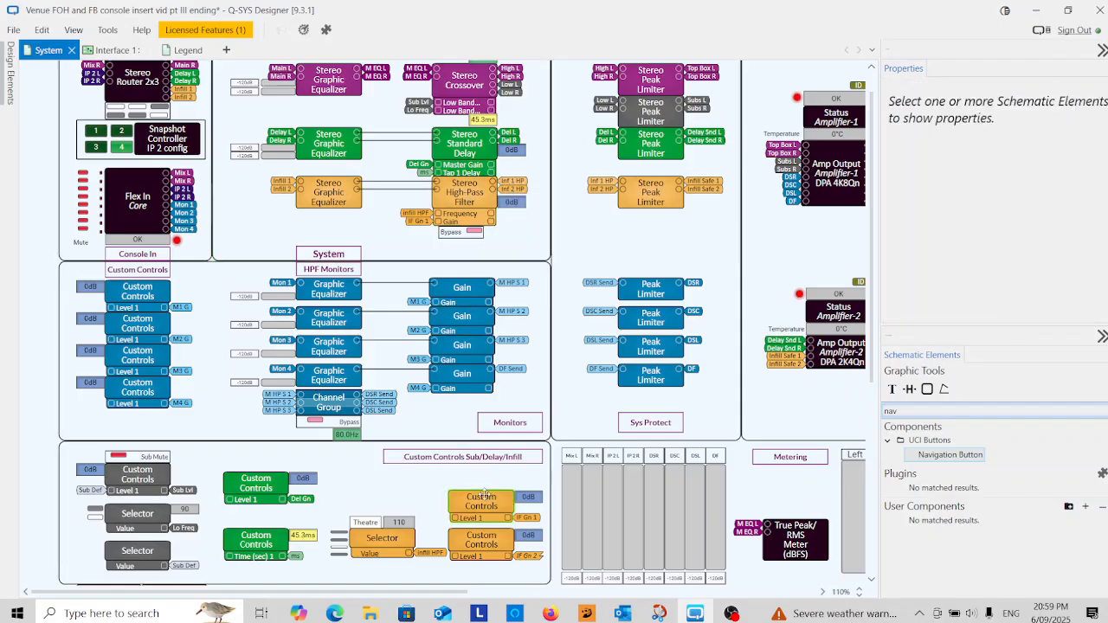
- Align the Bypass label and button beneath the infill high-pass filter and widen the label box to the filter's width
click(475, 234)
drag(481, 237, 477, 235)
click(491, 246)
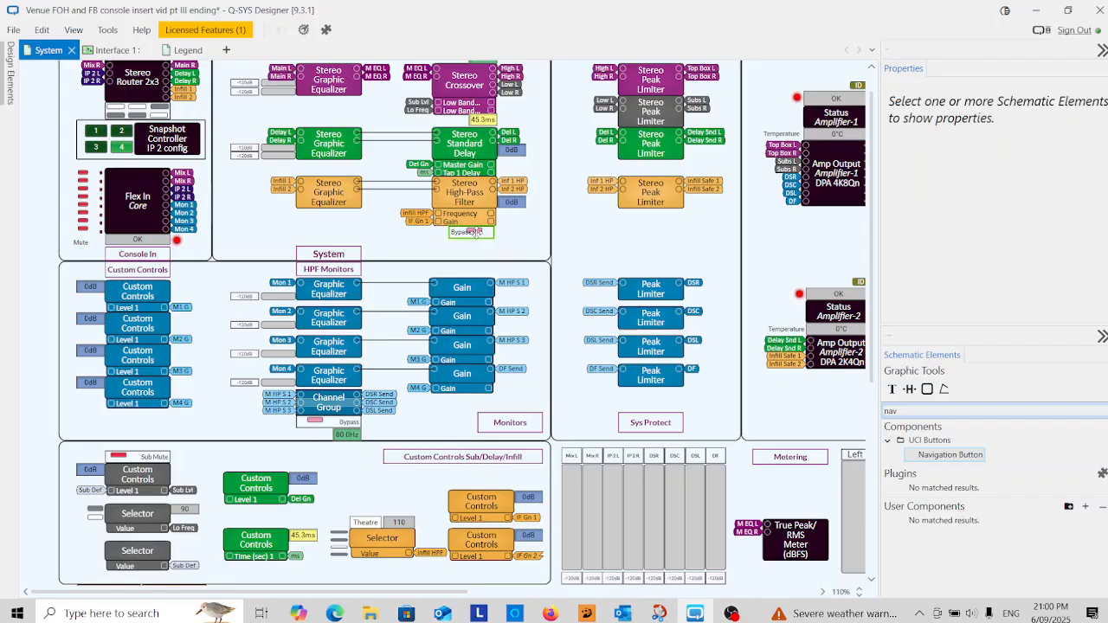
click(473, 234)
drag(451, 237, 442, 236)
click(457, 252)
click(487, 233)
drag(486, 233, 497, 233)
click(472, 253)
- Delete the IF Gn 2 Custom Controls block with its readout, and move the infill HPF Selector group beneath the remaining infill Custom Controls
scroll(345, 488, down, 1)
scroll(342, 489, down, 1)
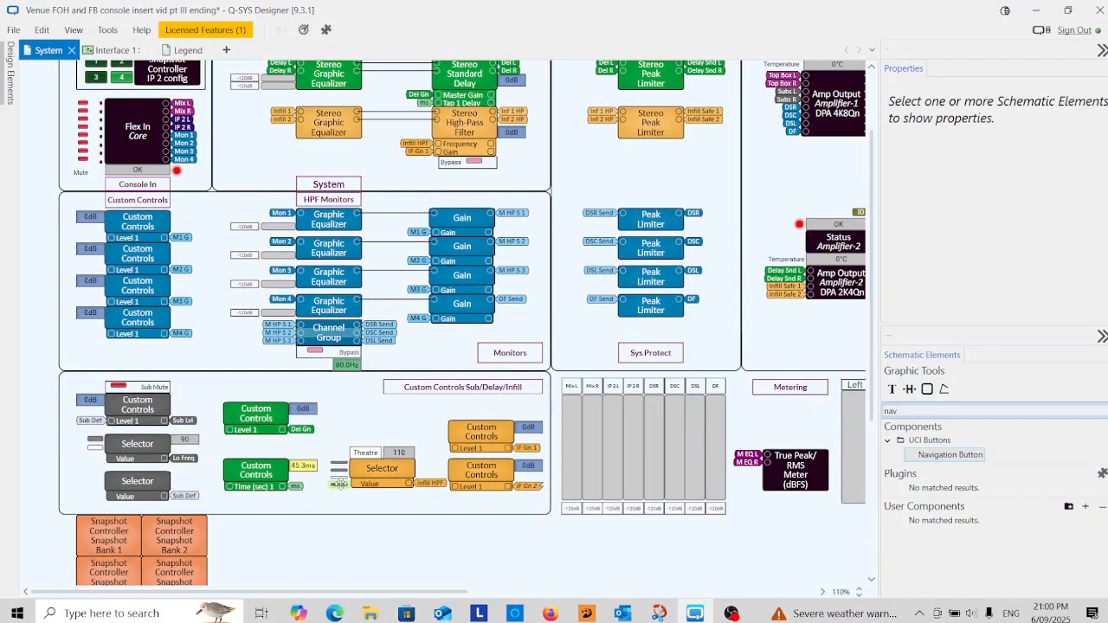
click(479, 477)
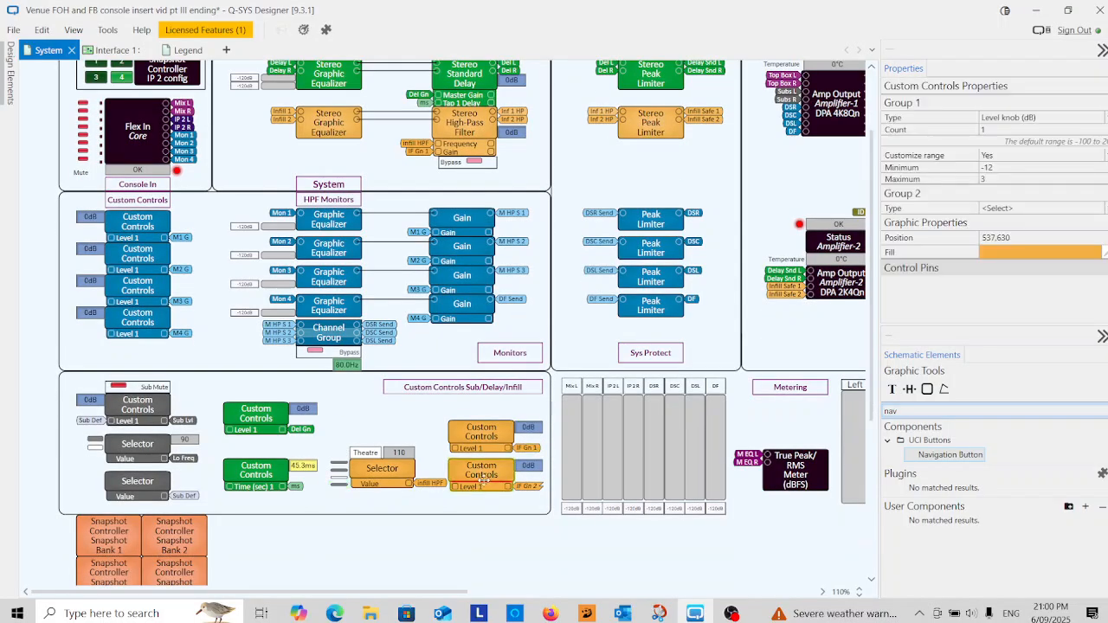
key(Delete)
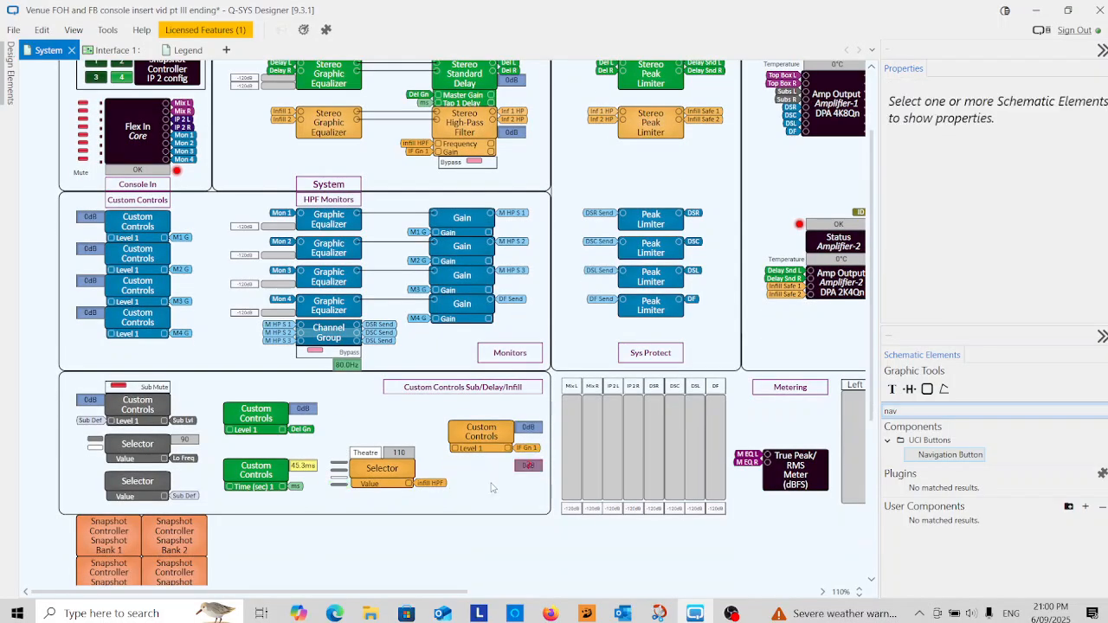
click(527, 467)
key(Delete)
drag(381, 481, 485, 487)
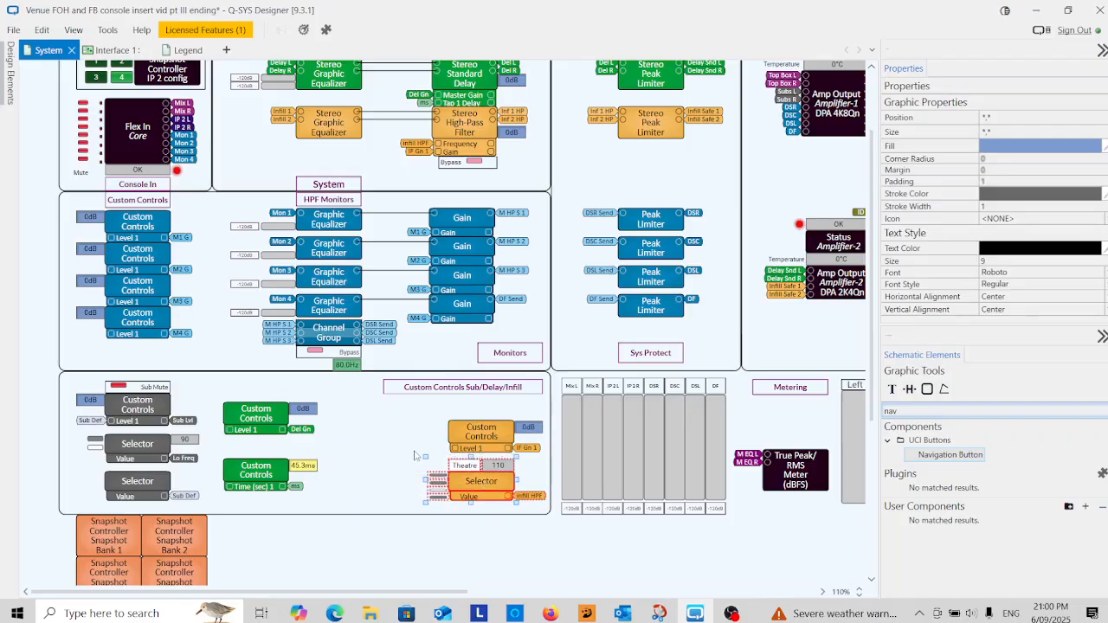
click(404, 448)
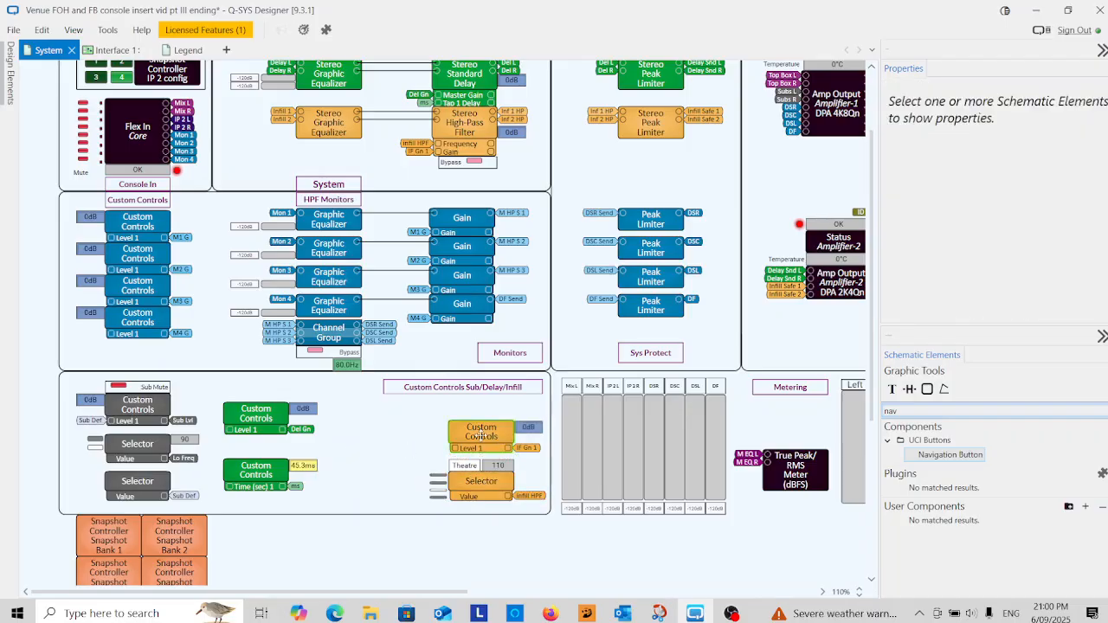
click(919, 411)
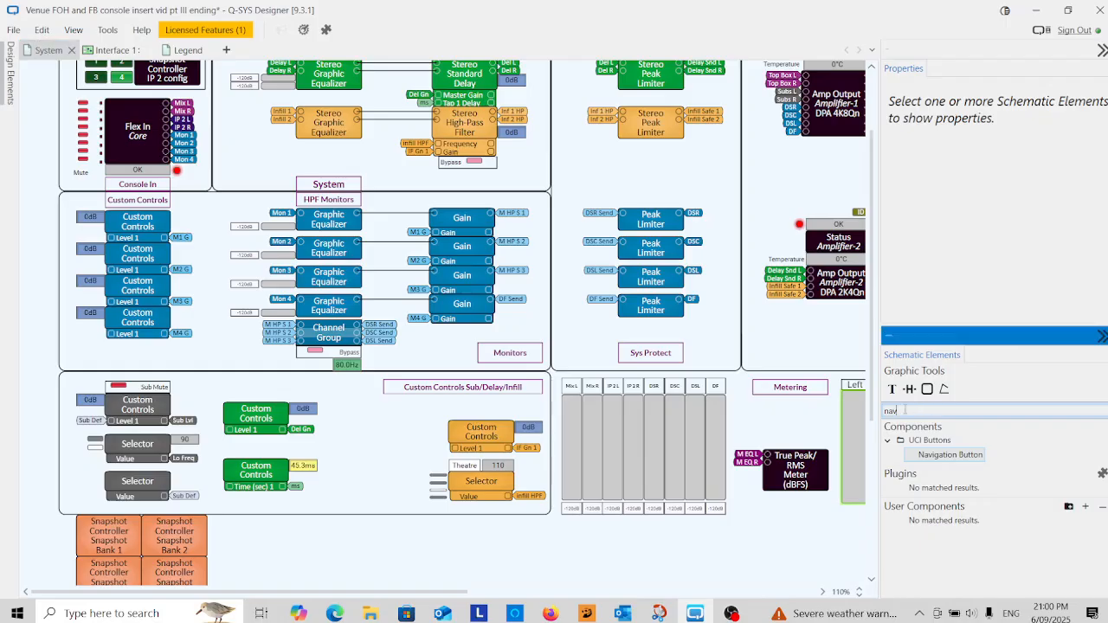
text(sel)
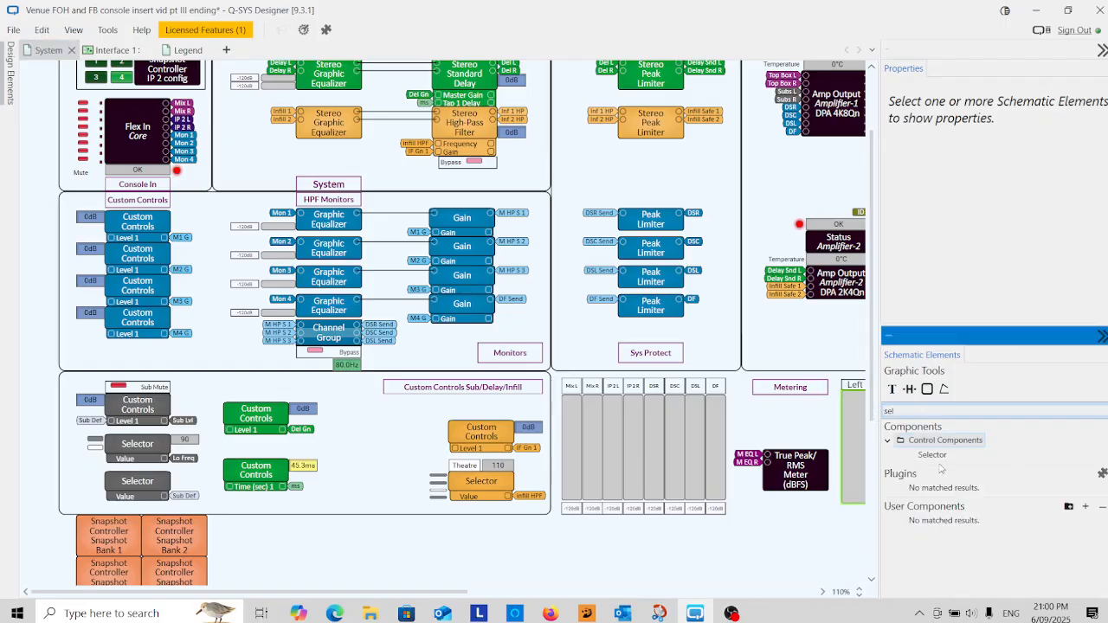
click(937, 459)
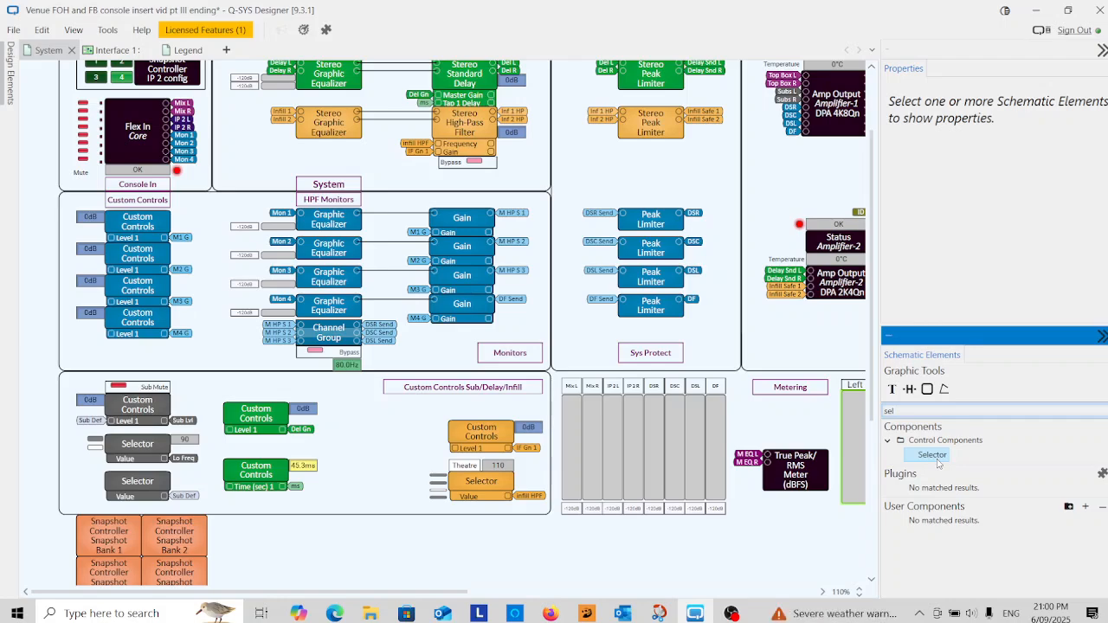
- Duplicate the Sub Def Selector twice, placing the copies one above the other between the delay and infill Custom Controls
click(131, 485)
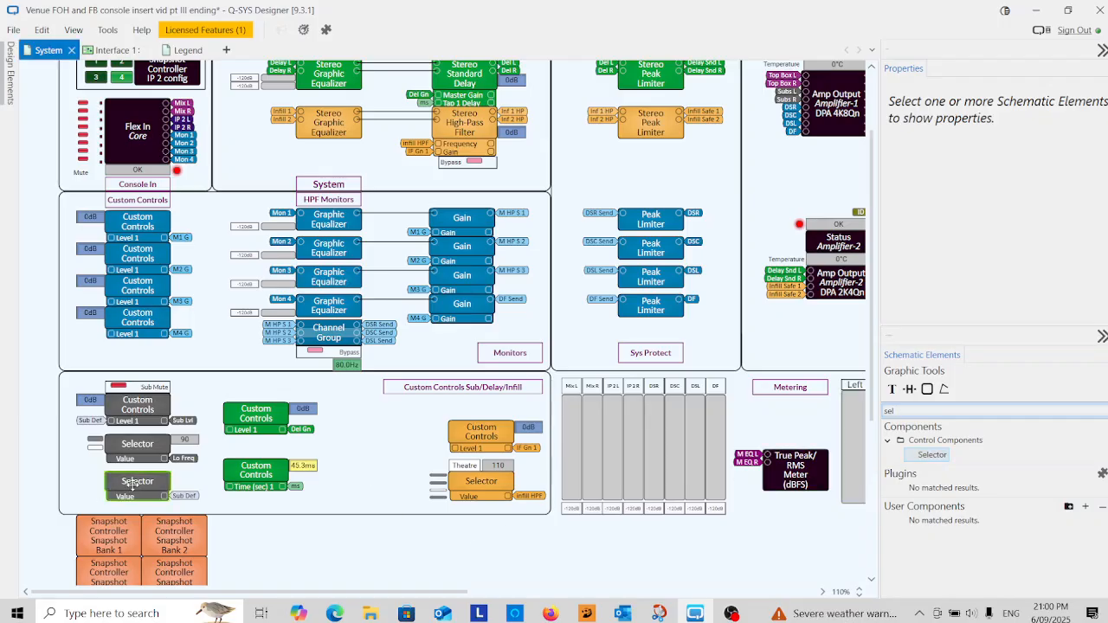
drag(134, 482, 375, 416)
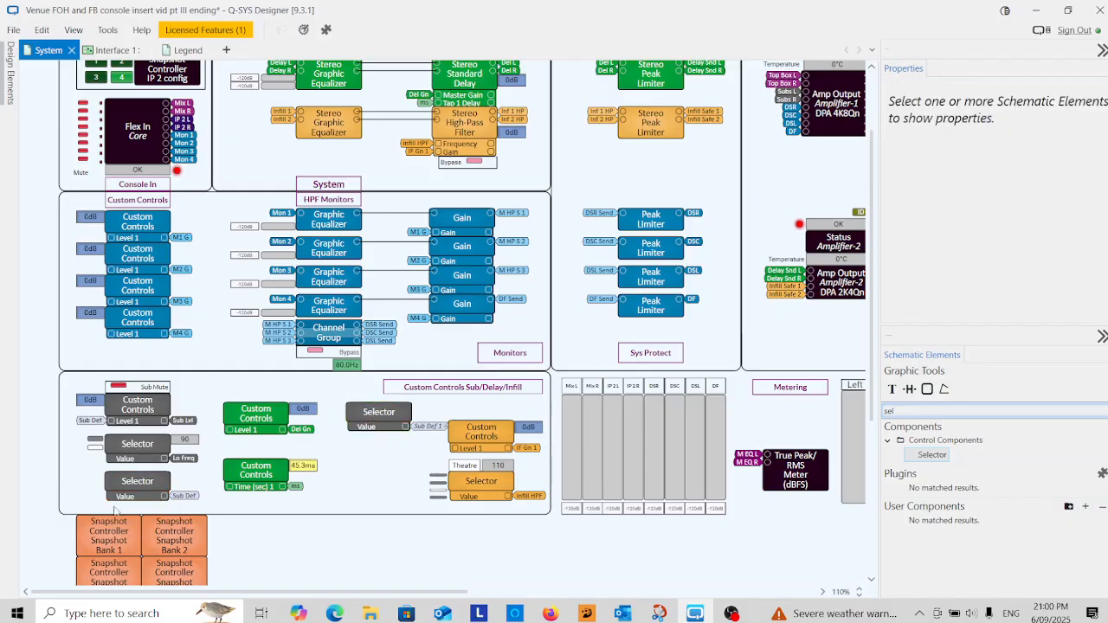
click(137, 485)
drag(138, 487, 361, 421)
click(370, 441)
click(394, 511)
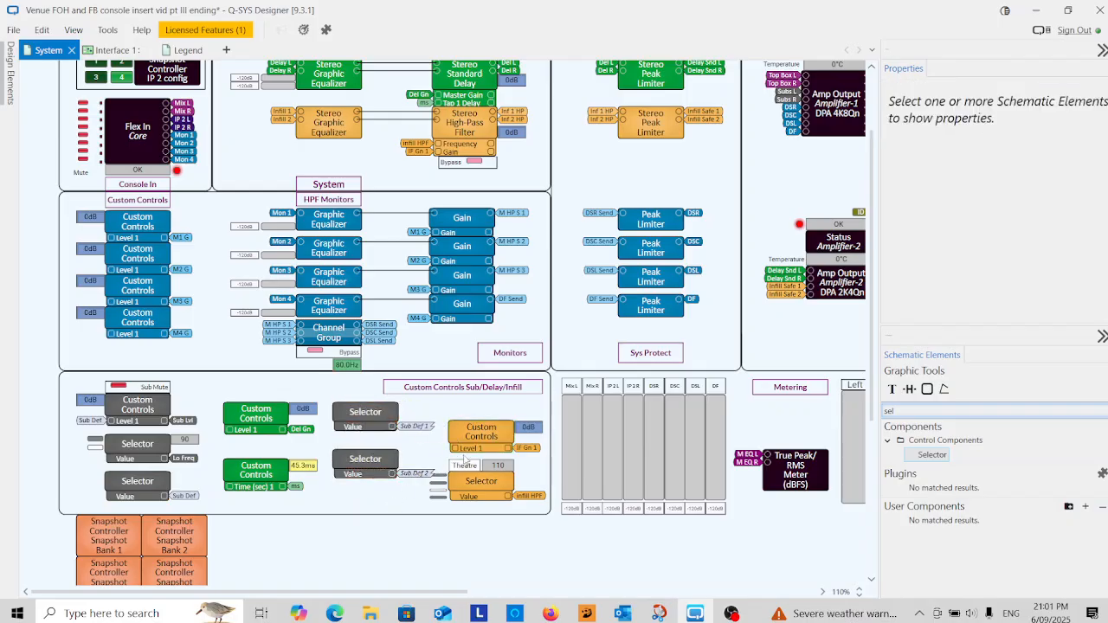
- Name the upper Selector copy's output Del Lv Def and assign that signal name to the delay gain Custom Controls' Level 1 input
click(393, 428)
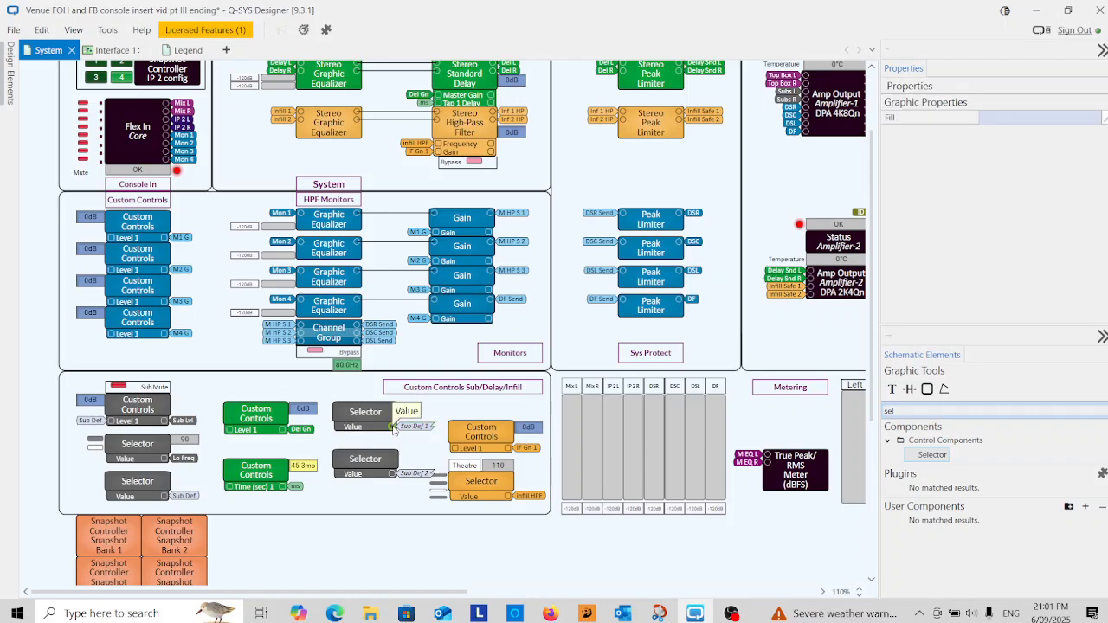
double_click(394, 430)
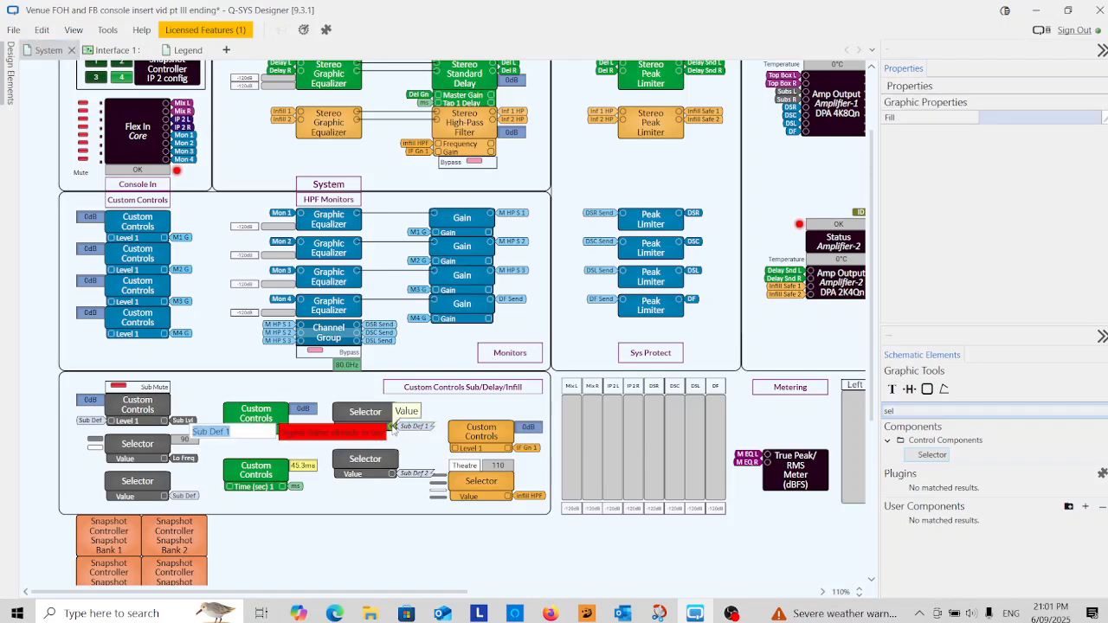
text(De)
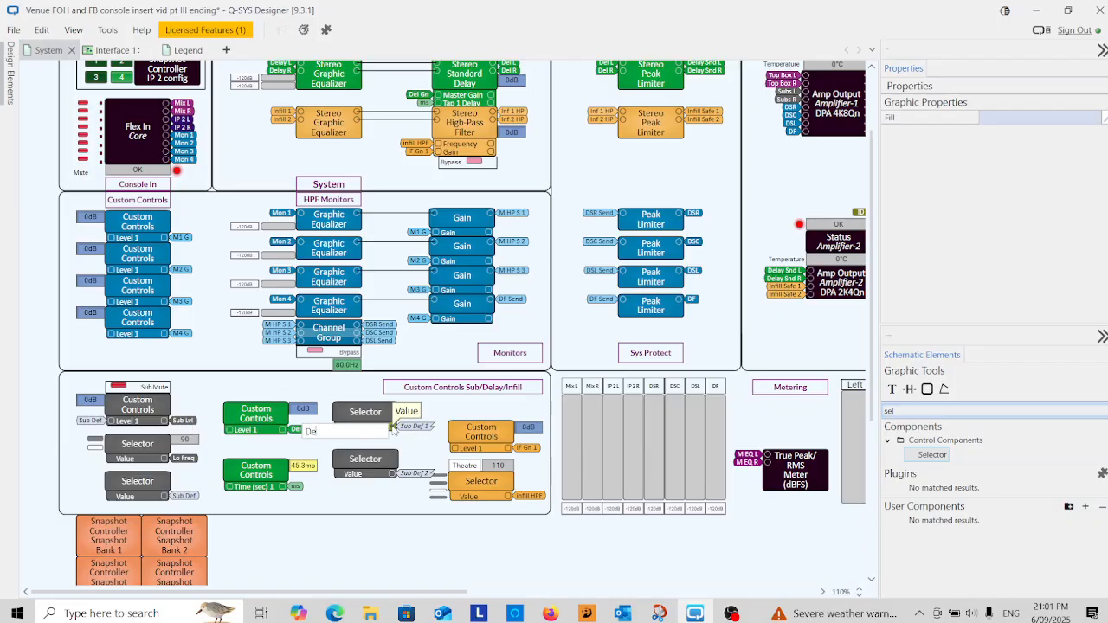
text(l Lv Def)
key(Return)
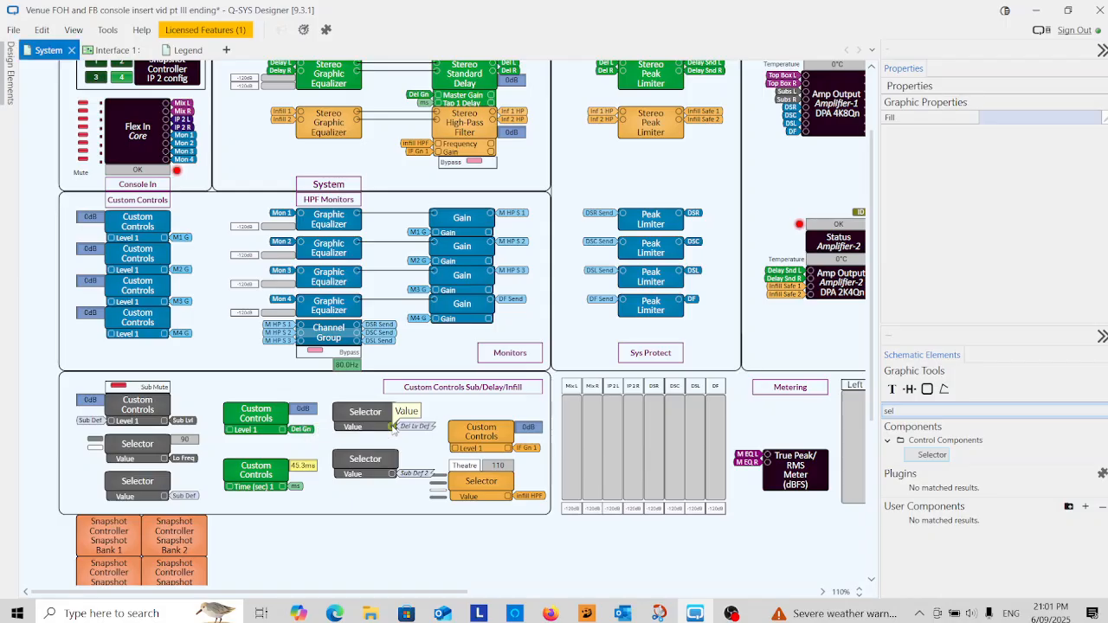
double_click(230, 434)
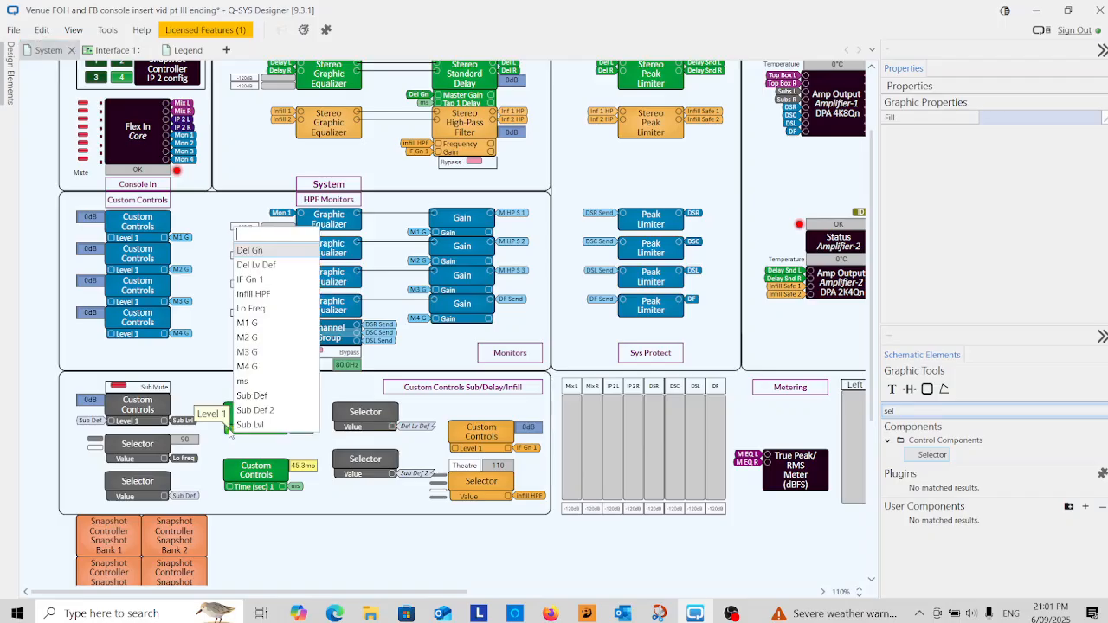
click(274, 265)
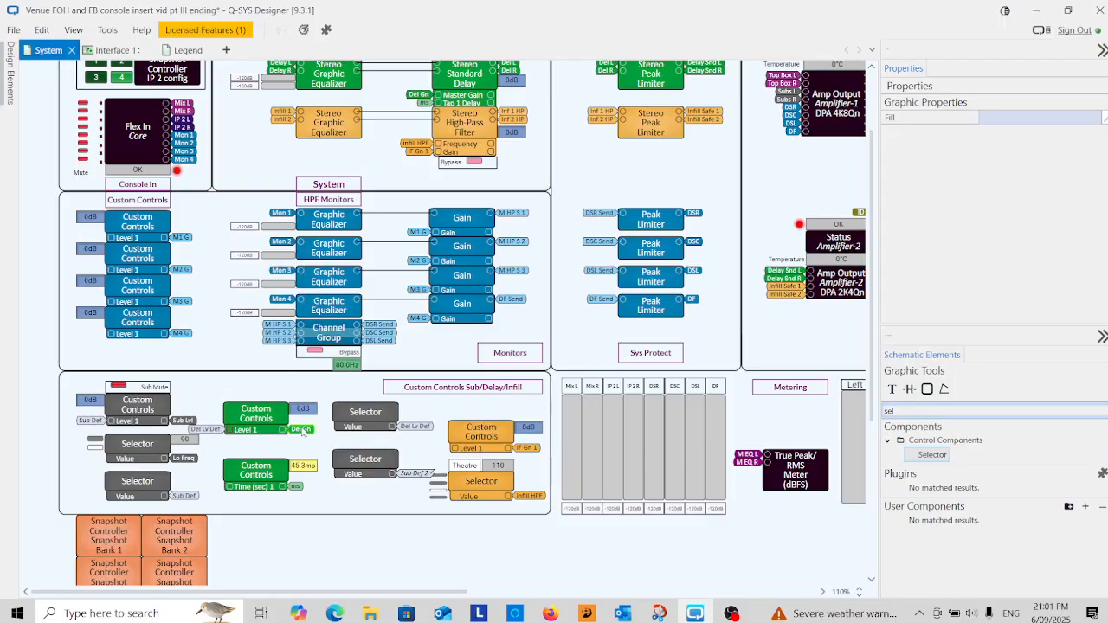
- Copy the green fill code #009F3C from the delay gain Custom Controls and apply it as the upper Selector copy's fill
click(274, 420)
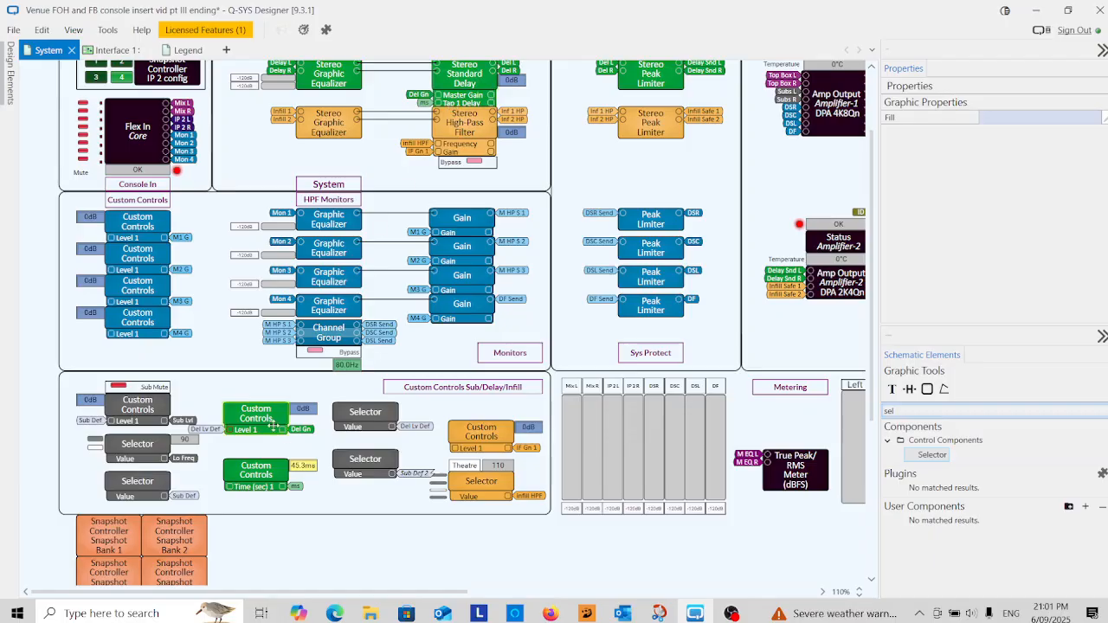
click(365, 414)
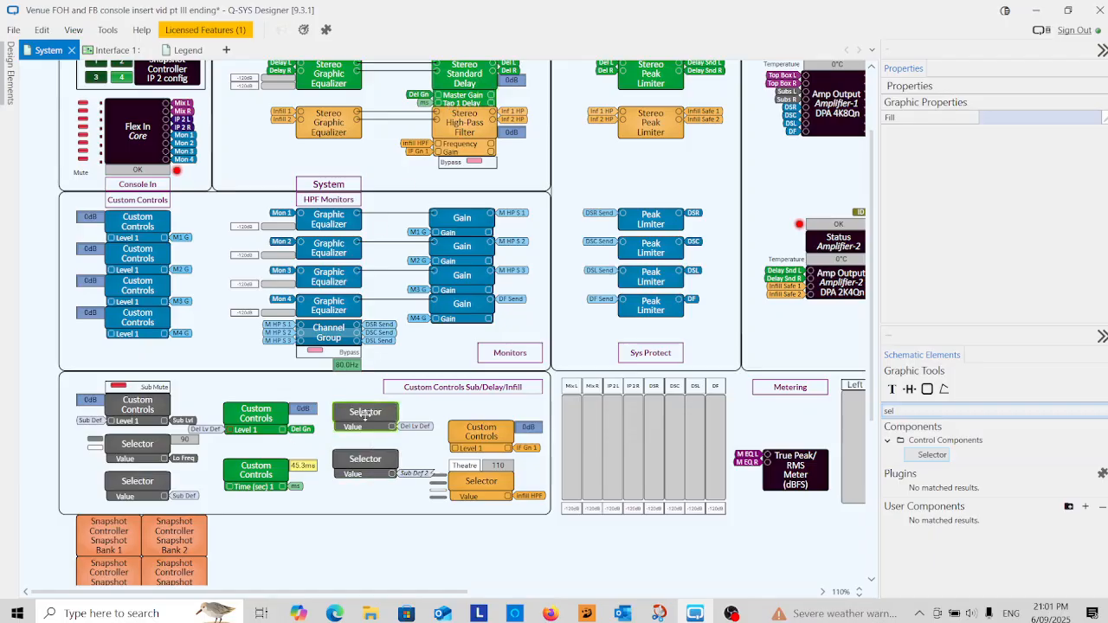
click(269, 414)
click(1032, 256)
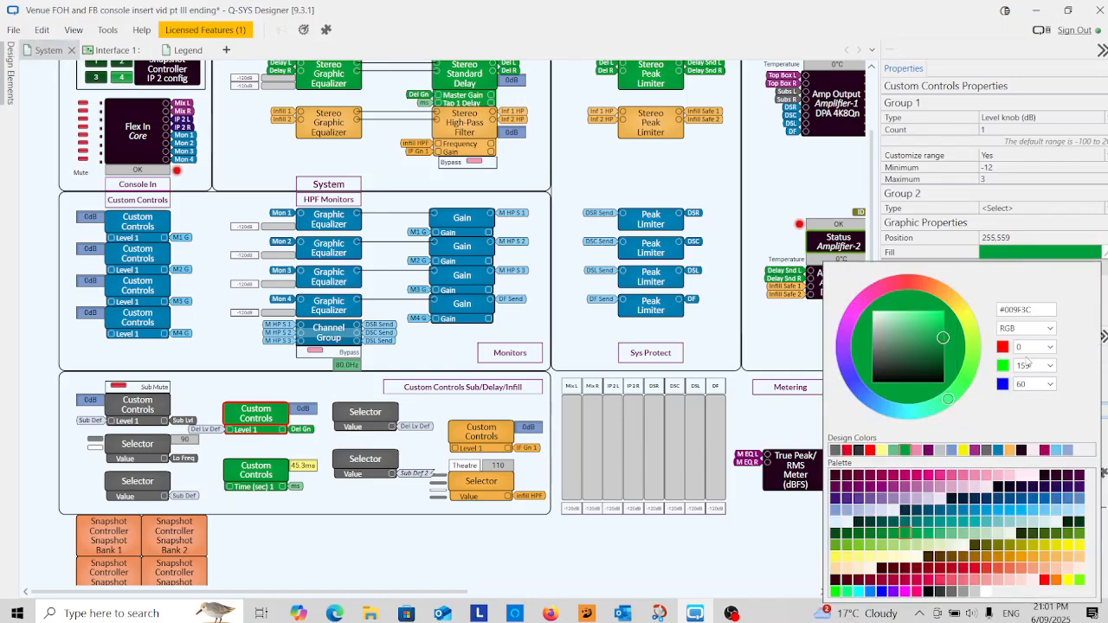
drag(1051, 311, 1000, 312)
right_click(1013, 313)
click(934, 341)
click(365, 419)
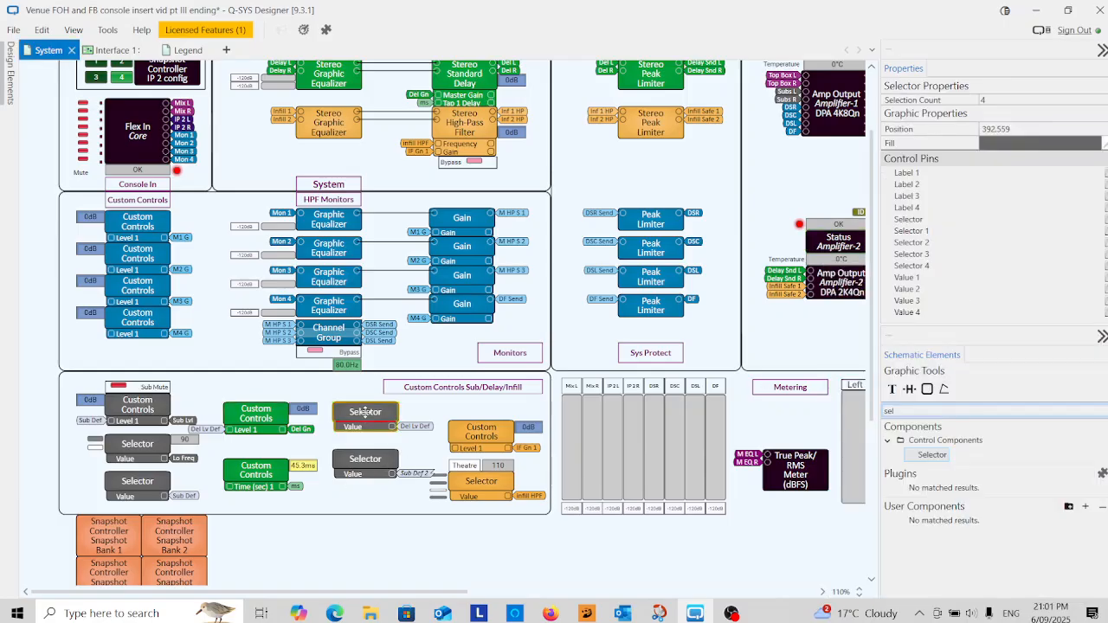
click(1039, 147)
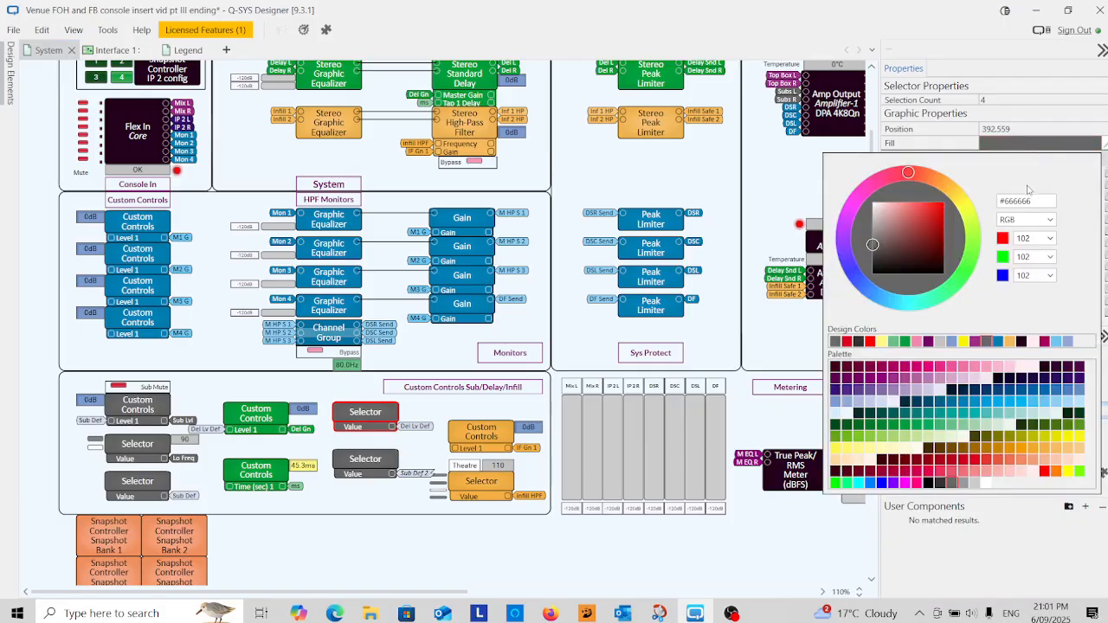
drag(1039, 200, 996, 202)
right_click(1010, 205)
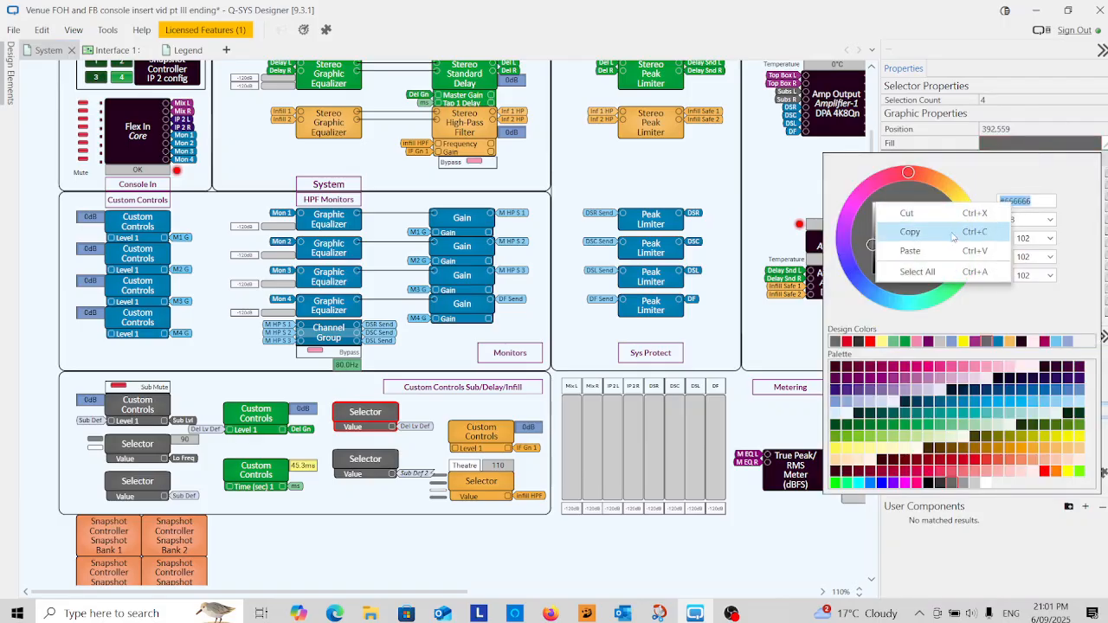
click(910, 251)
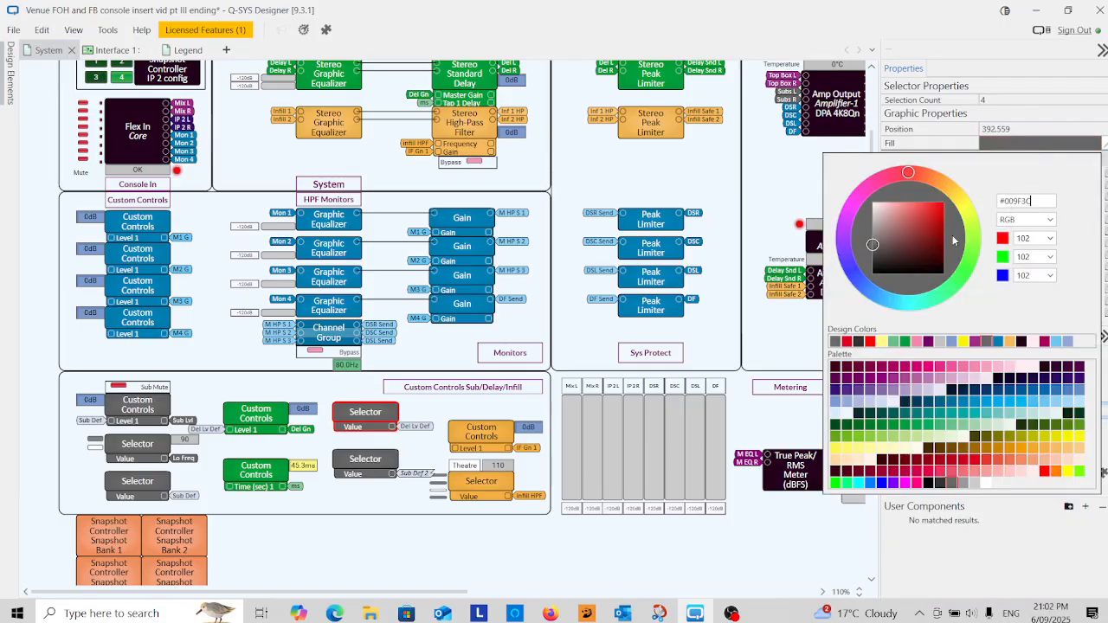
key(Return)
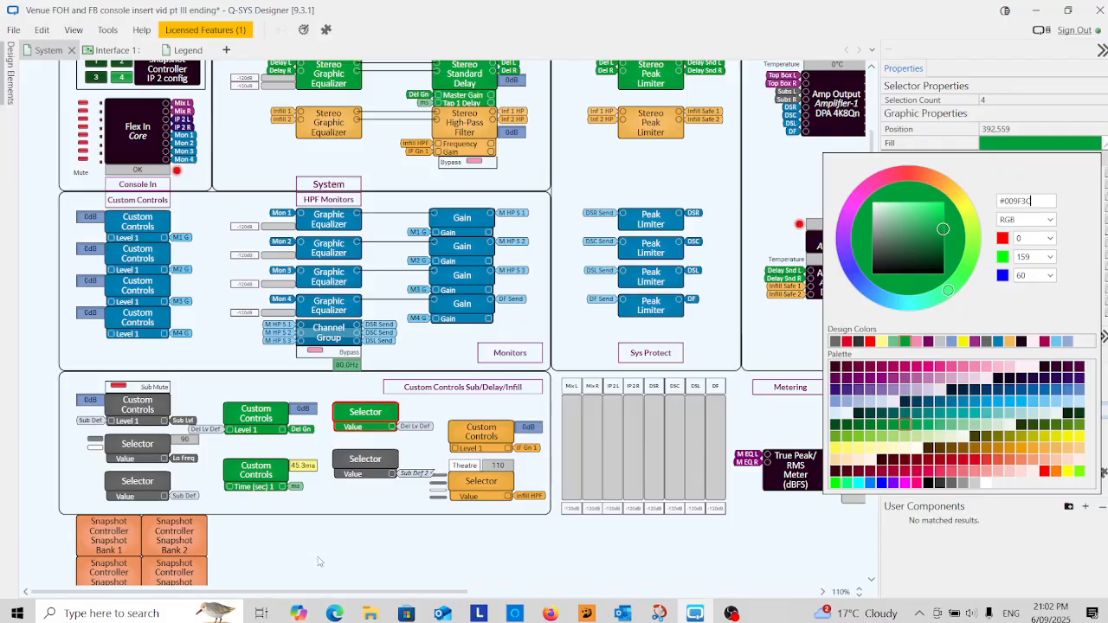
- Apply the green fill #009F3C to the Del Lv Def signal name
click(414, 431)
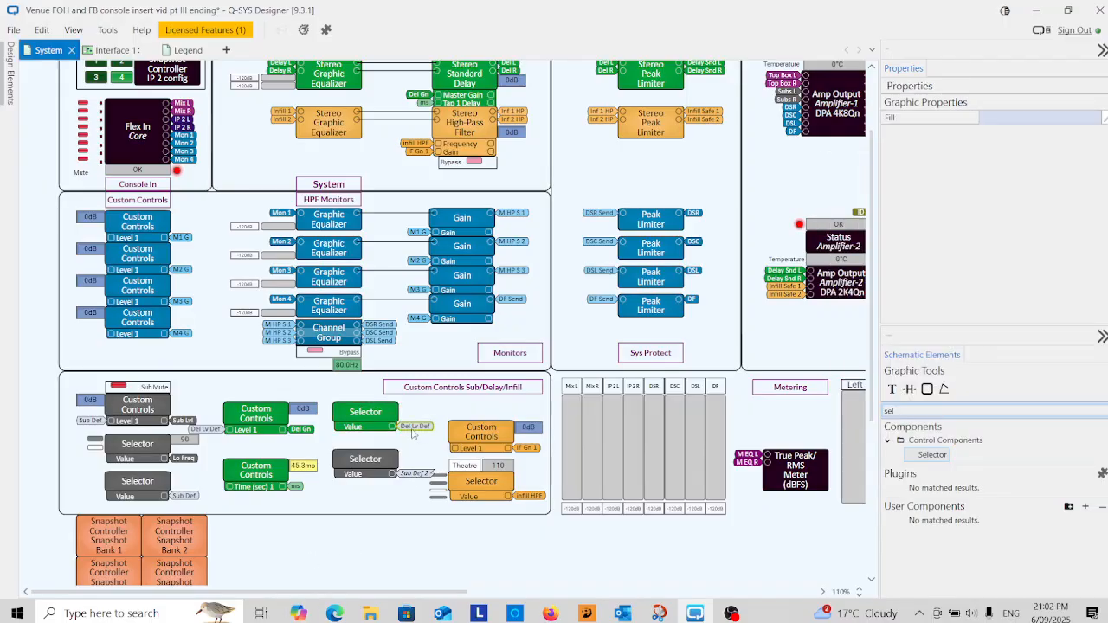
click(1036, 121)
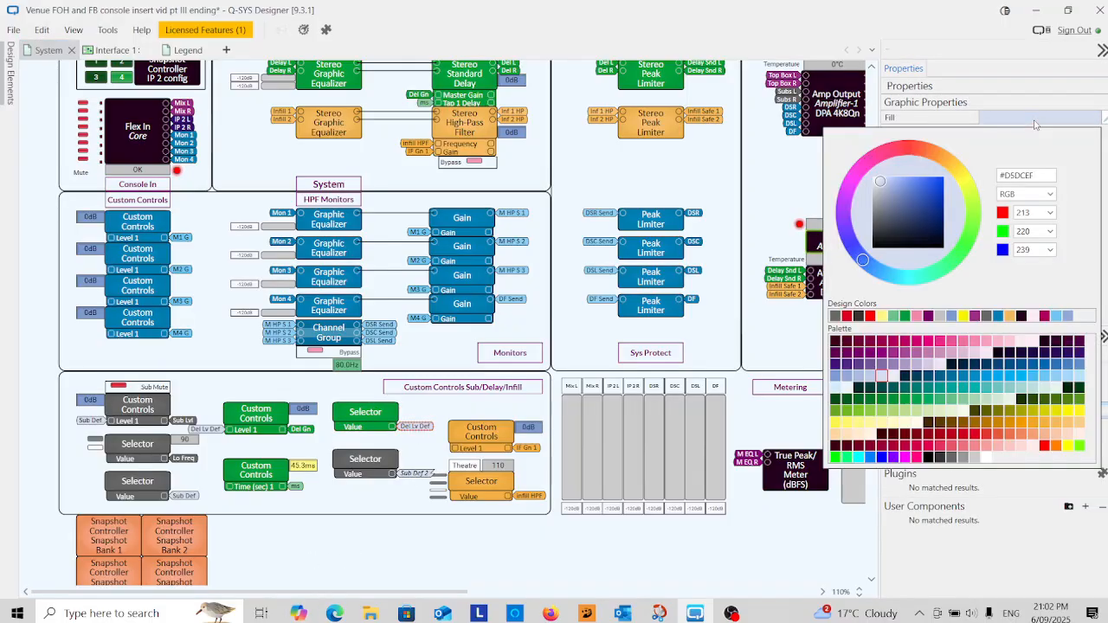
triple_click(1030, 176)
right_click(1017, 175)
click(944, 223)
key(Return)
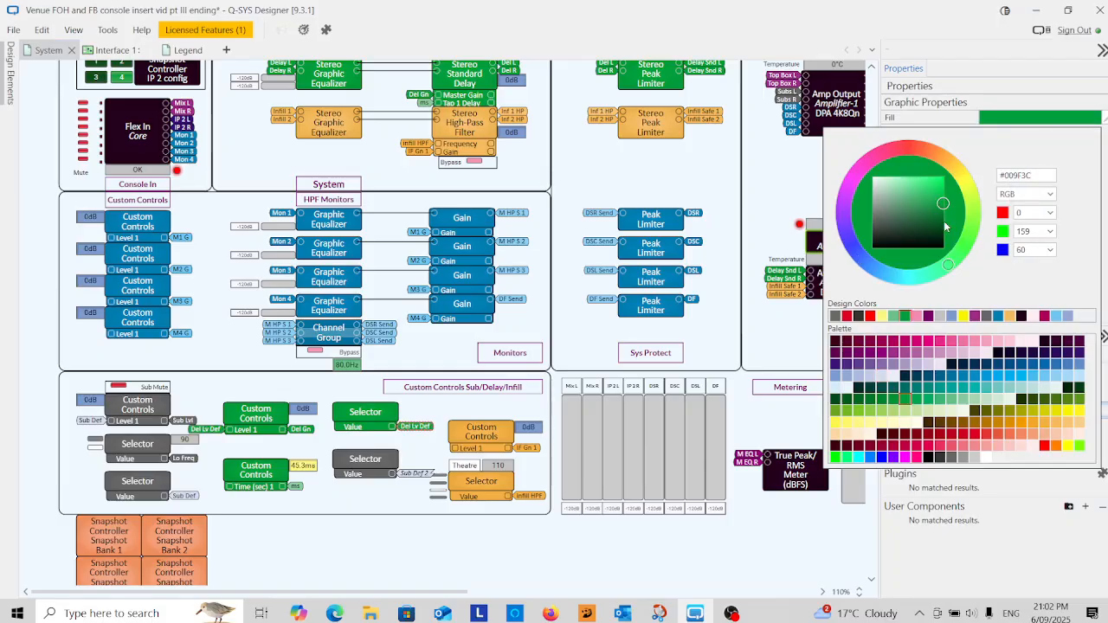
- Open the controls of the green Selector that feeds Del Lv Def and start emulating the design
click(367, 419)
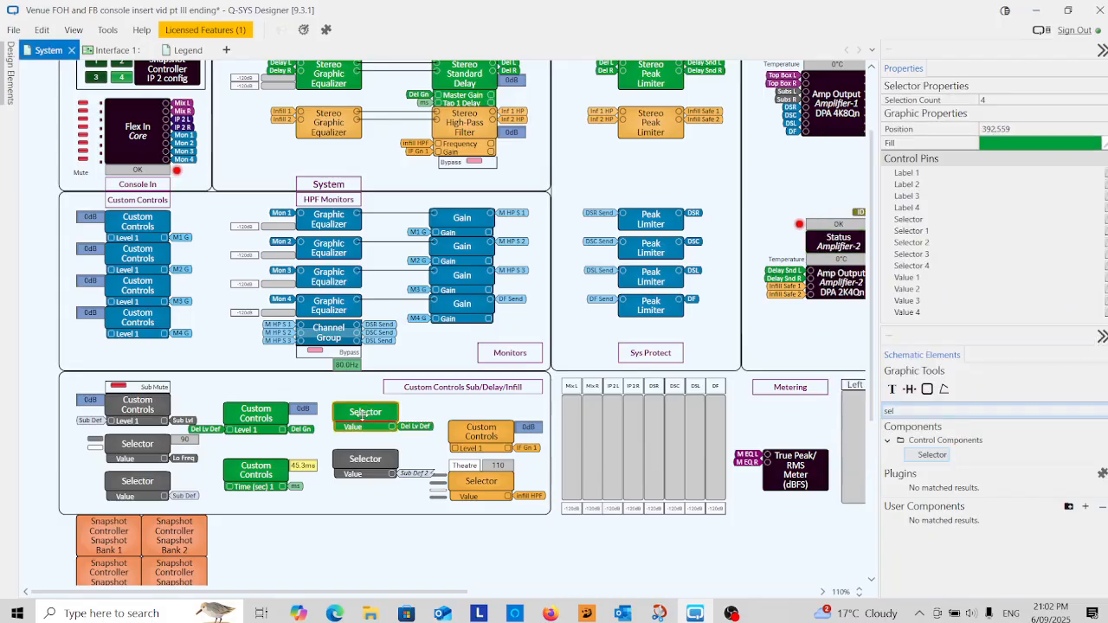
double_click(362, 413)
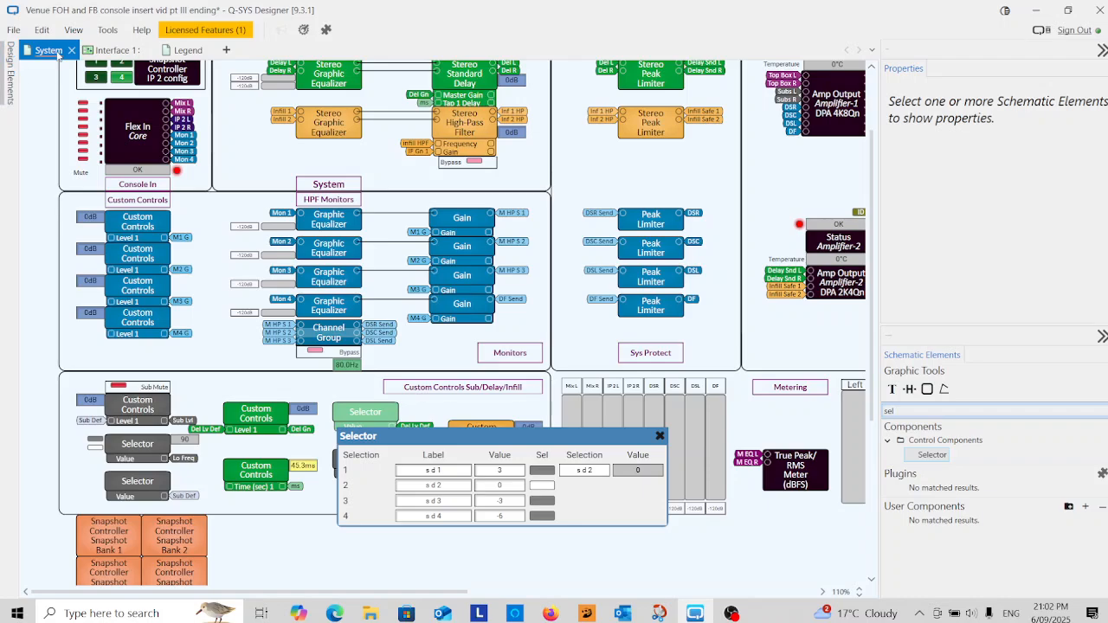
click(14, 30)
click(71, 209)
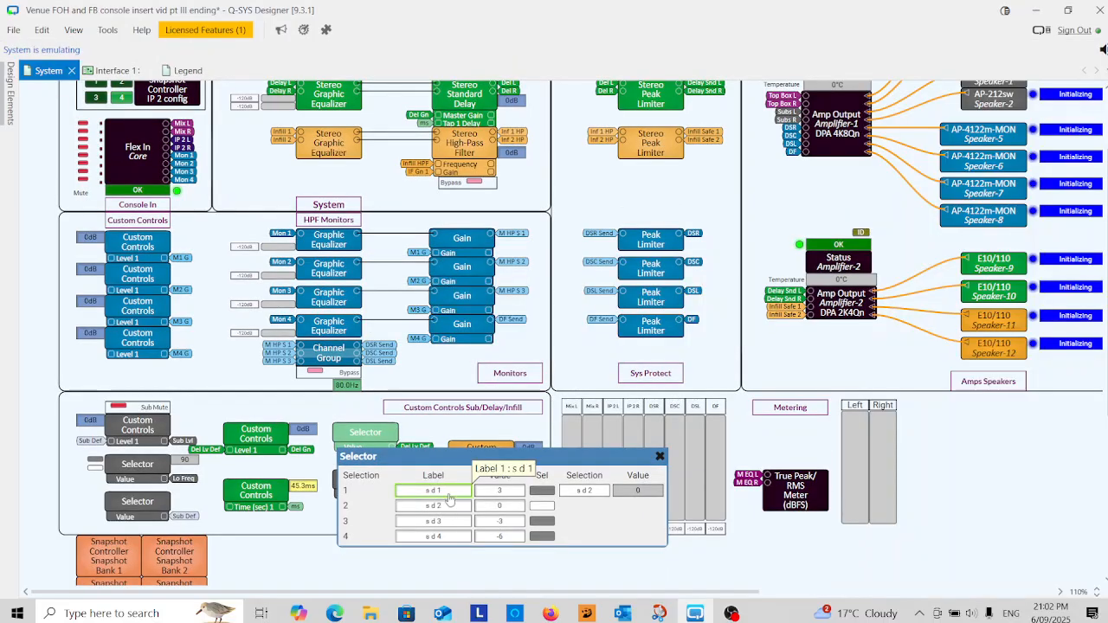
- Label the delay Selector's four options dd 1, dd 2, dd 3 and dd4
click(441, 491)
text(d)
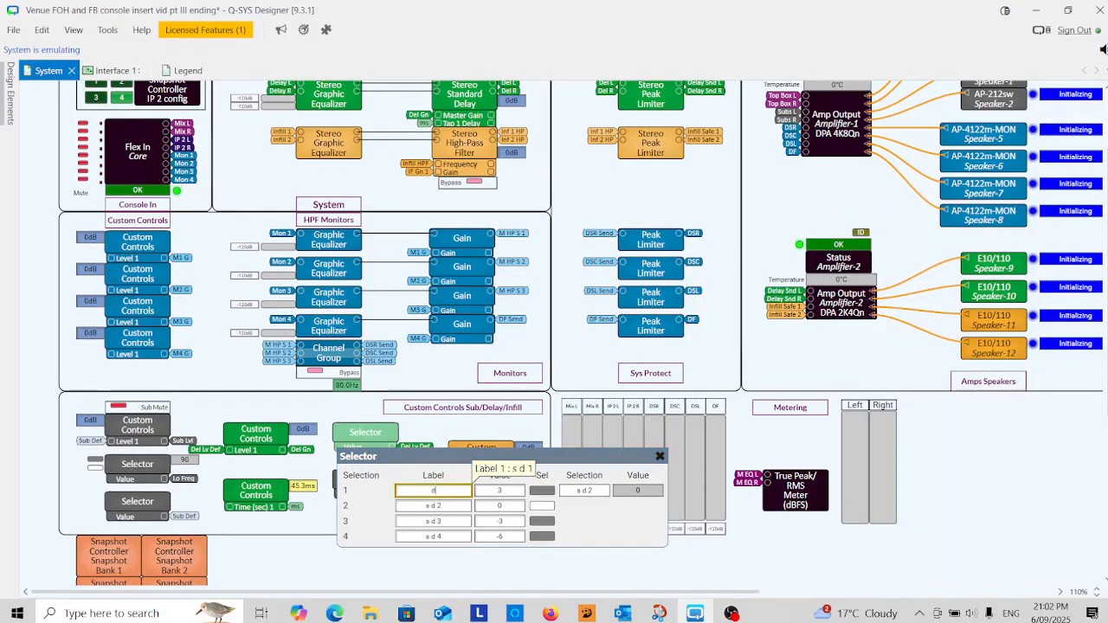
text(d 1)
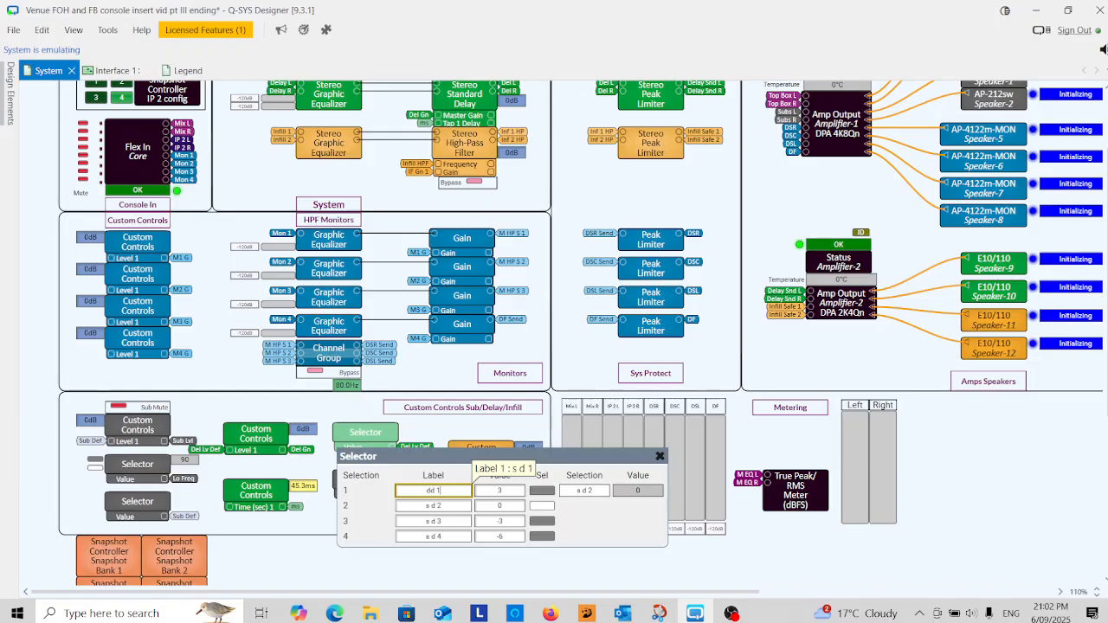
click(442, 507)
text(dd)
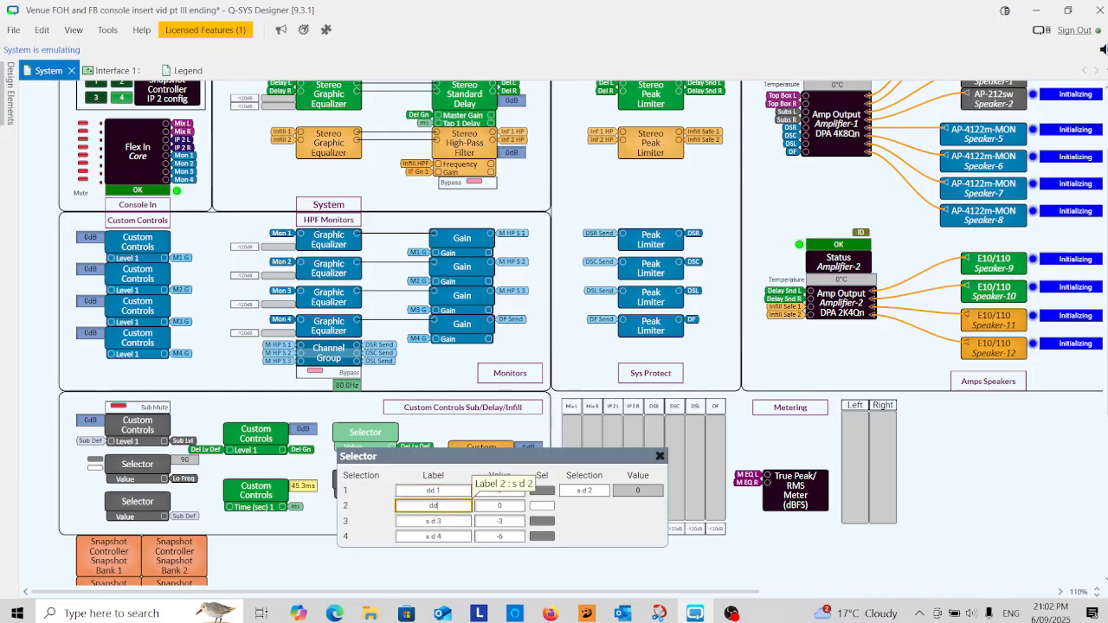
text( 2)
click(437, 522)
text(dd)
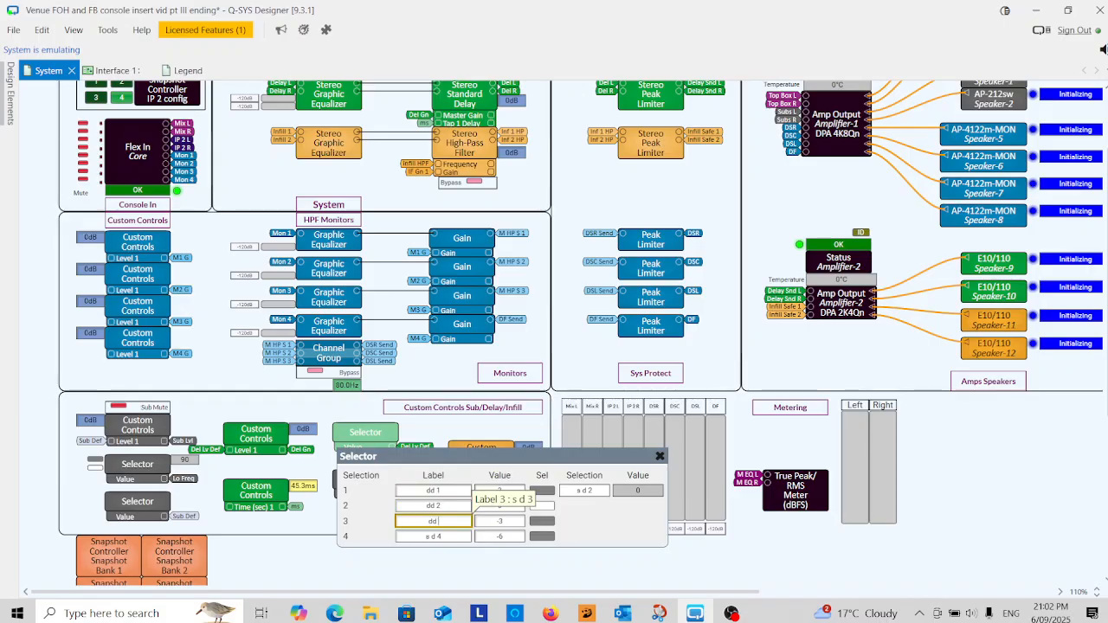
click(441, 537)
text(dd4)
key(Return)
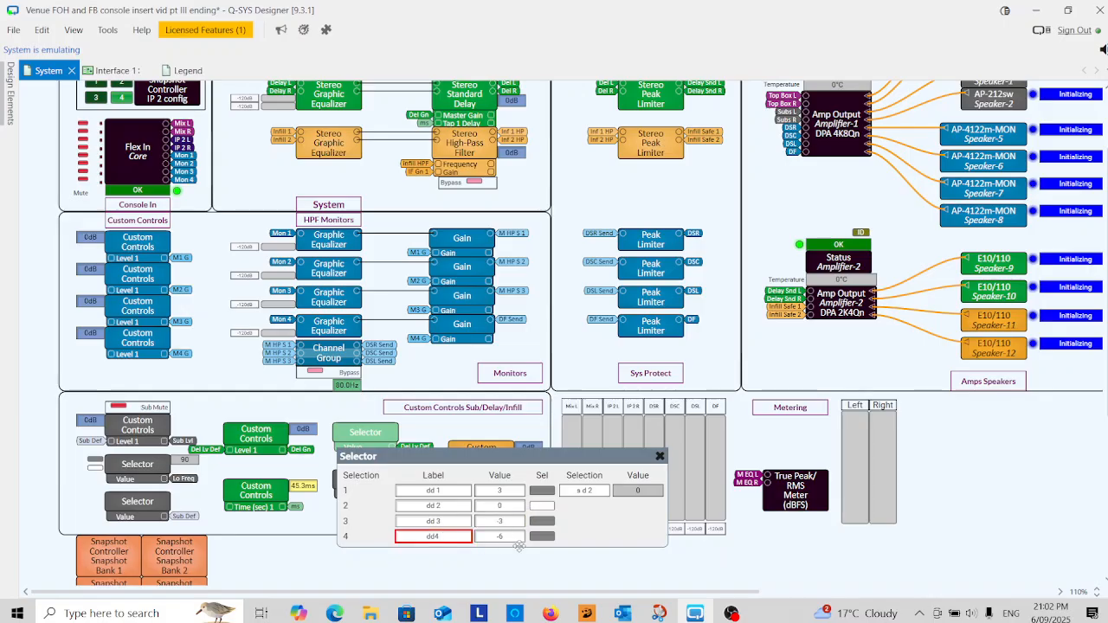
- Set the delay Selector's four values to 0, -3, -6 and -12, in order
click(504, 491)
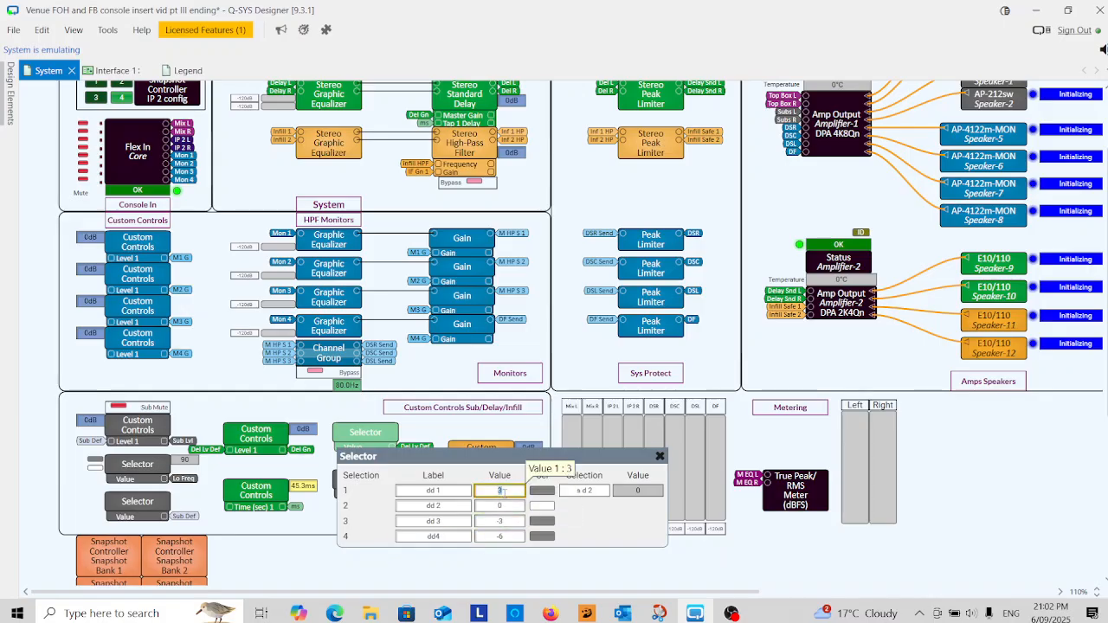
key(Return)
click(505, 506)
text(-)
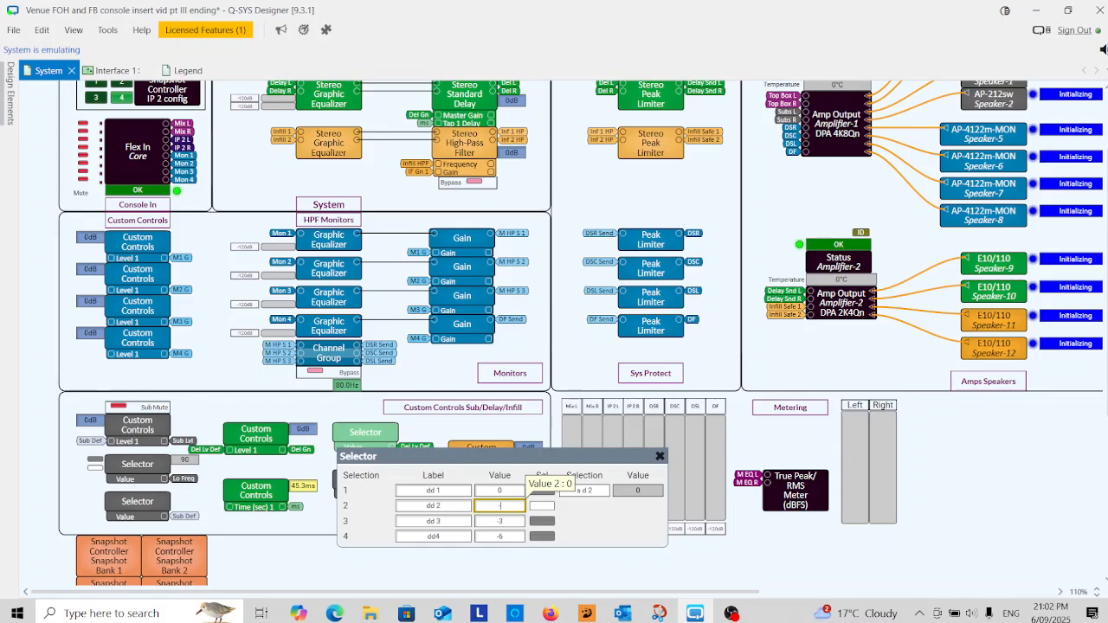
text(3)
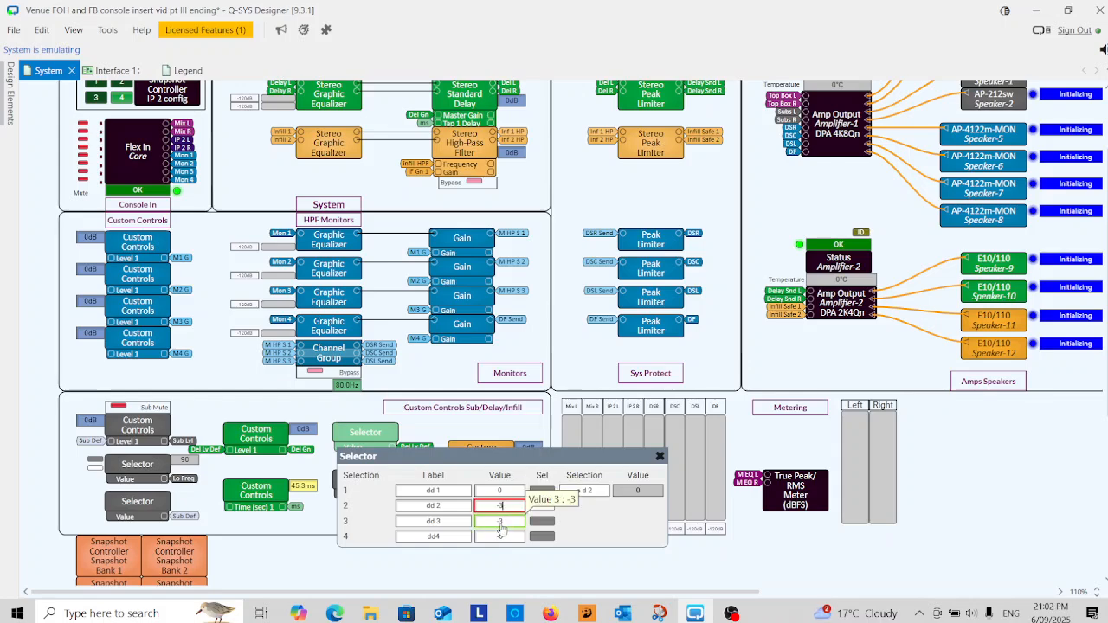
click(507, 520)
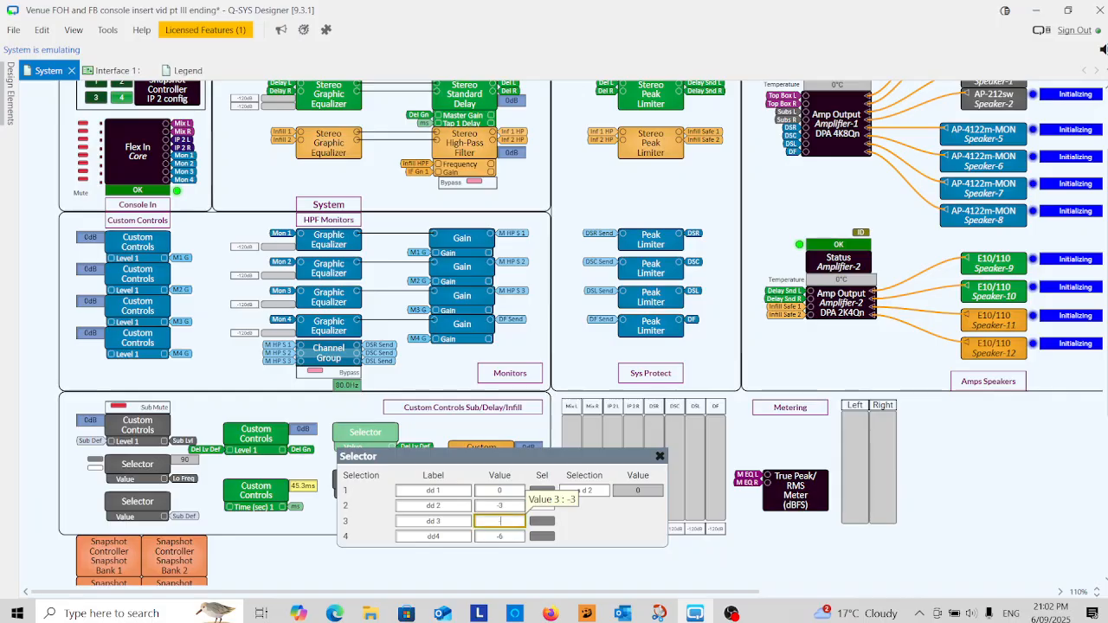
text(-6)
click(500, 537)
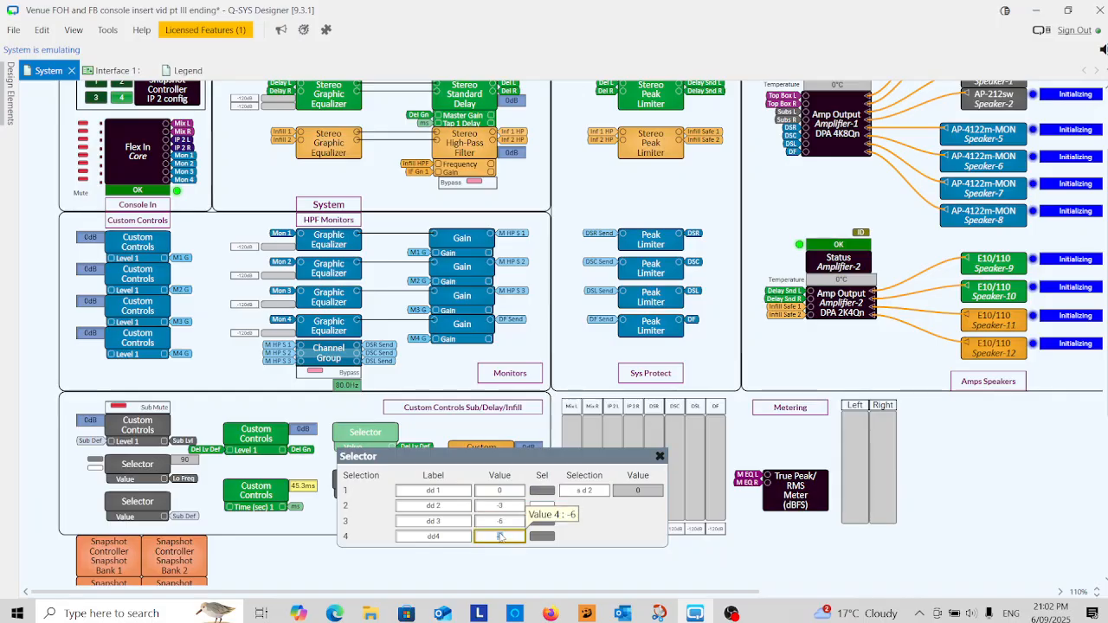
text(-12)
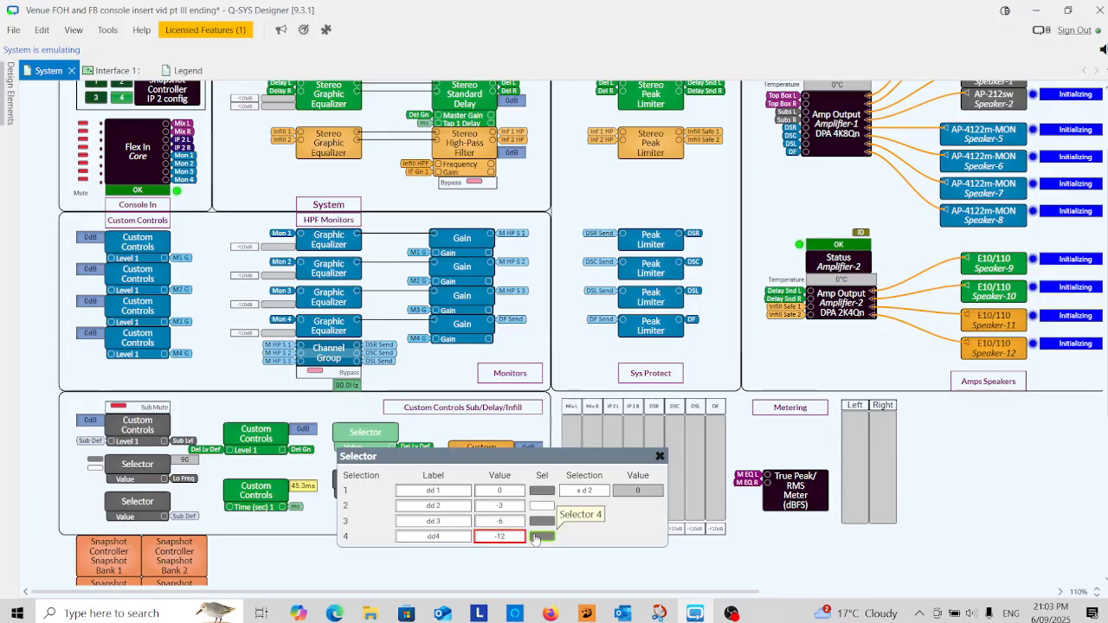
click(565, 525)
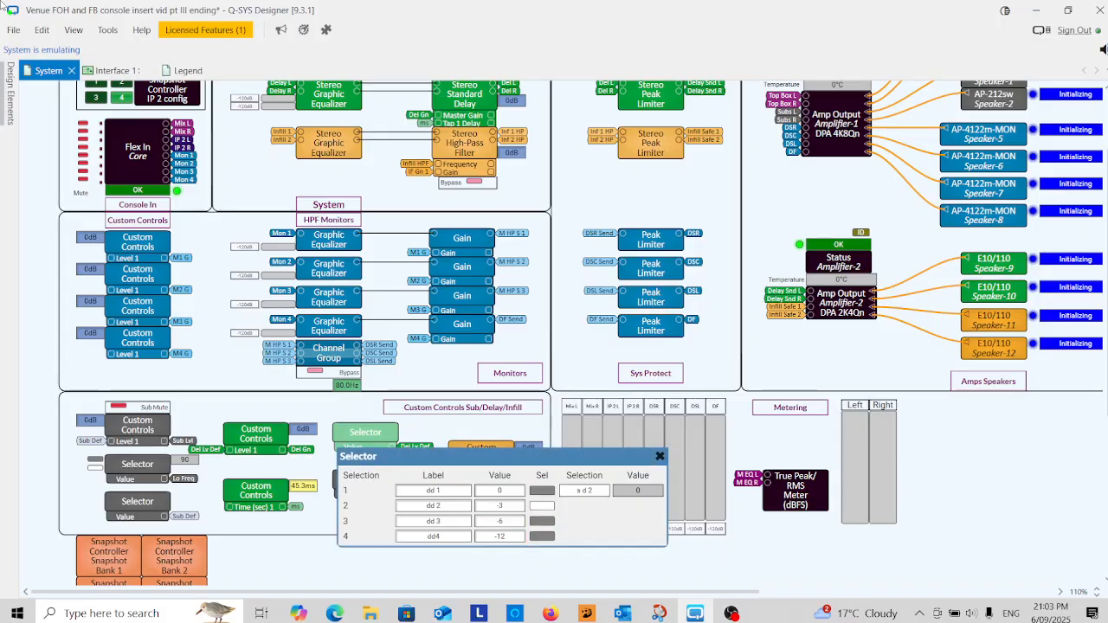
- Disconnect from the emulation and copy the delay Selector's four selection buttons
click(14, 29)
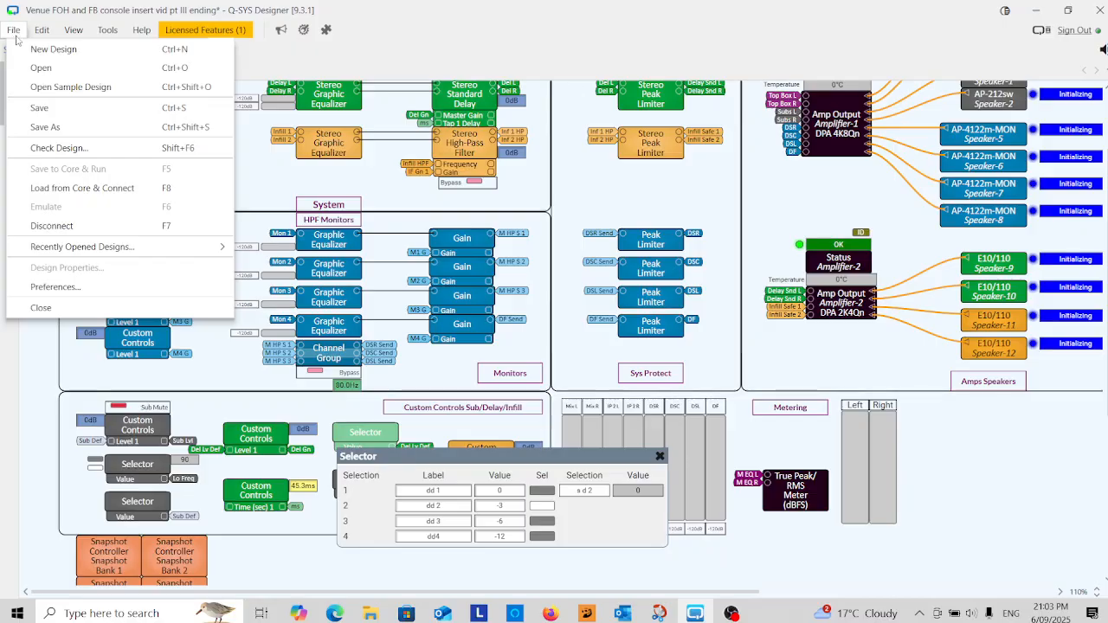
click(52, 225)
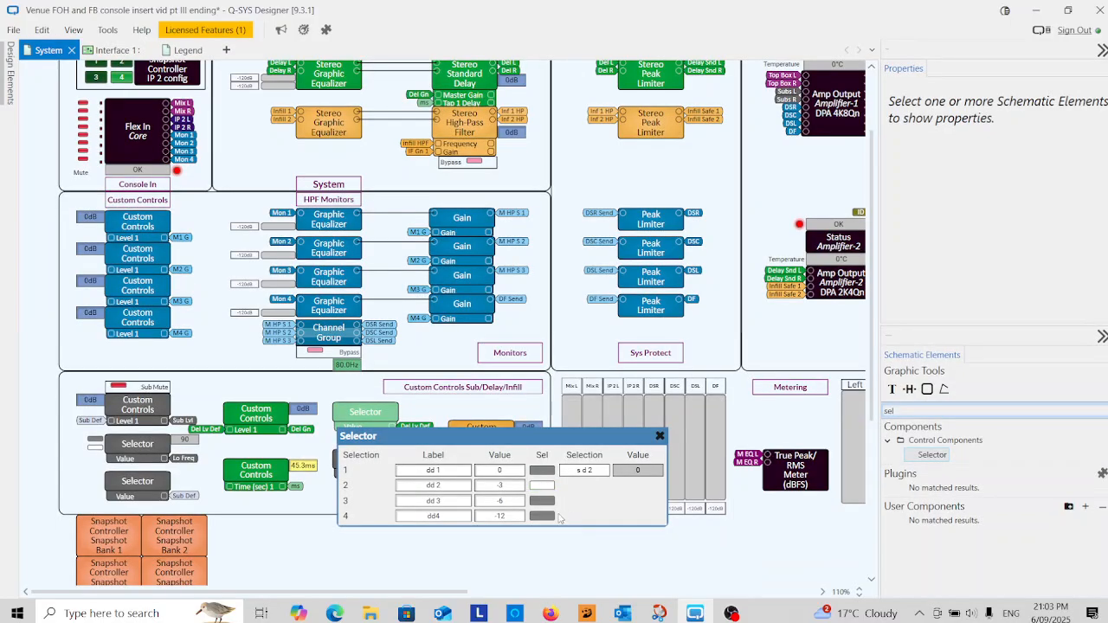
drag(558, 518, 539, 474)
right_click(542, 476)
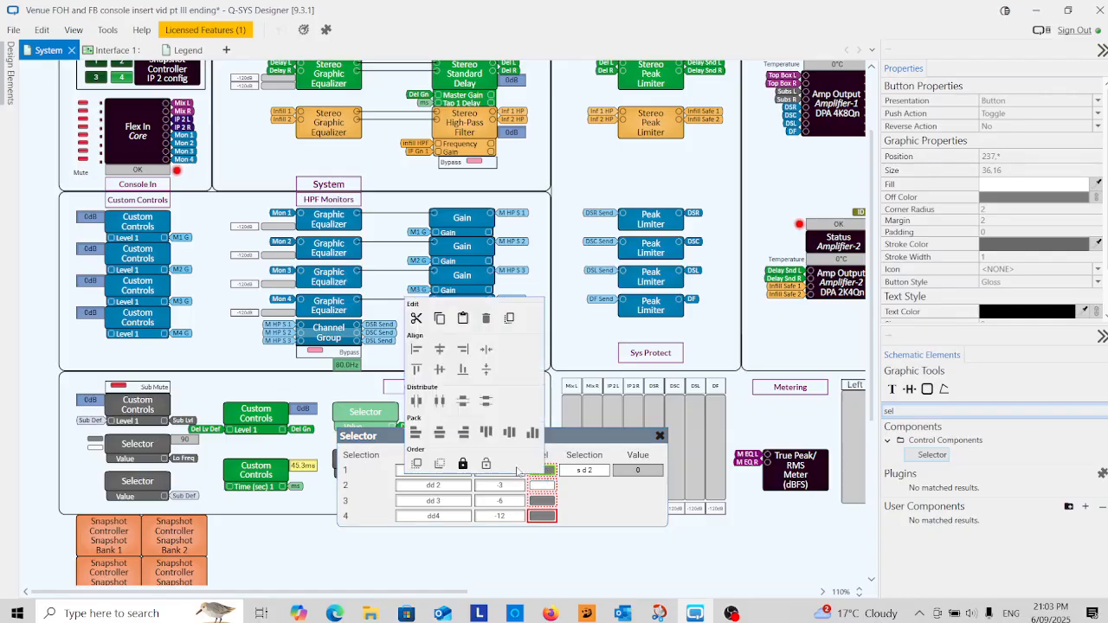
click(439, 317)
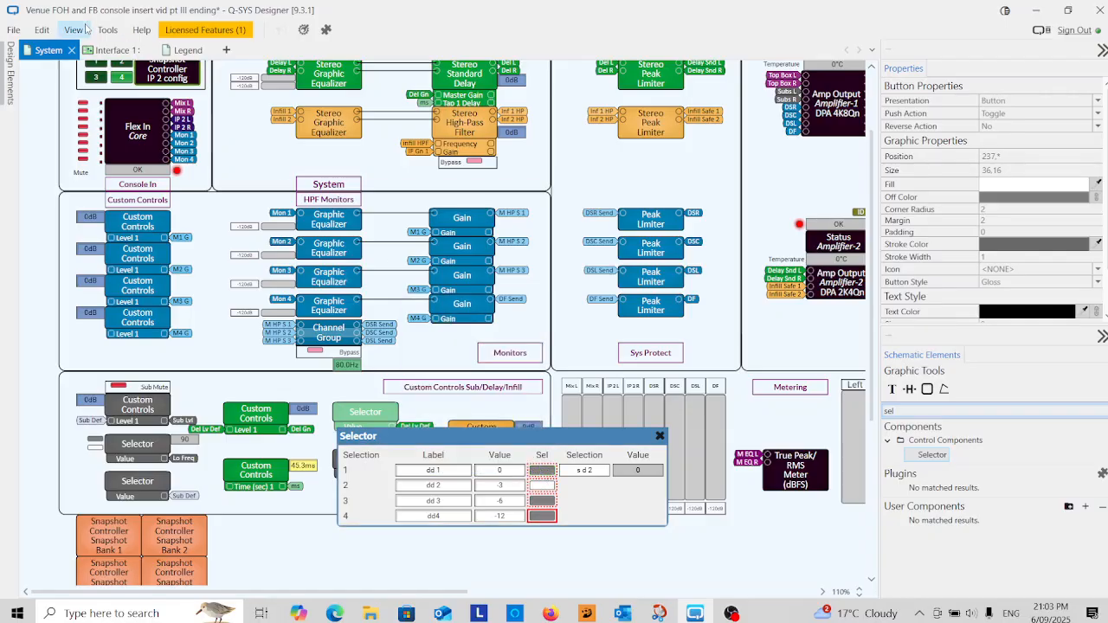
- Paste the four selection buttons onto the Interface 1 page, just right of the first fader
click(114, 50)
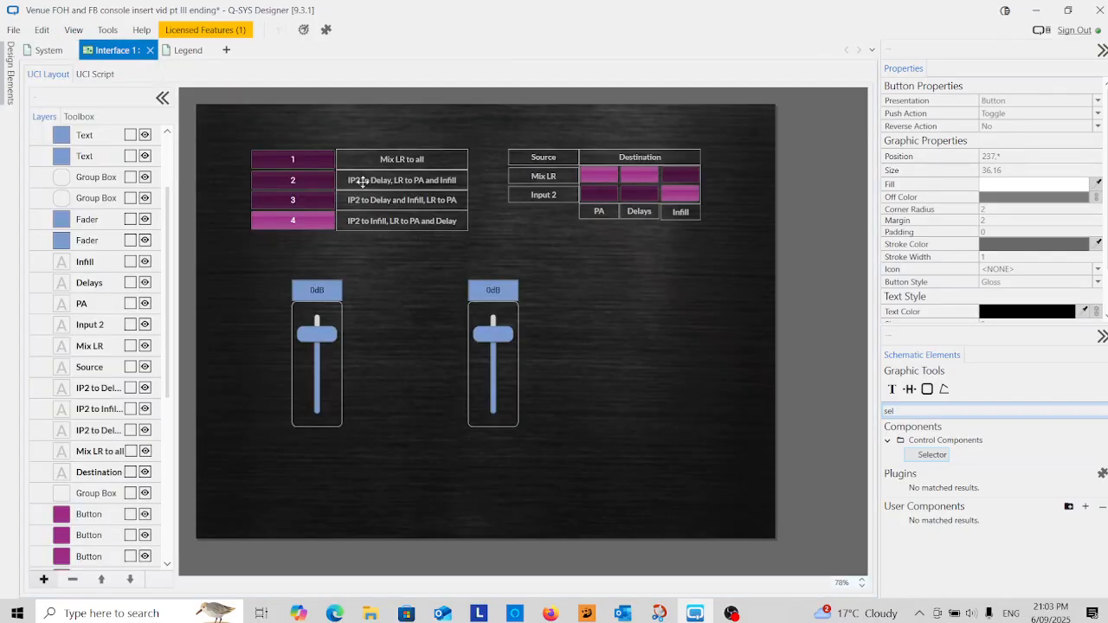
right_click(363, 318)
click(262, 342)
right_click(373, 319)
click(293, 345)
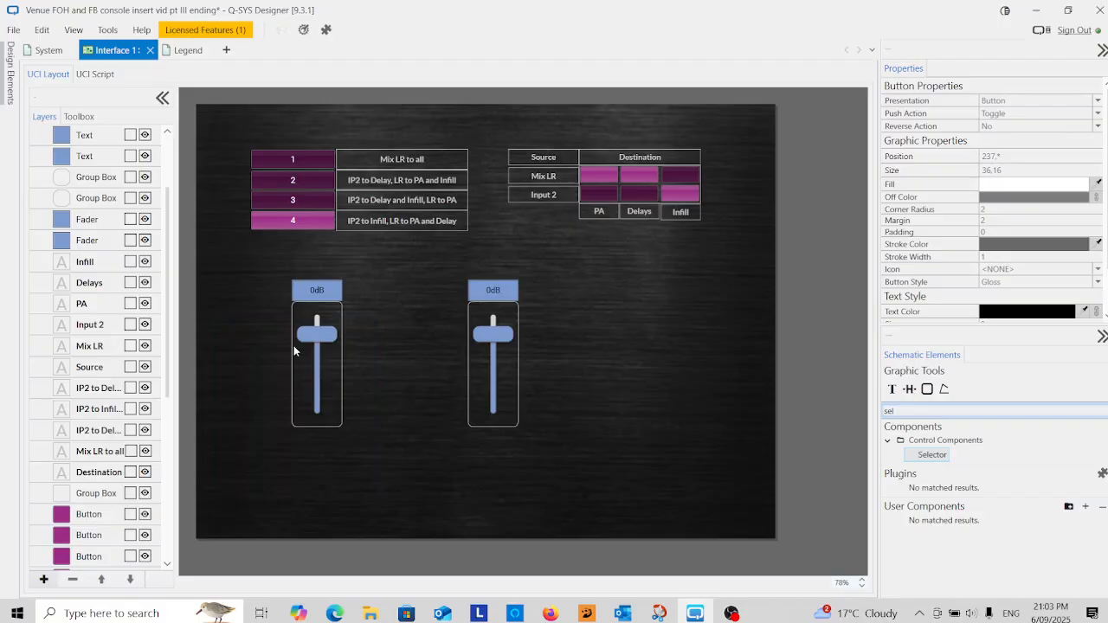
click(364, 303)
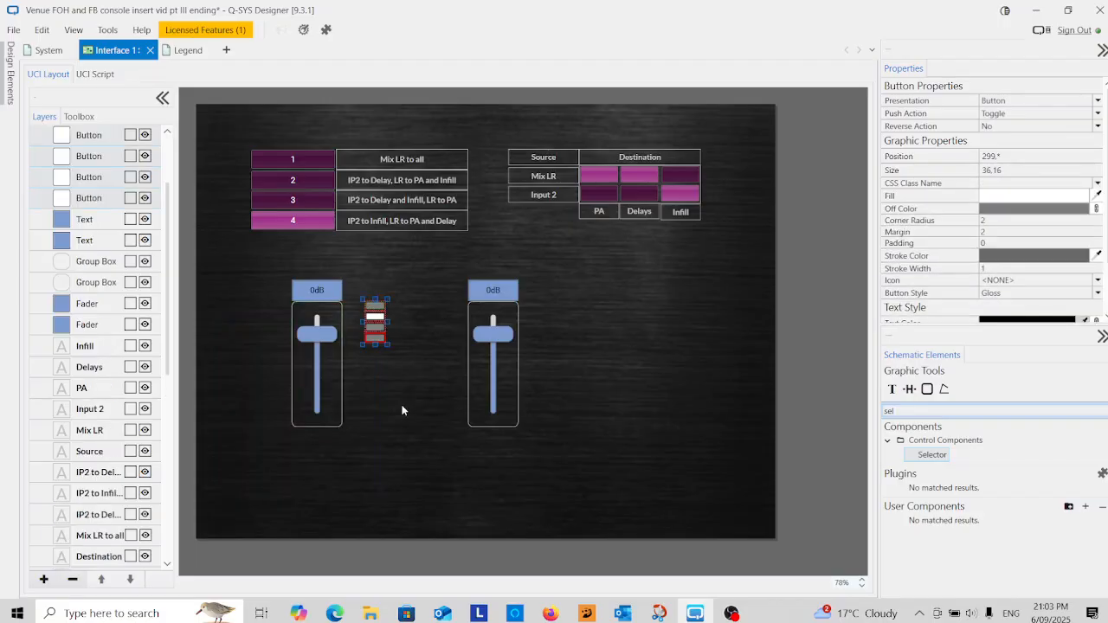
- Close the delay Selector's controls in the System schematic and delete the lower Selector copy's Sub Def 2 signal name
click(50, 52)
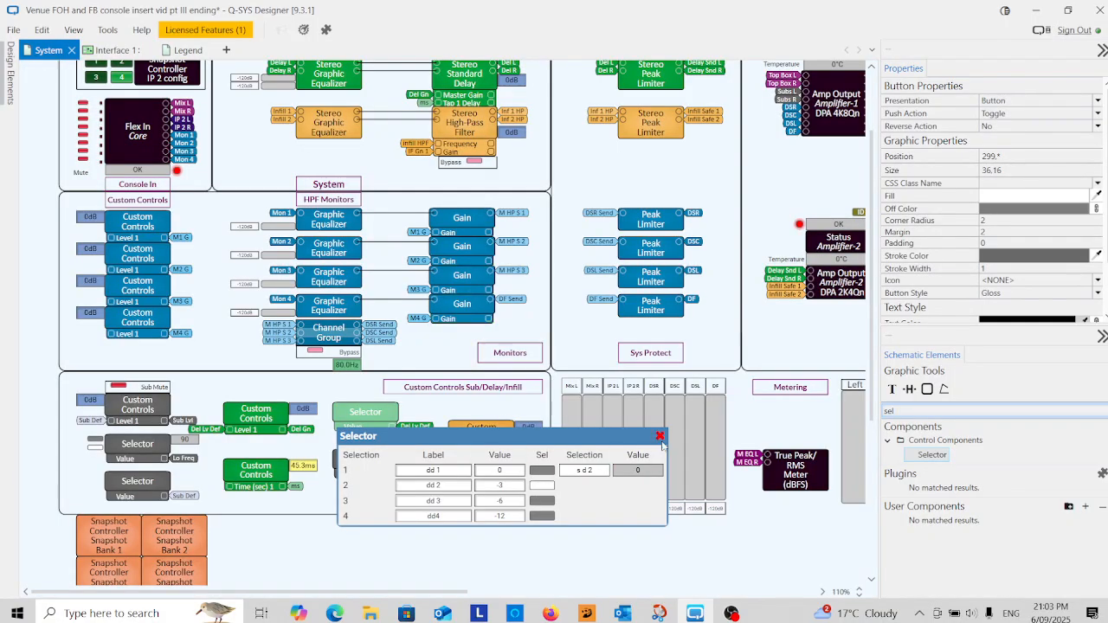
click(660, 437)
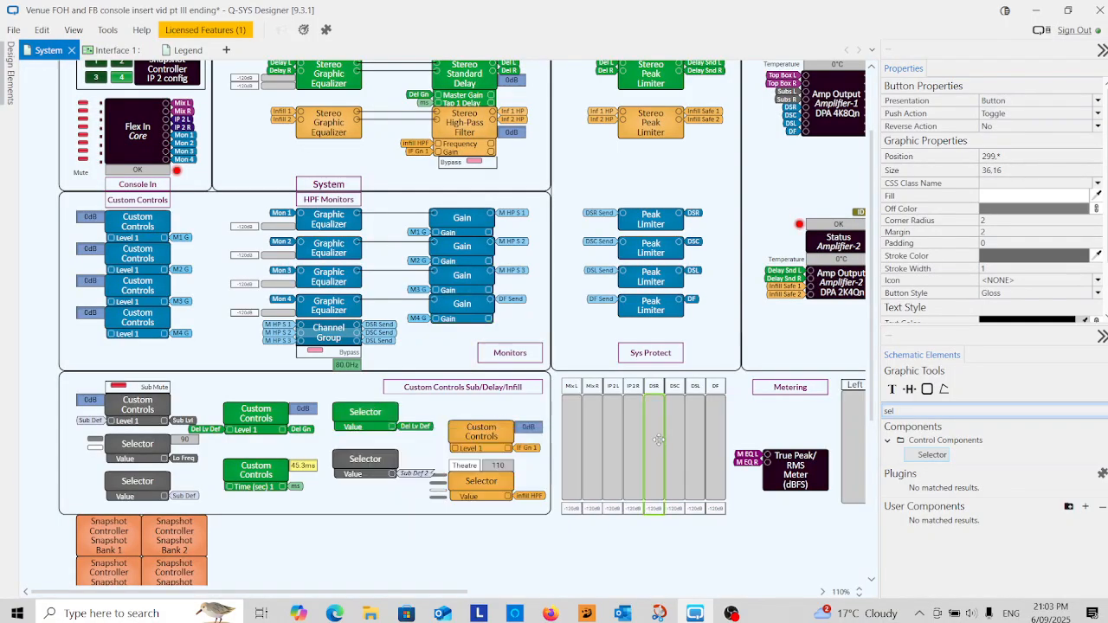
click(360, 460)
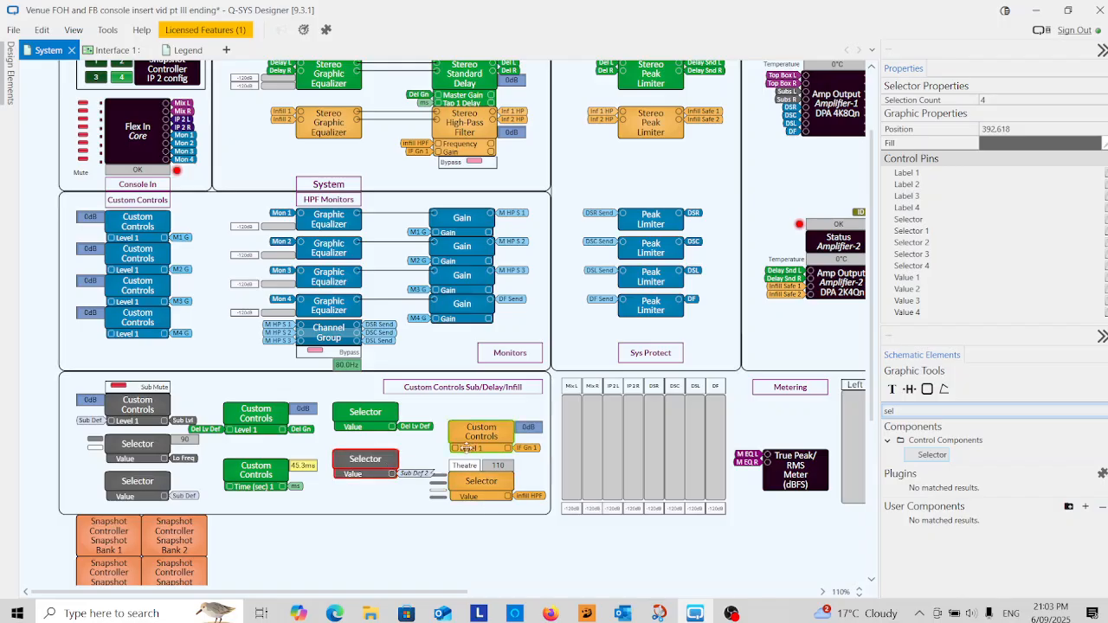
click(409, 475)
double_click(408, 475)
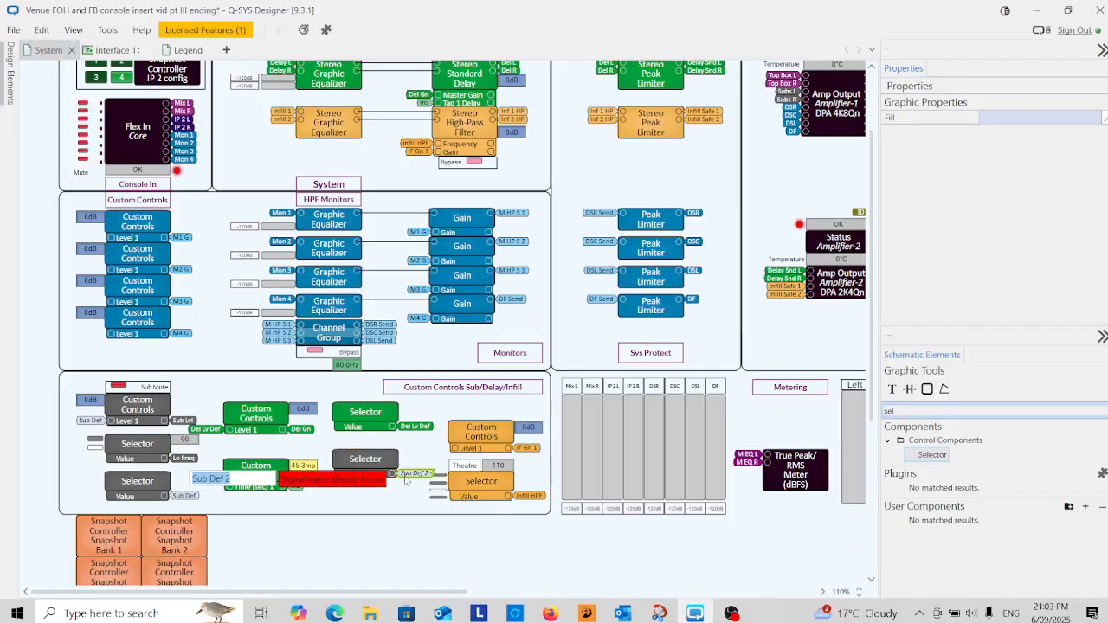
click(425, 457)
click(415, 476)
key(Delete)
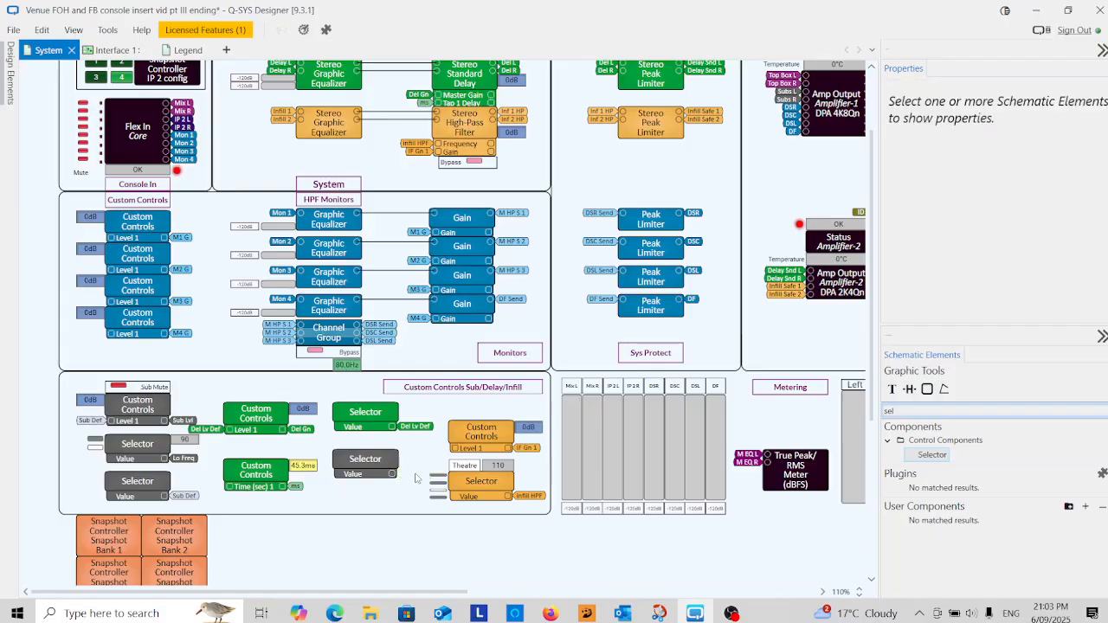
- Name the lower Selector copy's output Inf Def and assign that signal name to the infill gain Custom Controls' Level 1 input
click(393, 475)
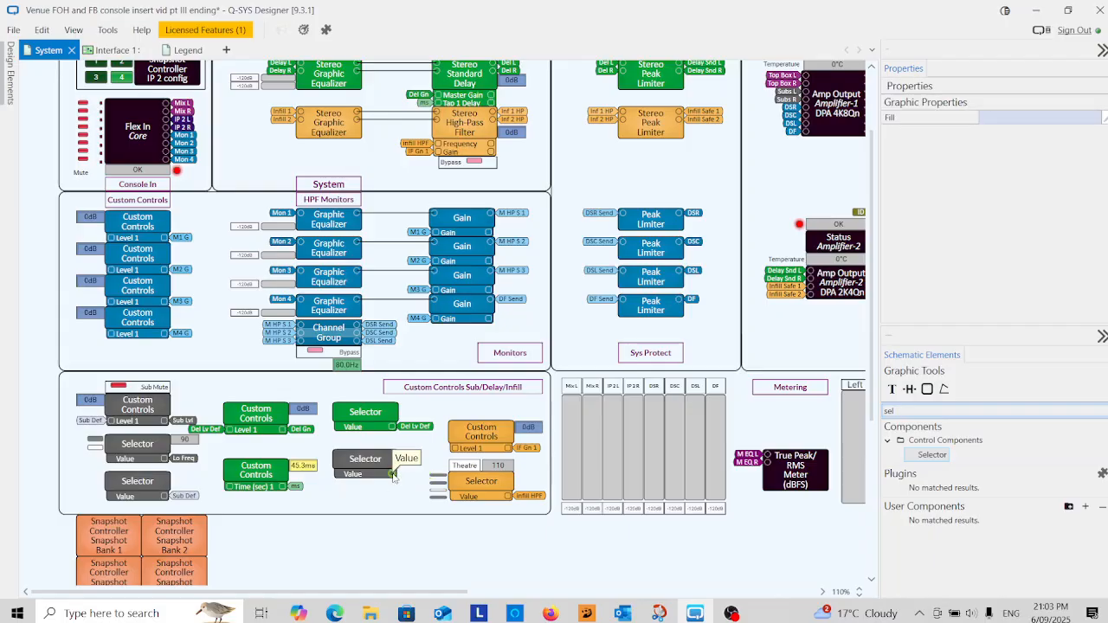
double_click(393, 475)
text(Inf)
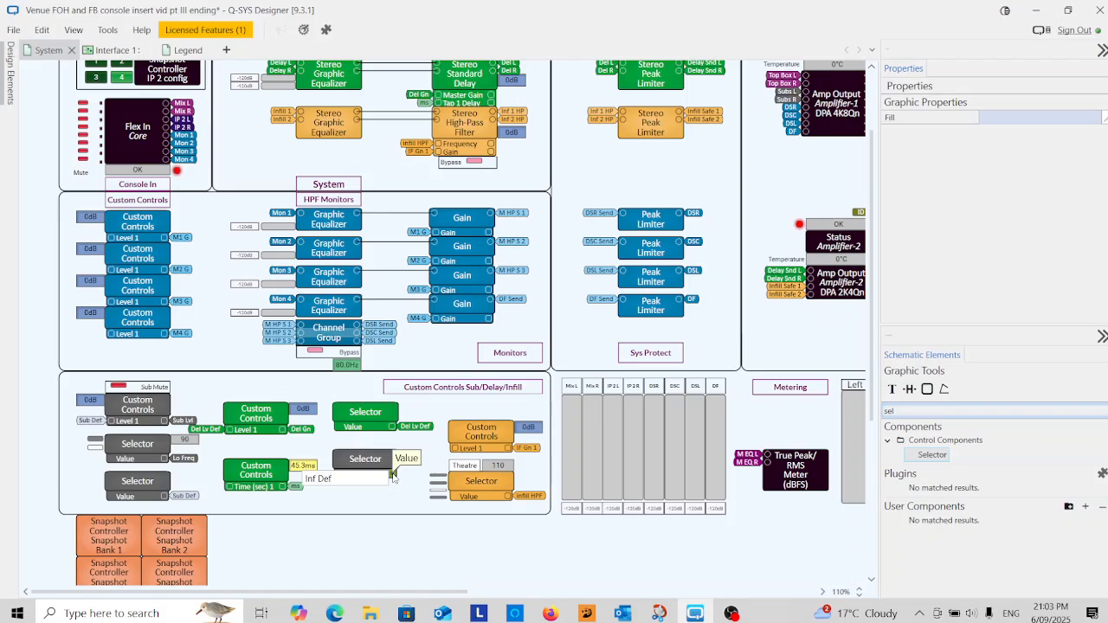
text( Def)
key(Return)
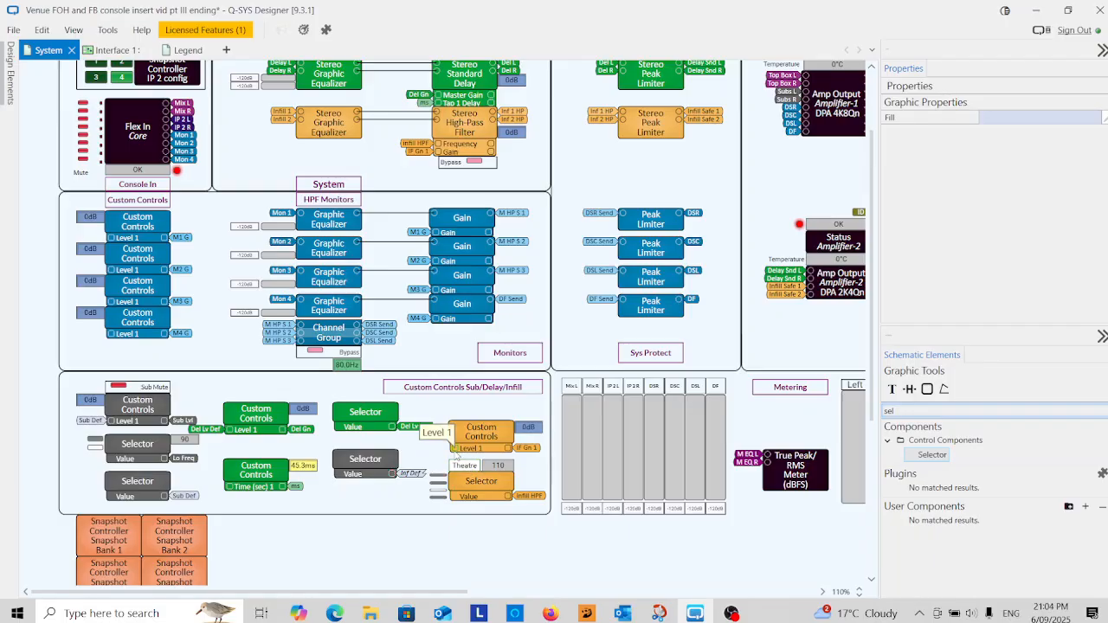
double_click(455, 454)
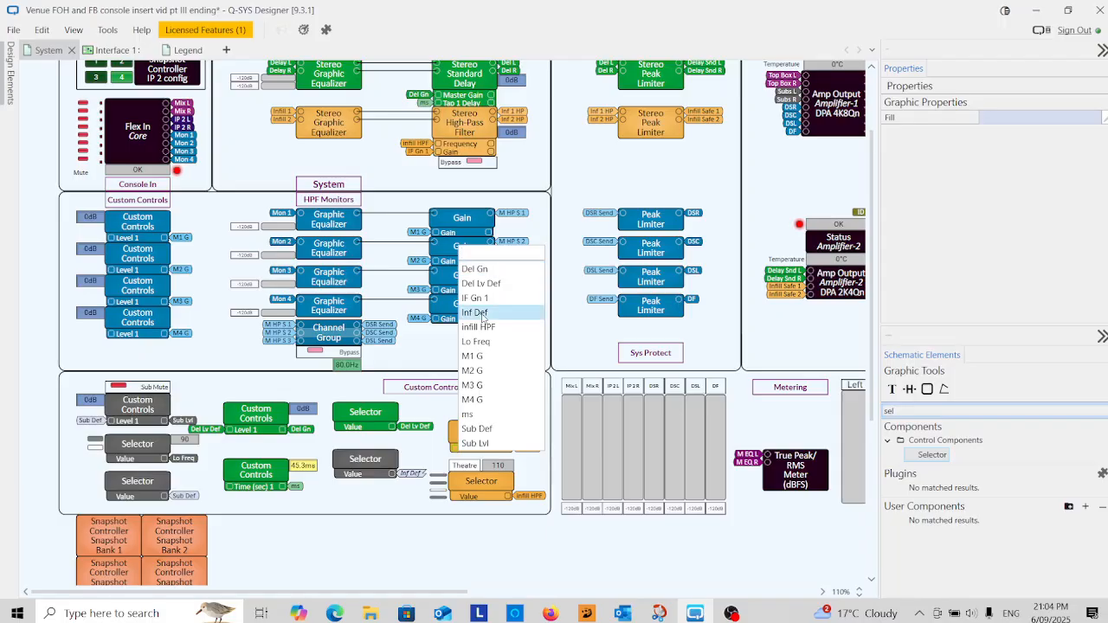
click(476, 313)
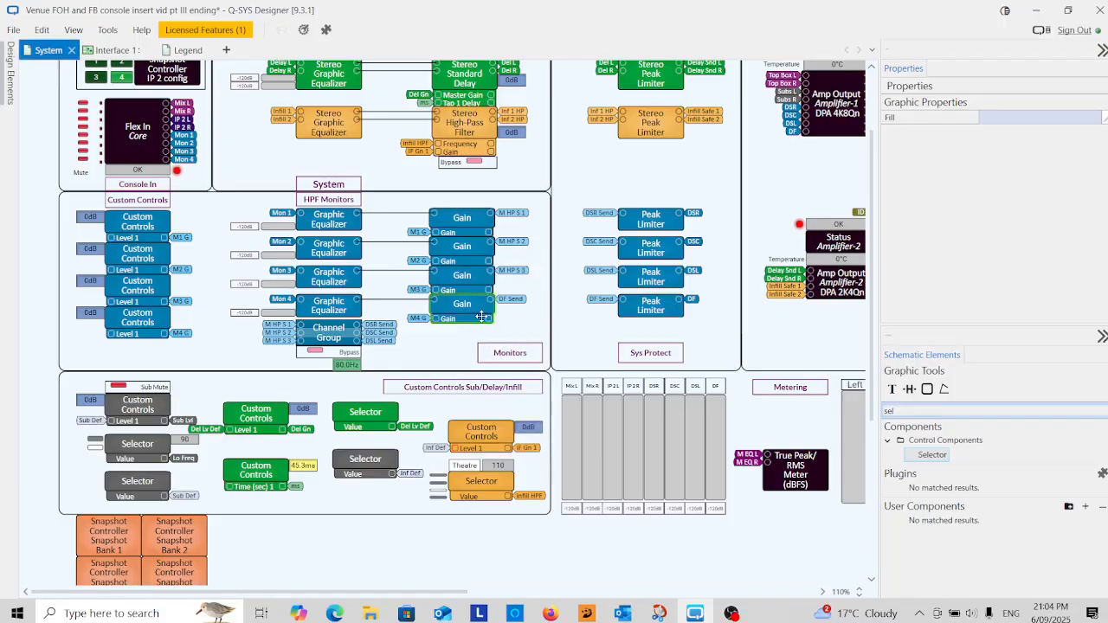
- Copy the infill gain Custom Controls' fill colour #F3B044 and apply it to the infill Selector with the Inf Def output
click(362, 458)
click(491, 432)
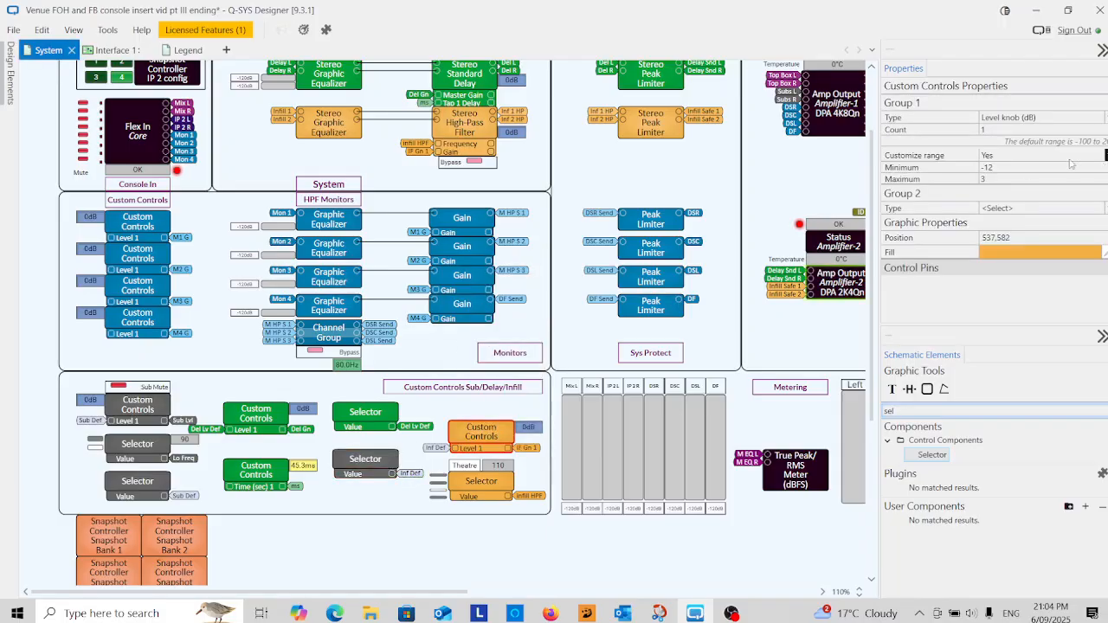
click(1028, 253)
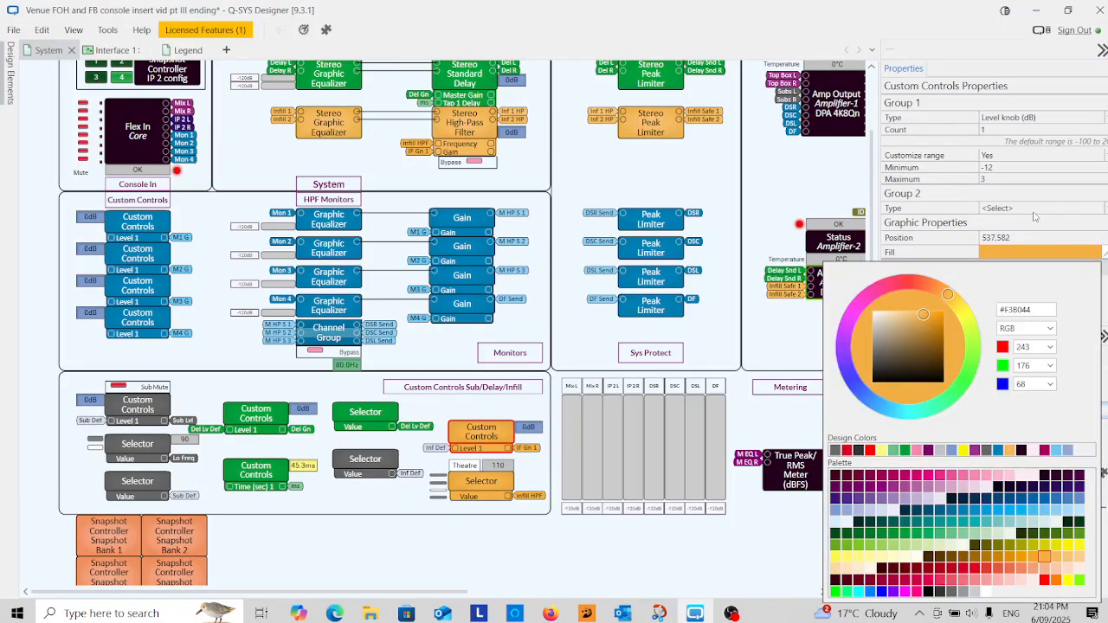
click(1032, 309)
right_click(1018, 311)
click(950, 339)
click(372, 465)
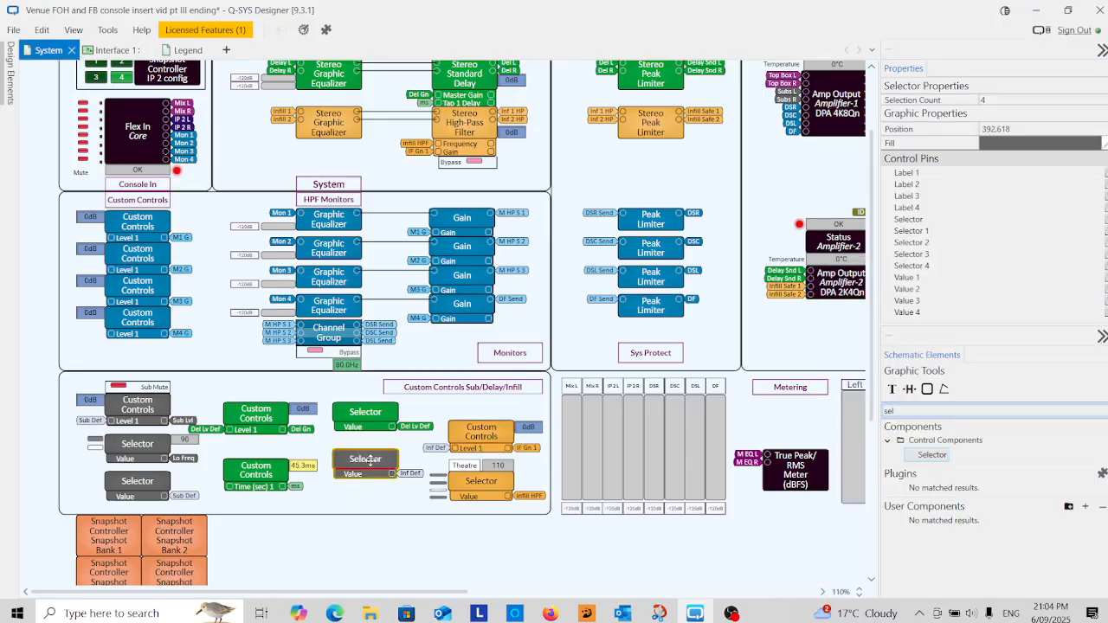
click(1028, 145)
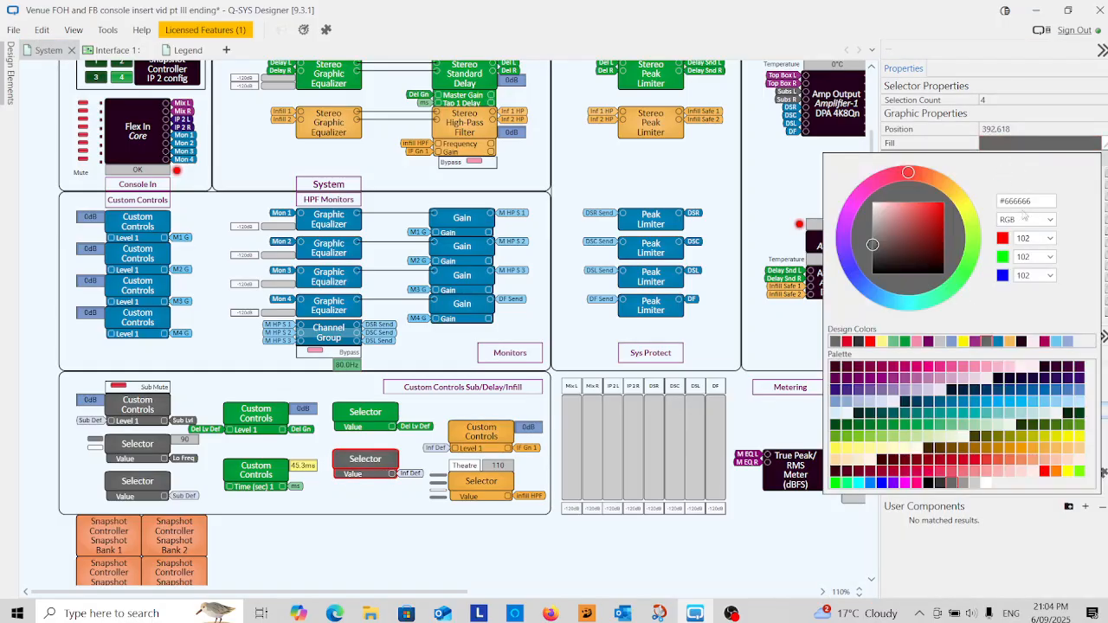
right_click(1015, 201)
click(908, 250)
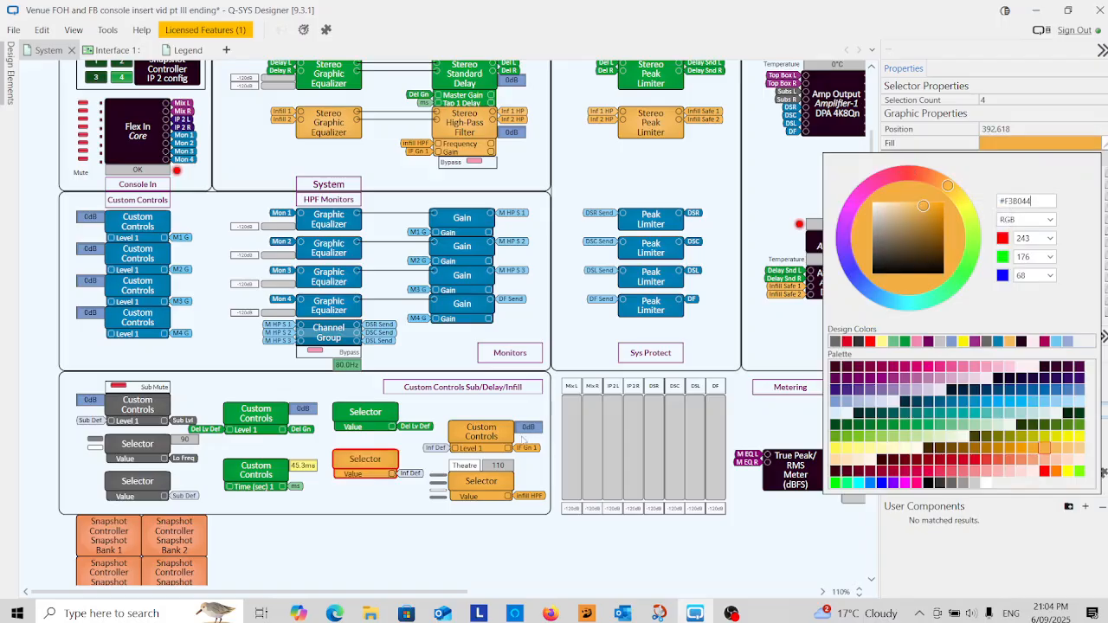
click(394, 513)
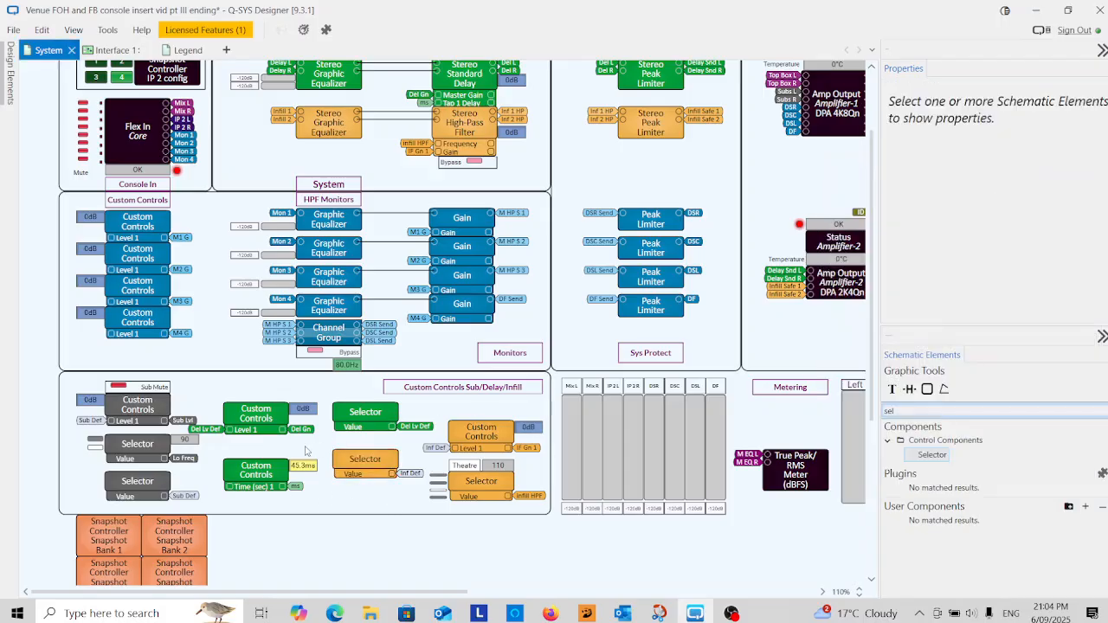
click(391, 470)
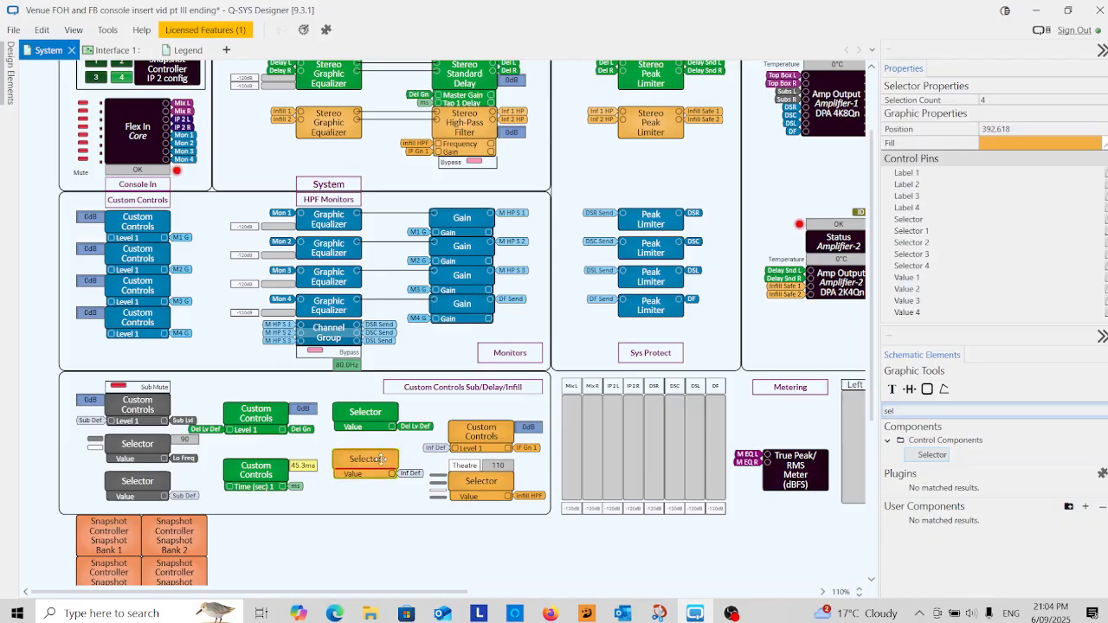
click(14, 30)
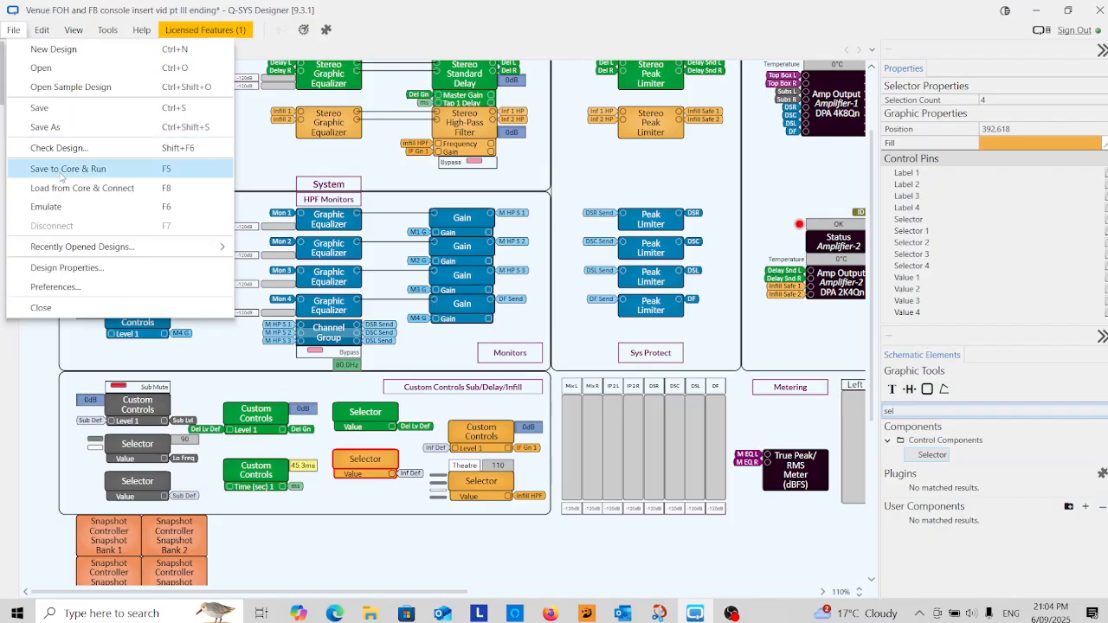
click(14, 30)
click(14, 30)
click(14, 31)
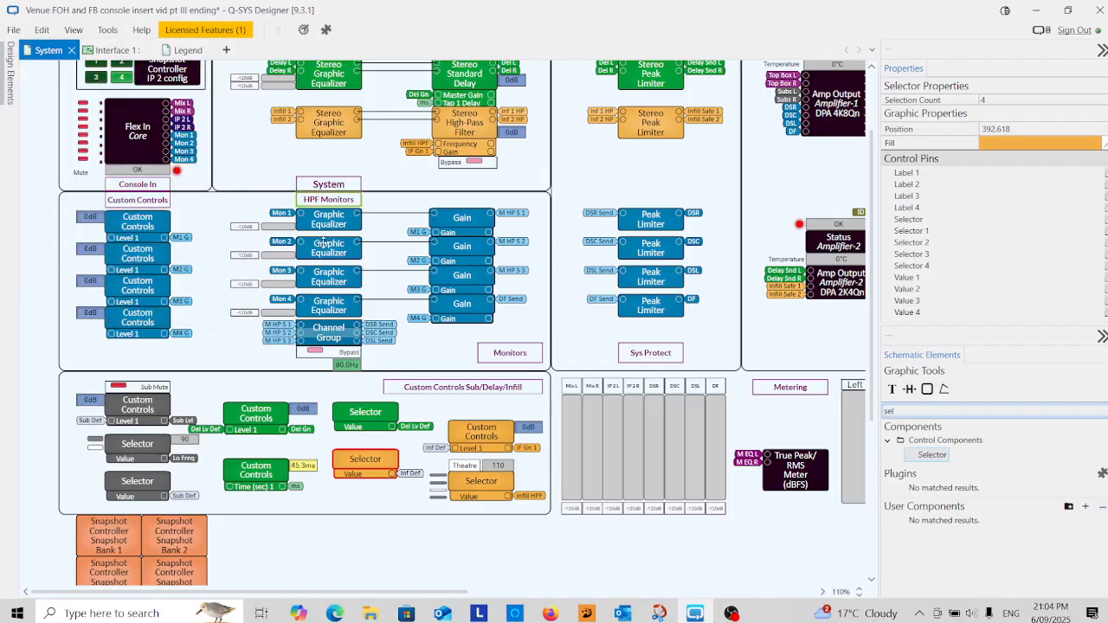
double_click(372, 460)
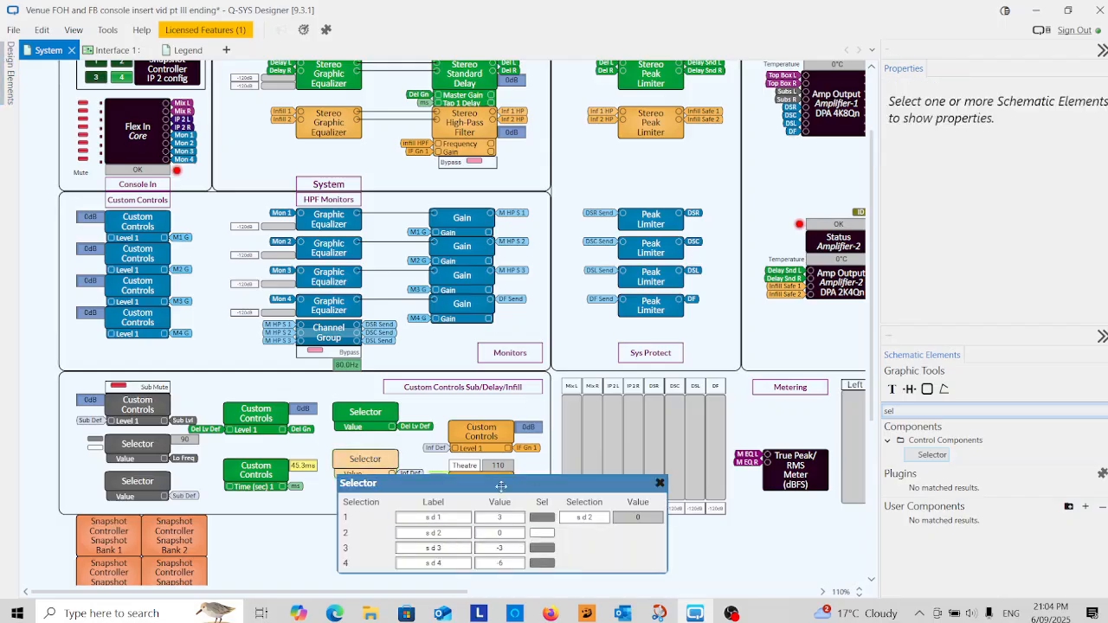
click(660, 484)
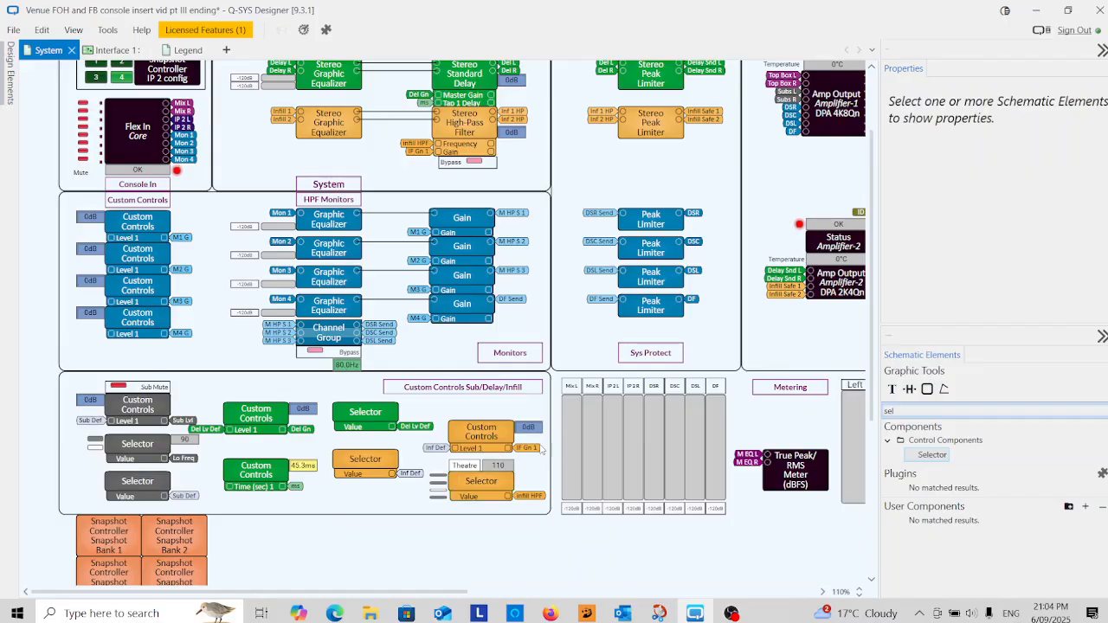
- Open the infill Selector's controls and copy its four selection buttons
click(364, 463)
double_click(363, 463)
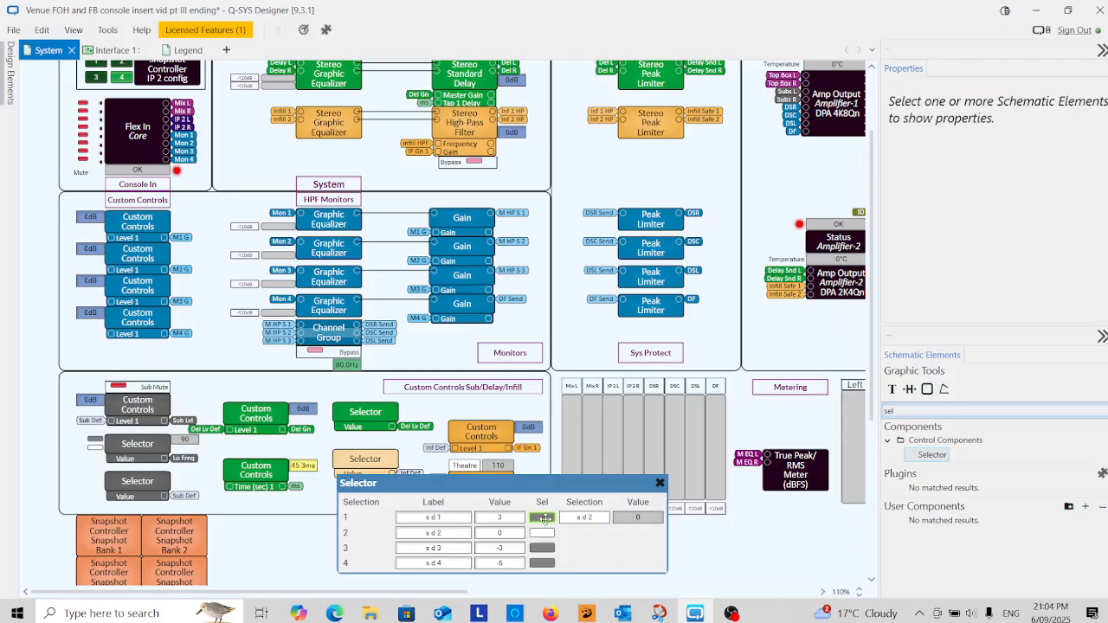
click(542, 518)
ctrl+click(543, 533)
ctrl+click(544, 548)
ctrl+click(548, 565)
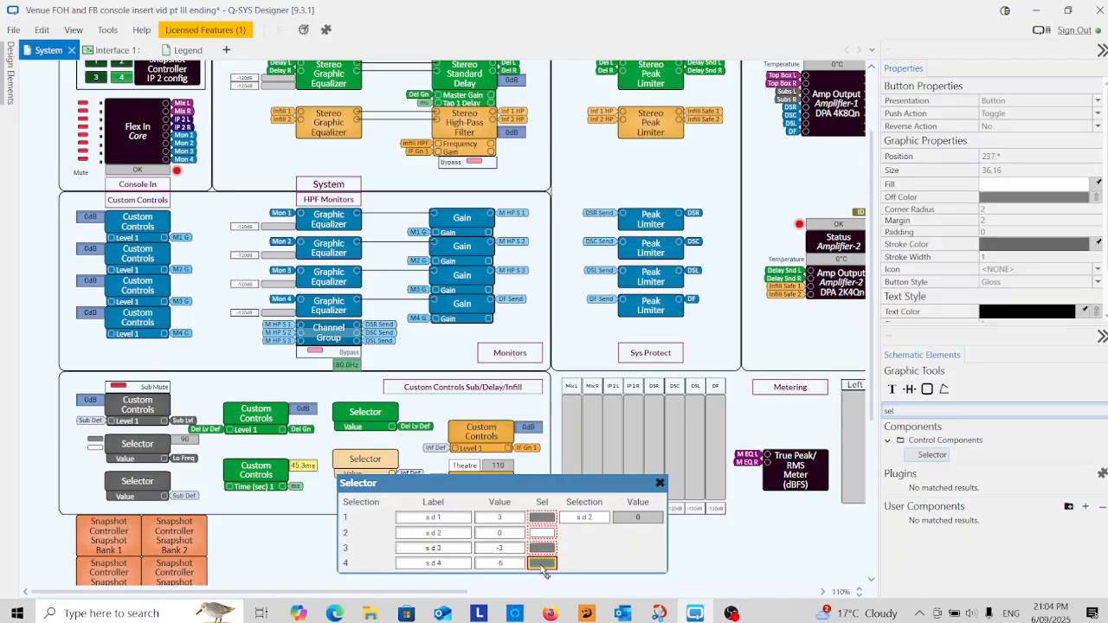
right_click(544, 517)
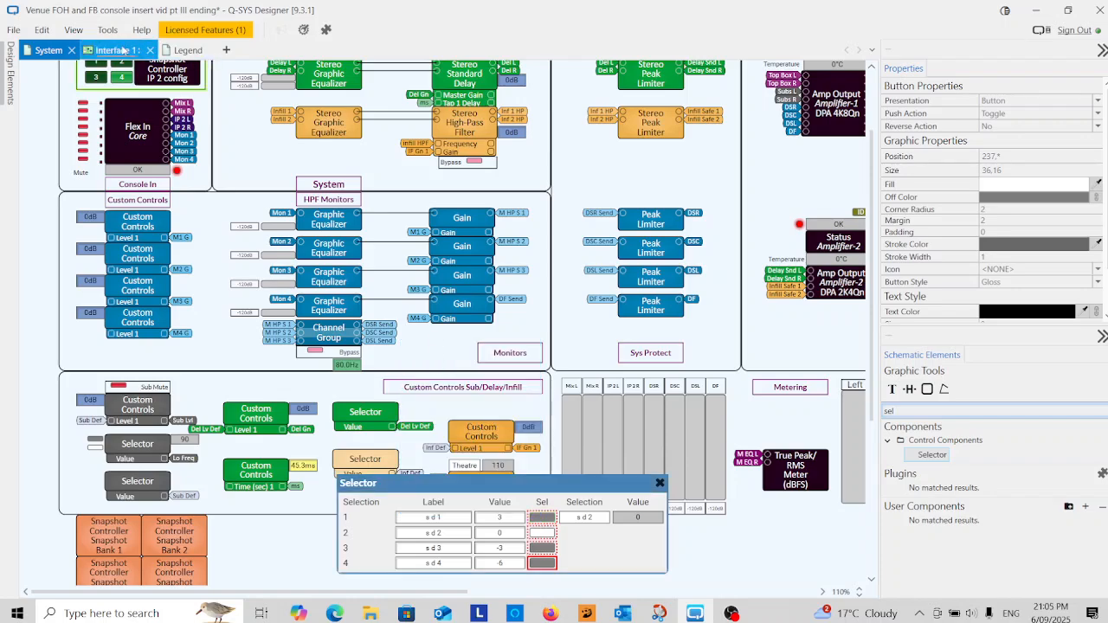
- Paste the four infill selection buttons onto the Interface 1 page, just right of the second fader
click(117, 50)
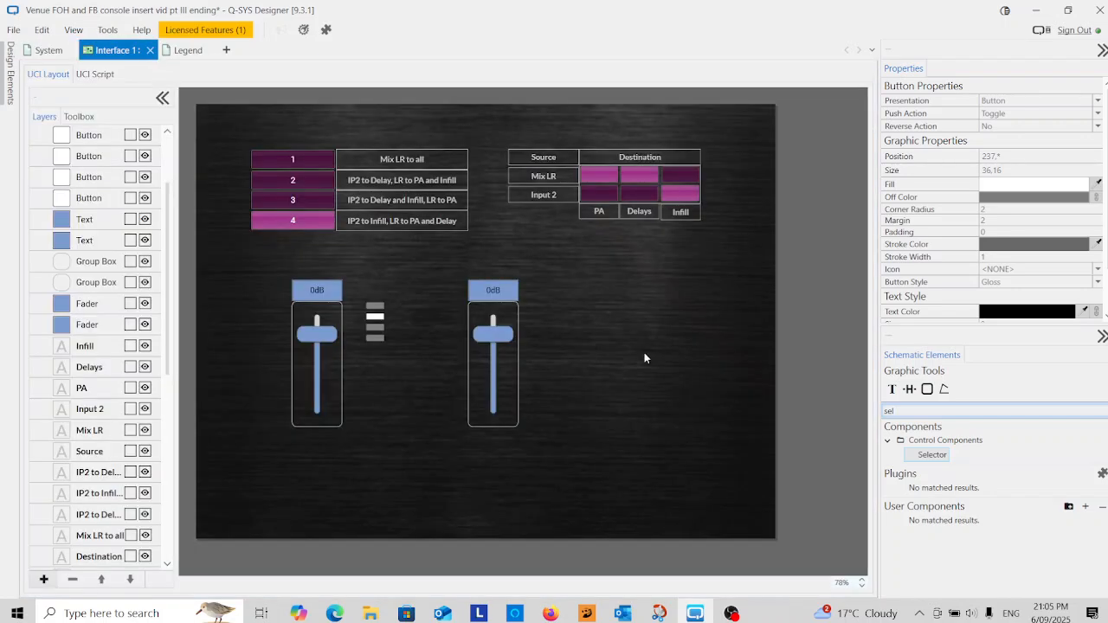
right_click(557, 299)
click(474, 314)
click(545, 296)
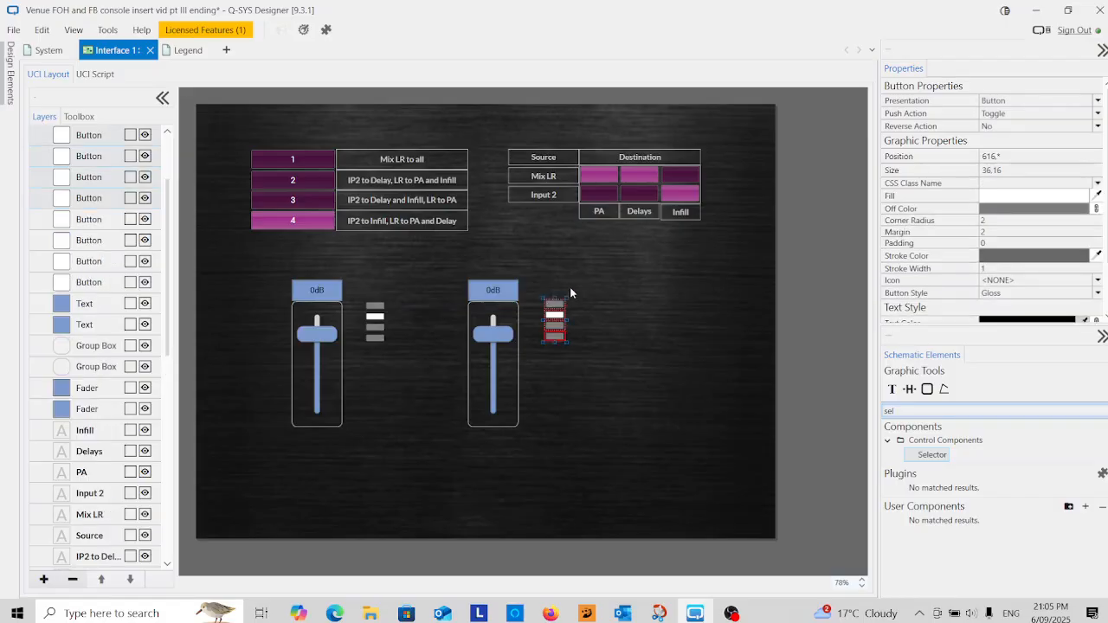
- Enlarge the selection buttons beside both faders to about 39 by 27
drag(545, 365, 545, 367)
drag(396, 287, 358, 375)
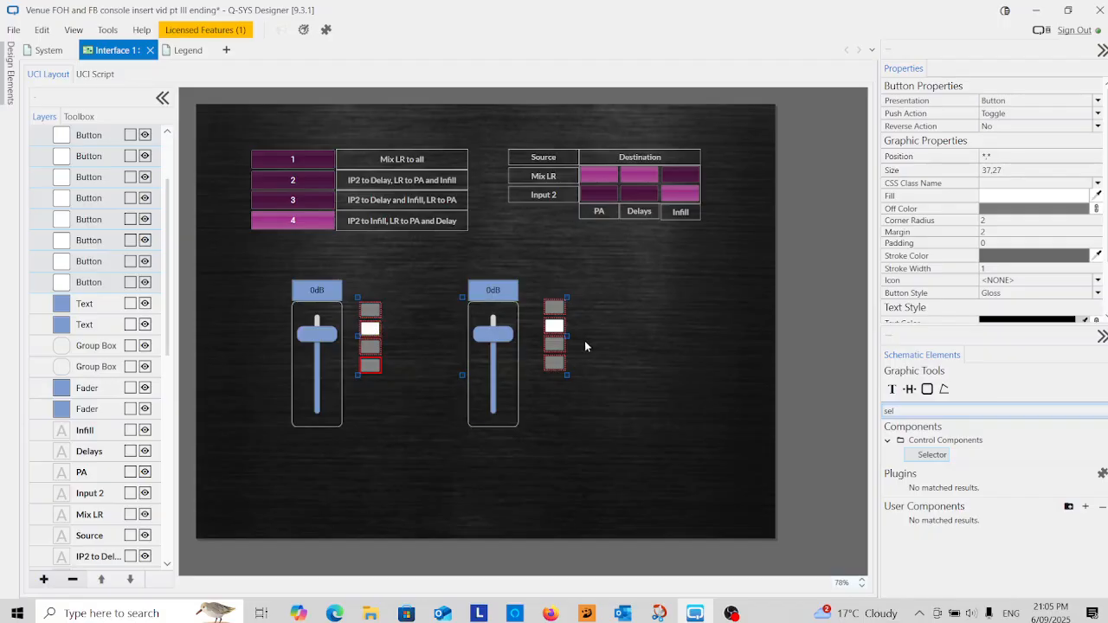
drag(567, 335, 577, 336)
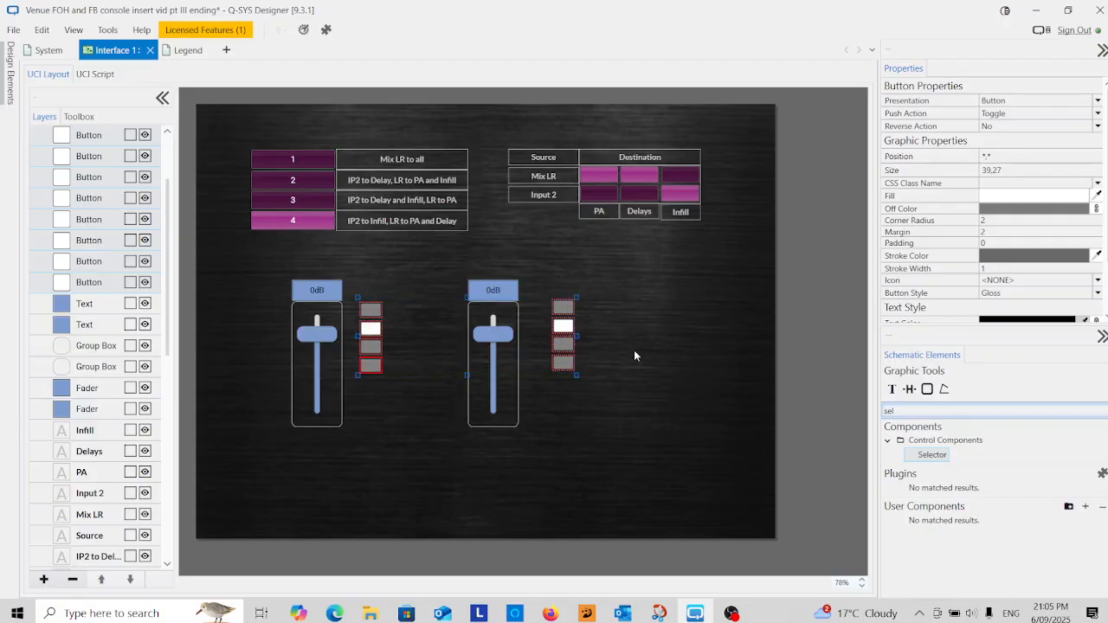
- Widen the four selection buttons beside the first fader to about 56 by 27
click(417, 314)
drag(378, 362, 365, 386)
drag(384, 336, 396, 336)
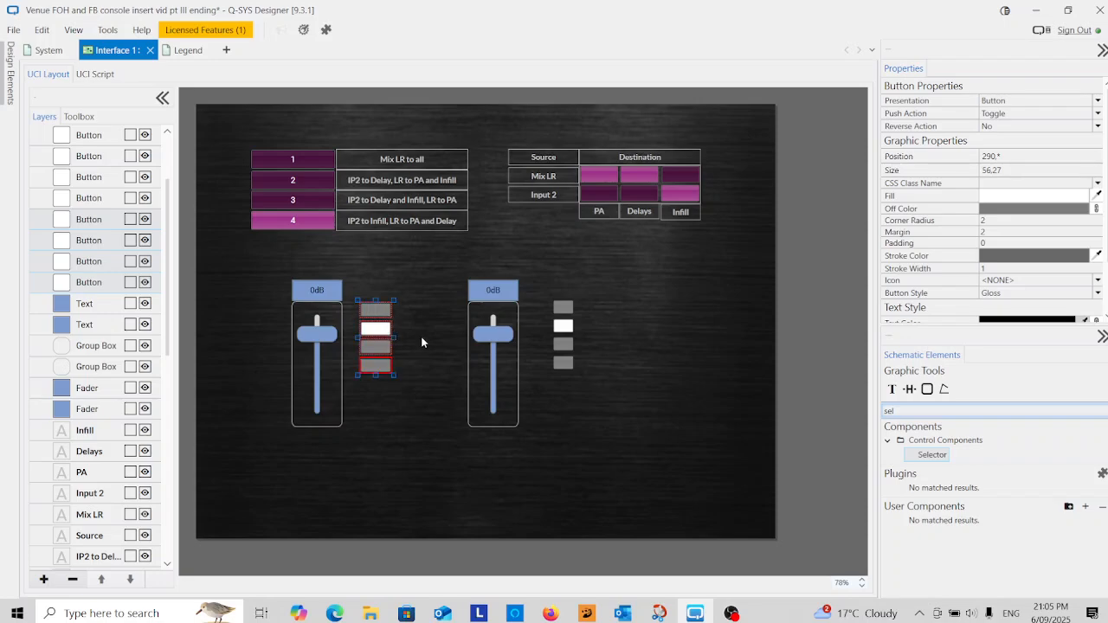
click(419, 326)
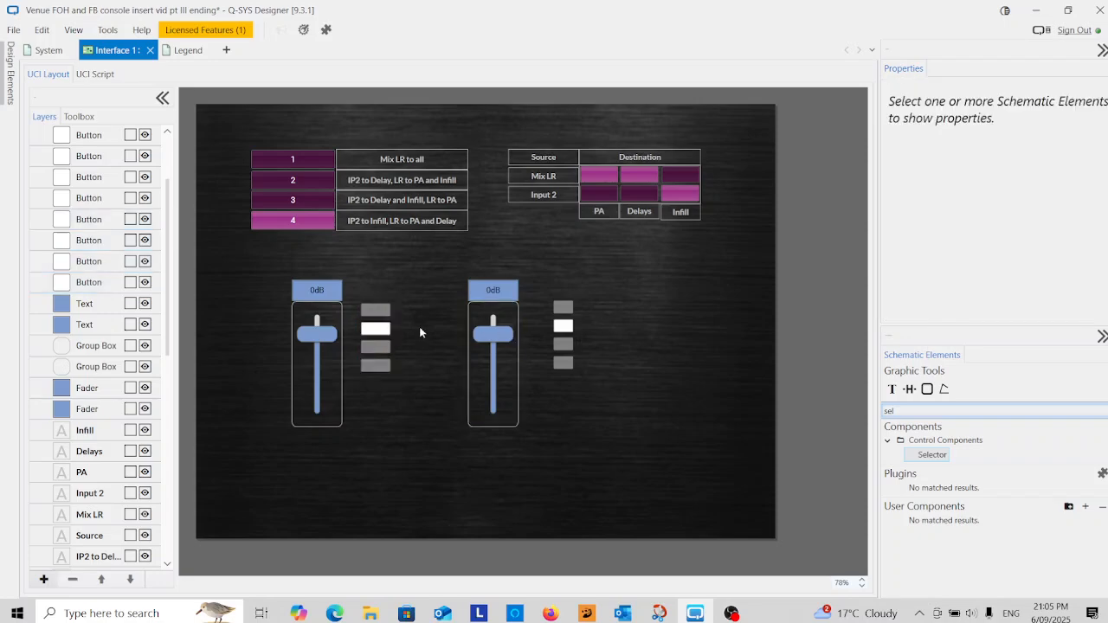
- Copy the size 56,27 from the first fader's top selection button and apply it to the second fader's four buttons
click(374, 311)
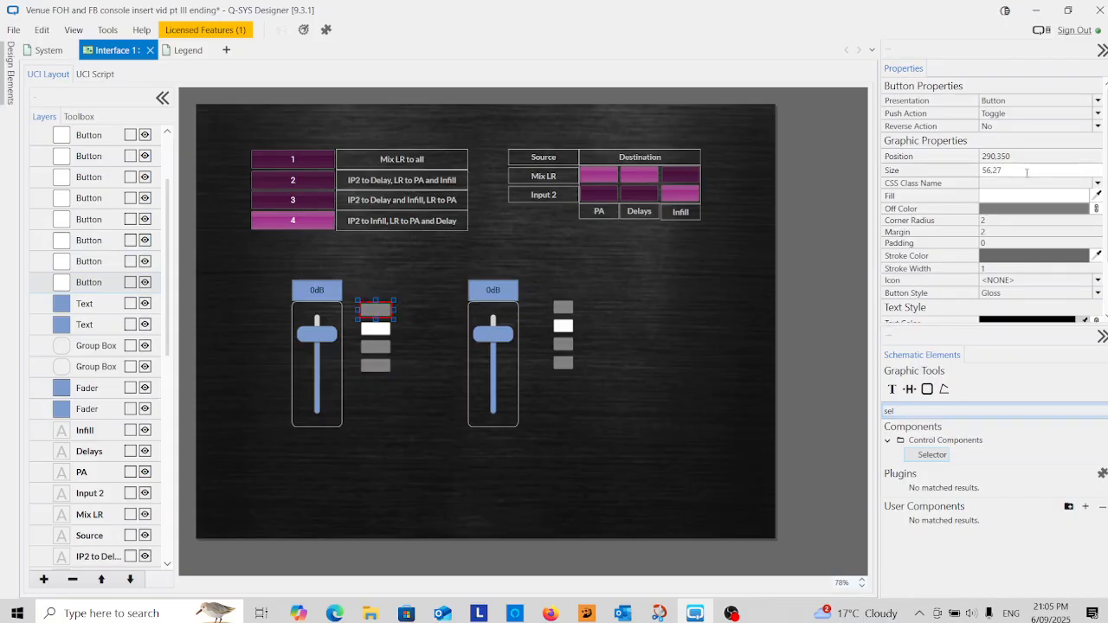
double_click(988, 170)
right_click(988, 176)
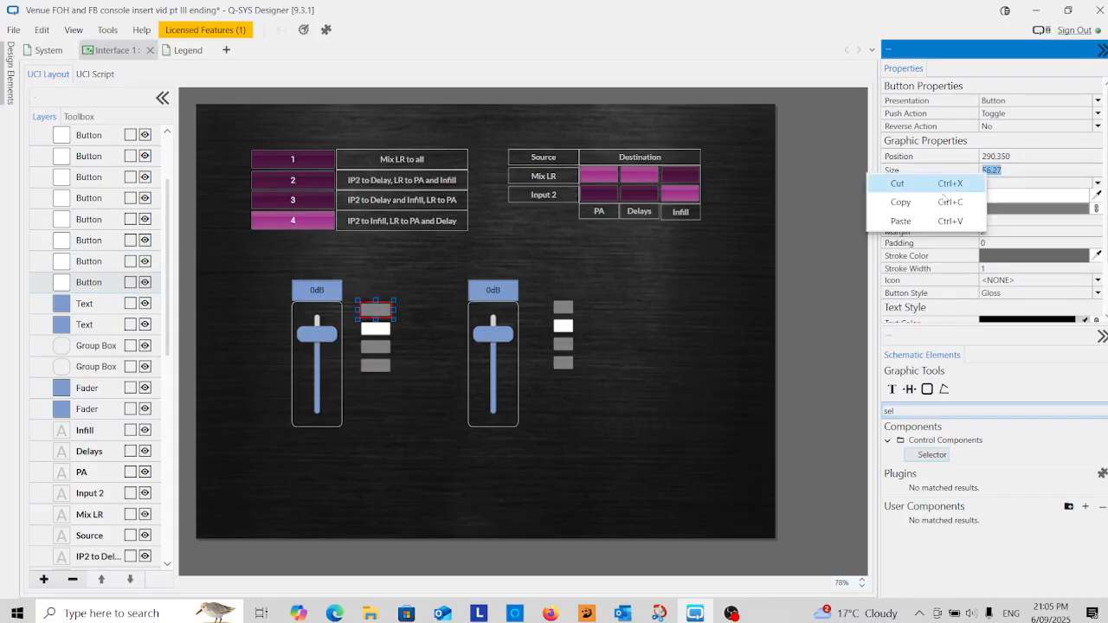
click(963, 202)
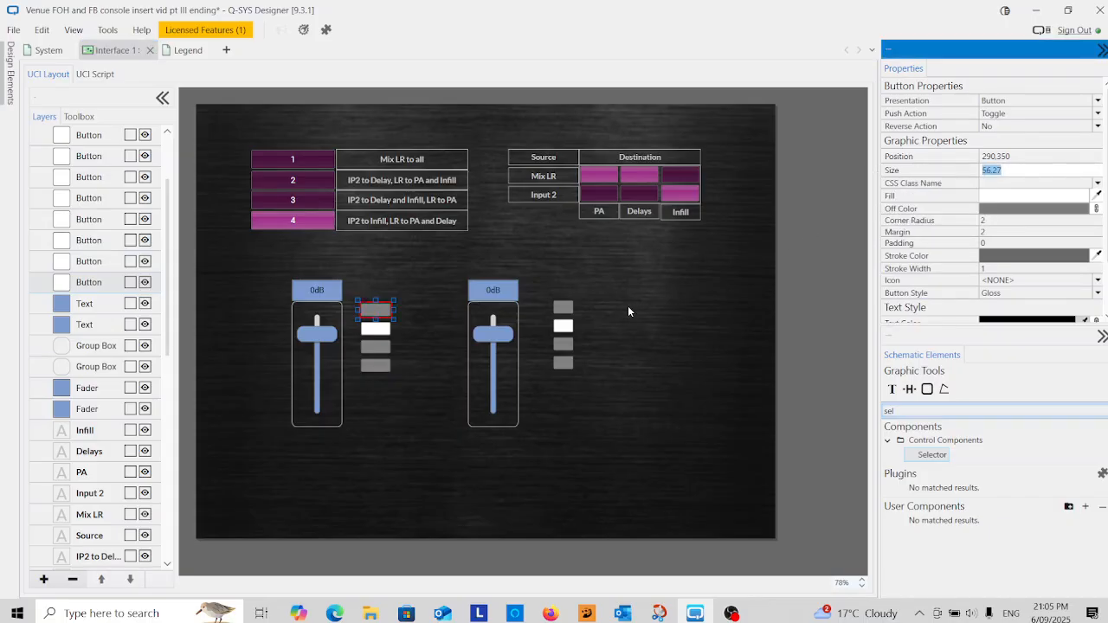
click(564, 307)
drag(606, 294, 555, 385)
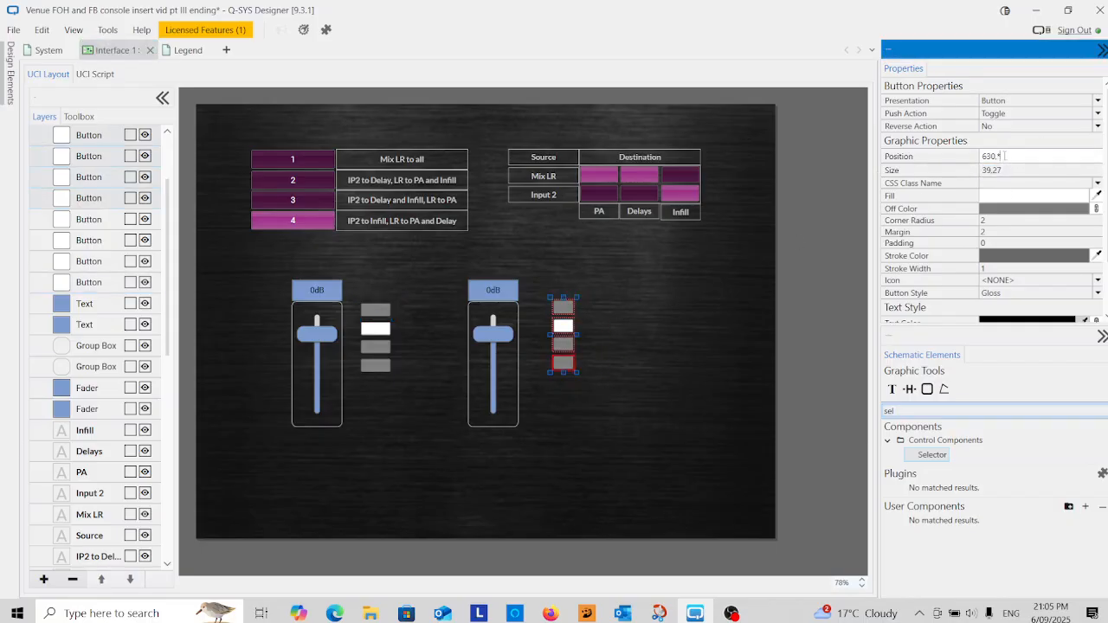
click(984, 170)
double_click(983, 170)
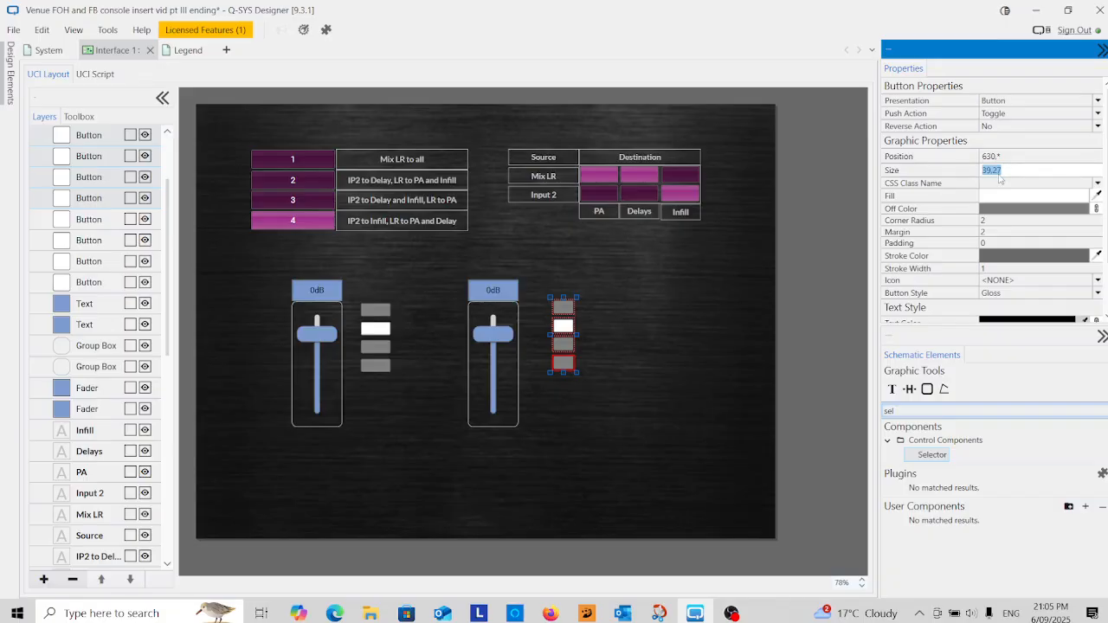
right_click(998, 176)
click(931, 226)
click(669, 349)
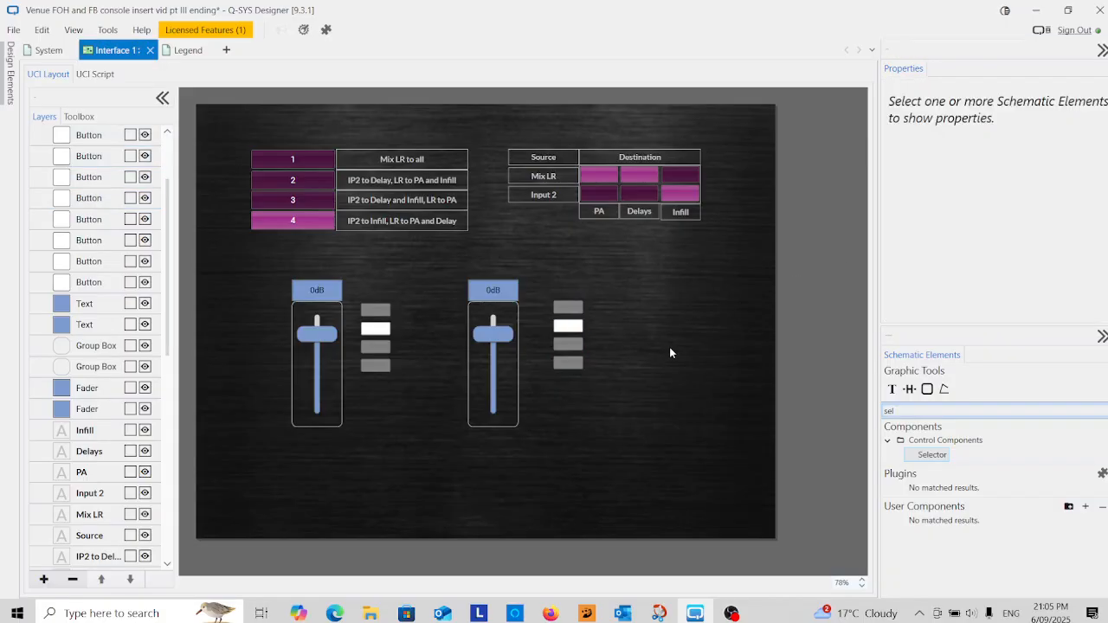
- Set the fill colour of all eight selection buttons beside the two faders to purple
drag(589, 283, 561, 421)
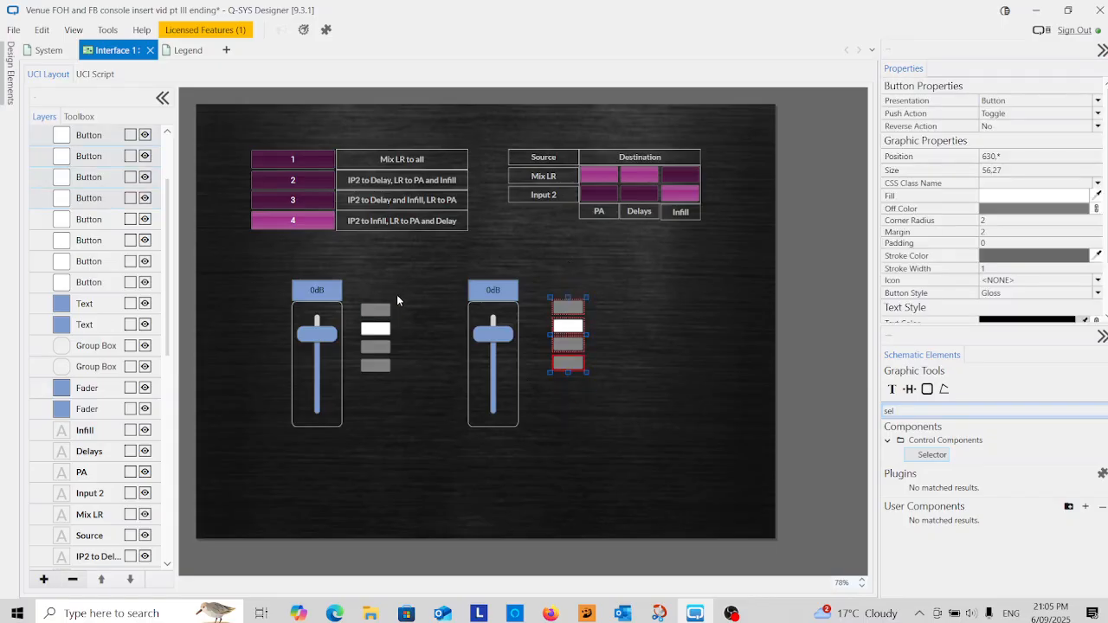
drag(393, 301, 371, 423)
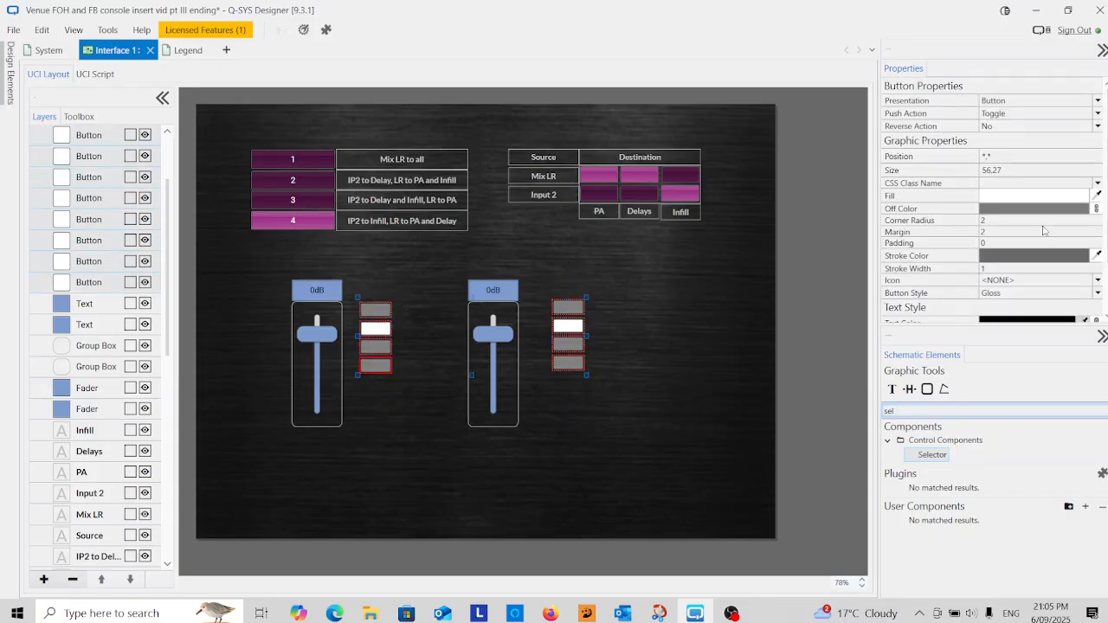
click(1035, 198)
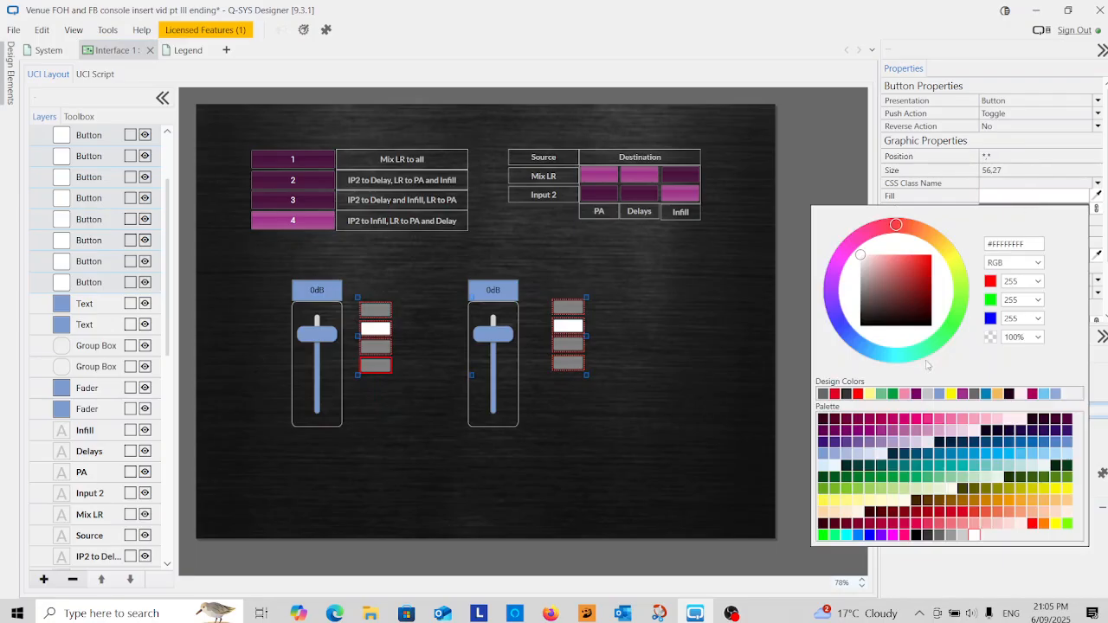
click(882, 431)
click(663, 372)
click(378, 285)
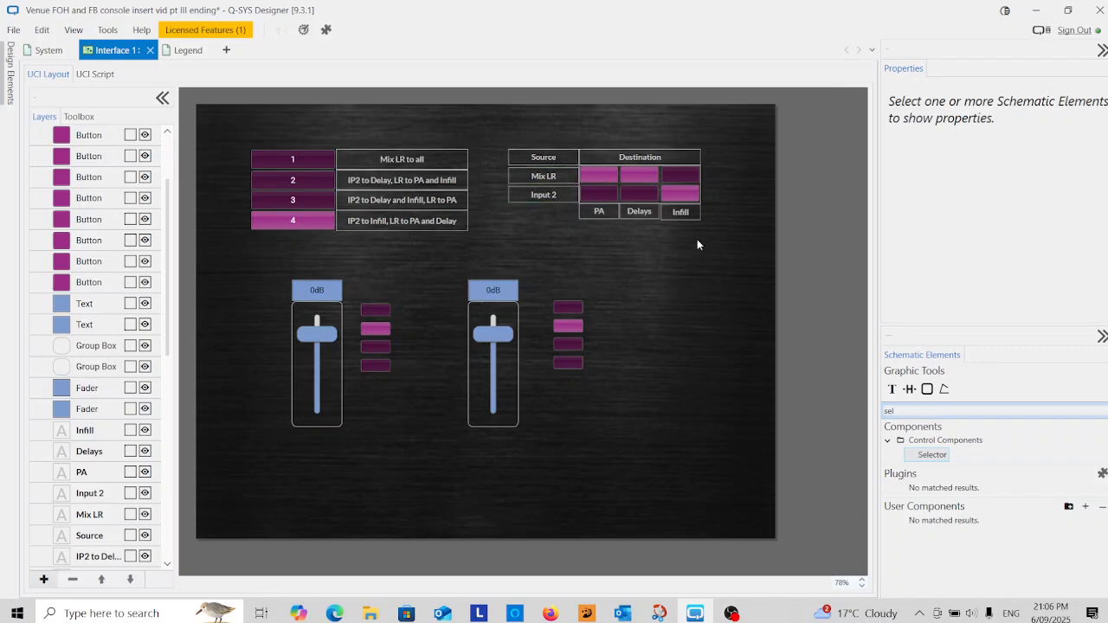
- Place a 176 by 29 copy of the Delays label beneath the first fader and change its text to Delay Level
click(639, 216)
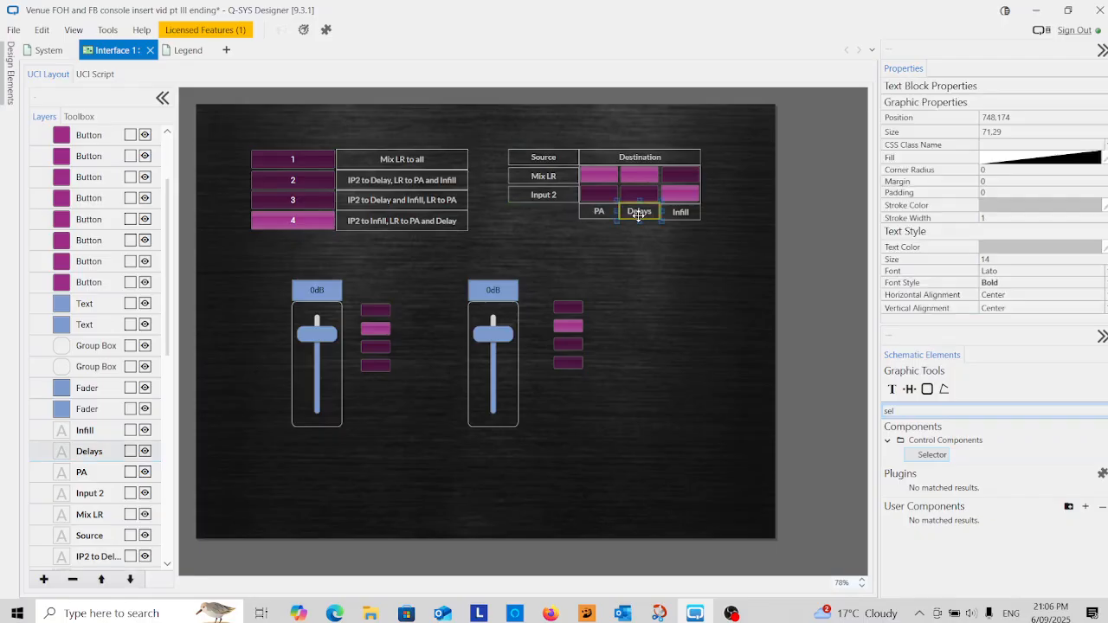
drag(639, 215, 391, 437)
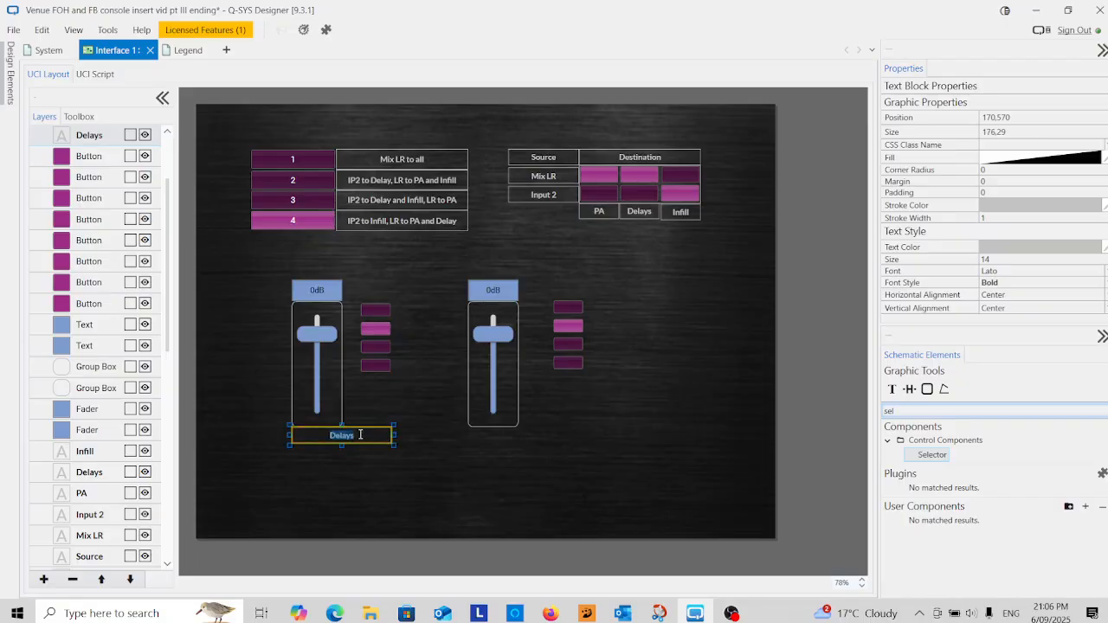
key(BackSpace)
key(BackSpace)
text(y Level)
click(465, 457)
click(342, 438)
drag(342, 437, 516, 443)
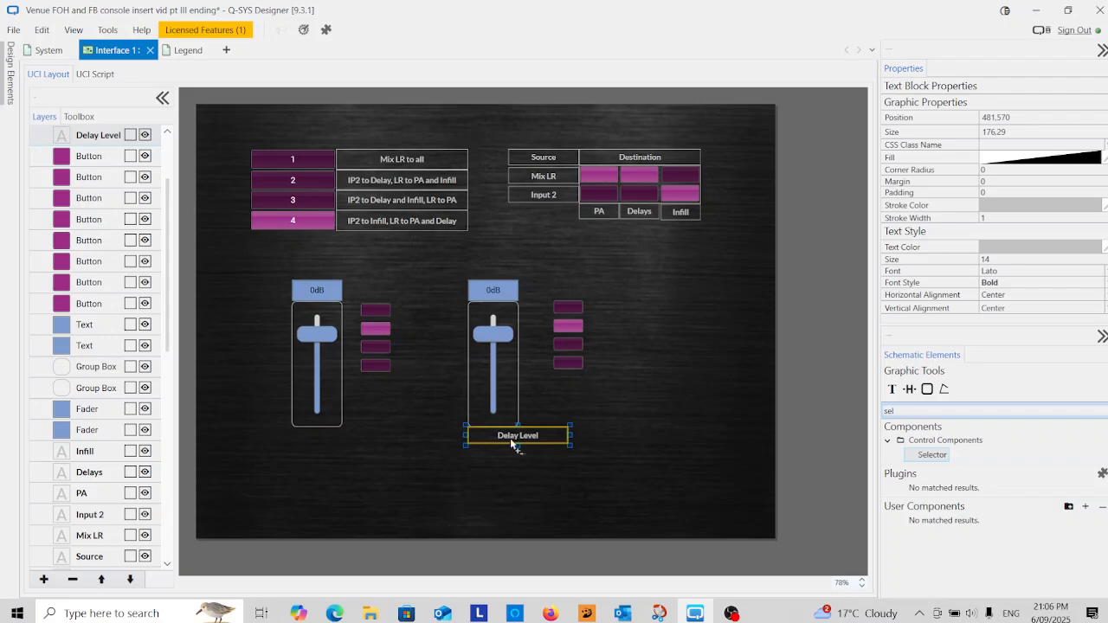
key(ctrl+z)
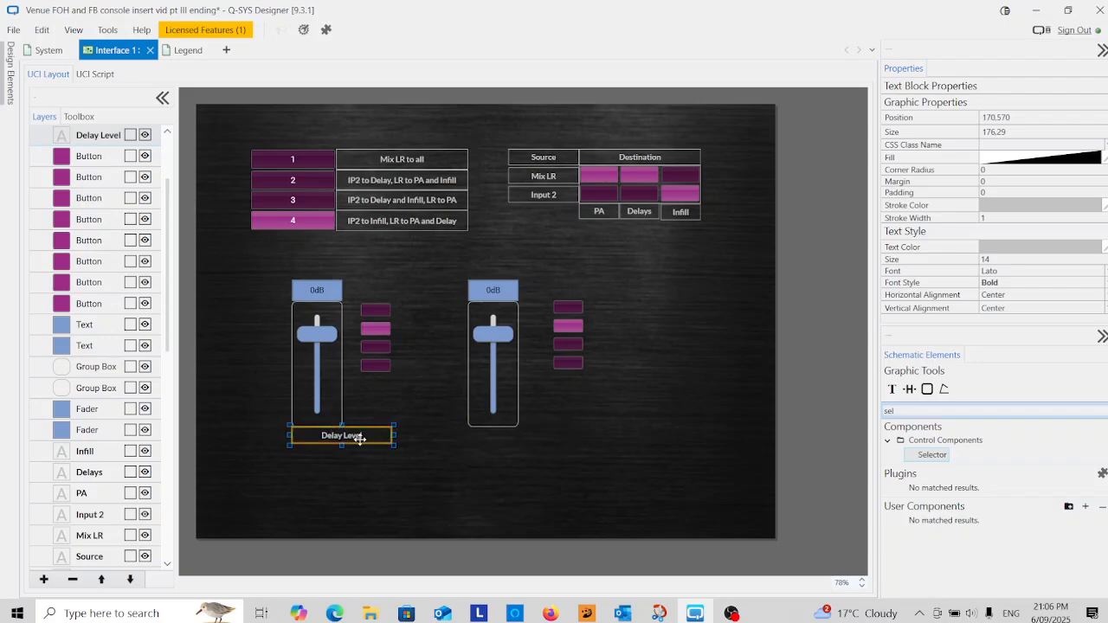
- Duplicate the Delay Level label to directly beneath the second fader
drag(359, 439, 537, 442)
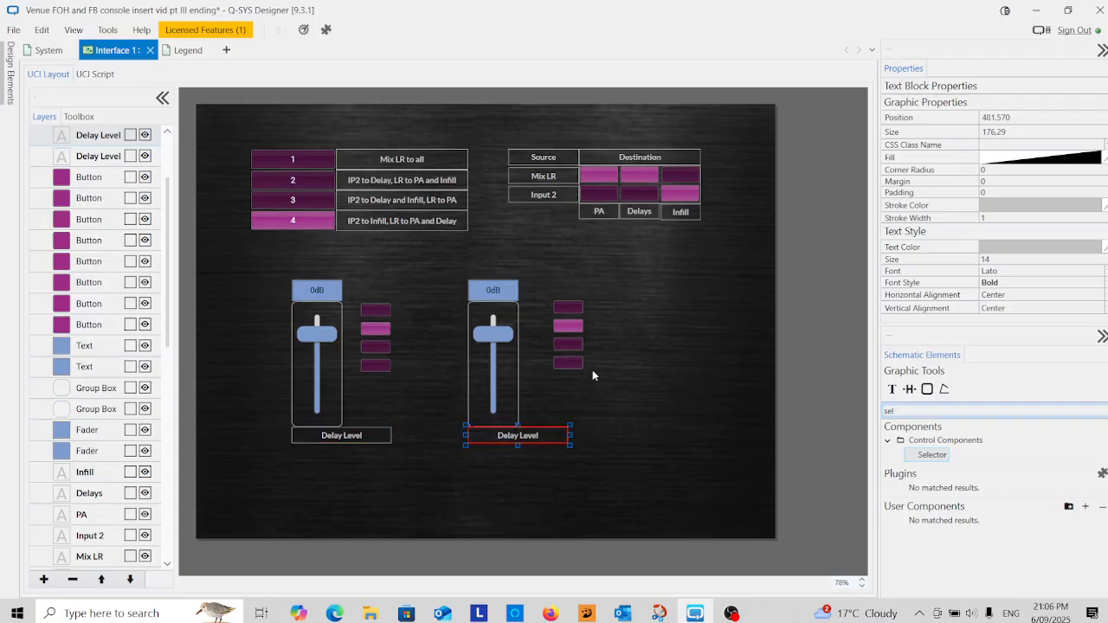
- Move the second fader's four selection buttons closer to the fader, matching the spacing beside the first fader
drag(557, 297, 591, 377)
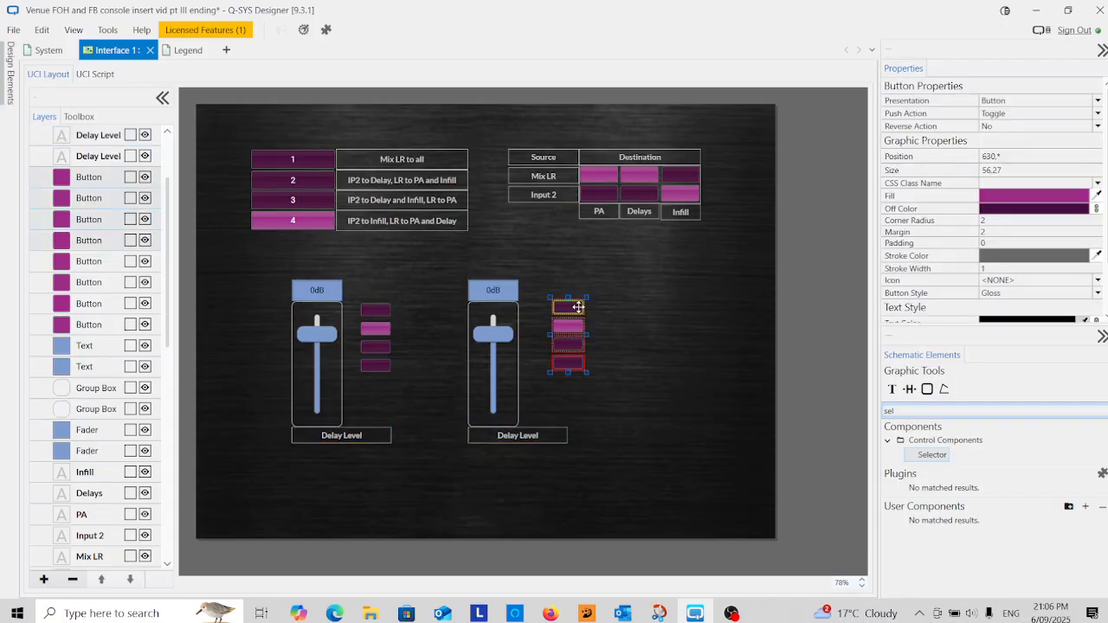
drag(575, 310, 548, 312)
click(605, 352)
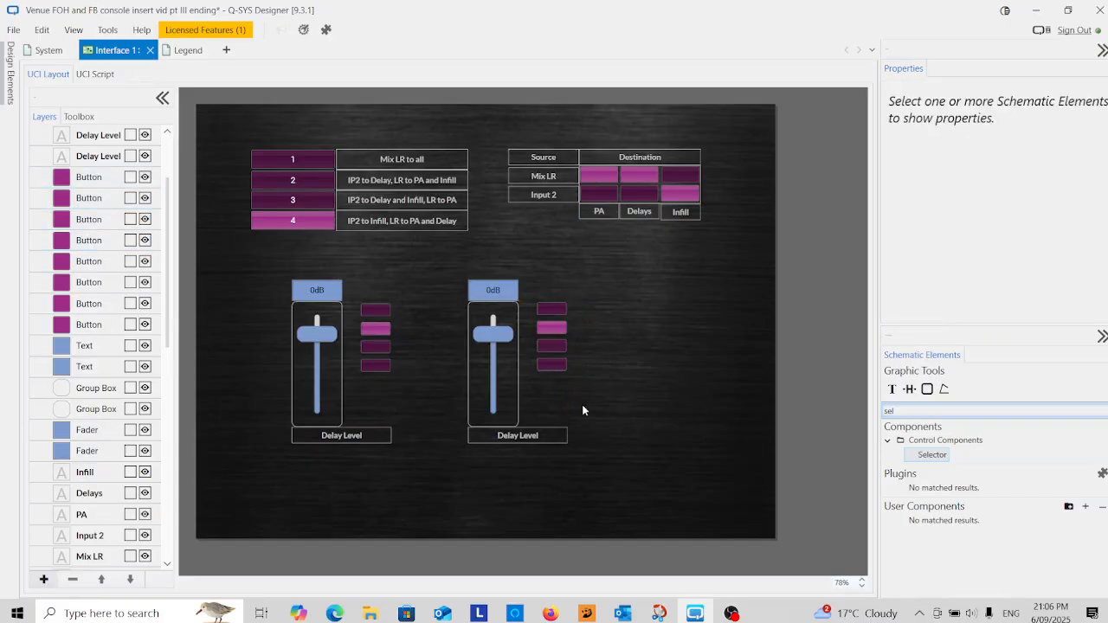
- Change the text of the label beneath the second fader to Infill Level
click(518, 438)
click(520, 433)
key(BackSpace)
key(BackSpace)
key(BackSpace)
key(BackSpace)
key(BackSpace)
key(BackSpace)
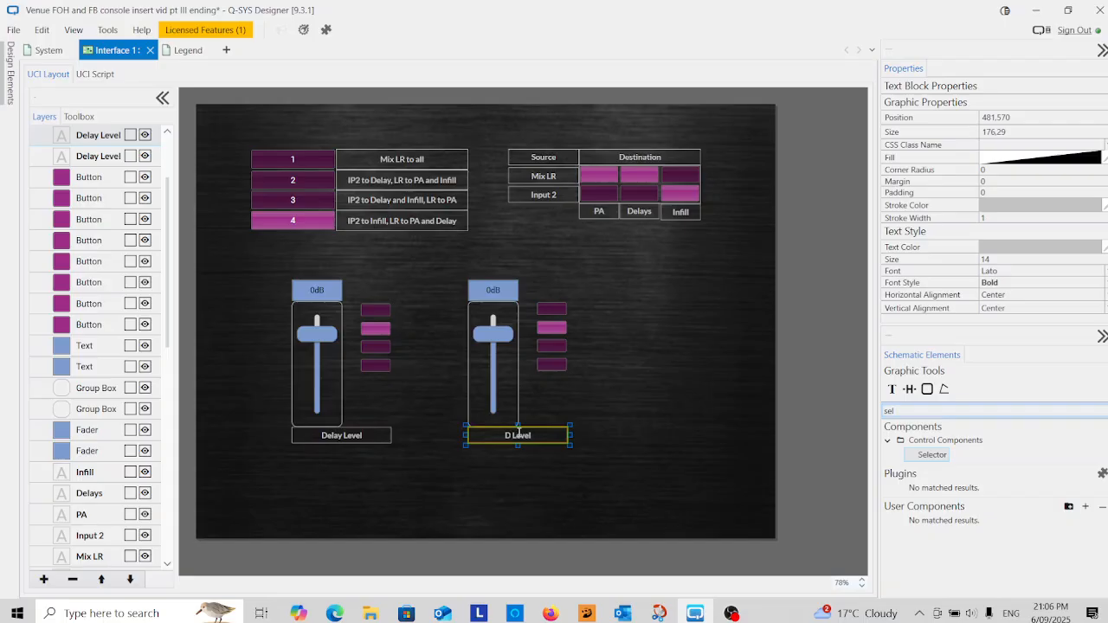
text(Infill)
click(616, 411)
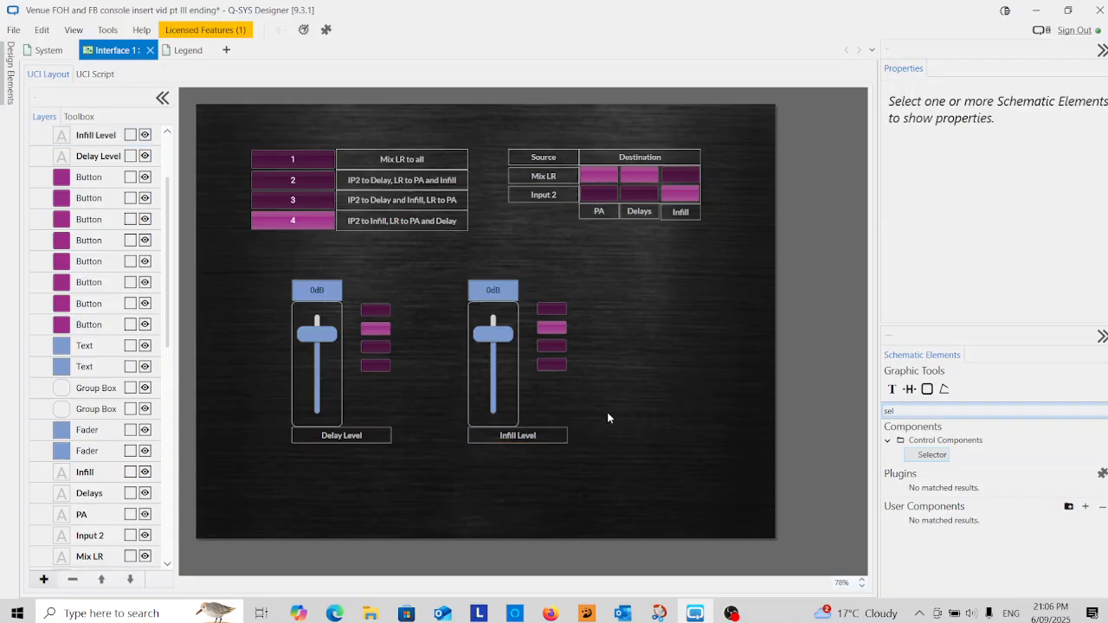
- Label the four selection buttons beside the Delay Level fader 0, -3, -6 and -12 from top to bottom
click(376, 313)
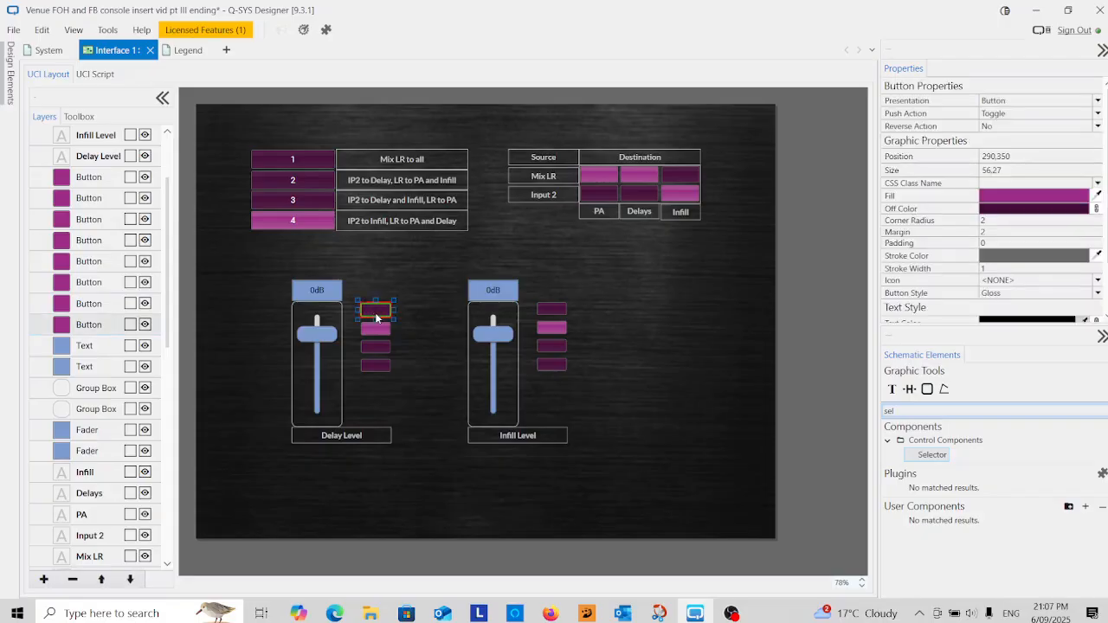
click(377, 328)
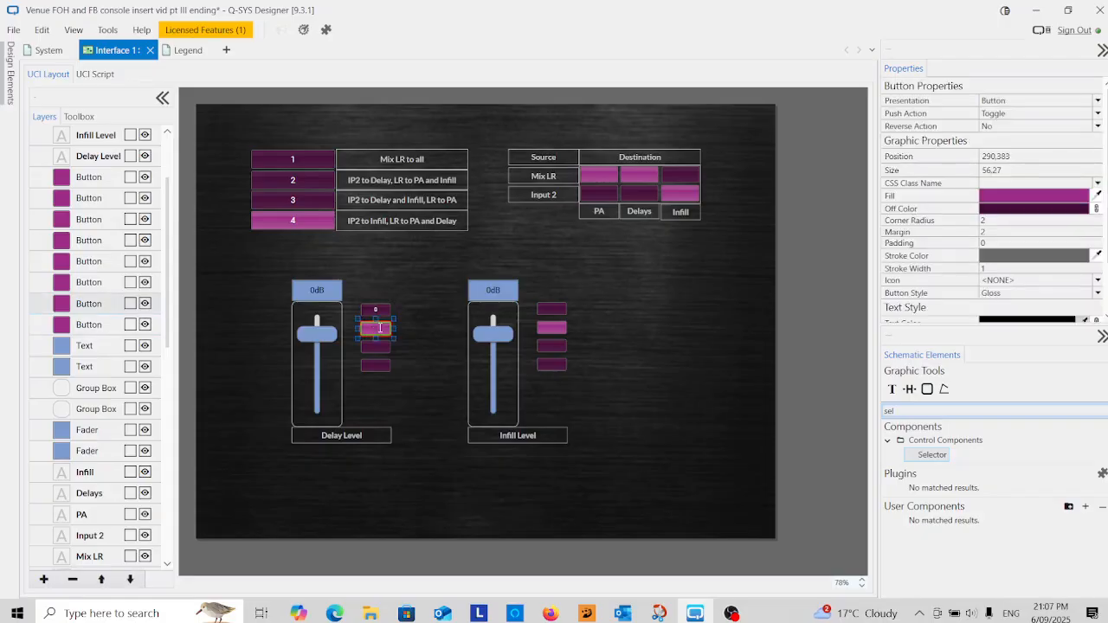
click(374, 348)
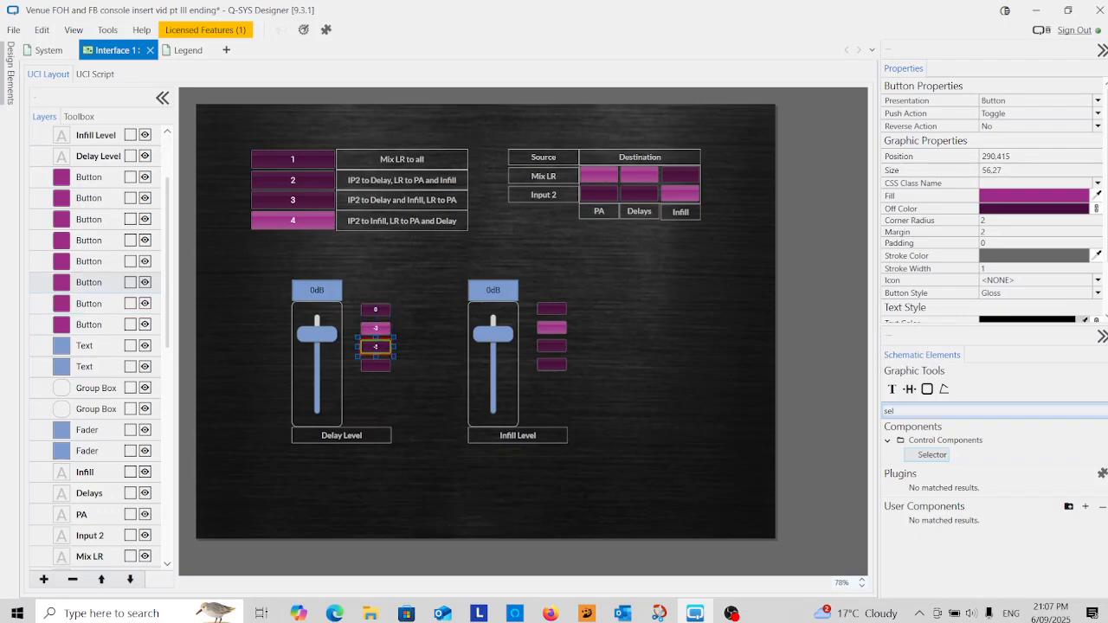
click(377, 364)
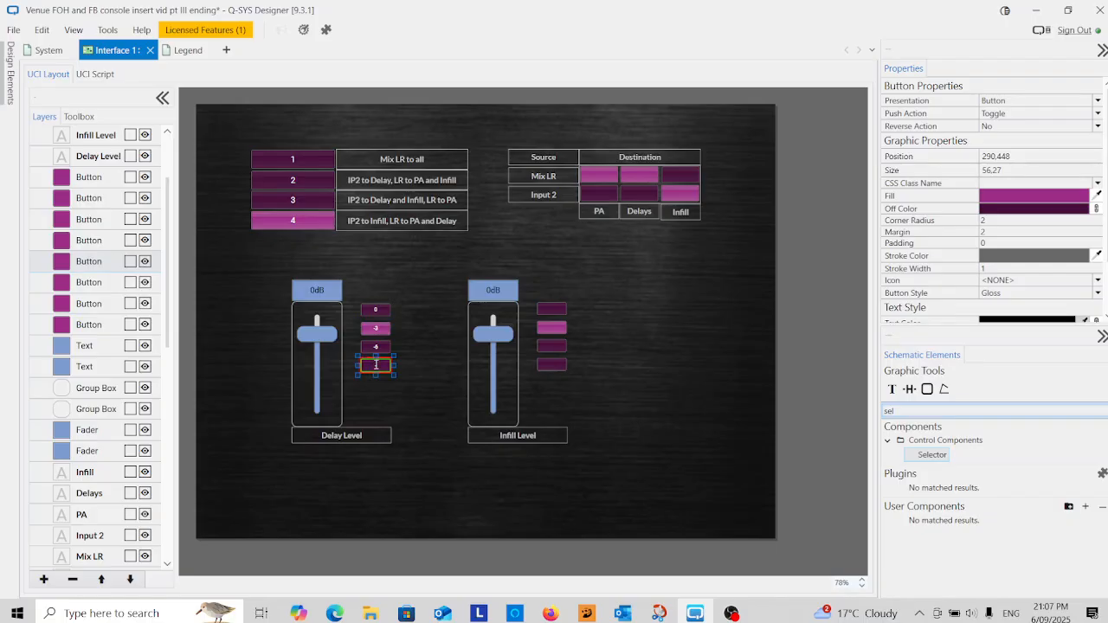
click(378, 380)
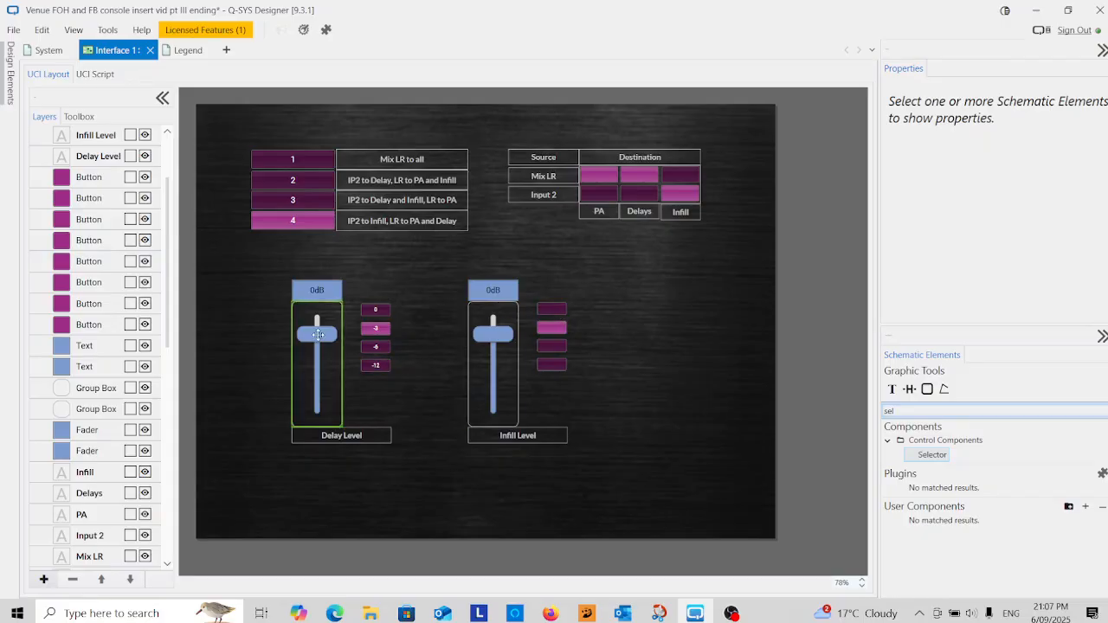
- Label the four selection buttons beside the Infill Level fader 3, 0, -3 and -6 from top to bottom
click(555, 308)
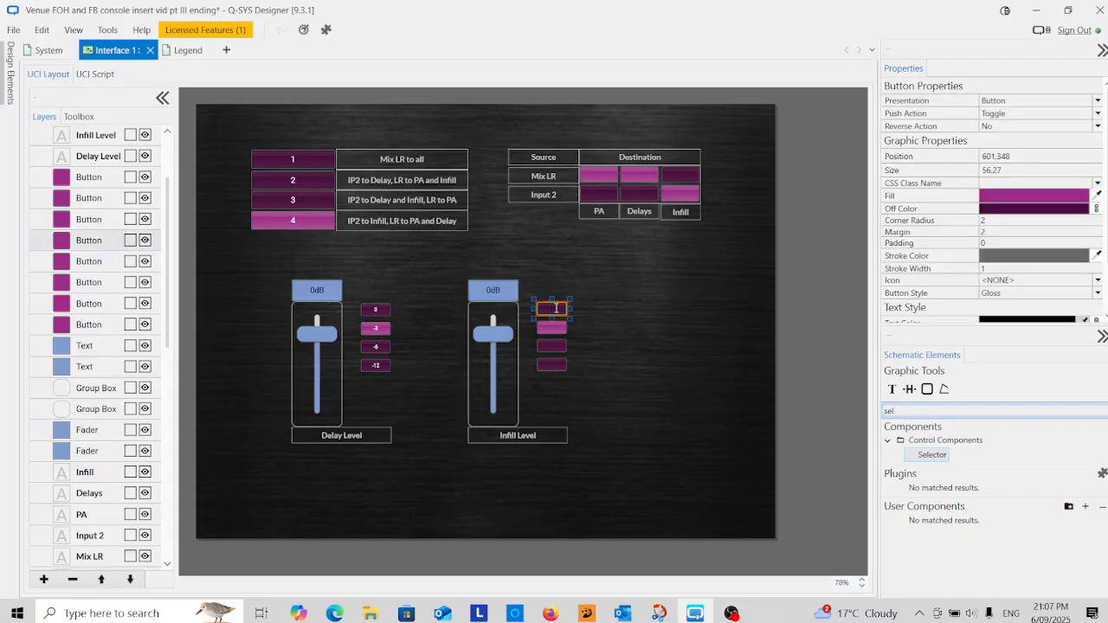
drag(556, 308, 555, 364)
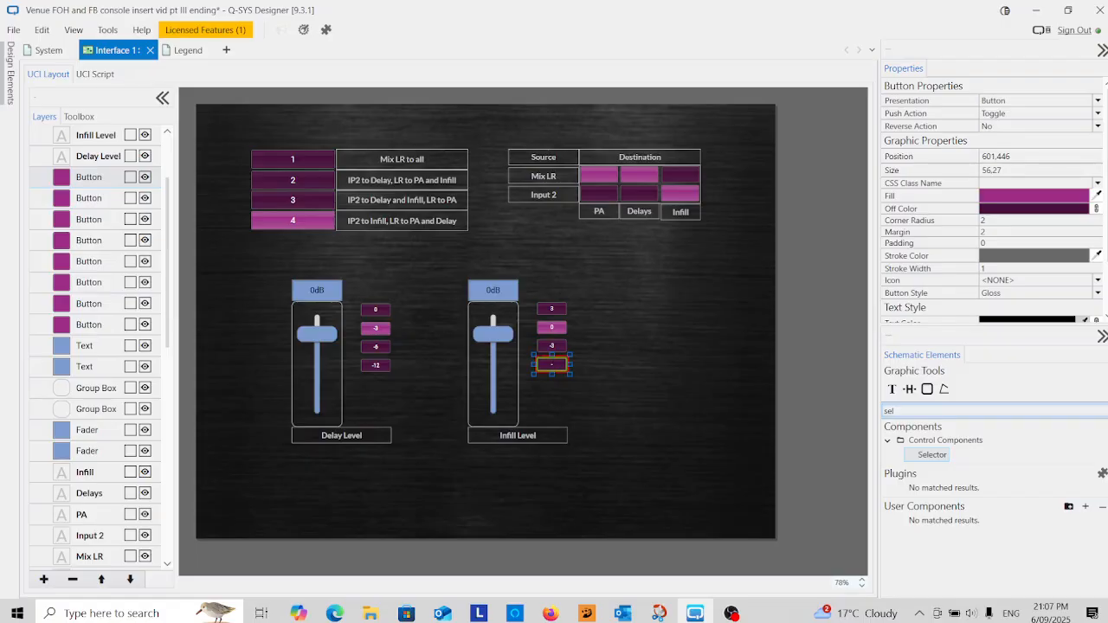
click(555, 390)
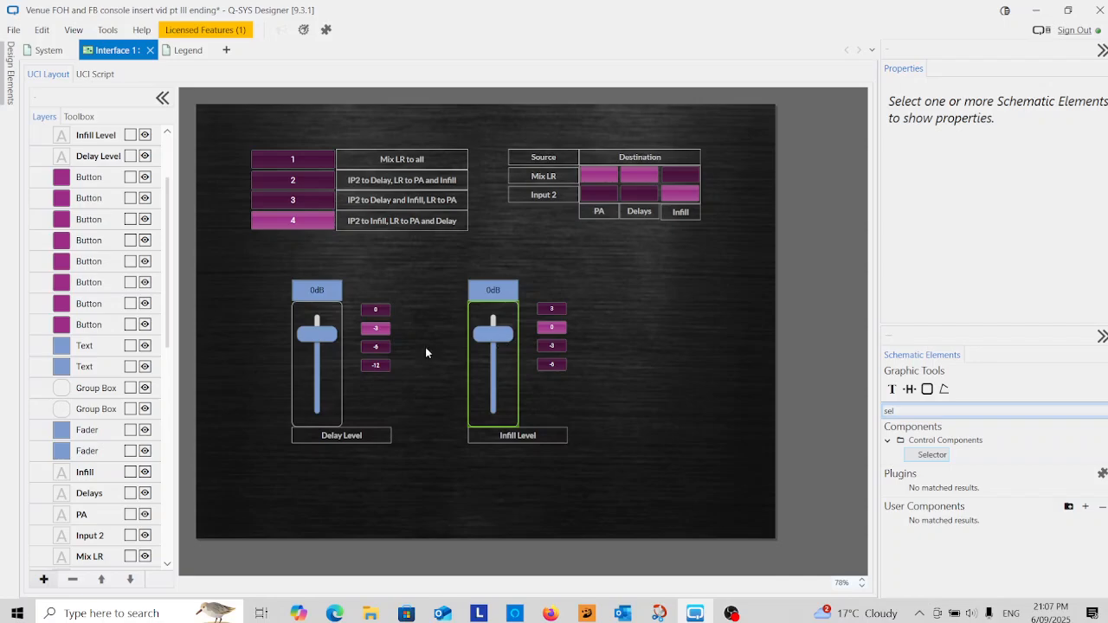
- Move each fader's level readout beneath its column of selection buttons and shrink it to 56 by 29
drag(317, 291, 395, 398)
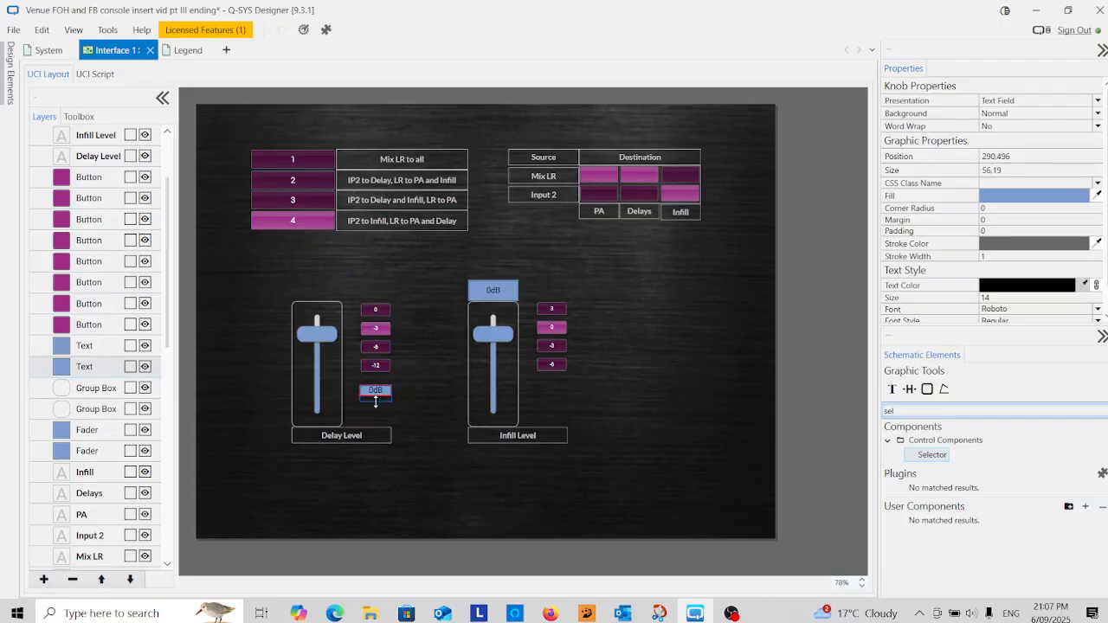
click(402, 382)
drag(486, 292, 562, 396)
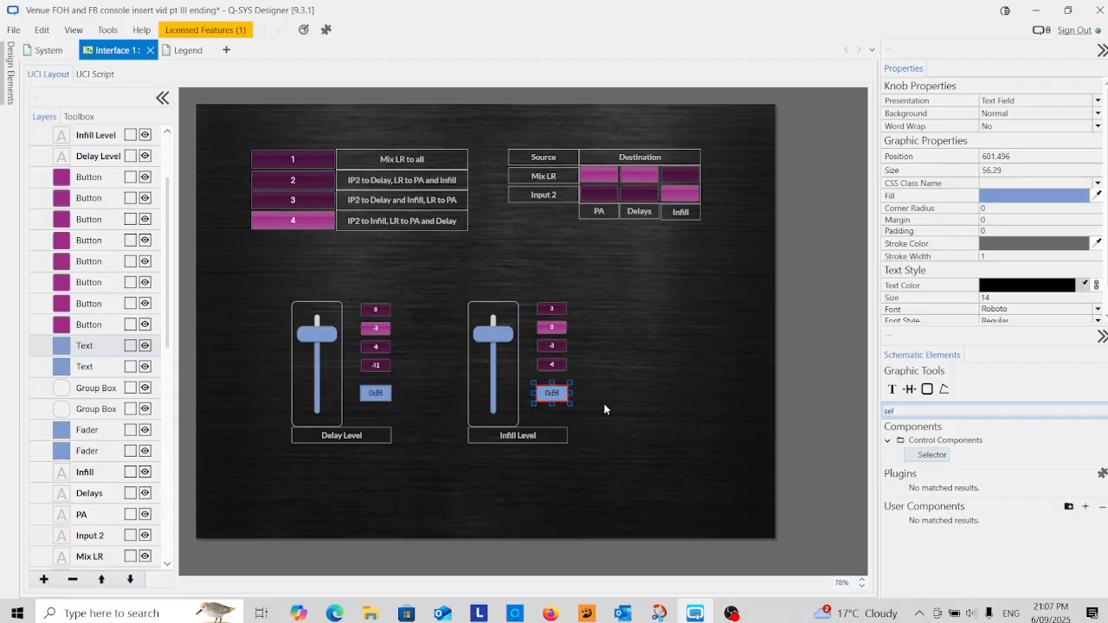
click(600, 407)
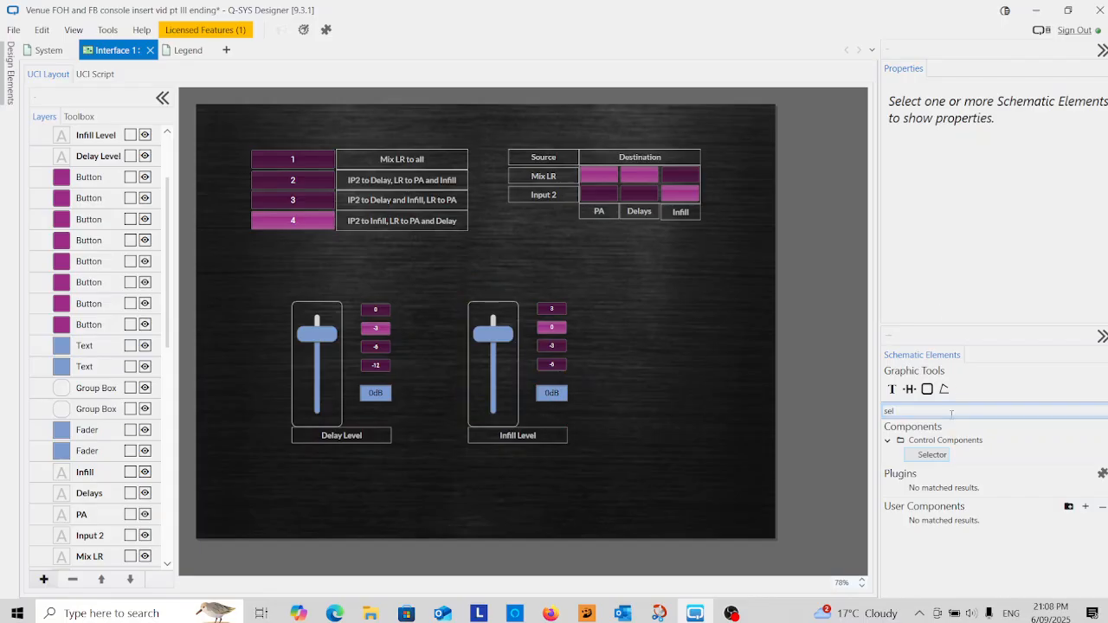
- Draw a 266 by 341 group box around the Delay Level controls and set its stroke colour to light grey
click(928, 390)
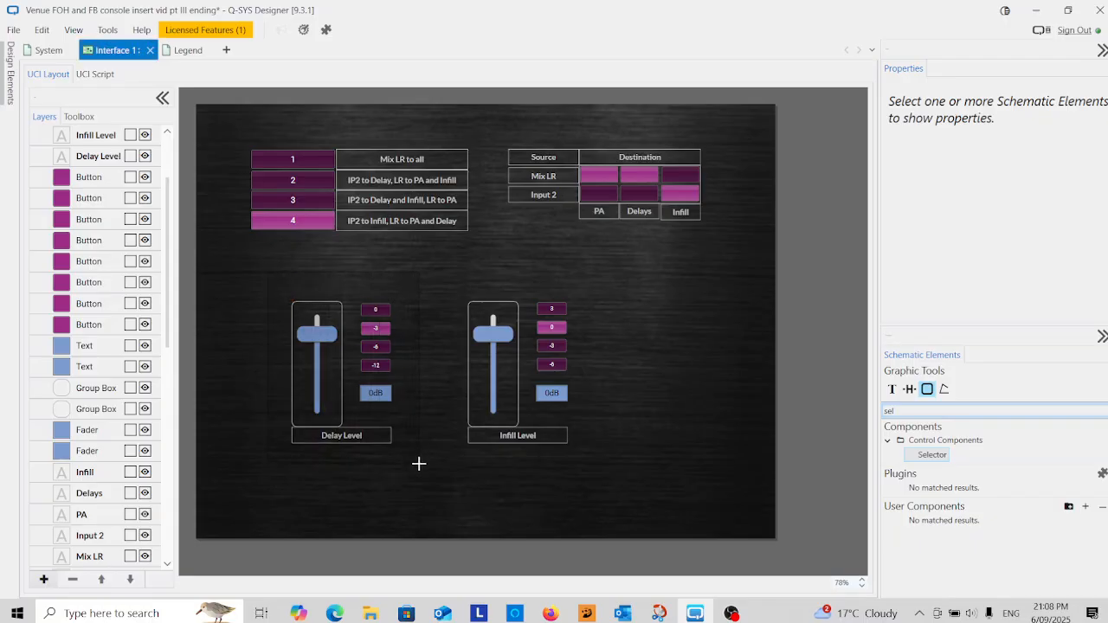
drag(418, 465, 420, 468)
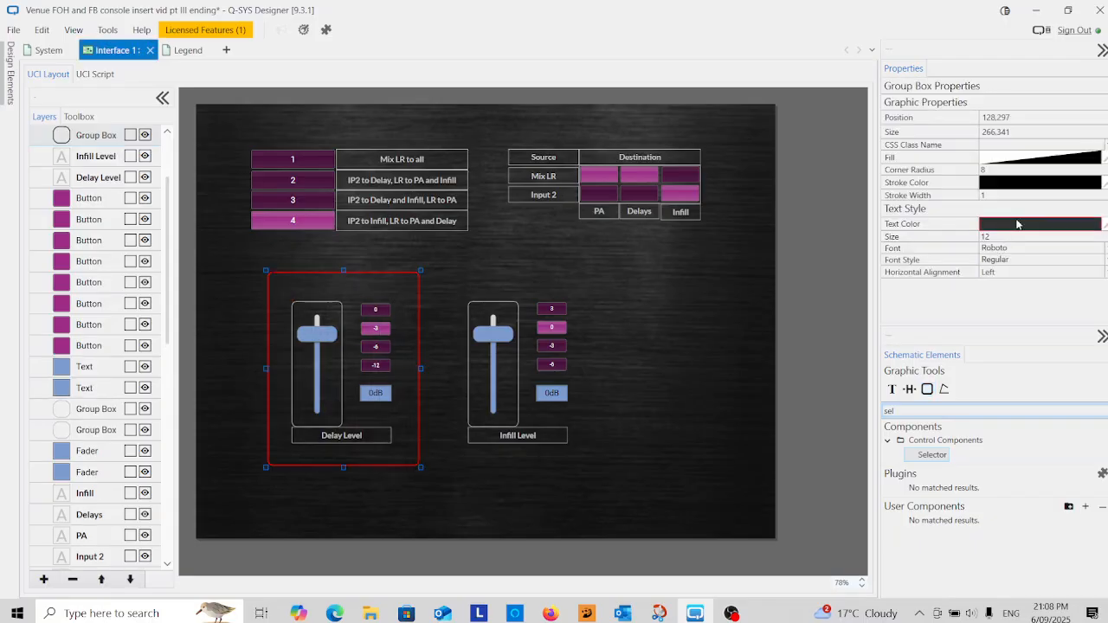
click(1018, 185)
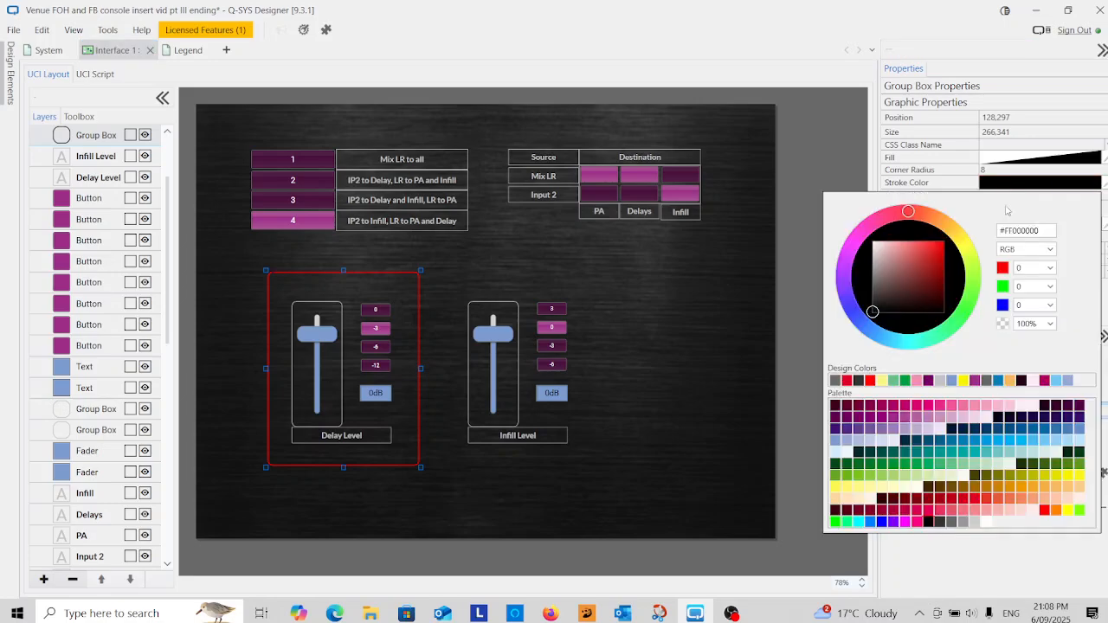
click(627, 407)
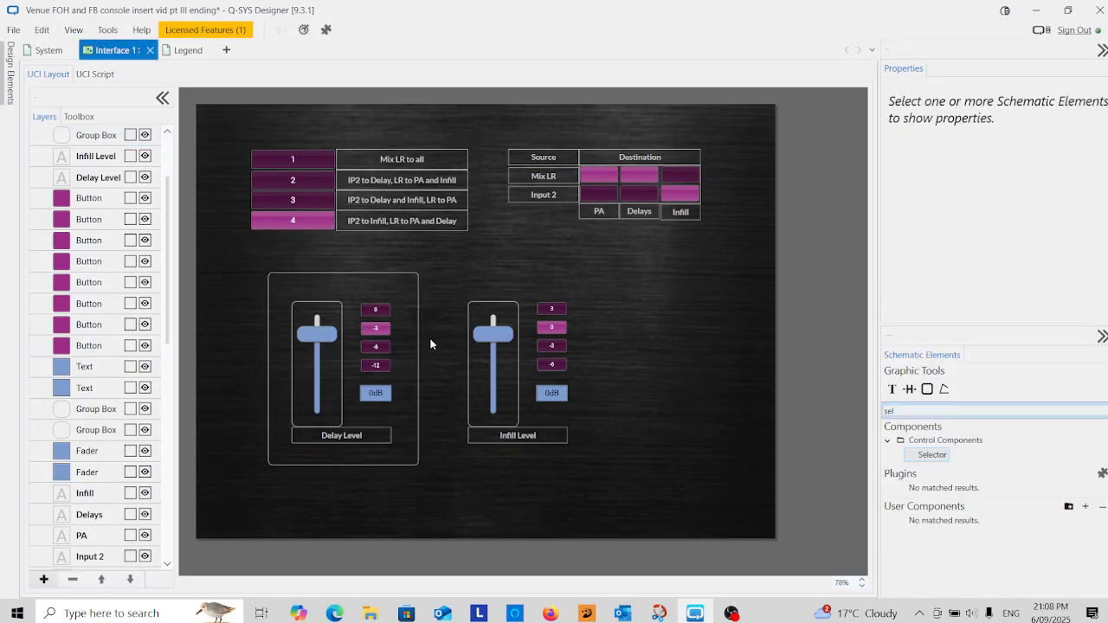
- Duplicate the Delay Level group box and place the copy around the Infill Level controls
click(416, 276)
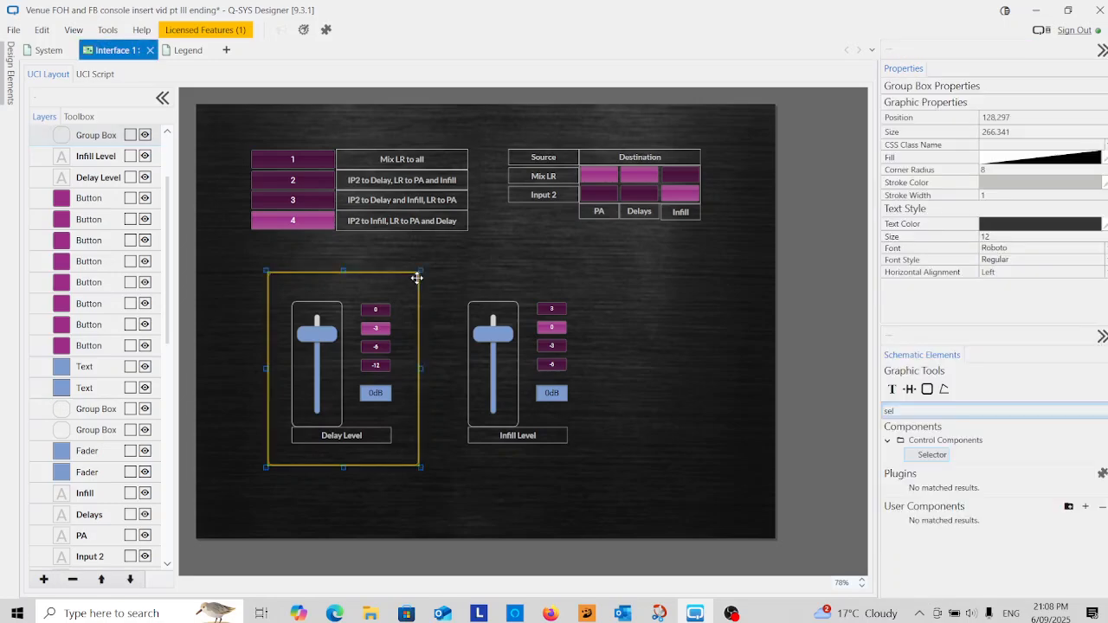
ctrl+drag(417, 276, 602, 277)
click(670, 316)
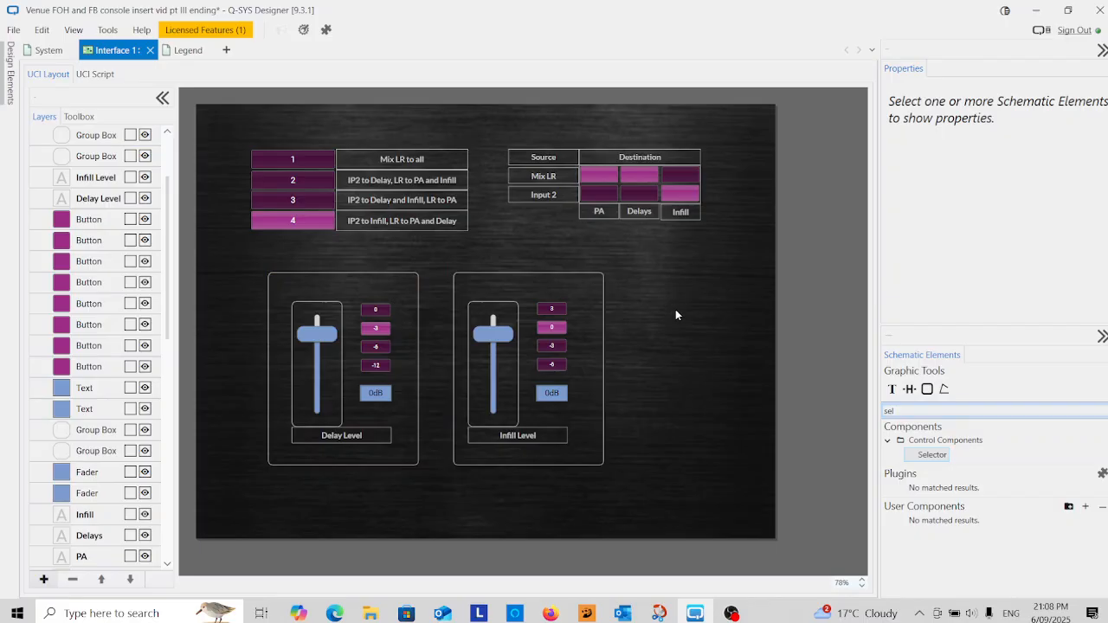
- Move the Delay Level and Infill Level labels to the base of their group boxes and widen them to the full box width
ctrl+drag(520, 440, 603, 453)
ctrl+drag(355, 438, 269, 457)
drag(392, 458, 418, 457)
click(428, 472)
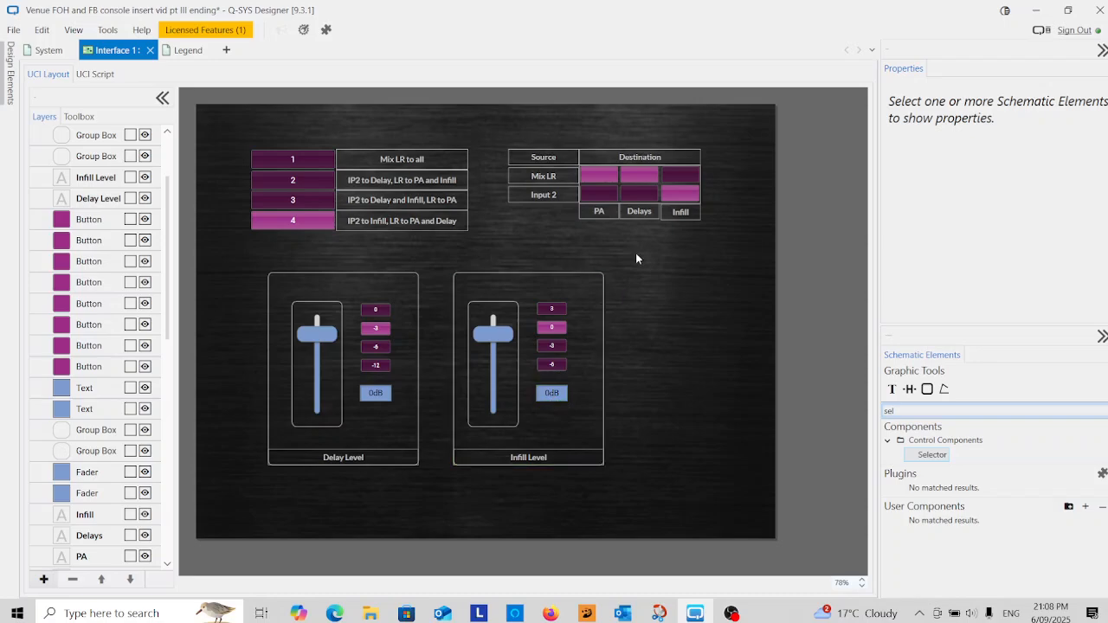
- Move both fader groups so the Delay Level box lines up with the outer edge of the numbered preset buttons
drag(632, 257, 290, 302)
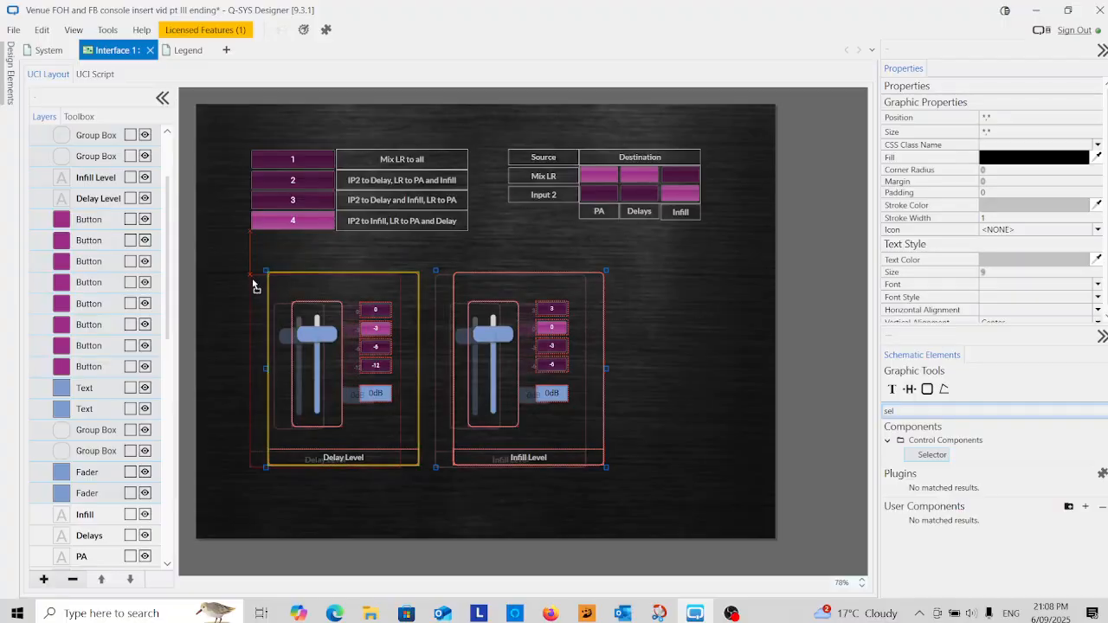
drag(292, 284, 275, 288)
click(630, 313)
- Move the Source/Destination grid closer to the preset table and resize it to match the table's height
drag(720, 133, 503, 237)
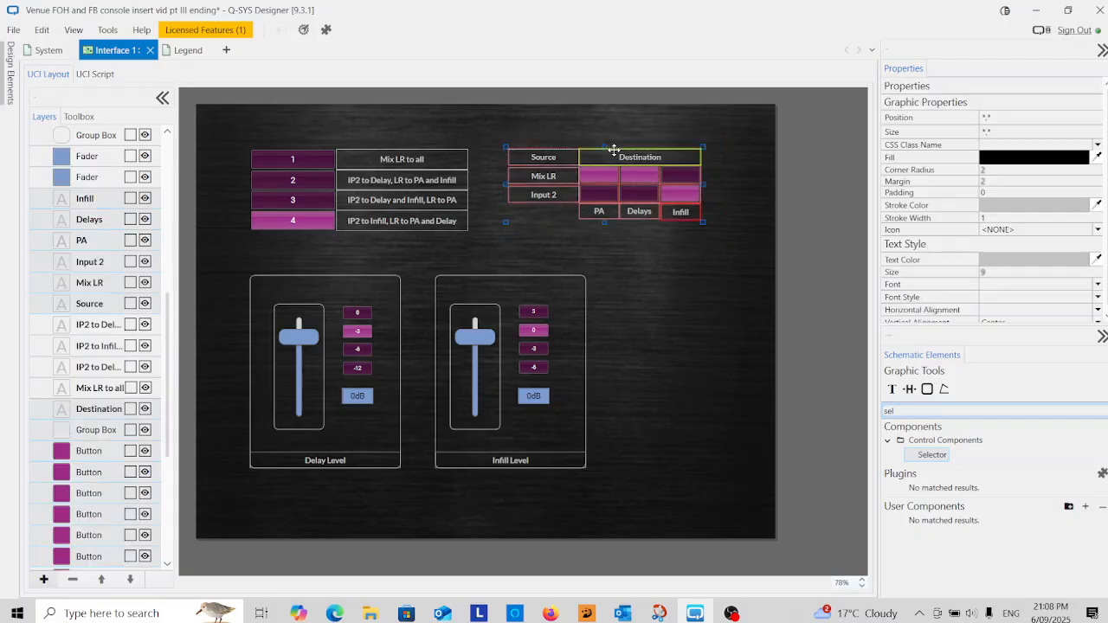
drag(612, 152, 589, 162)
drag(683, 223, 664, 231)
click(670, 261)
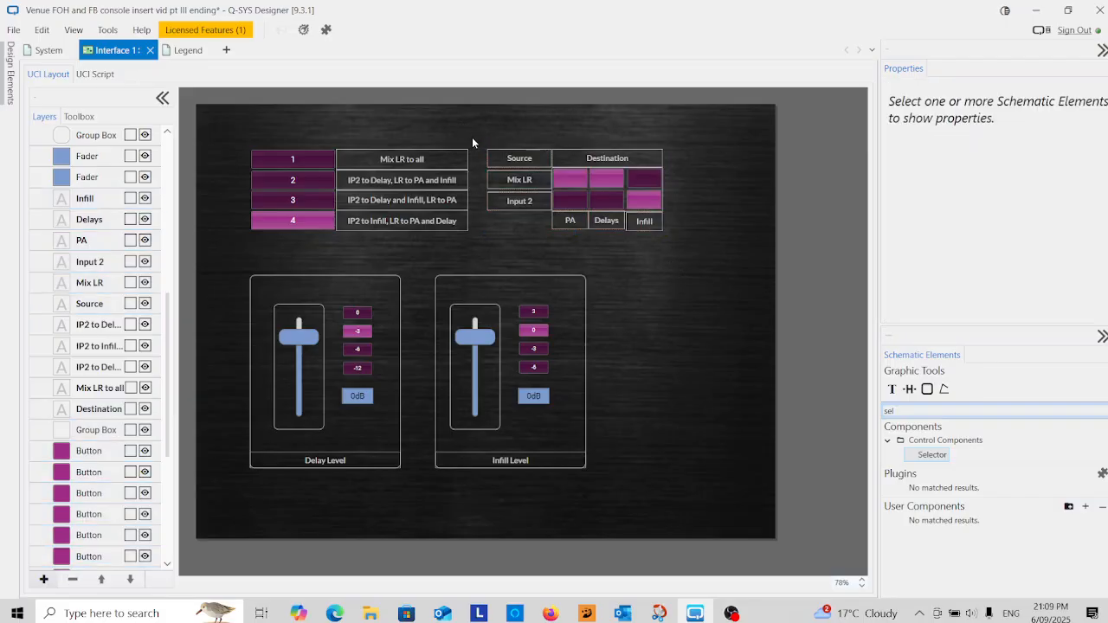
- Narrow the table of four numbered presets and their descriptions slightly from the side facing the Source/Destination grid
drag(470, 146, 239, 246)
drag(466, 191, 454, 190)
click(480, 209)
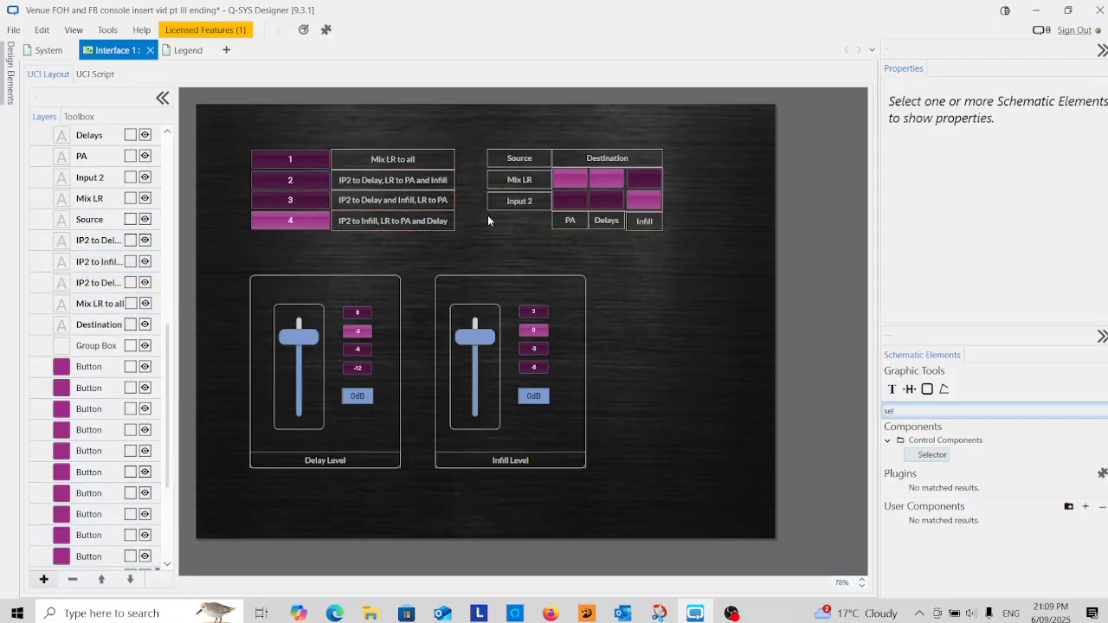
- Shift the whole Source/Destination grid closer to the narrowed preset table
drag(679, 171, 483, 257)
drag(528, 163, 515, 162)
click(684, 250)
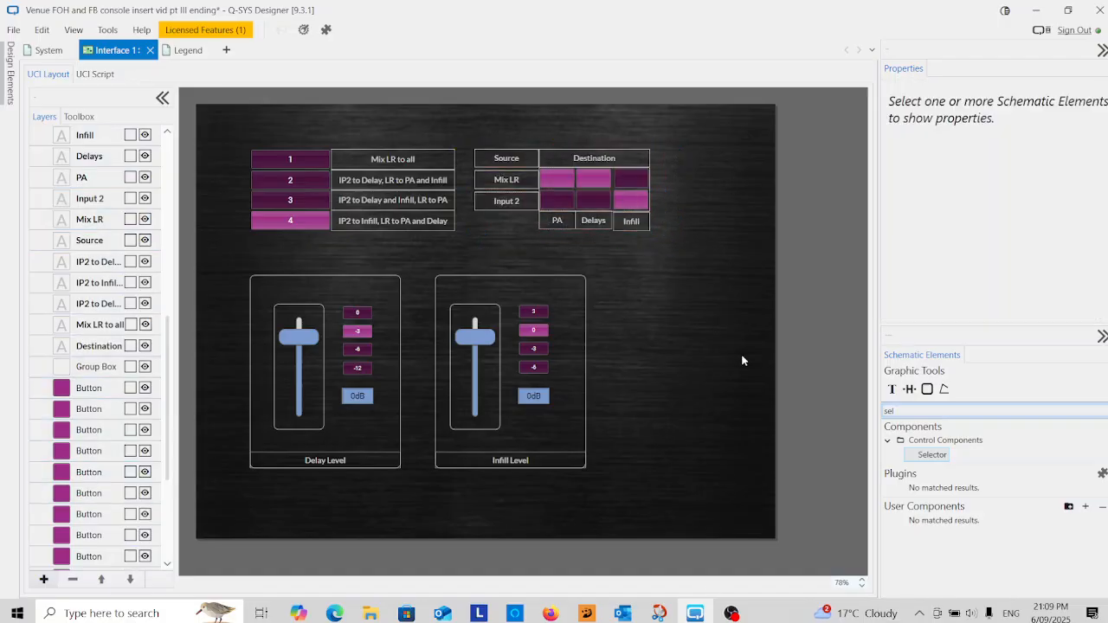
- Copy the seven Graphic EQs page buttons, from Main EQ to DF EQ, from Layer 2 of the Main Page
click(50, 52)
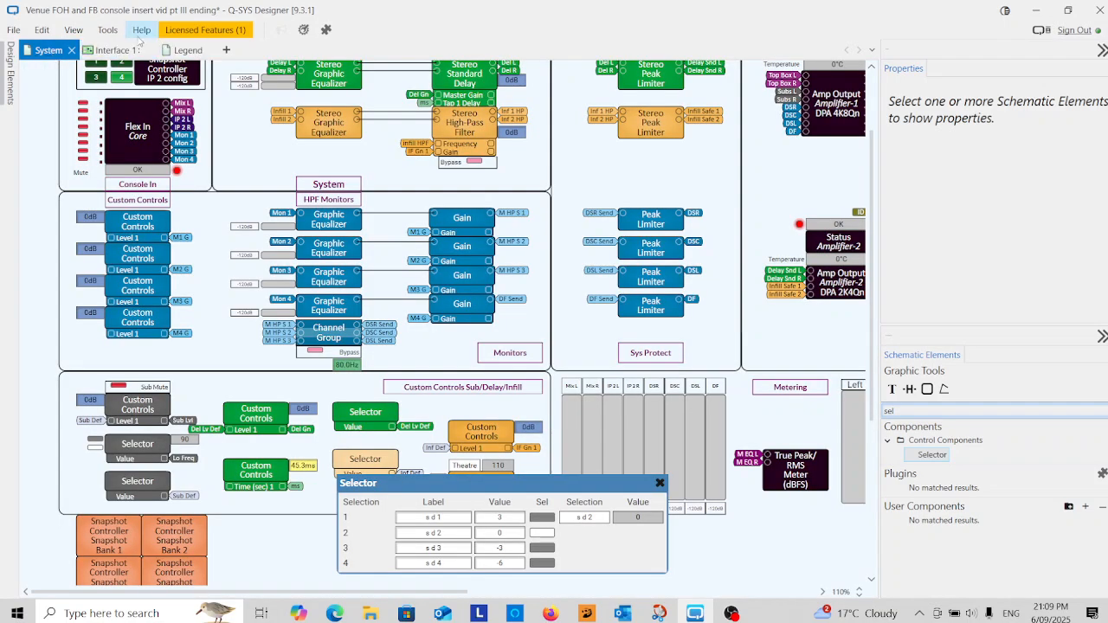
click(111, 50)
scroll(117, 254, up, 10)
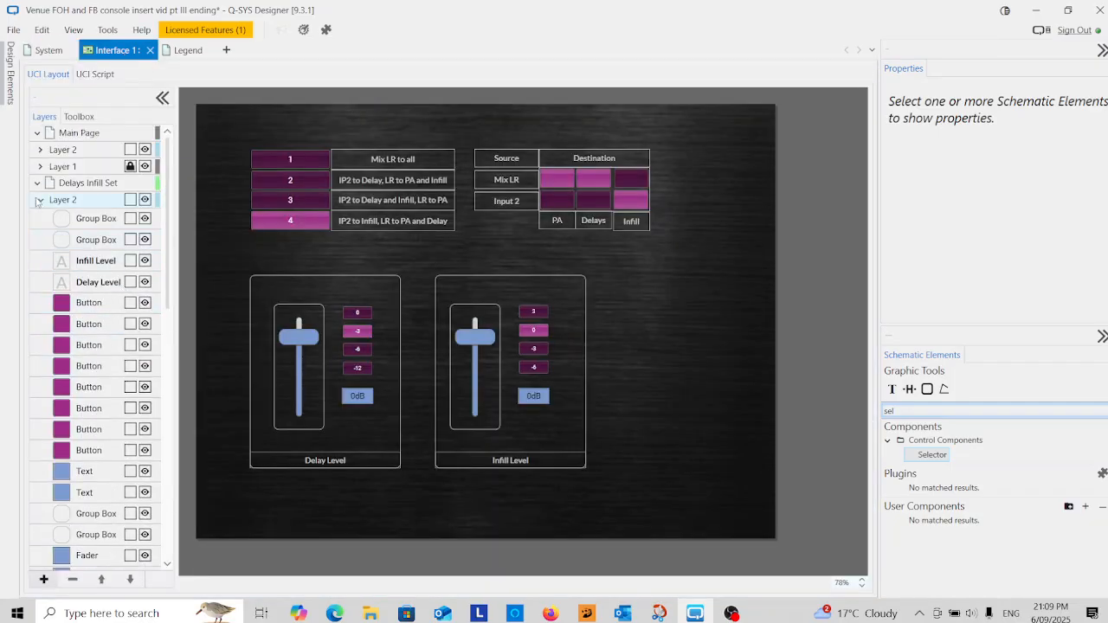
click(39, 200)
click(86, 152)
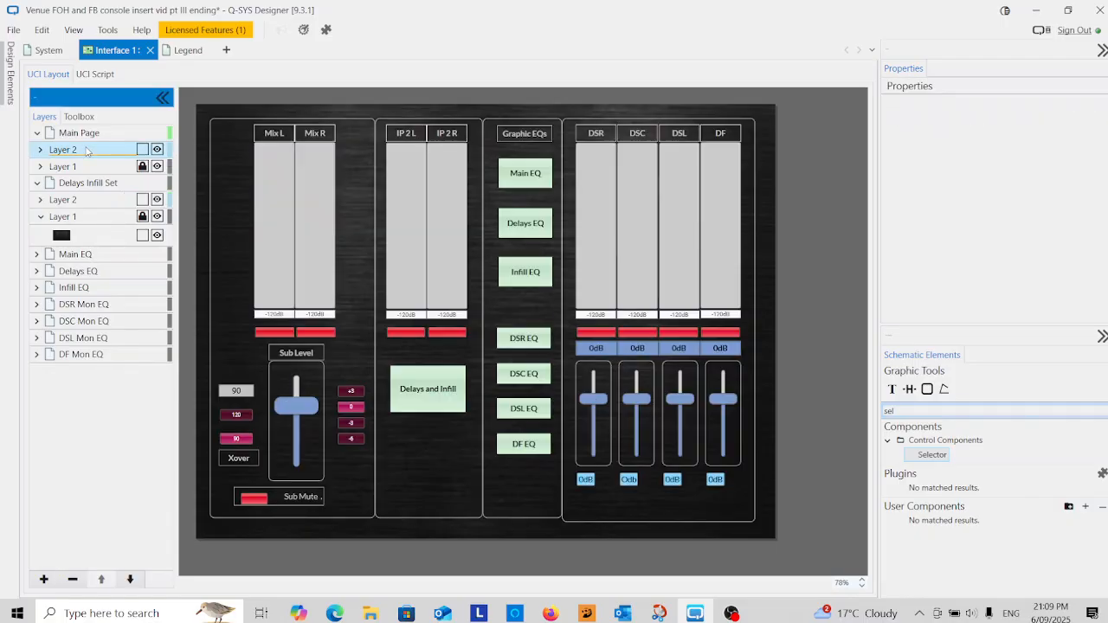
drag(537, 152, 517, 472)
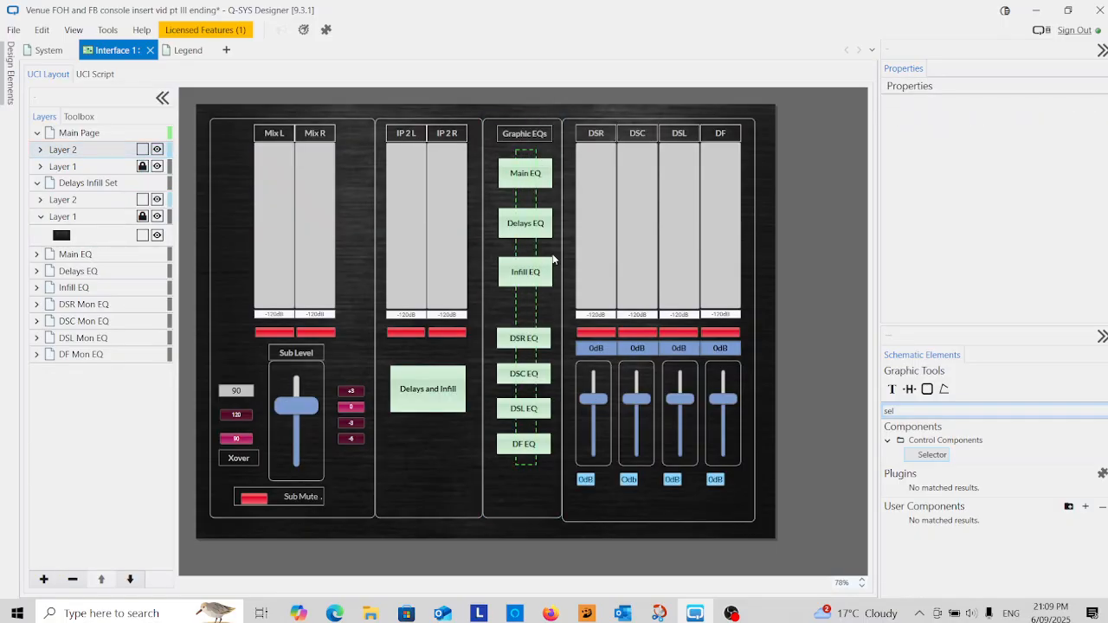
right_click(523, 175)
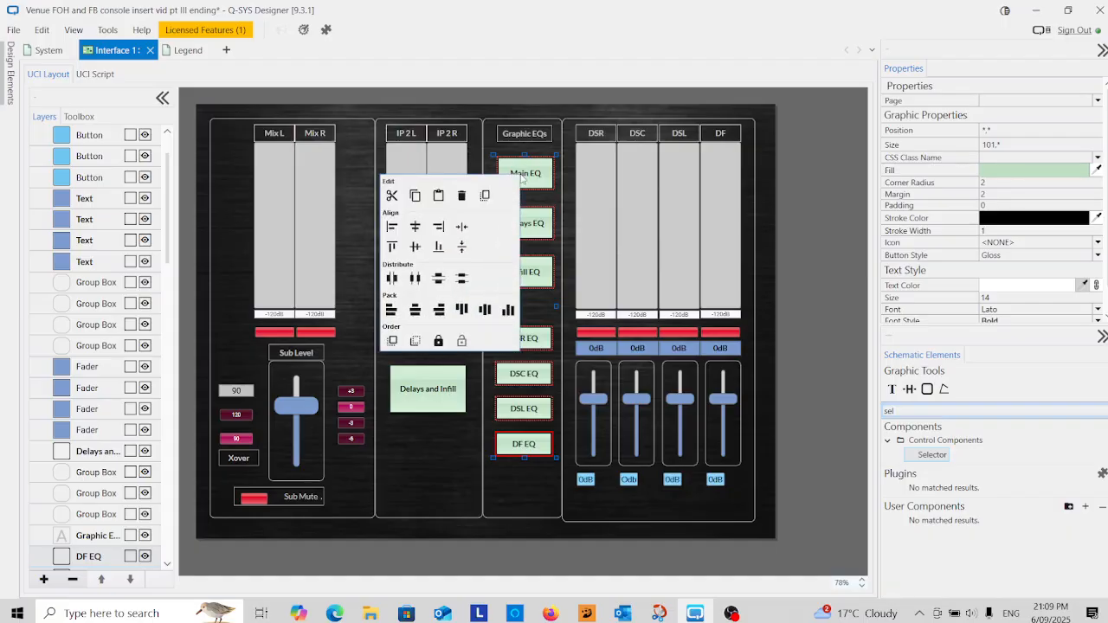
click(415, 196)
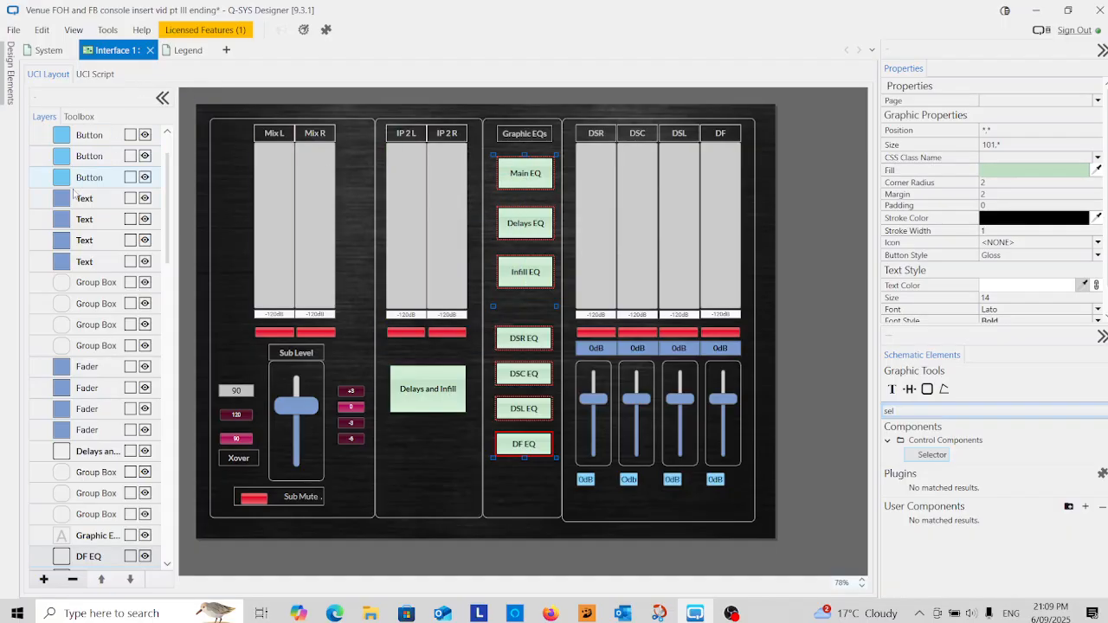
scroll(87, 240, up, 1)
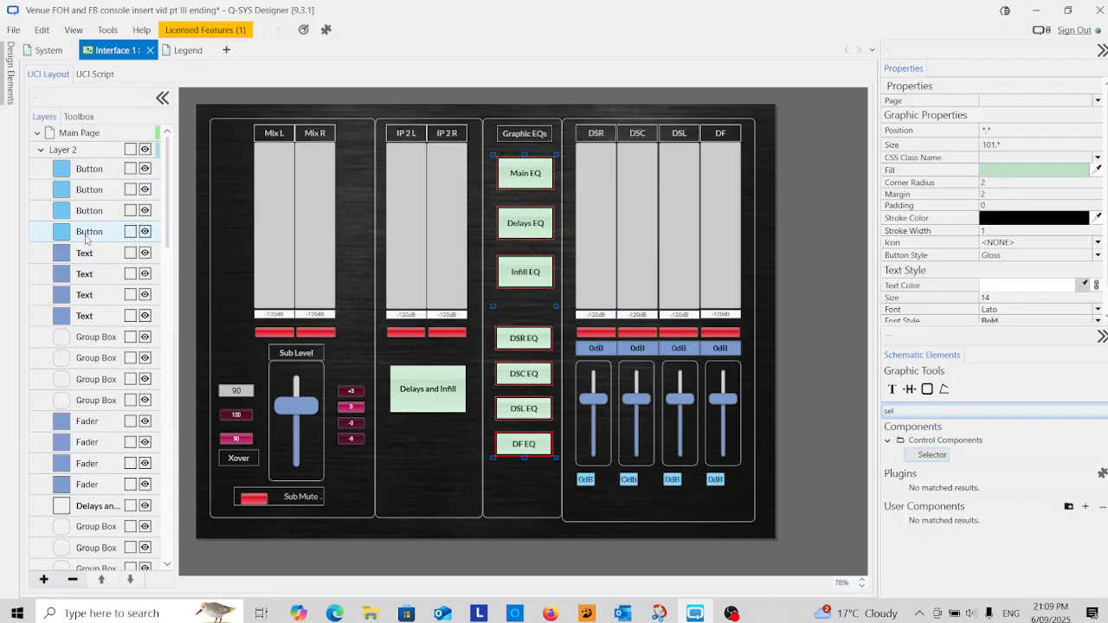
click(40, 151)
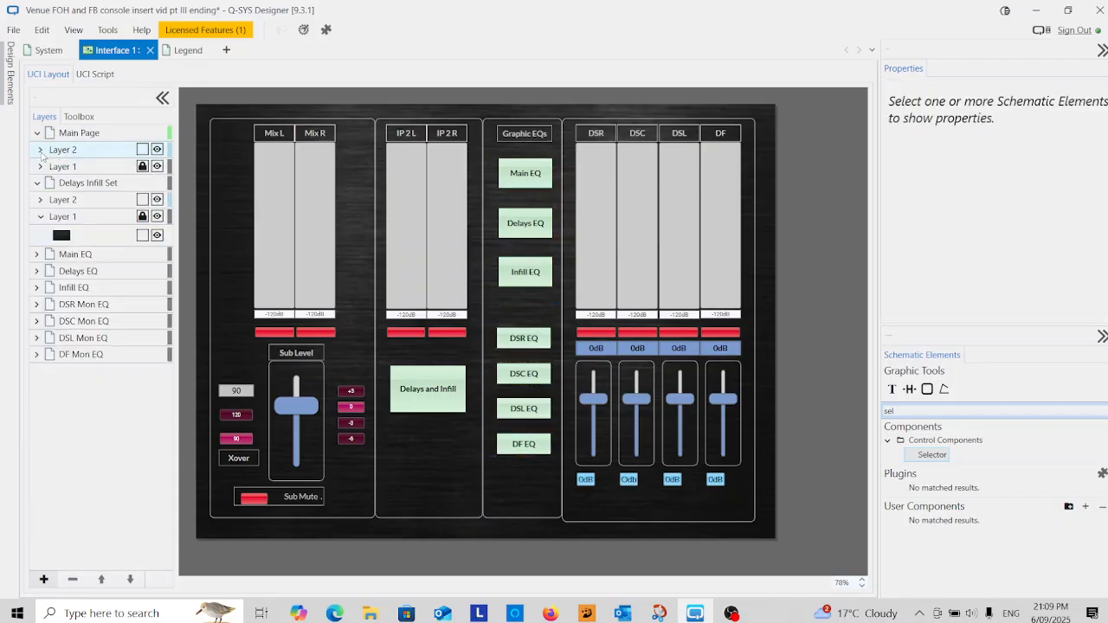
- Paste the seven EQ page buttons into Layer 2 of Delays Infill Set, as a column beside the Source/Destination grid
click(76, 201)
right_click(690, 159)
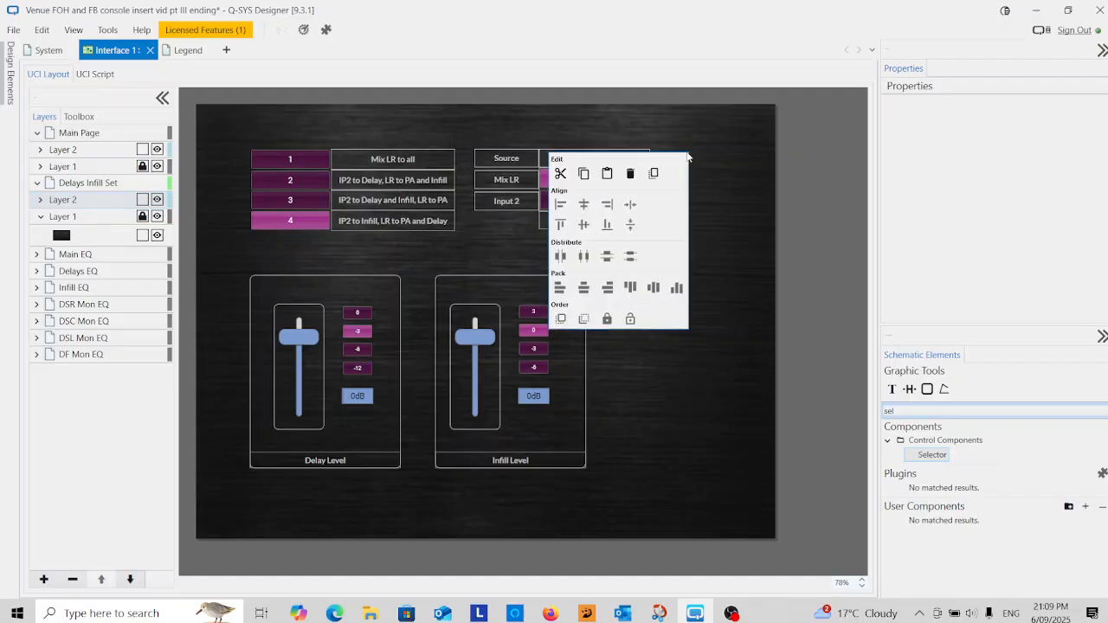
click(606, 174)
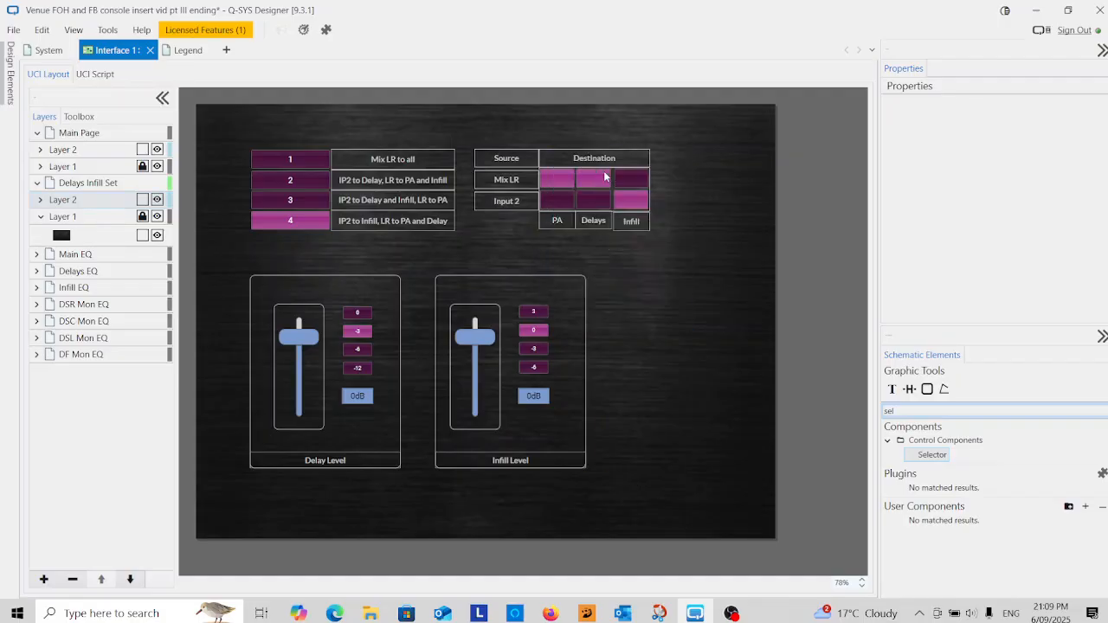
drag(711, 152, 687, 154)
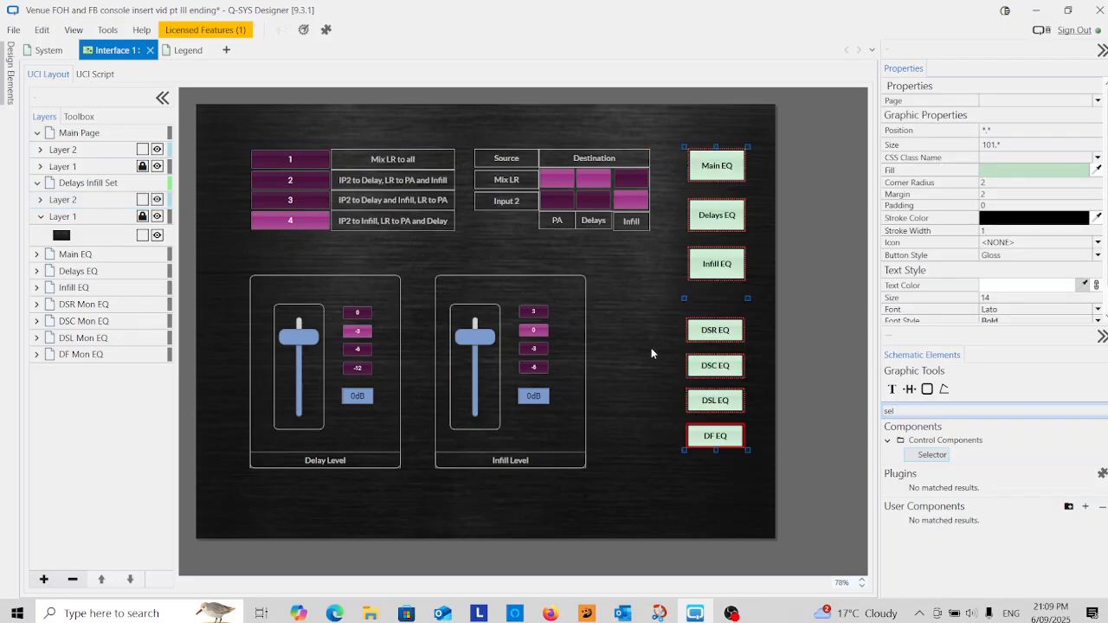
click(628, 407)
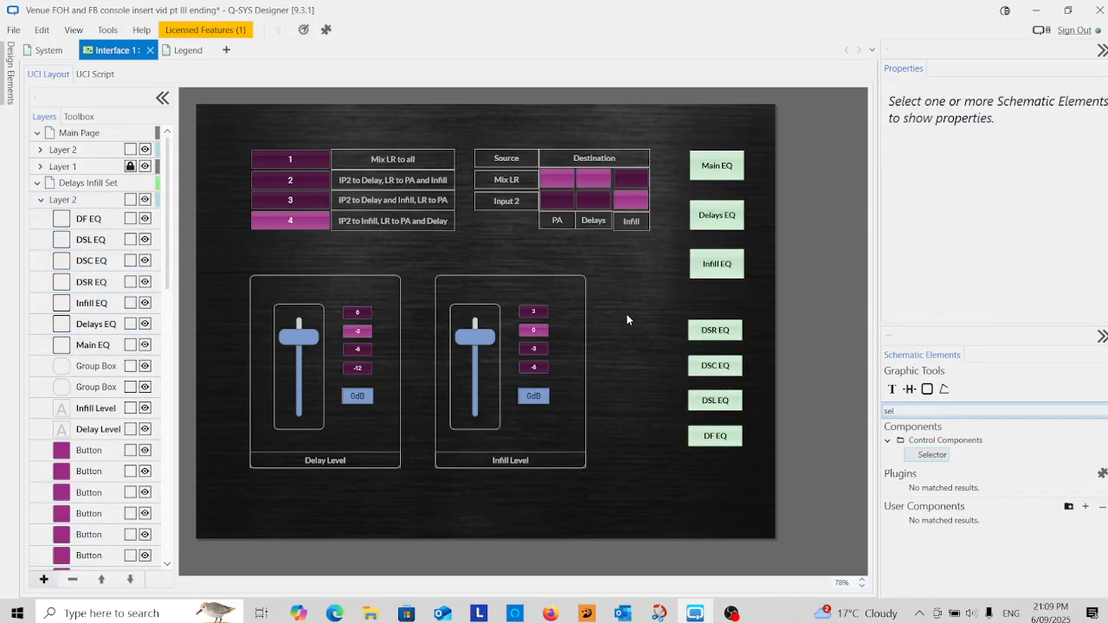
- Widen the Delay Level and Infill Level groups together towards the column of EQ buttons
drag(617, 273, 247, 487)
drag(587, 372, 615, 372)
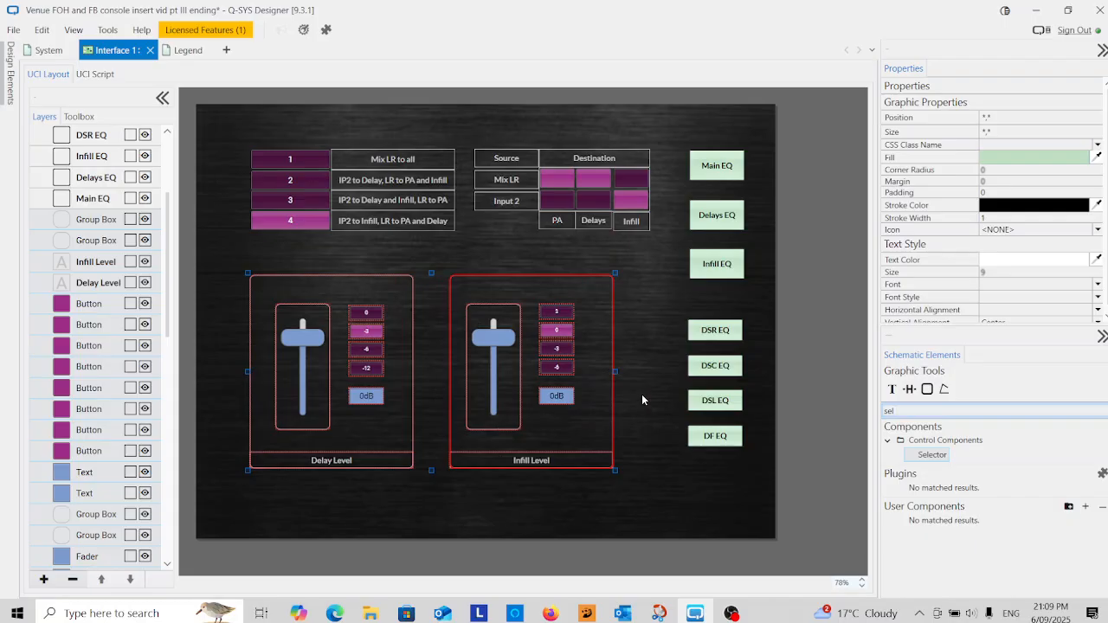
click(643, 400)
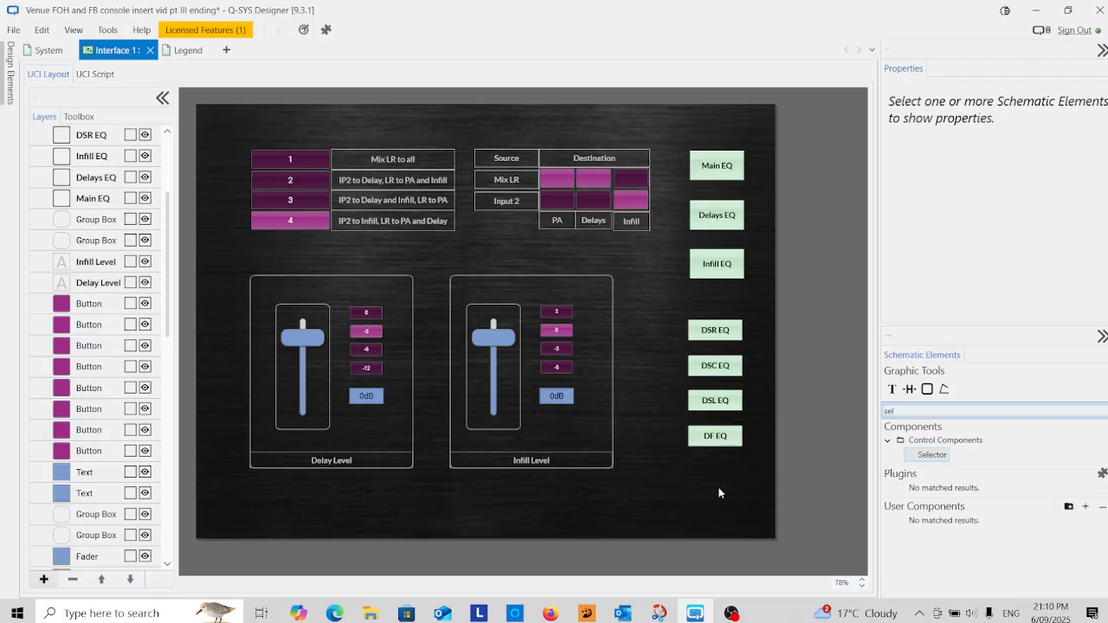
- Add a Navigation Button below the DF EQ button and size it to 98,69
click(906, 411)
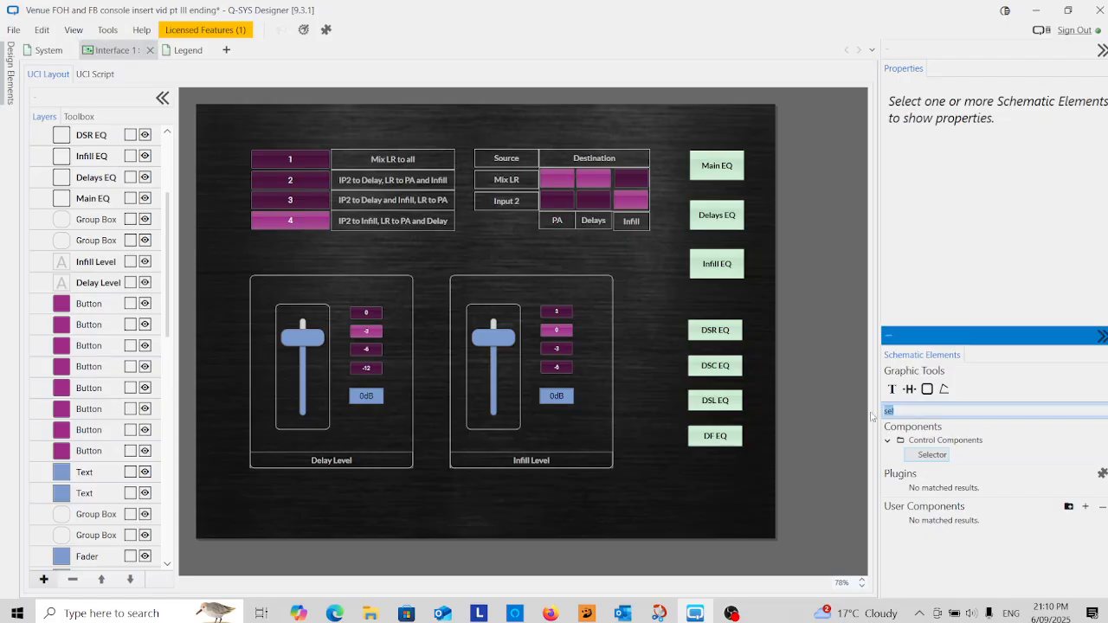
text(nav)
click(950, 455)
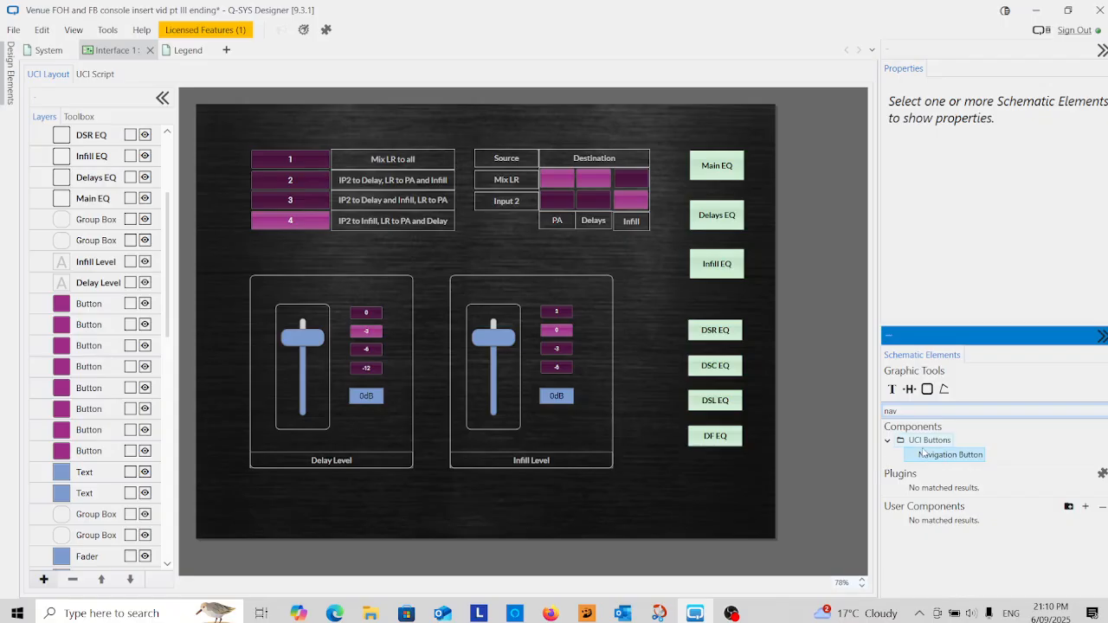
drag(943, 457, 747, 512)
drag(745, 514, 746, 516)
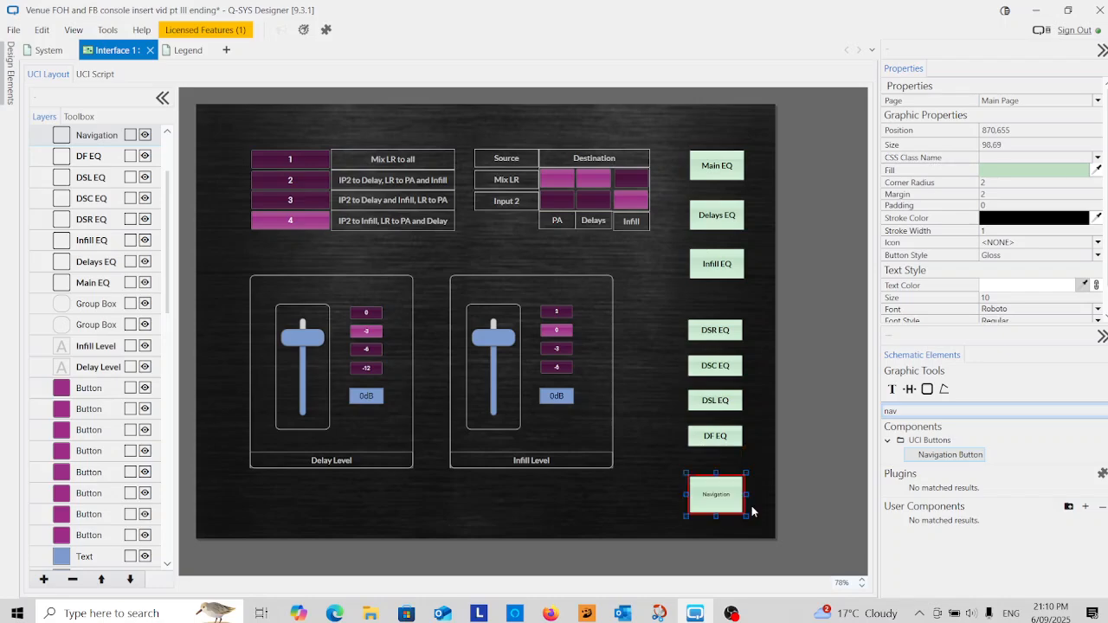
- Label the new navigation button Main Page and set its text size to 14
double_click(728, 502)
text(Main Page)
click(997, 298)
drag(1001, 297, 976, 302)
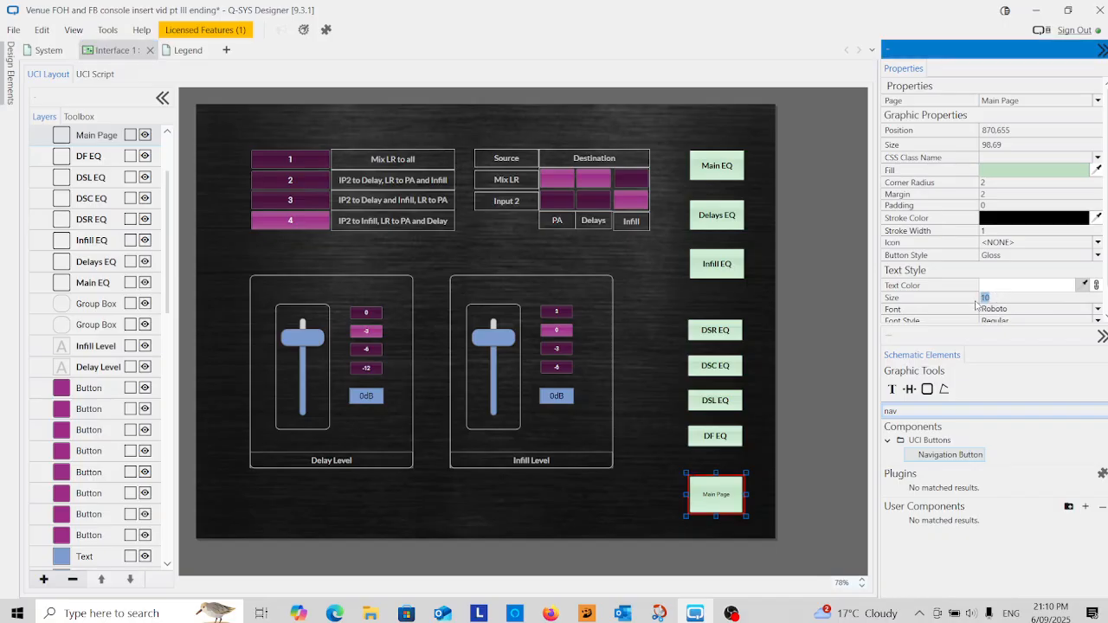
text(14)
- Set the Main Page button's font to Lato with the Bold font style
click(999, 311)
scroll(1001, 329, up, 3)
click(1003, 350)
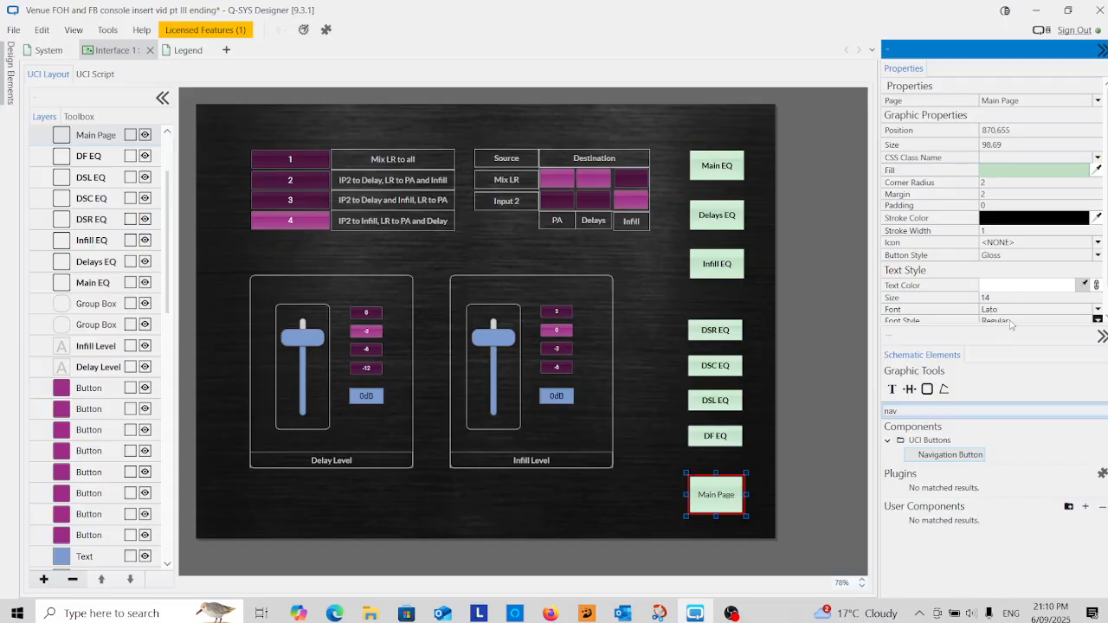
click(1010, 322)
click(998, 384)
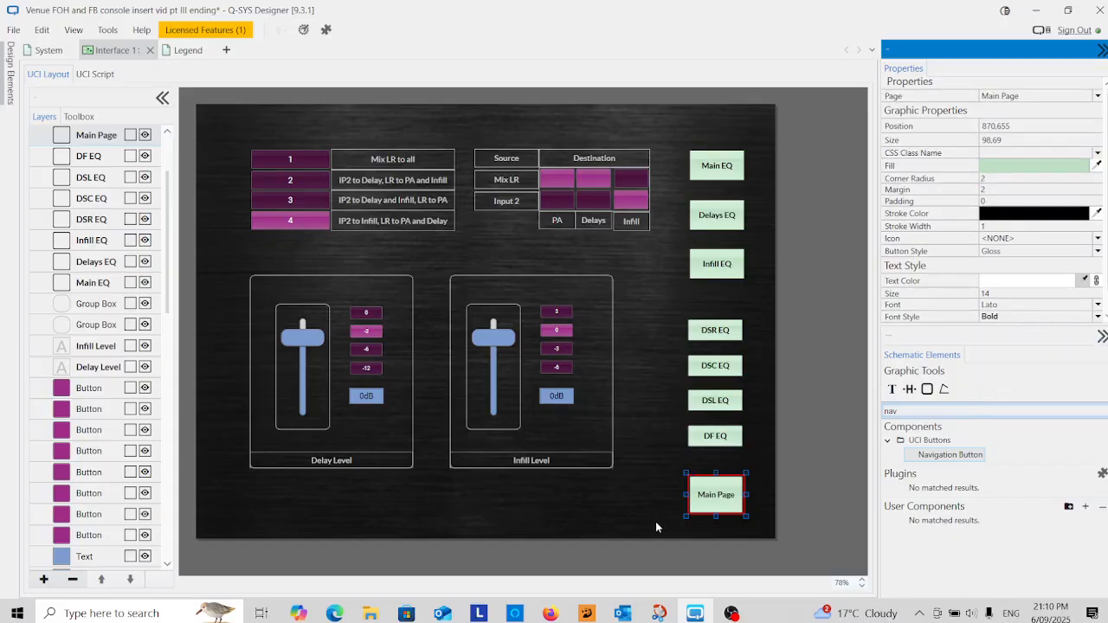
click(699, 507)
click(717, 499)
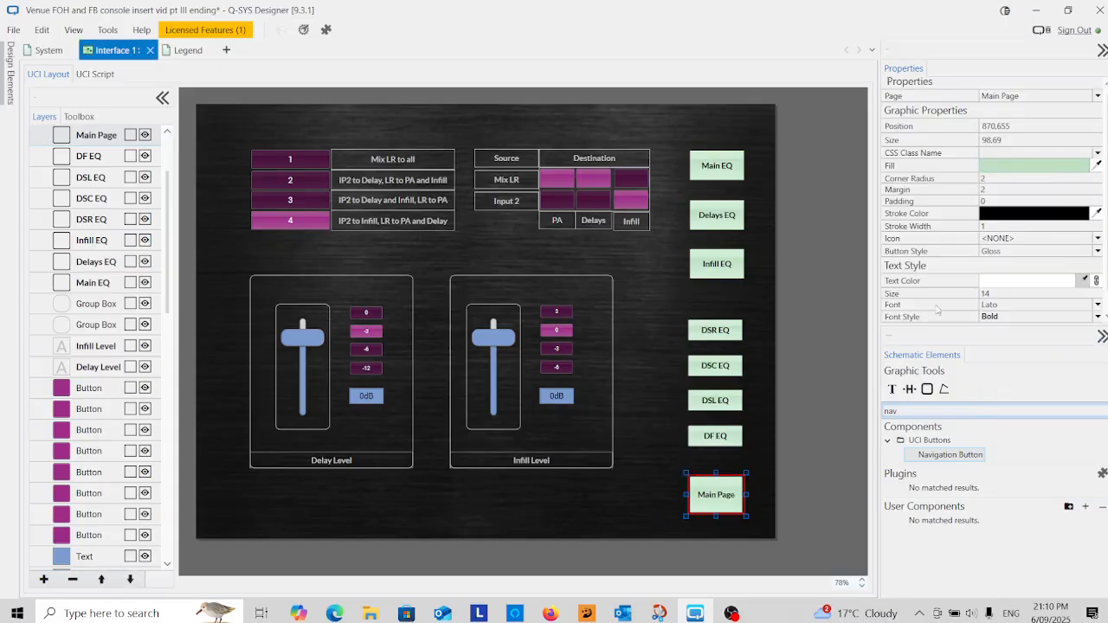
click(793, 445)
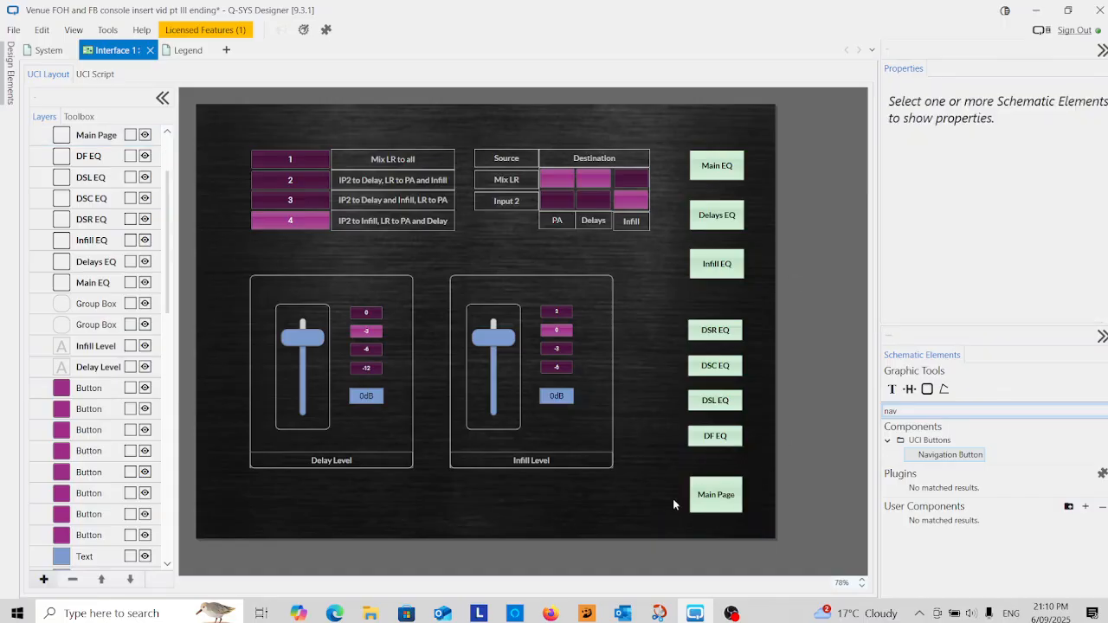
- Run the design in emulation and test navigating to the Main Page and back through Delays and Infill
click(14, 30)
key(Escape)
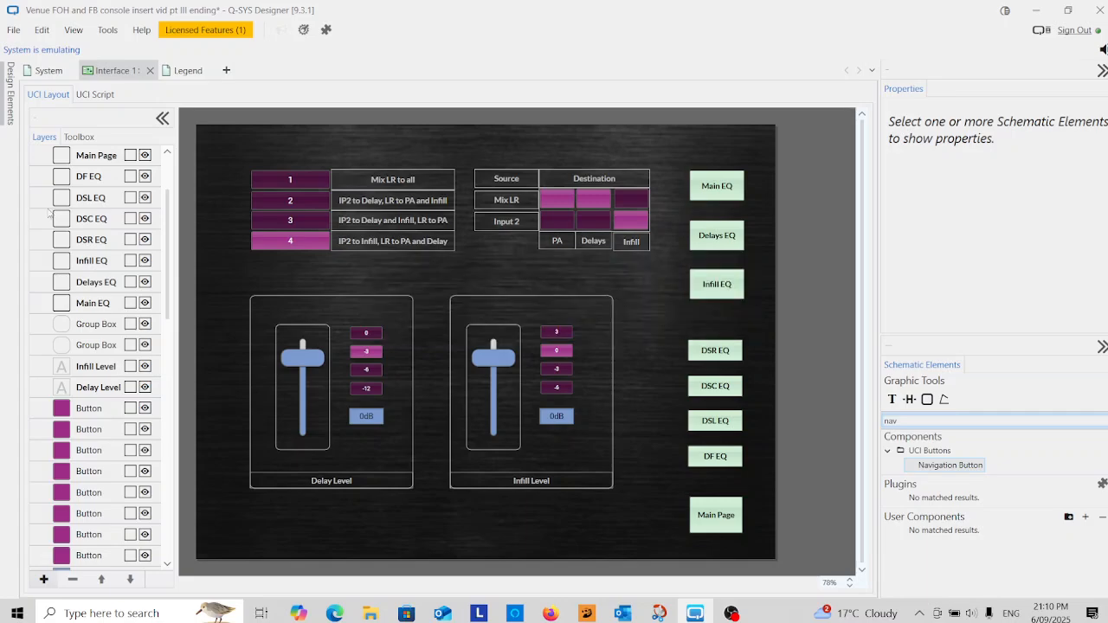
click(723, 519)
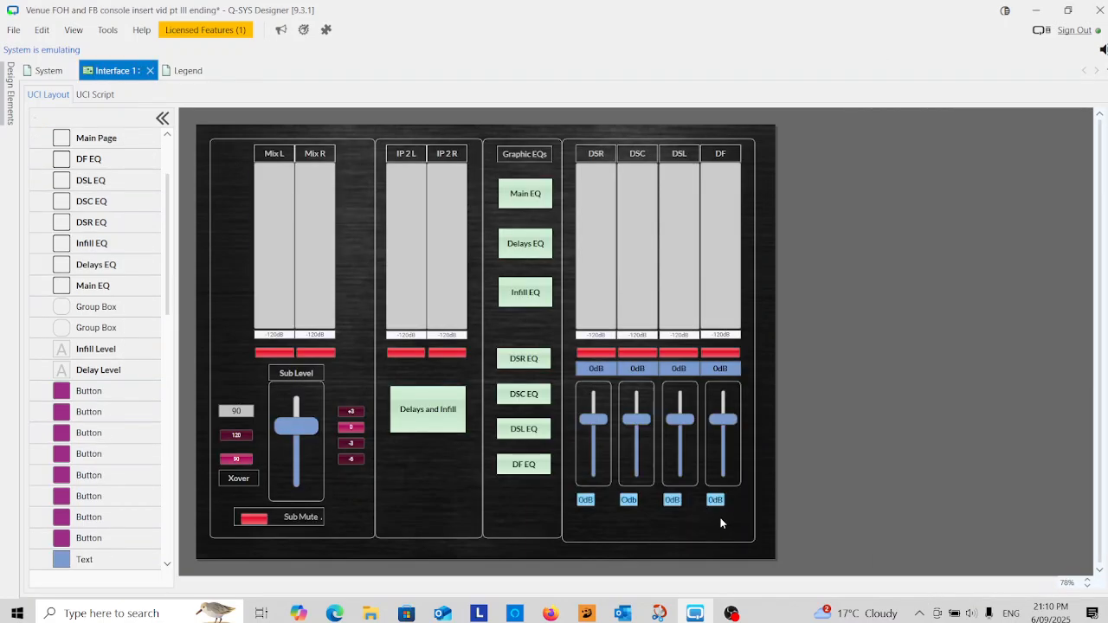
click(424, 412)
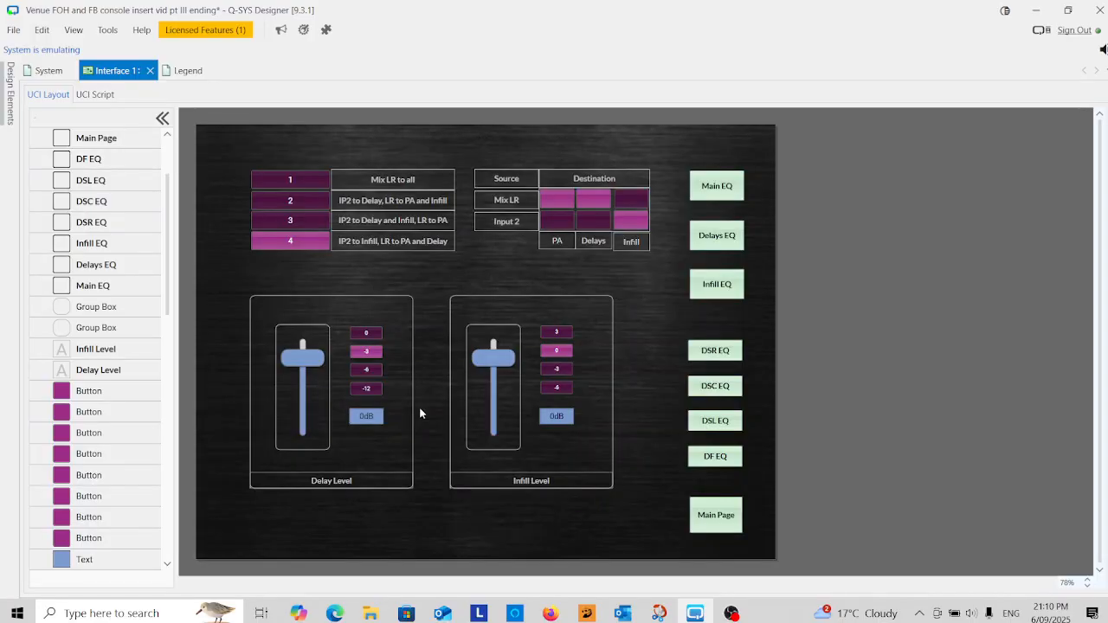
- Test the numbered routing presets against the Source/Destination grid, finishing on preset 4
click(302, 204)
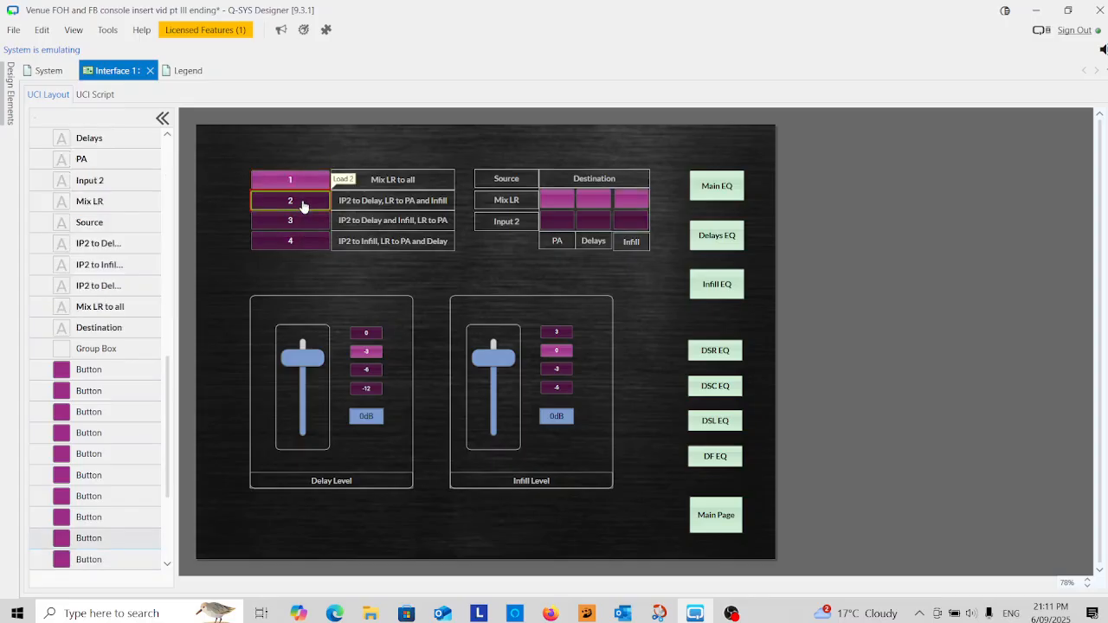
click(302, 221)
click(297, 240)
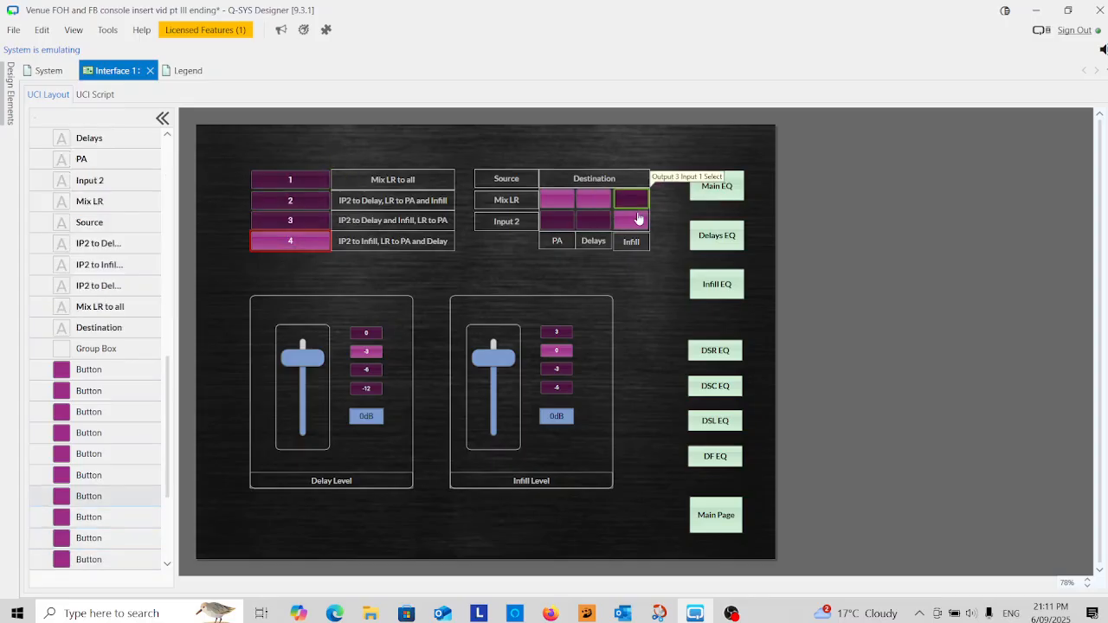
- Test the Delay Level buttons 0, -3, -6 and -12 and its fader, leaving the level at 0
click(364, 337)
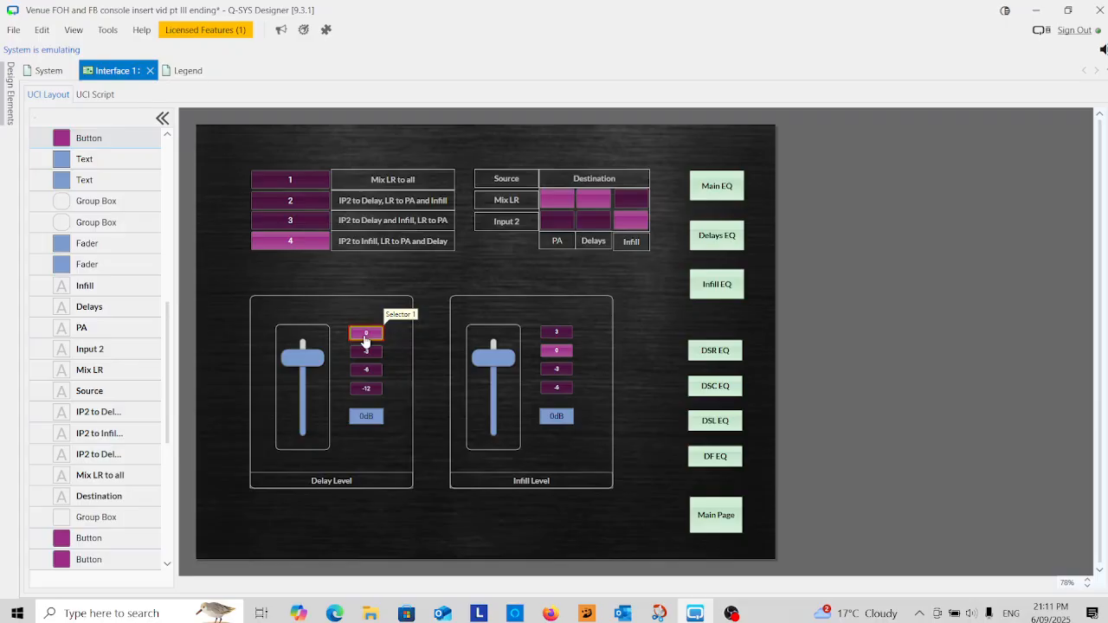
click(365, 370)
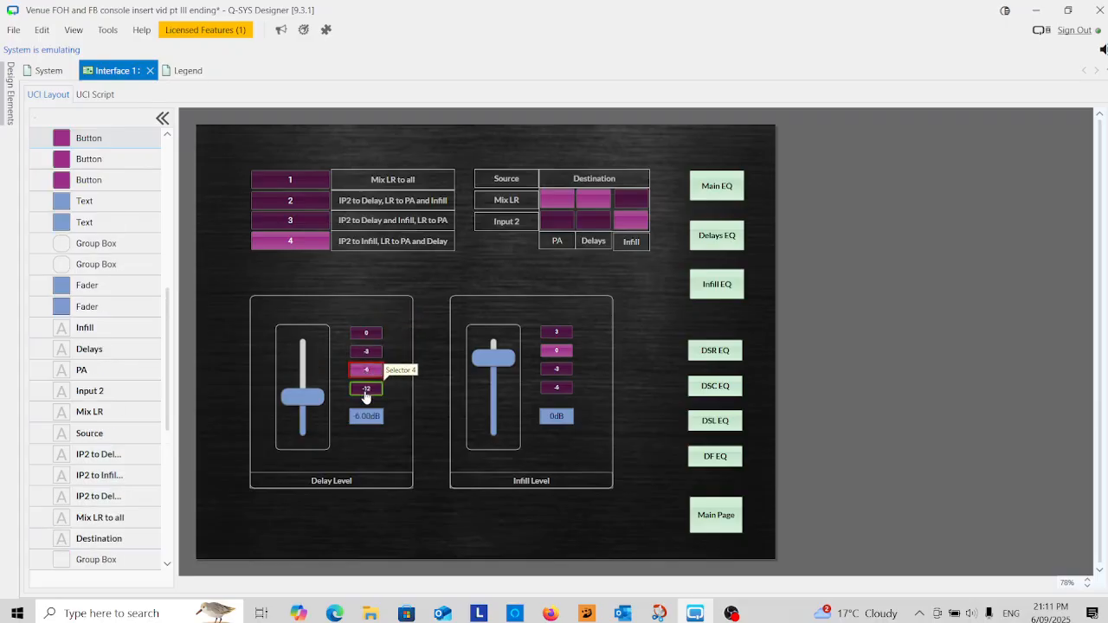
click(366, 392)
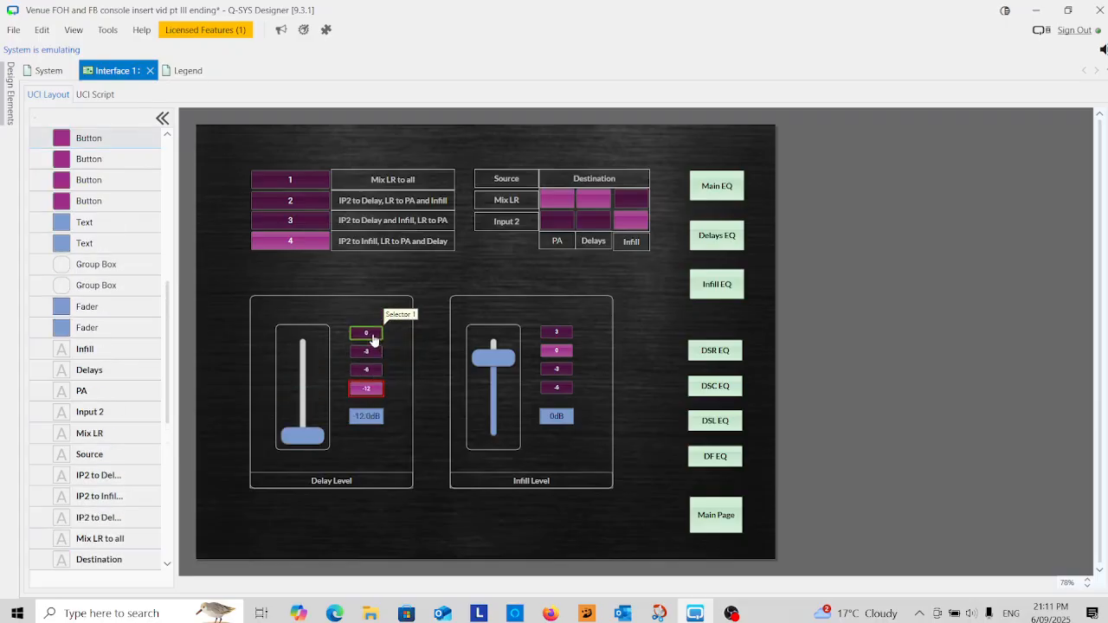
click(372, 338)
click(366, 353)
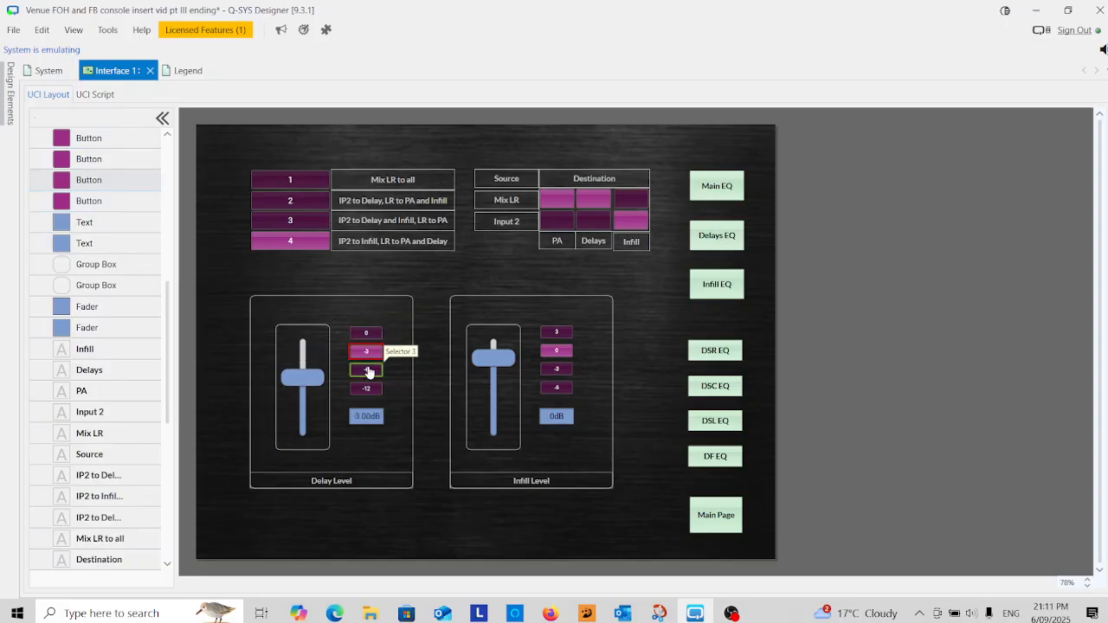
click(367, 370)
click(366, 389)
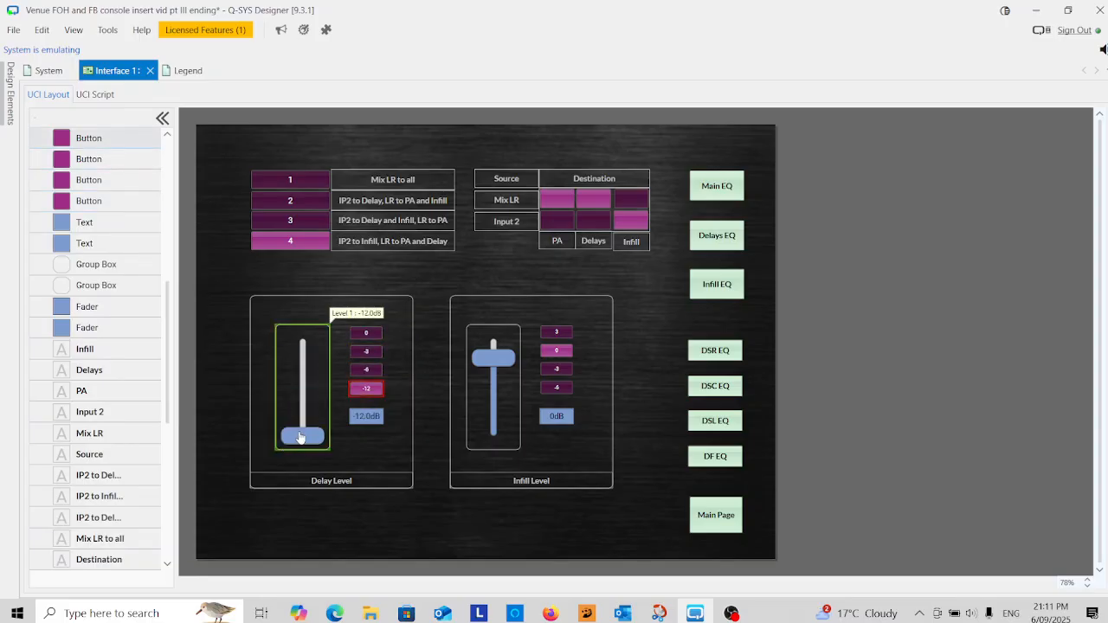
click(303, 323)
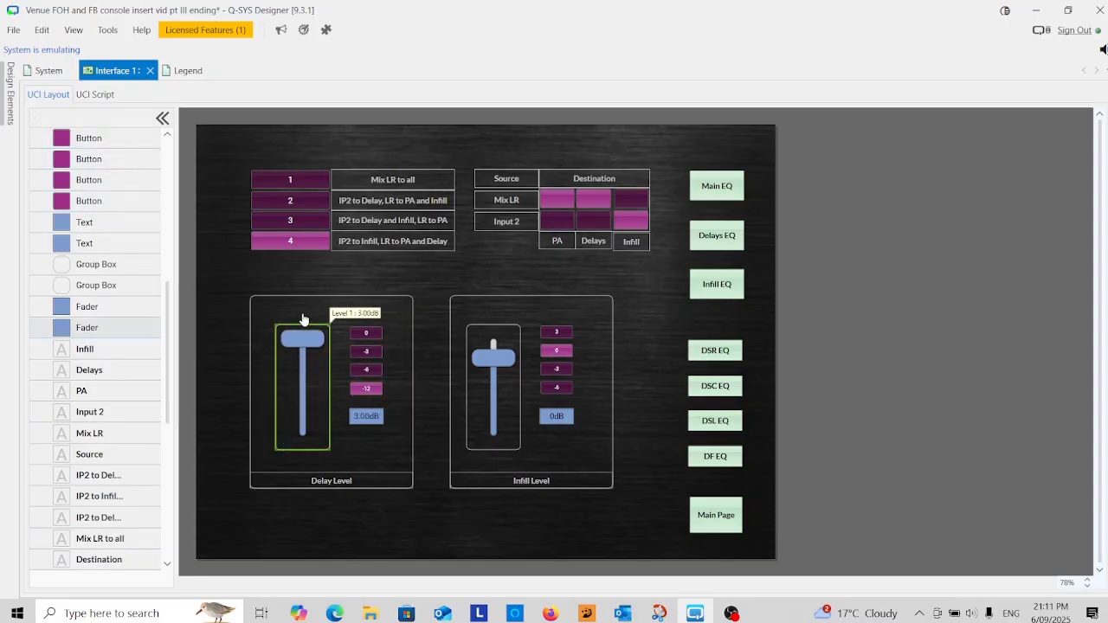
click(368, 338)
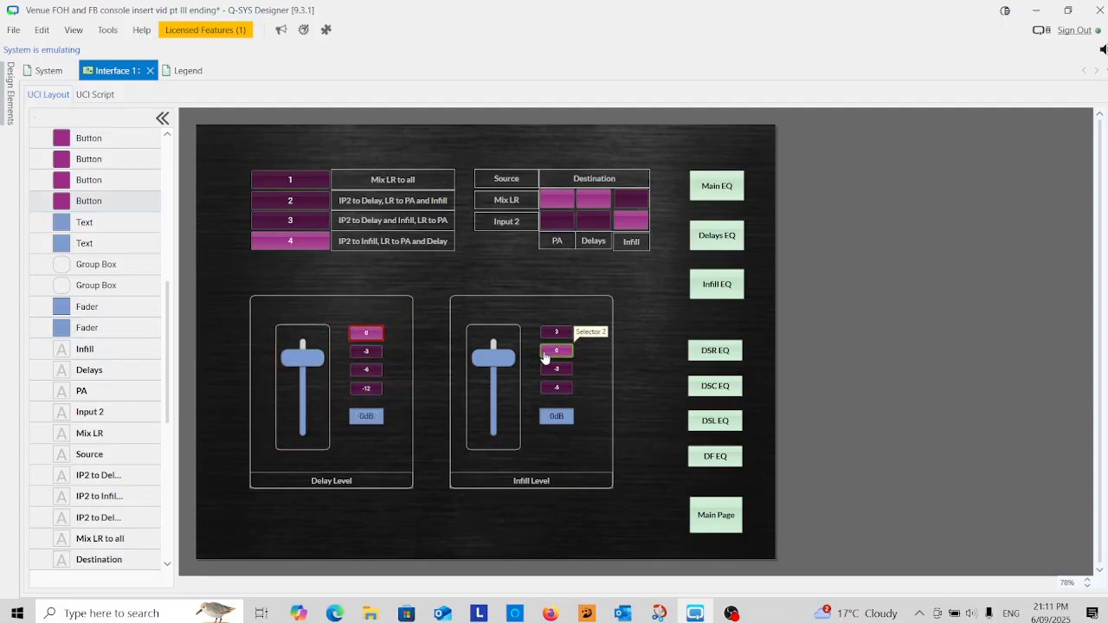
- Test the Infill Level buttons 3, 0, -3 and -6, leaving the level at 0
click(557, 335)
click(559, 351)
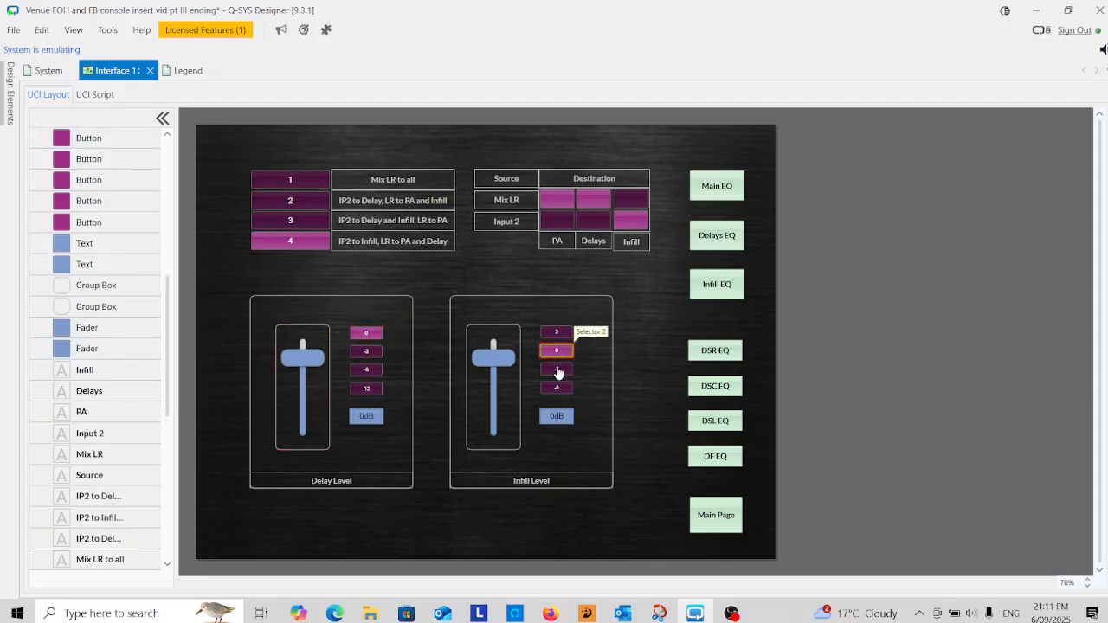
click(559, 370)
click(558, 388)
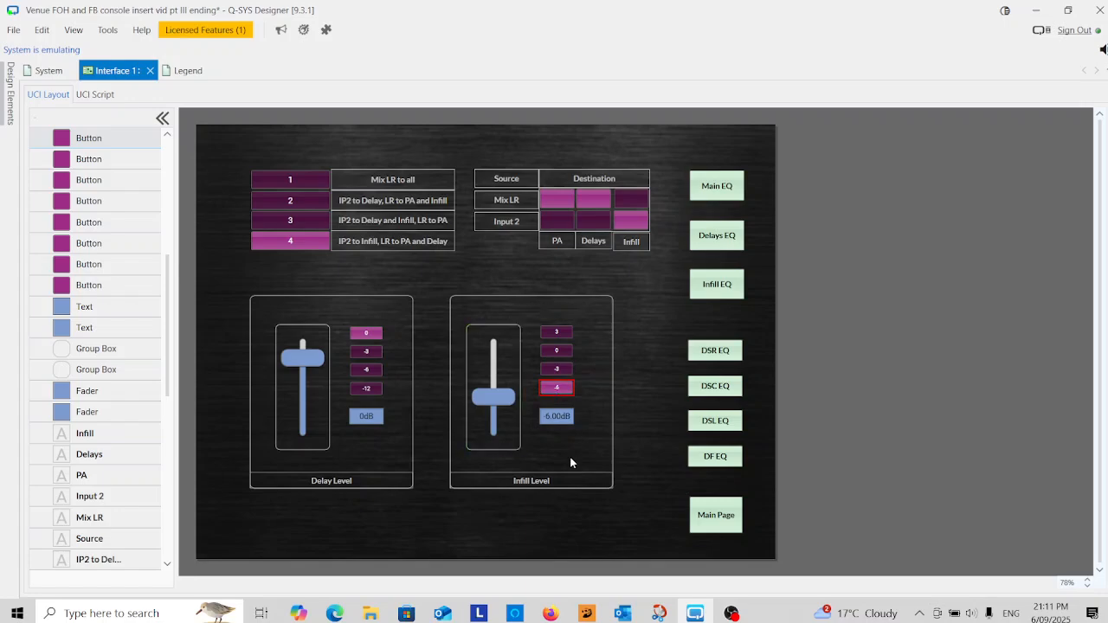
click(551, 335)
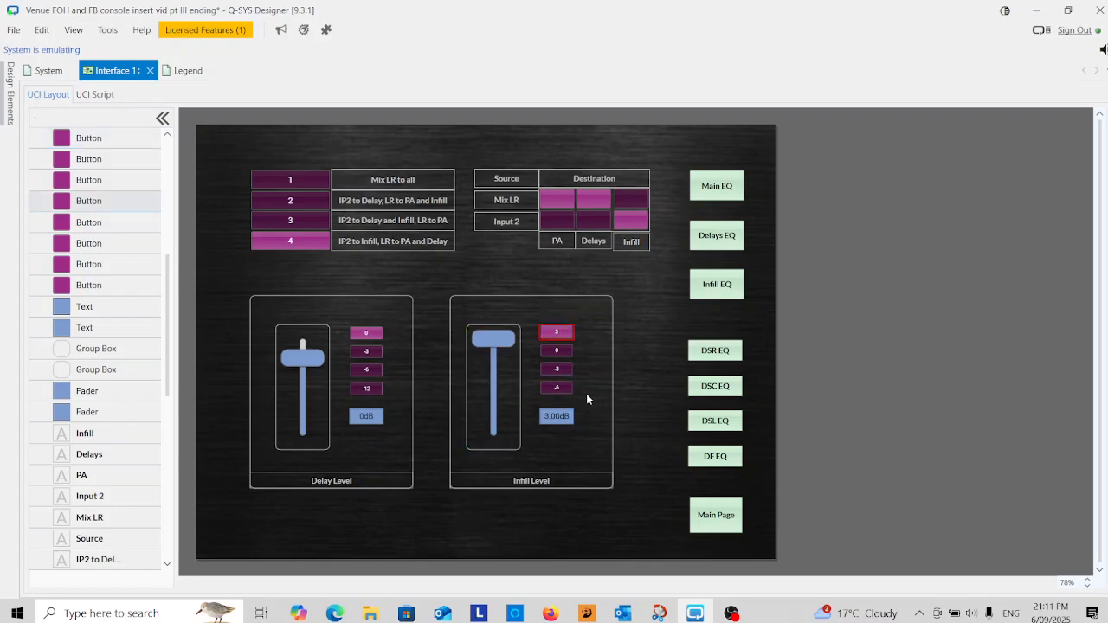
click(556, 352)
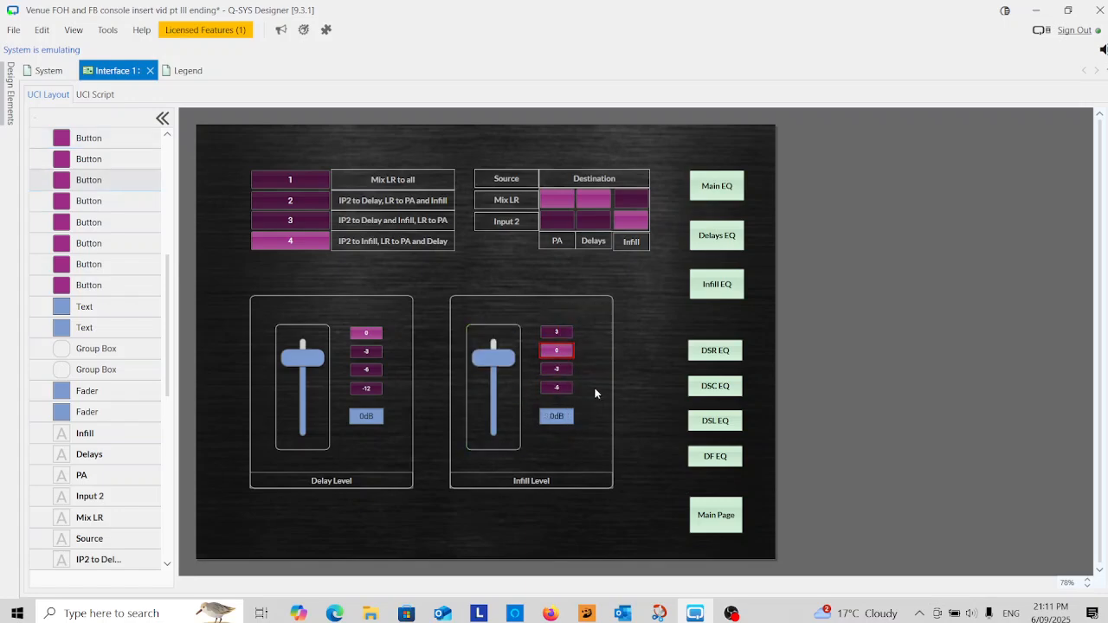
click(557, 369)
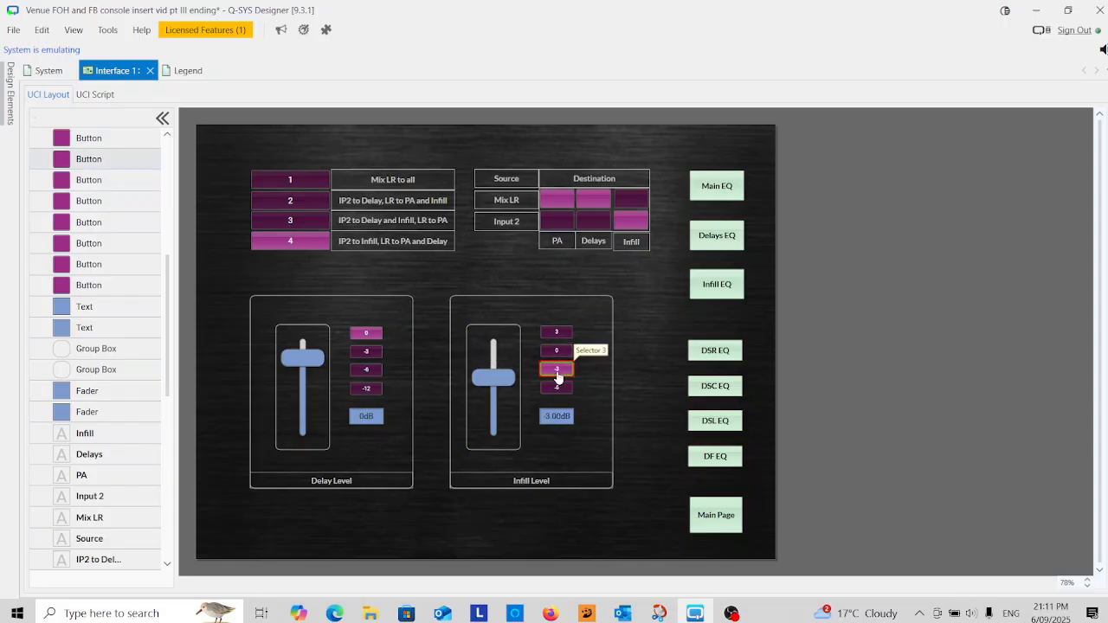
click(557, 351)
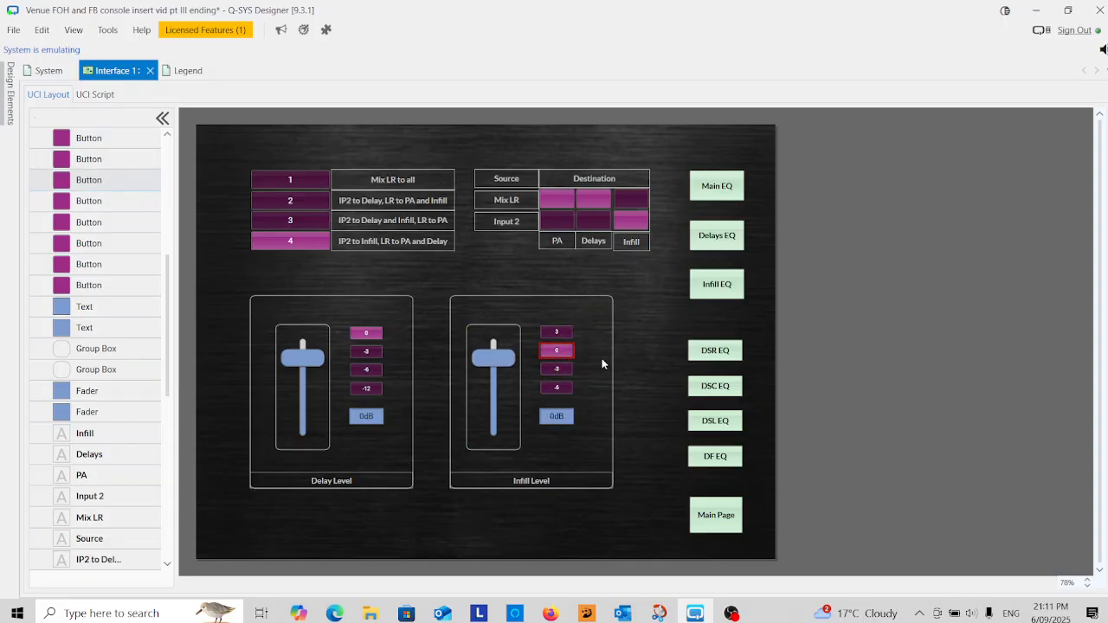
- Return from the Delays Infill Set page to the Main Page with the new navigation button
click(727, 520)
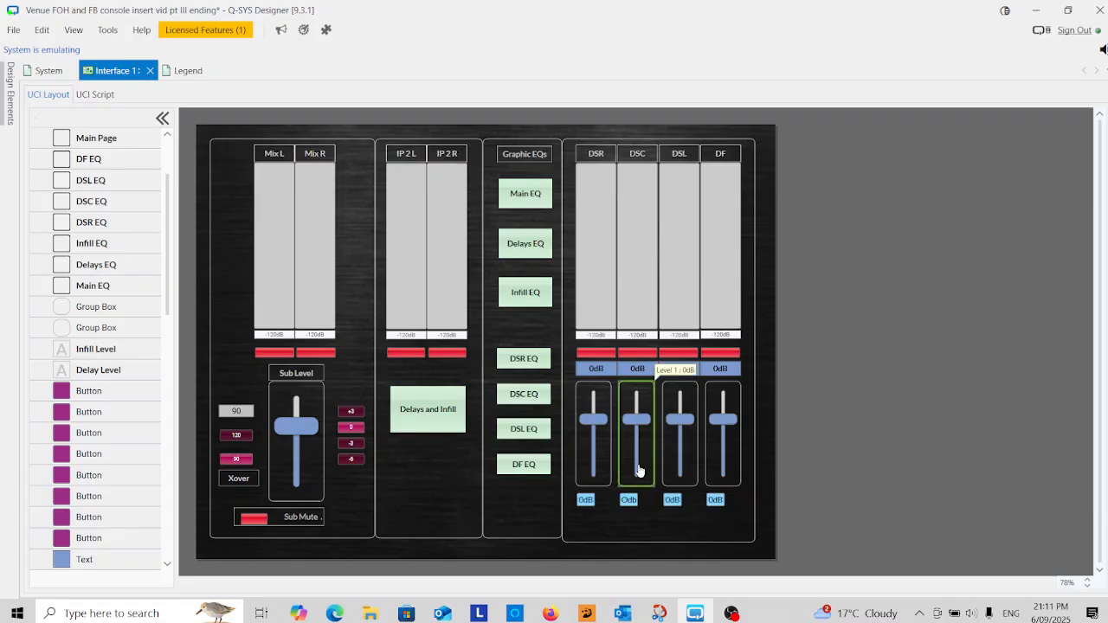
click(733, 614)
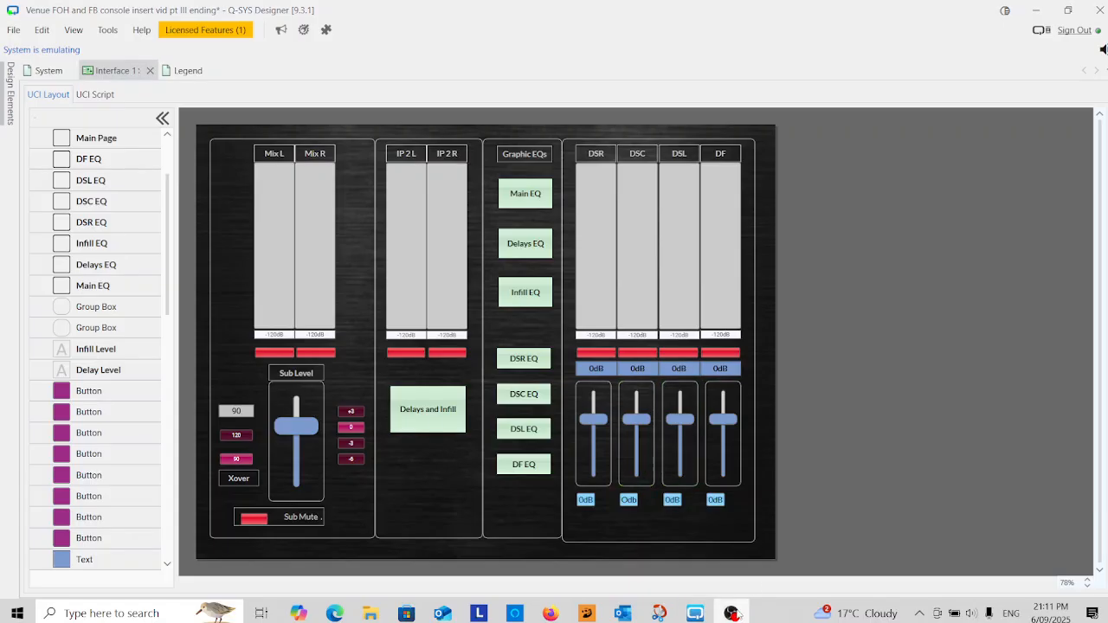